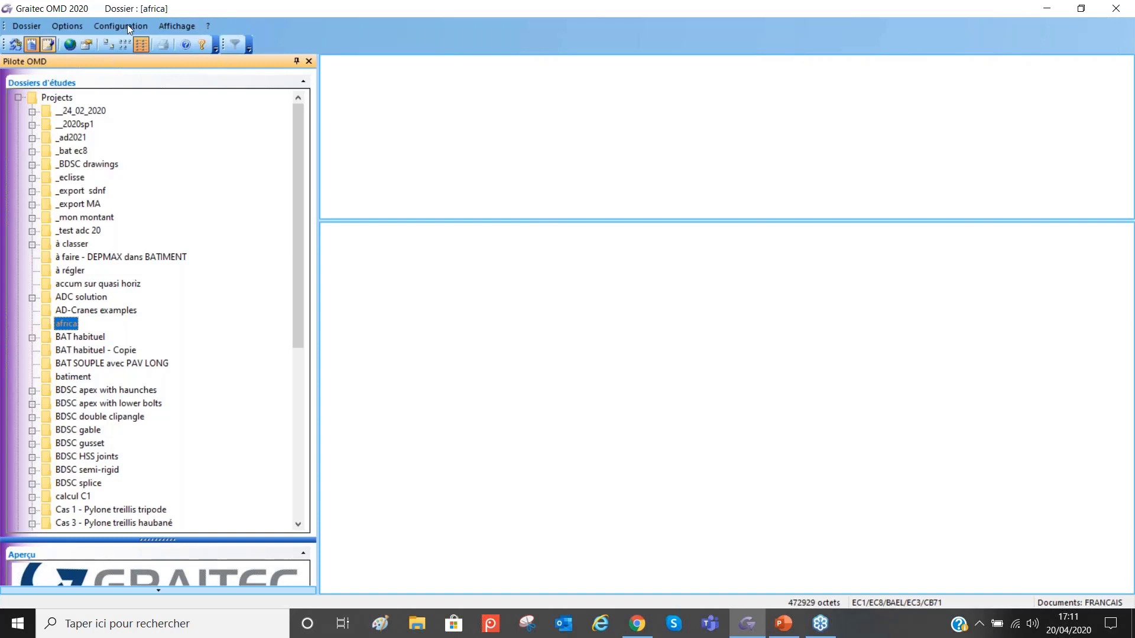
# Step: Open the africa project folder in MELODY Portique and start the portal frame generator
pyautogui.click(72, 323)
pyautogui.click(22, 43)
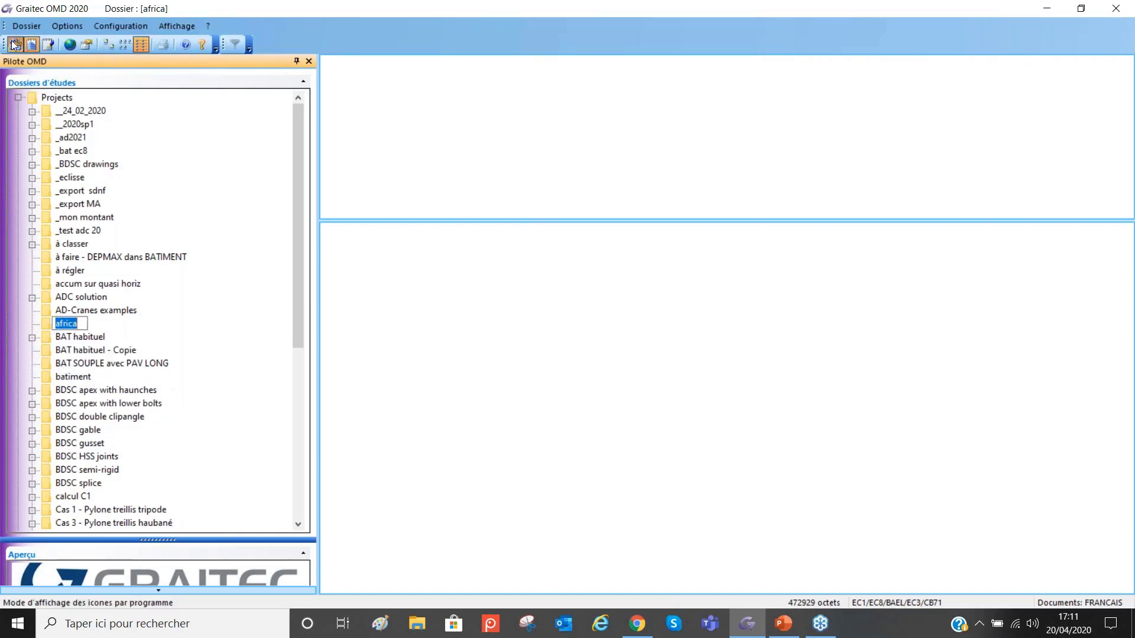
pyautogui.click(349, 64)
pyautogui.doubleClick(350, 63)
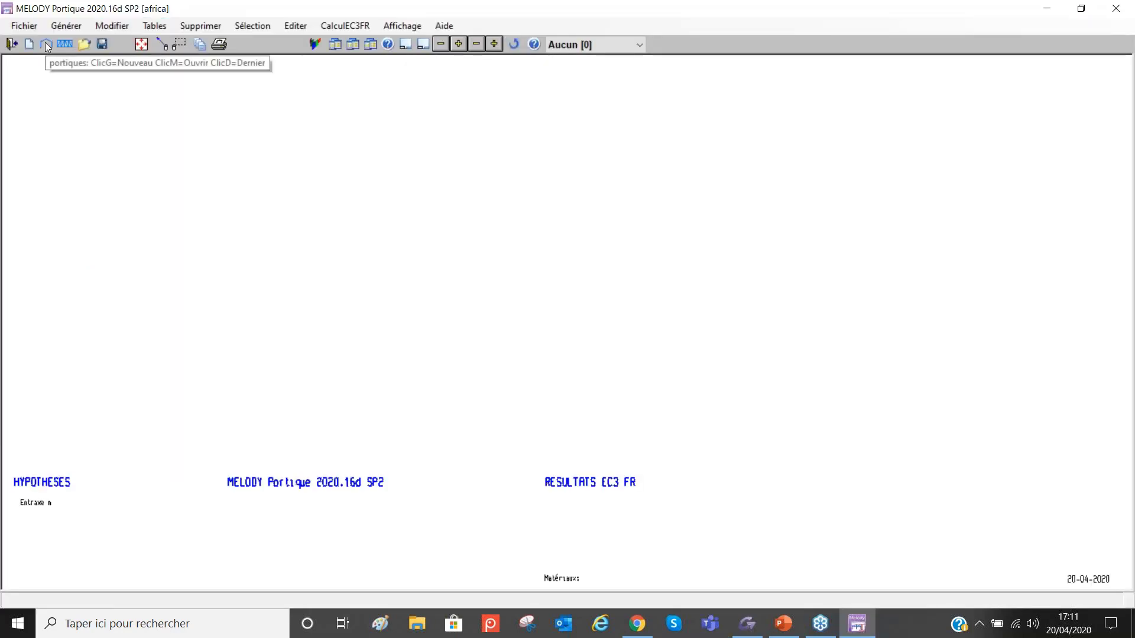
pyautogui.click(47, 46)
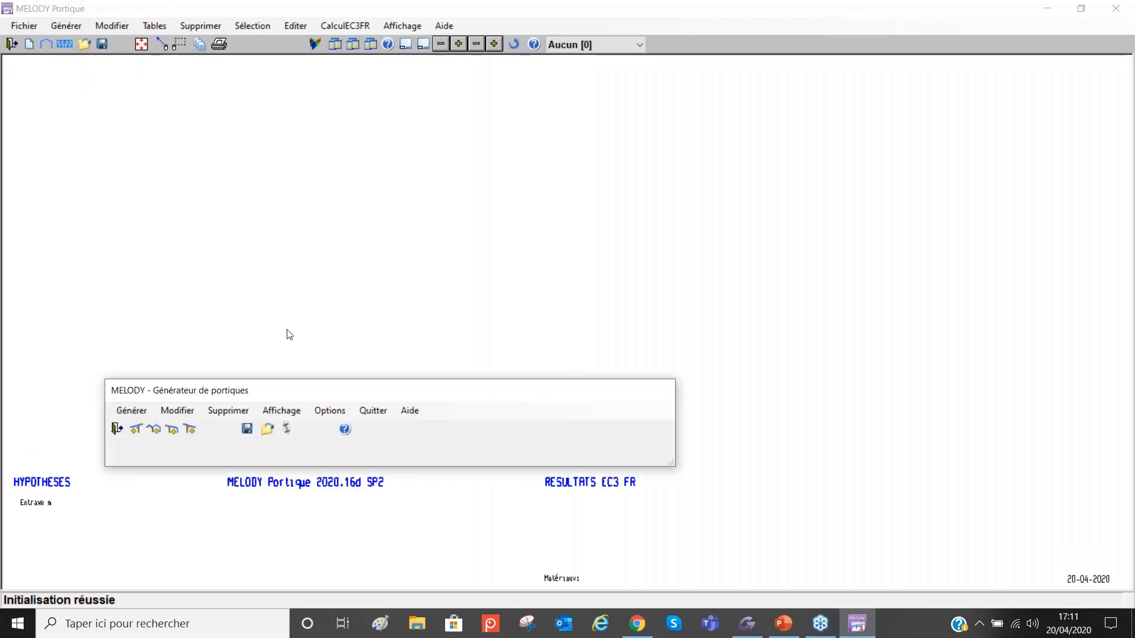
pyautogui.moveTo(288, 391); pyautogui.dragTo(314, 109)
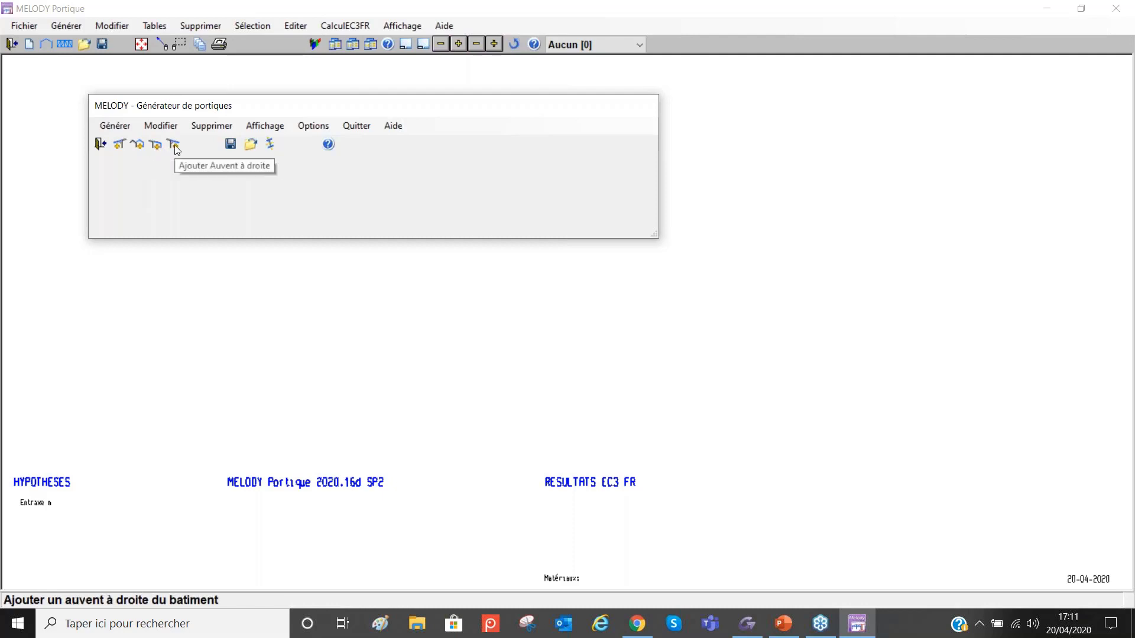
# Step: Add a symmetrical nave with a 15 m span, 5 m columns and a 10% roof slope
pyautogui.click(138, 148)
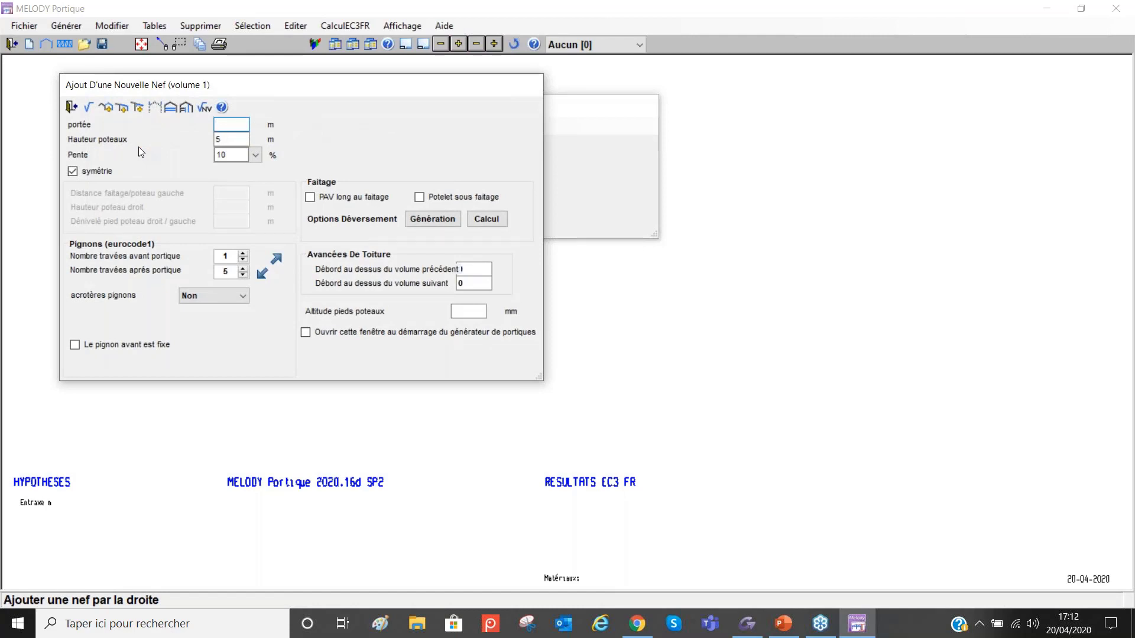
pyautogui.write('15')
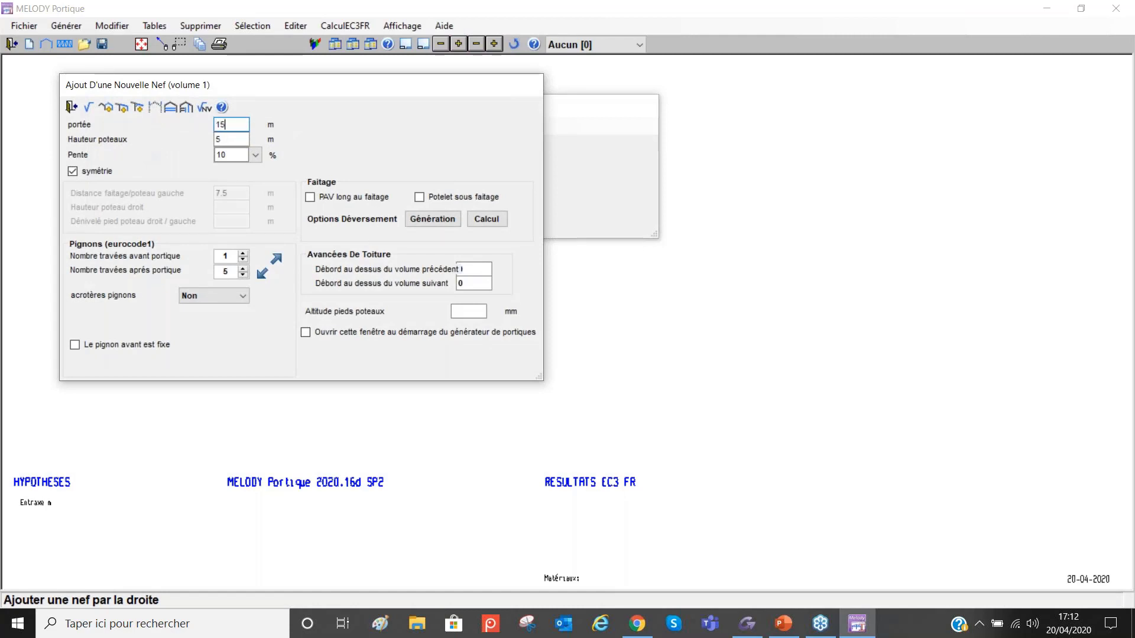
pyautogui.click(225, 153)
pyautogui.click(93, 171)
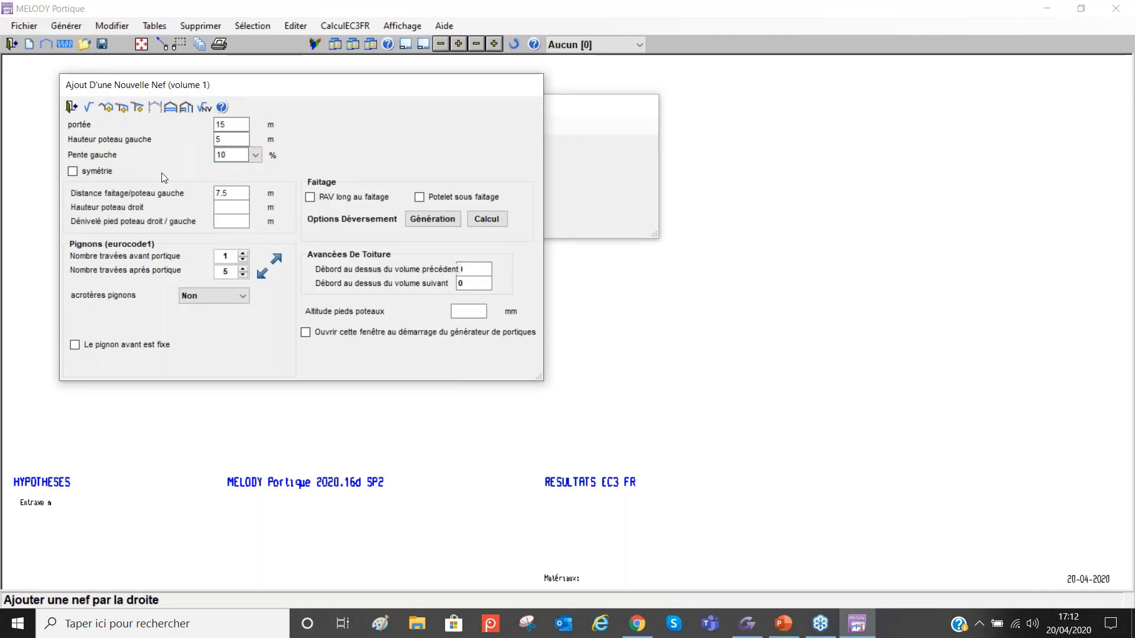
pyautogui.click(91, 172)
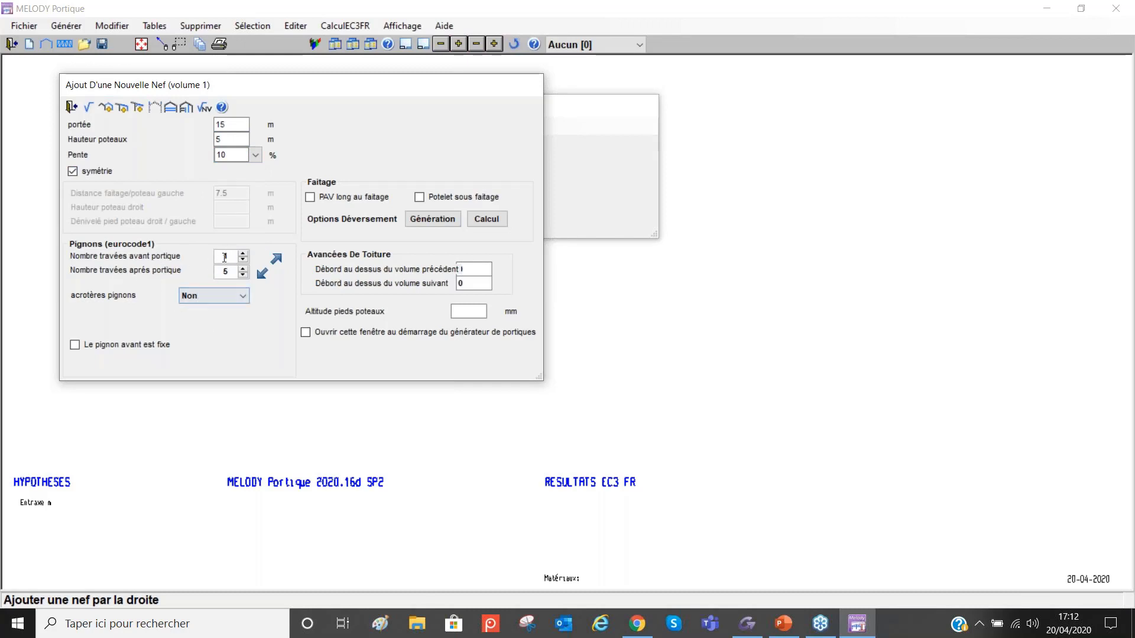
pyautogui.click(236, 255)
pyautogui.moveTo(235, 255); pyautogui.dragTo(204, 271)
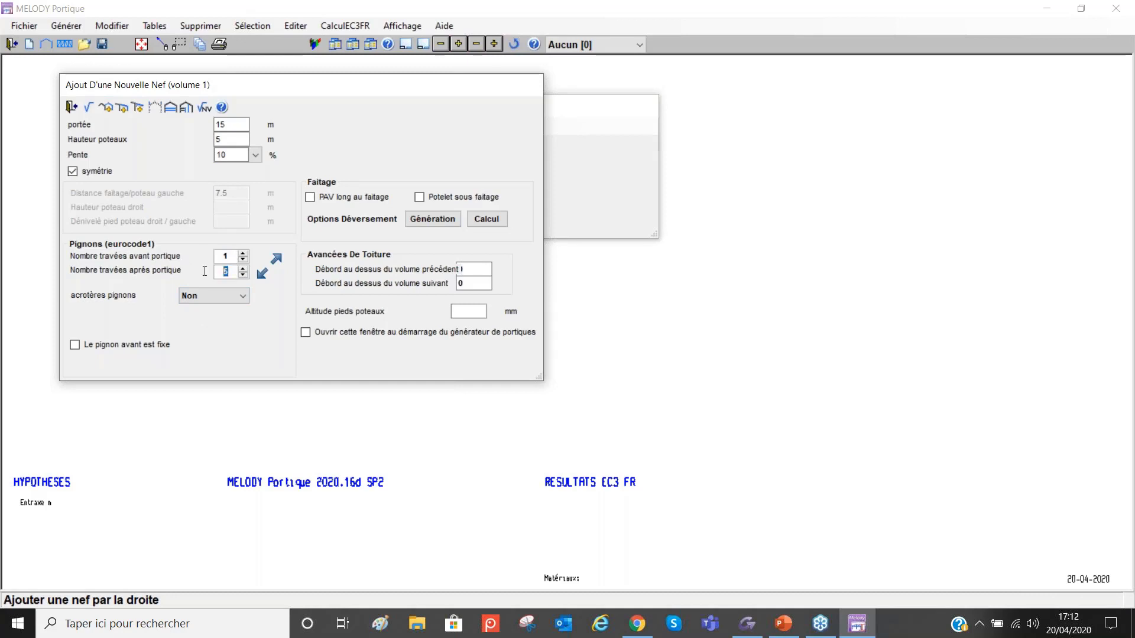
pyautogui.click(88, 108)
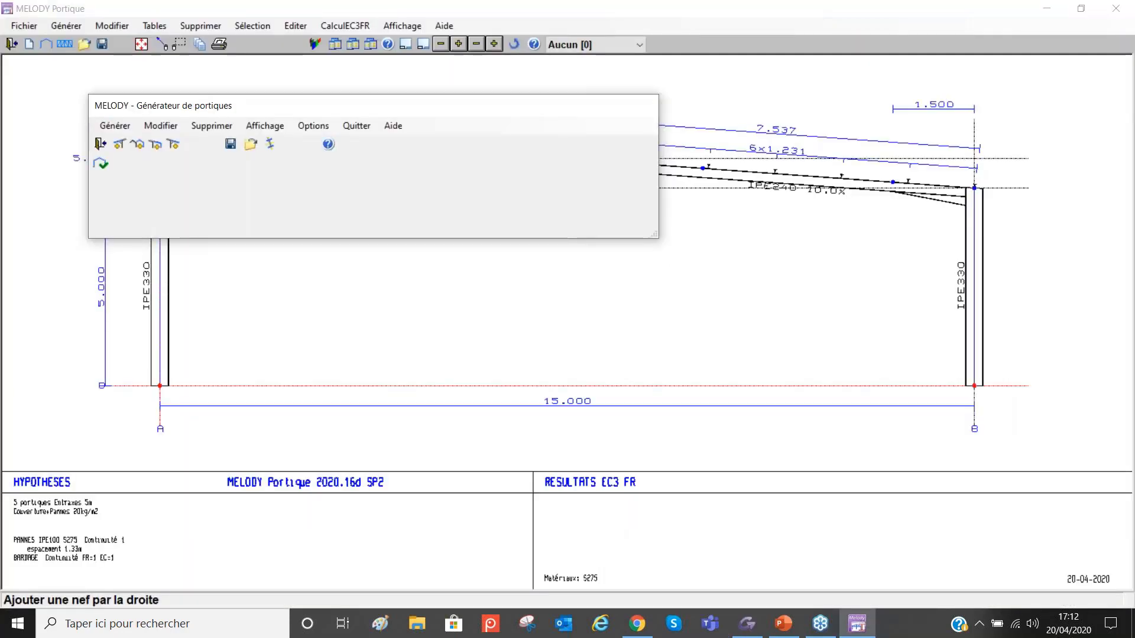
# Step: Add a lean-to beside the nave with an 8 m span and a 10% roof slope
pyautogui.moveTo(357, 112)
pyautogui.mouseDown()
pyautogui.moveTo(402, 13)
pyautogui.moveTo(380, 47)
pyautogui.mouseUp()
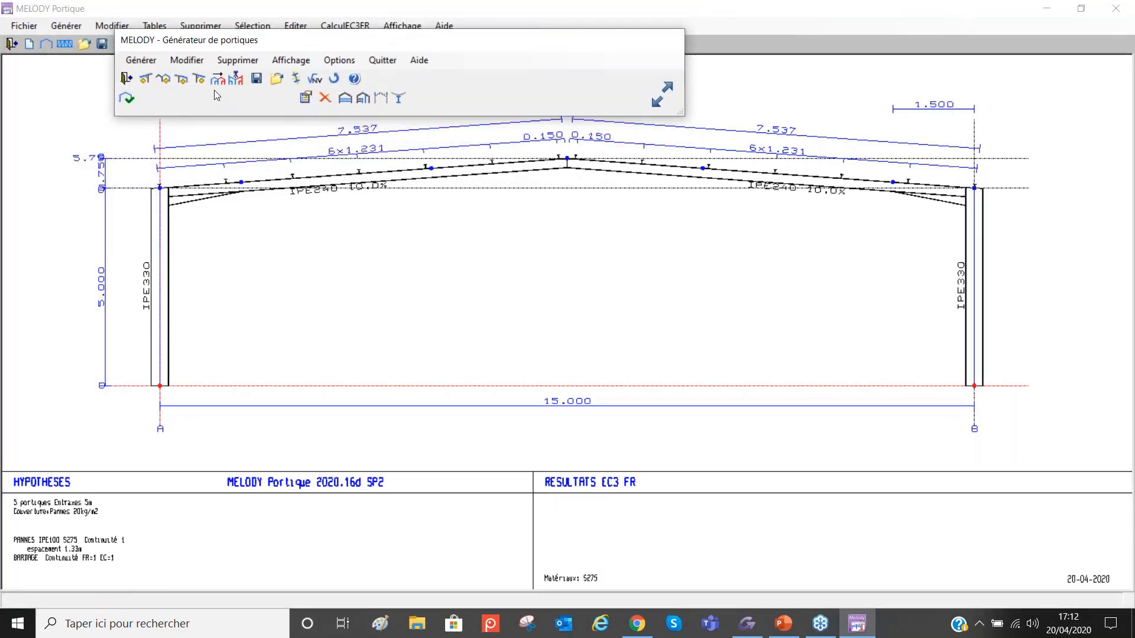
pyautogui.click(183, 81)
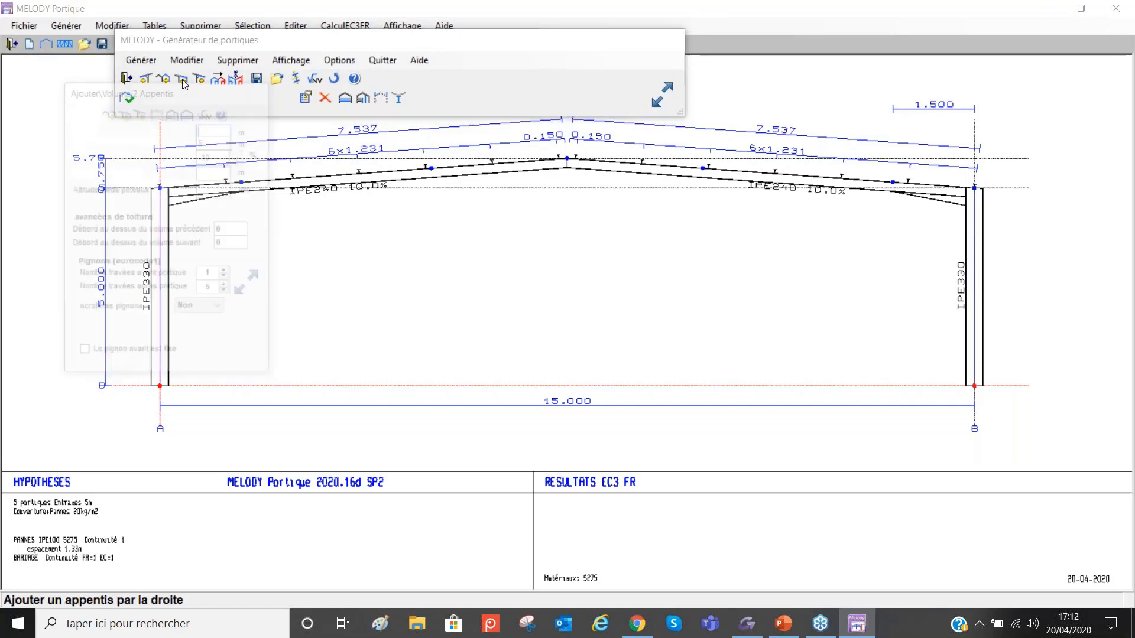
pyautogui.write('10')
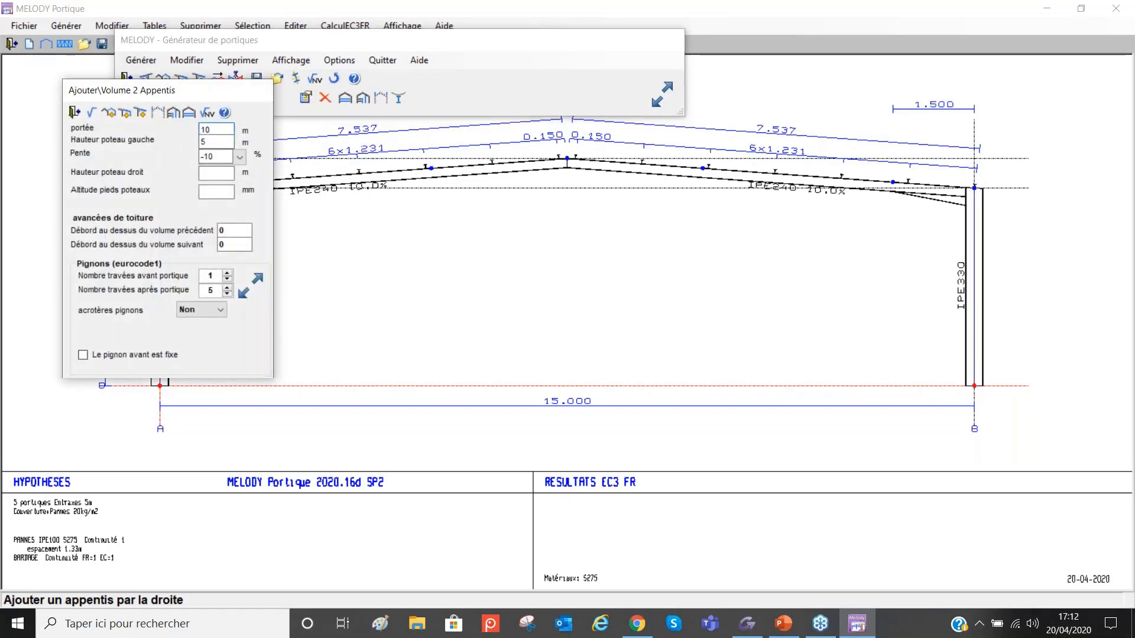
pyautogui.press('BackSpace')
pyautogui.press('BackSpace')
pyautogui.write('8')
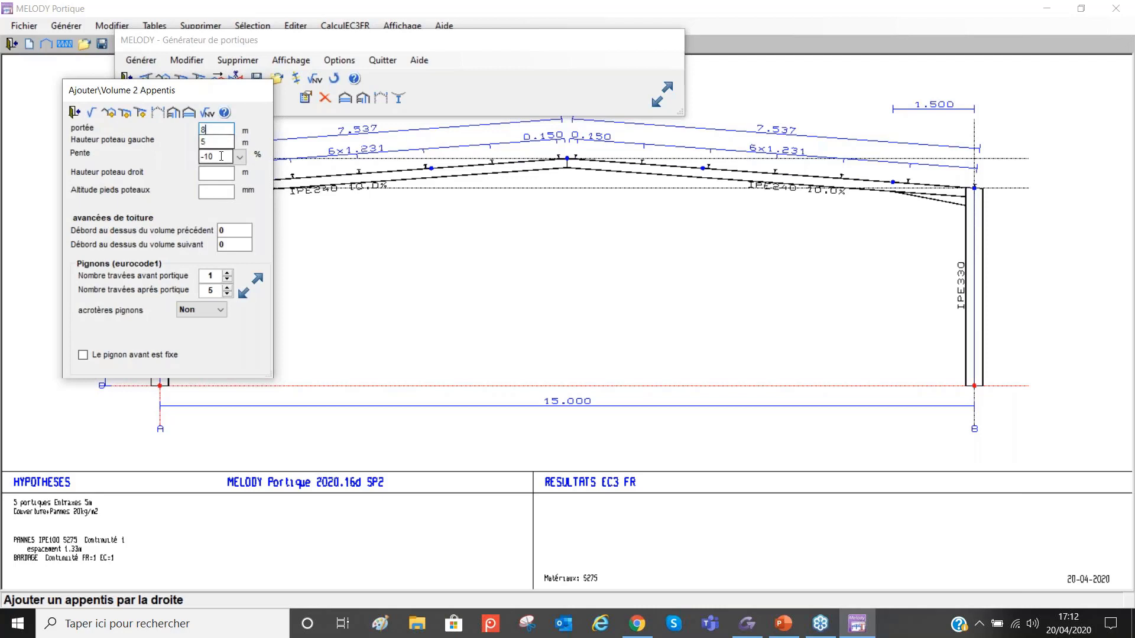
pyautogui.doubleClick(221, 157)
pyautogui.write('10')
pyautogui.click(92, 114)
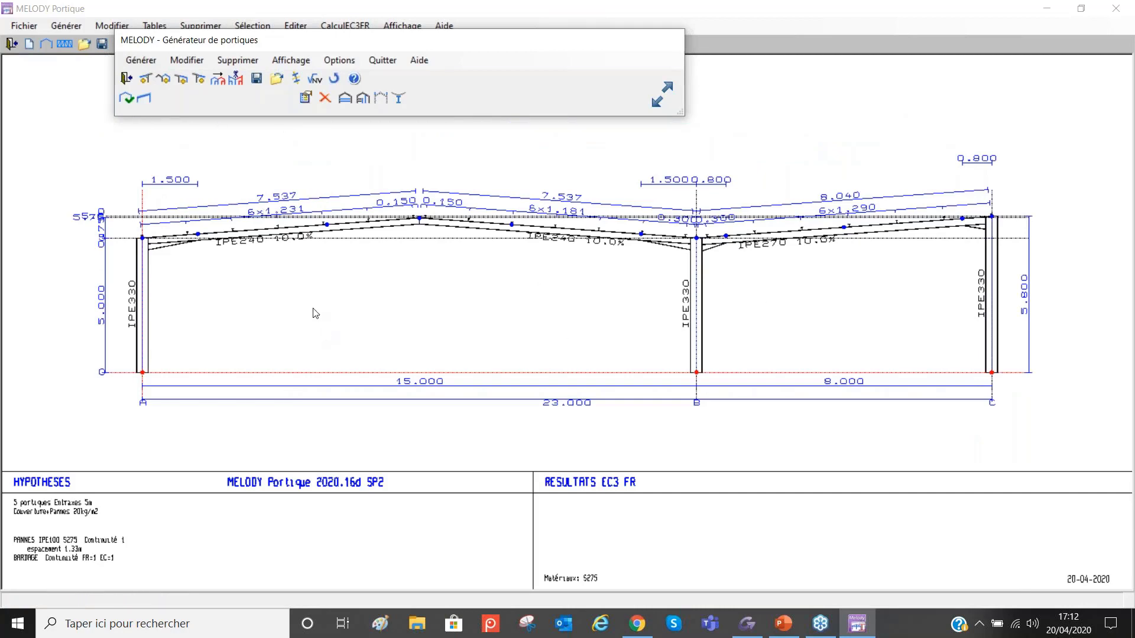
# Step: Add a left-hand floor to the nave, 5 m long at 2.5 m altitude, with 150 kg/m² permanent load and category C=Réunion
pyautogui.click(131, 101)
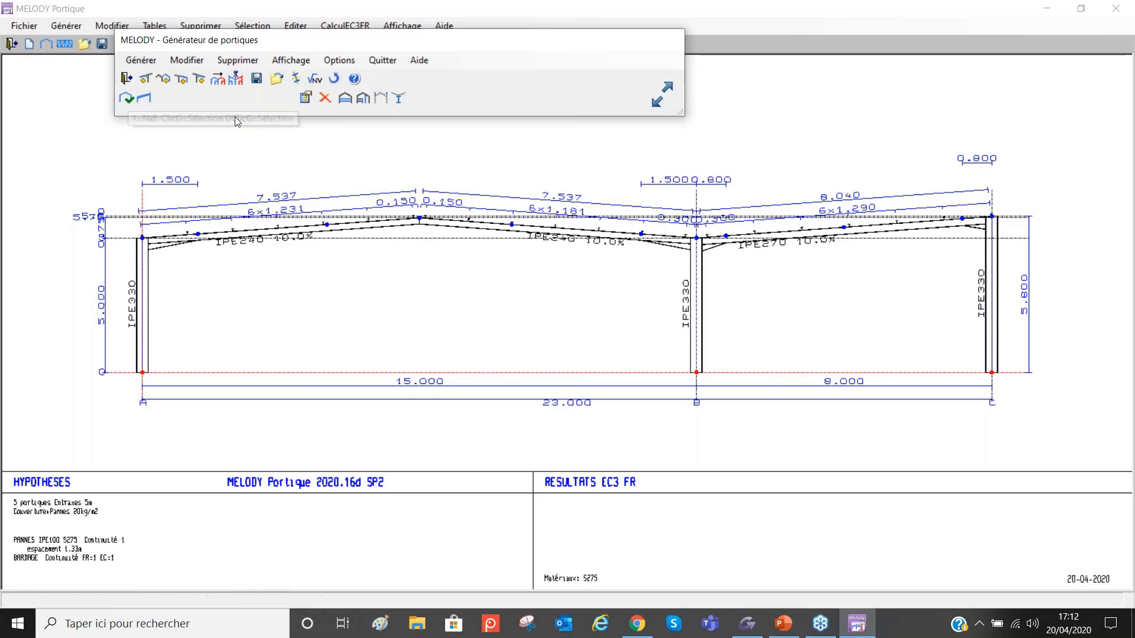
pyautogui.click(346, 98)
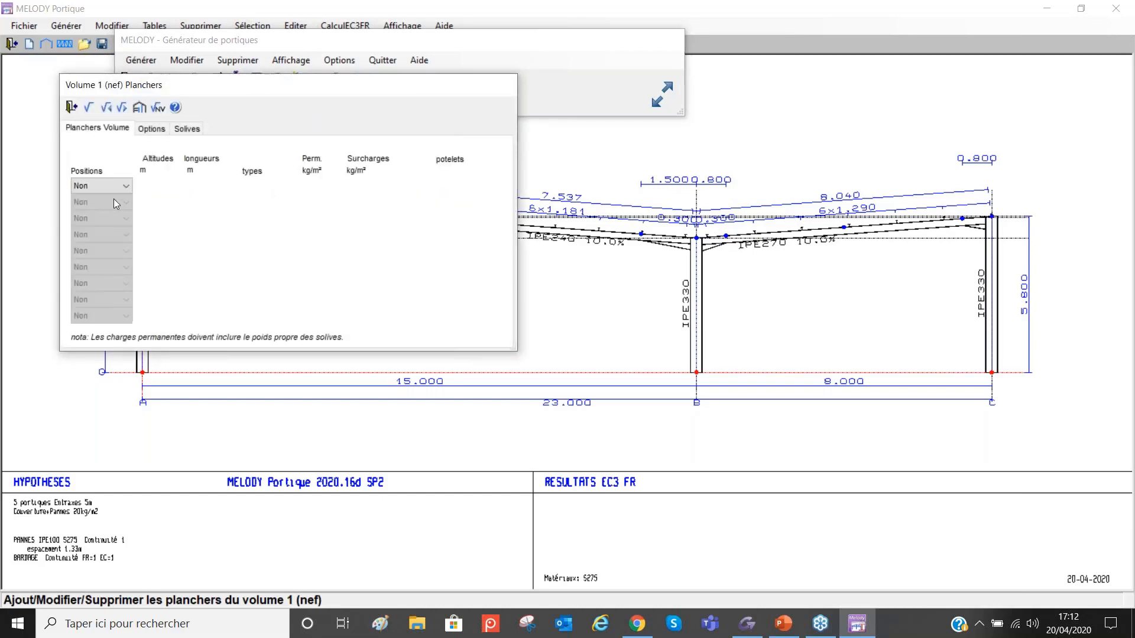
pyautogui.click(105, 183)
pyautogui.click(88, 204)
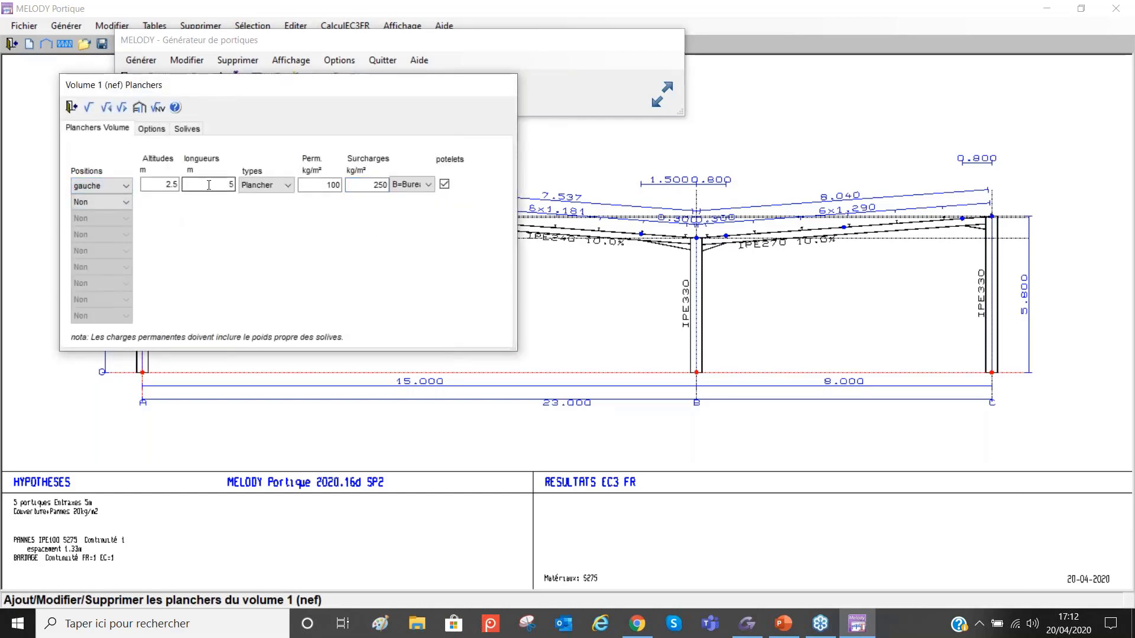
pyautogui.press('Tab')
pyautogui.press('Tab')
pyautogui.write('150')
pyautogui.press('Tab')
pyautogui.click(412, 184)
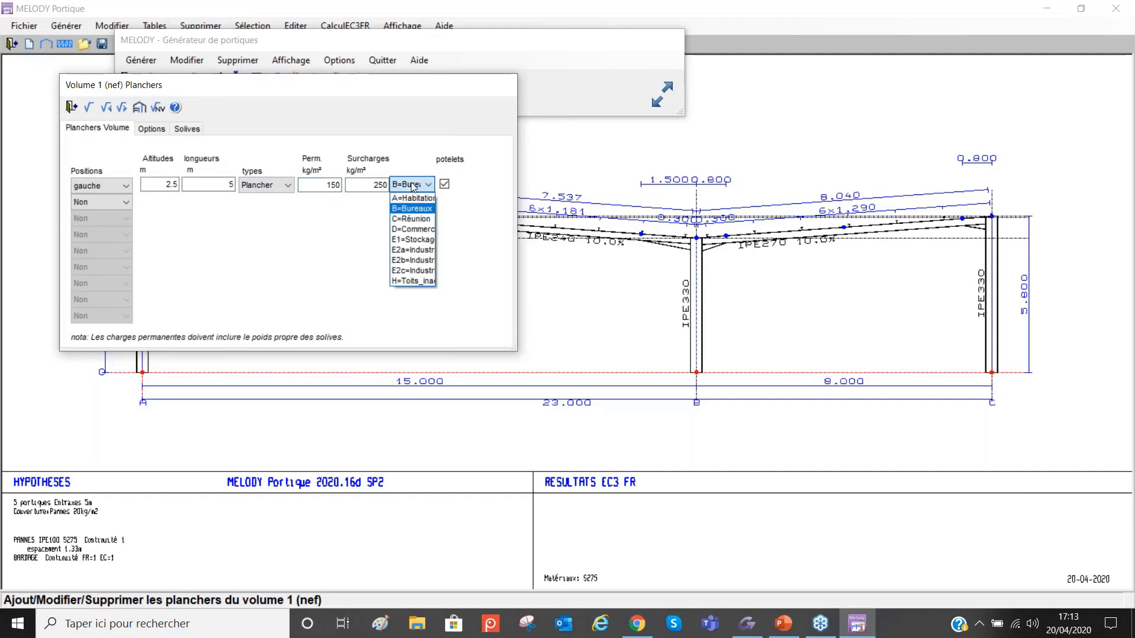
pyautogui.click(409, 218)
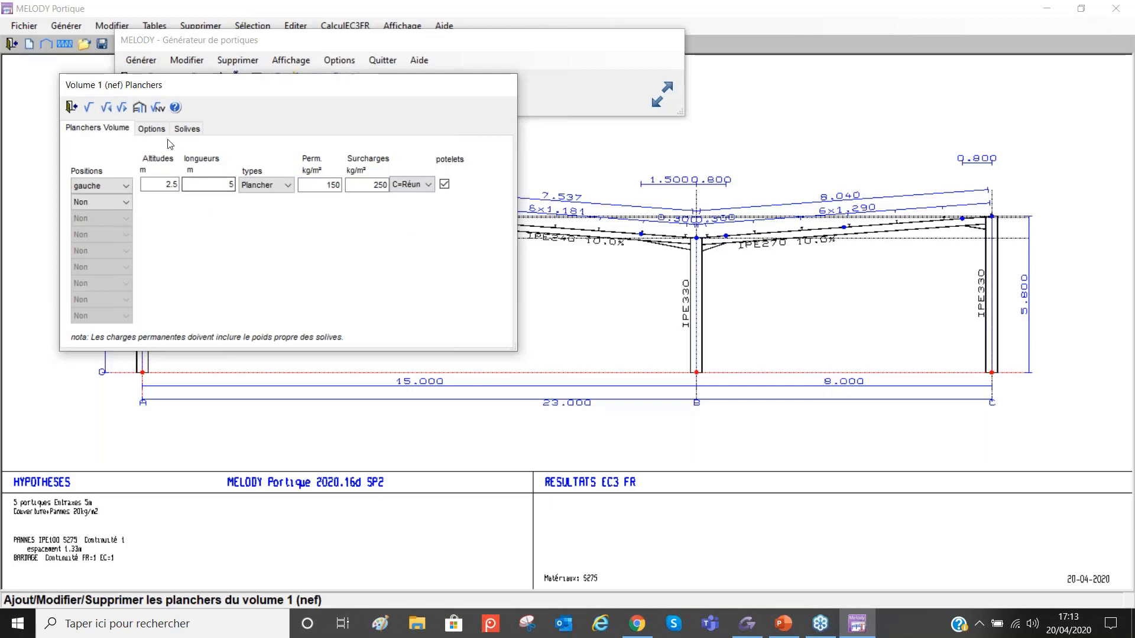
pyautogui.click(153, 129)
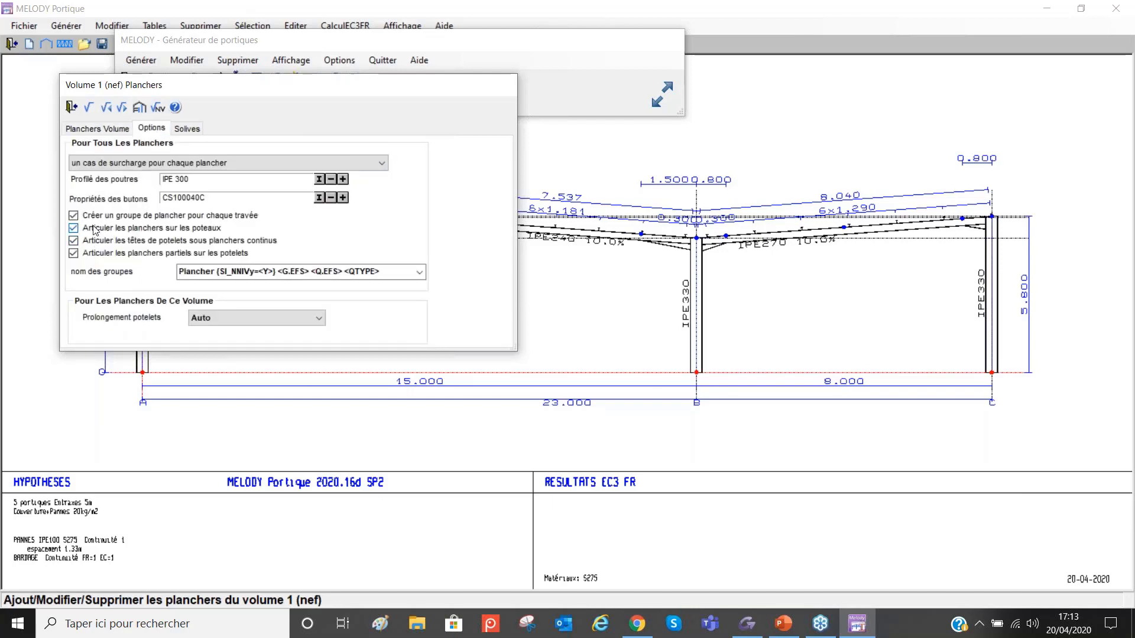
pyautogui.click(90, 108)
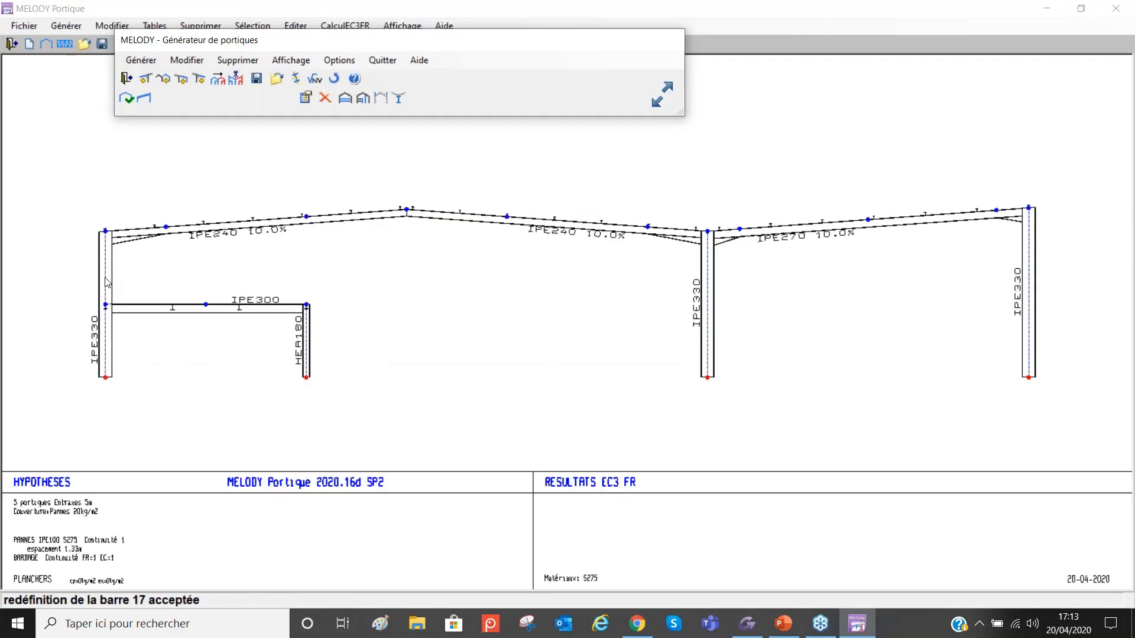
# Step: Add a facade parapet on file 1, defined by a height of 1 m
pyautogui.click(381, 98)
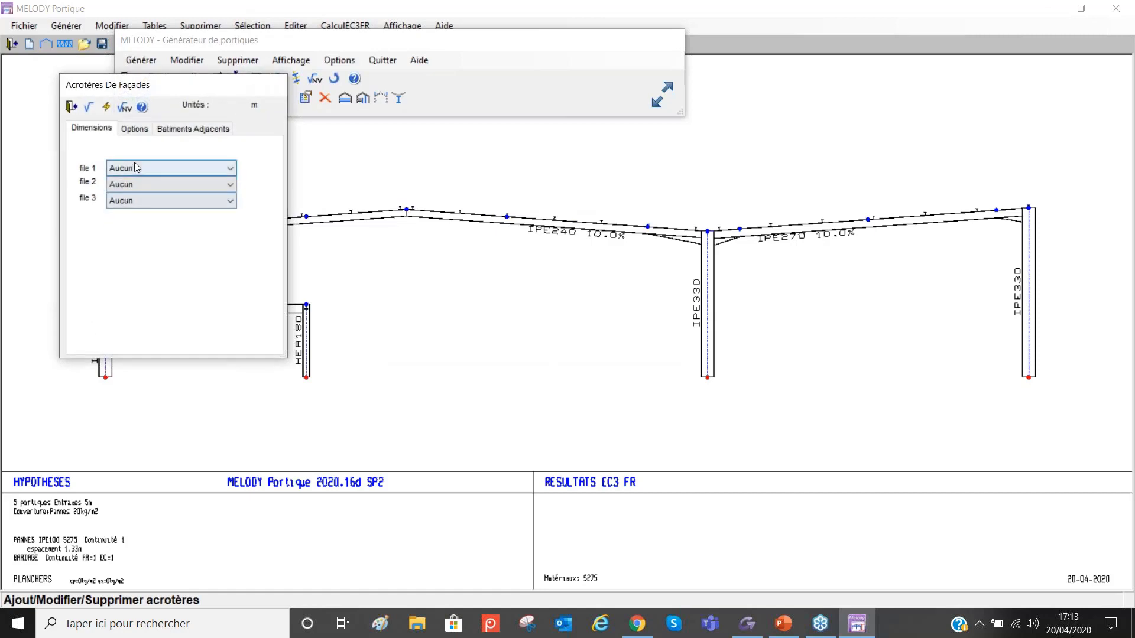
pyautogui.click(132, 169)
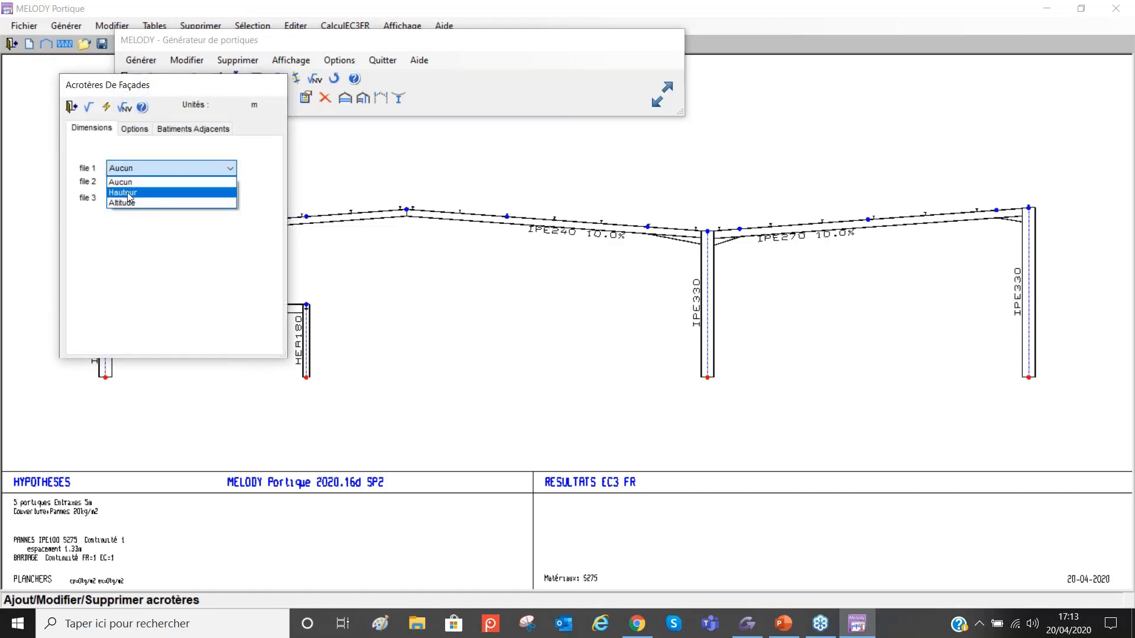
pyautogui.click(124, 188)
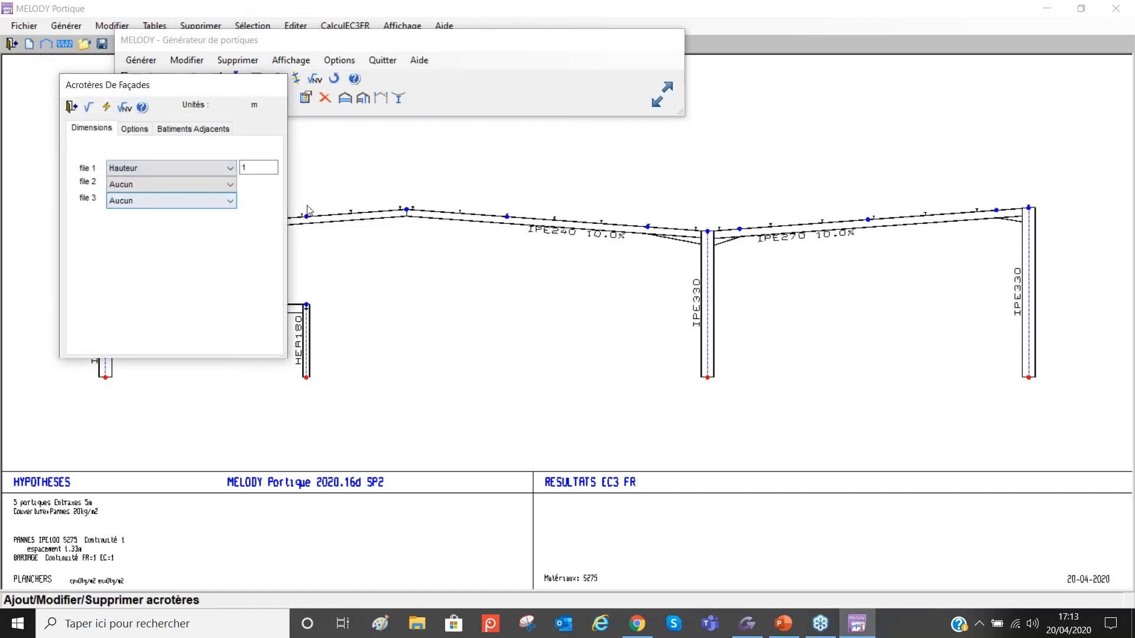
pyautogui.click(88, 108)
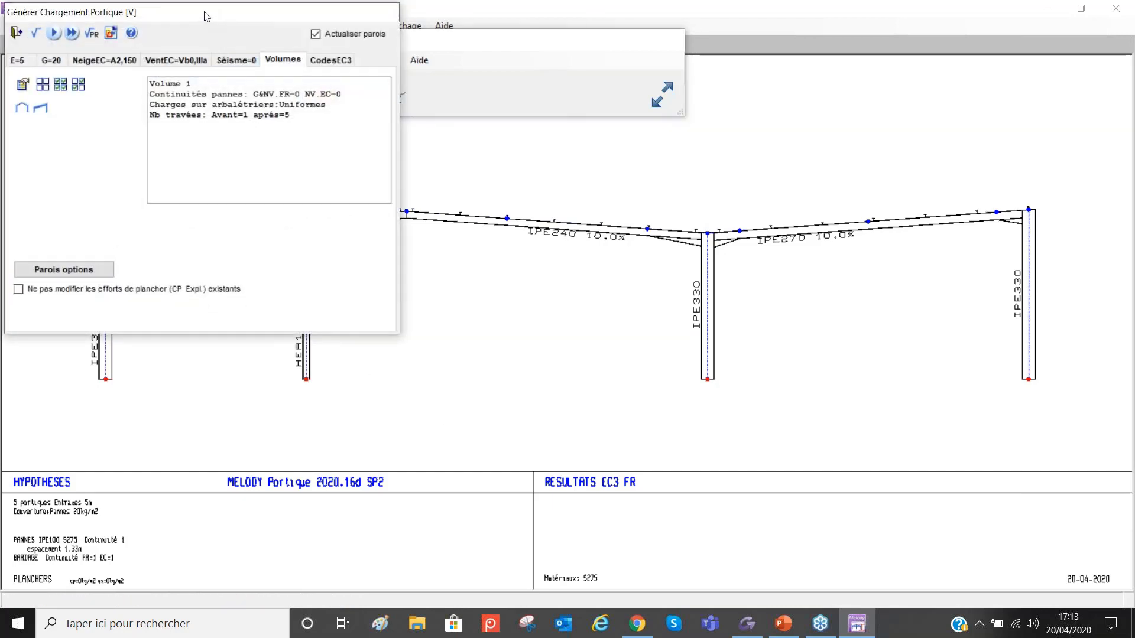
# Step: Set the permanent load of roofing plus purlins to 25 kg/m² in the frame load settings
pyautogui.moveTo(204, 13); pyautogui.dragTo(500, 101)
pyautogui.moveTo(354, 100)
pyautogui.mouseDown()
pyautogui.moveTo(554, 216)
pyautogui.moveTo(478, 300)
pyautogui.moveTo(470, 284)
pyautogui.mouseUp()
pyautogui.click(430, 334)
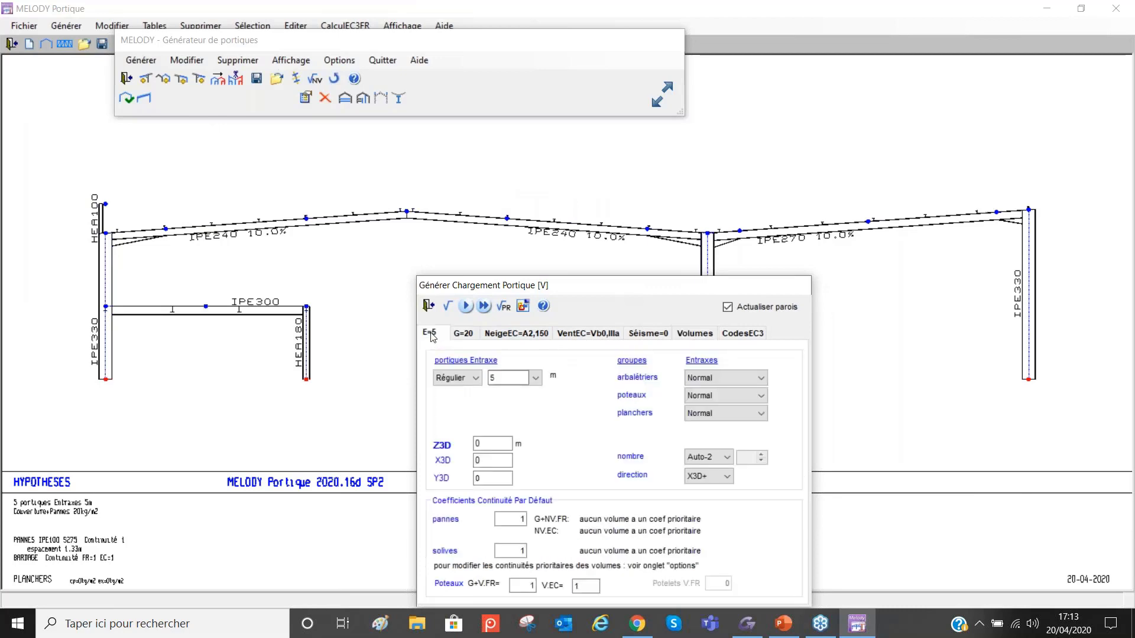
pyautogui.click(504, 379)
pyautogui.doubleClick(504, 378)
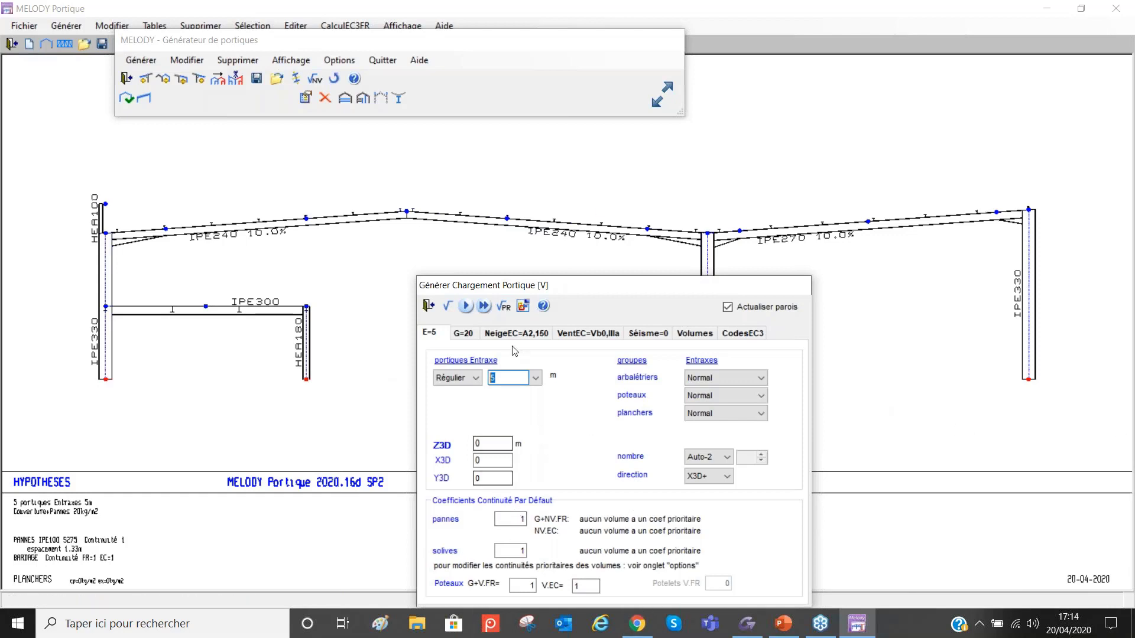
pyautogui.click(468, 335)
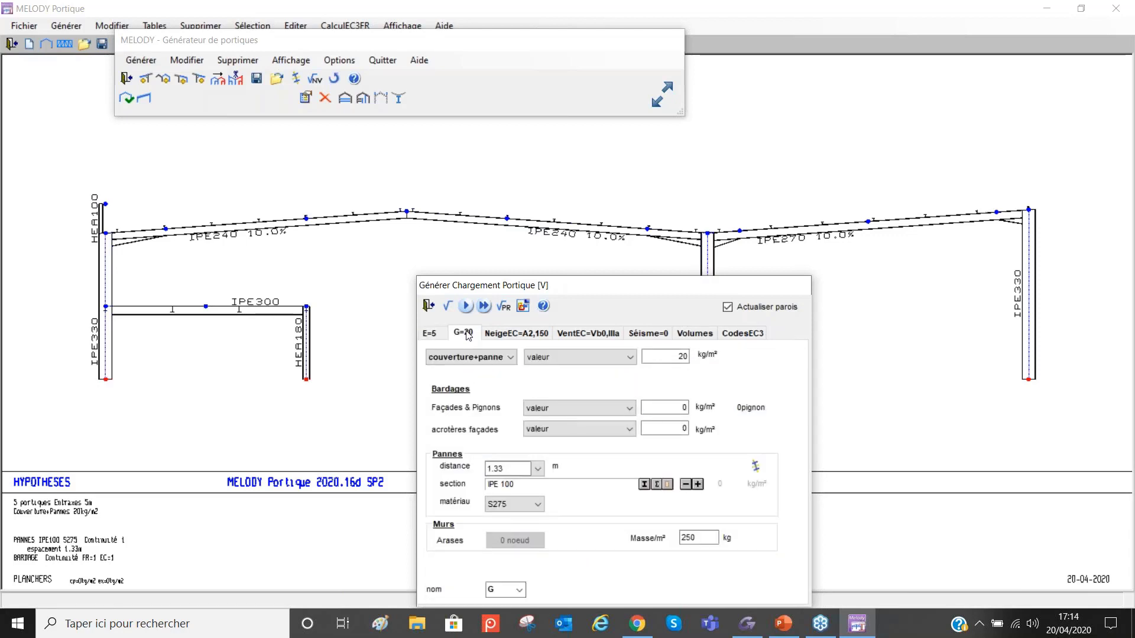
pyautogui.moveTo(661, 356); pyautogui.dragTo(777, 364)
pyautogui.write('25')
# Step: Disable snow loading by setting the snow code to NON
pyautogui.click(522, 335)
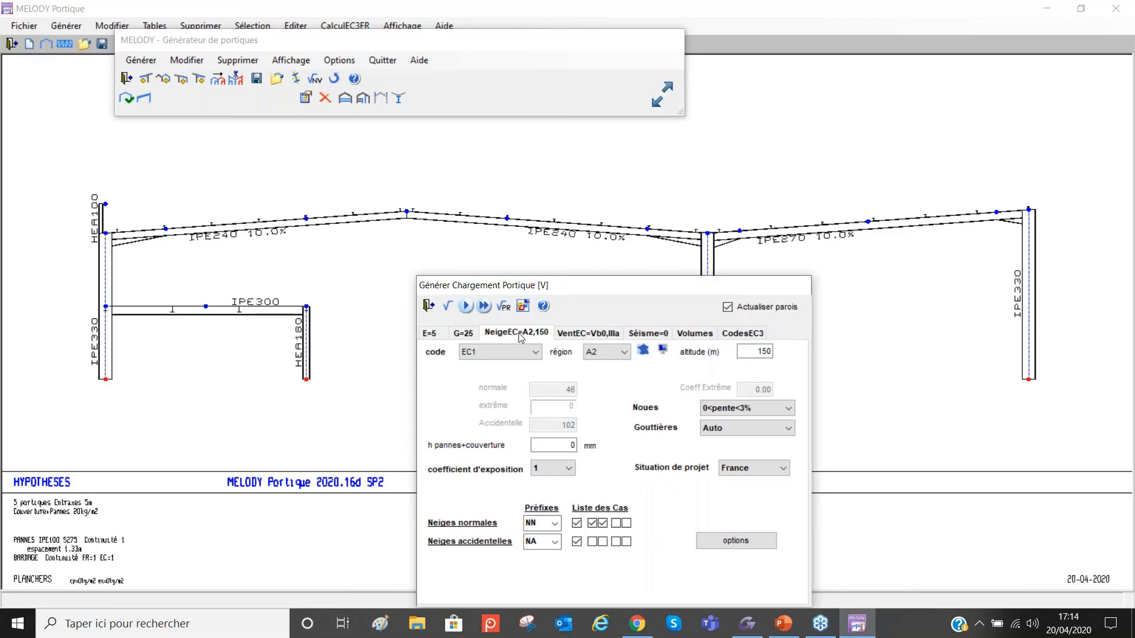
pyautogui.click(500, 352)
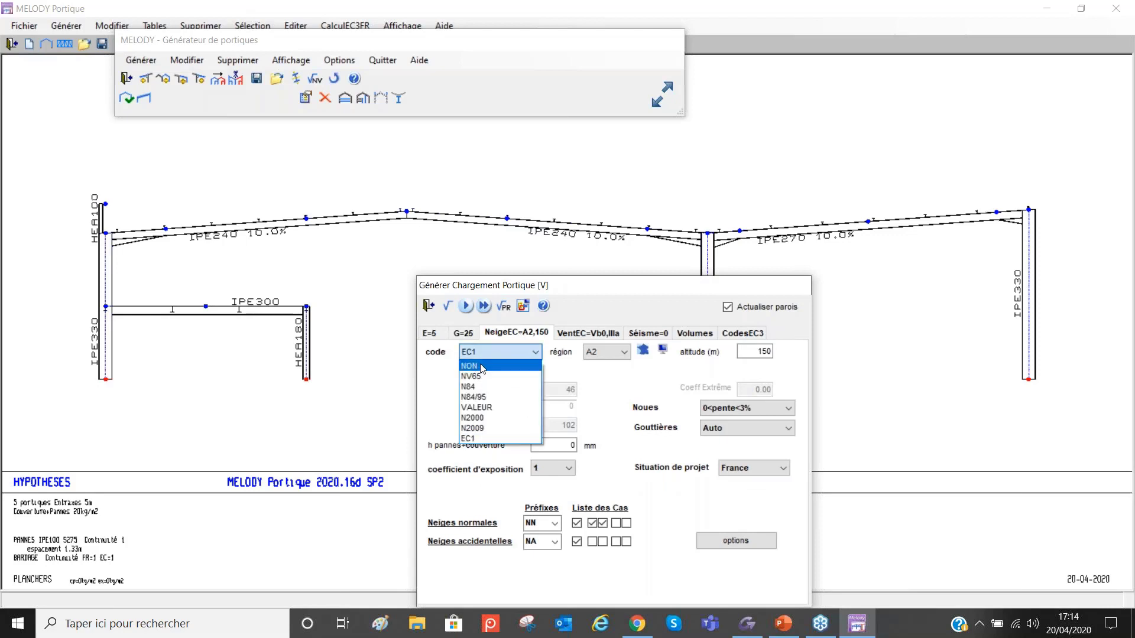
pyautogui.click(482, 367)
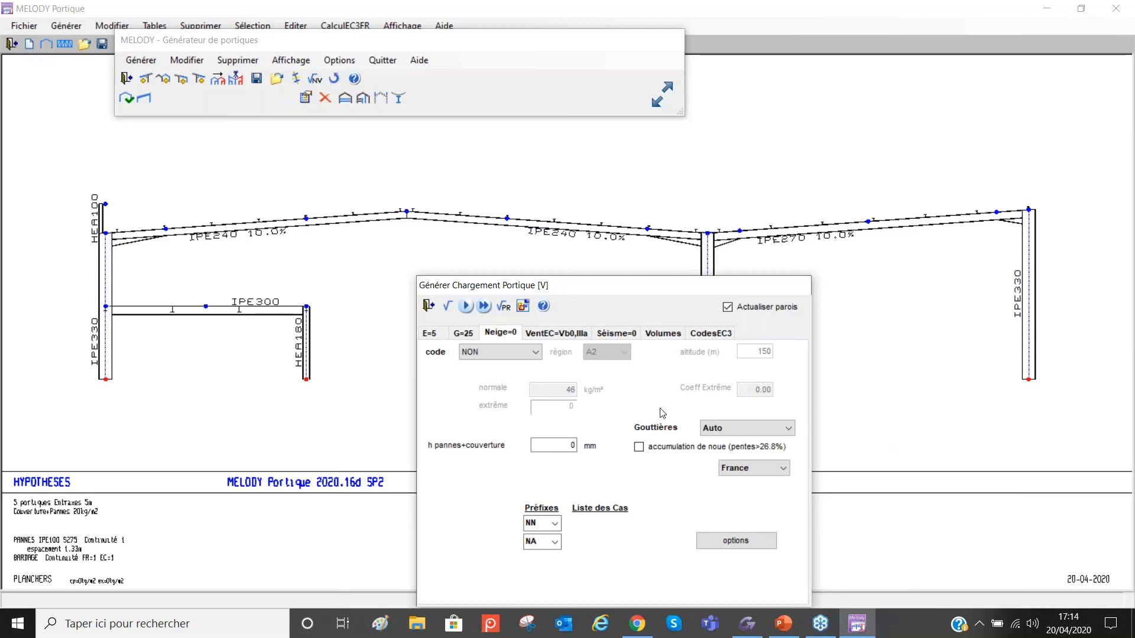
# Step: Consult the France wind map and define the wind load with code EC1 and region Qb0
pyautogui.click(556, 334)
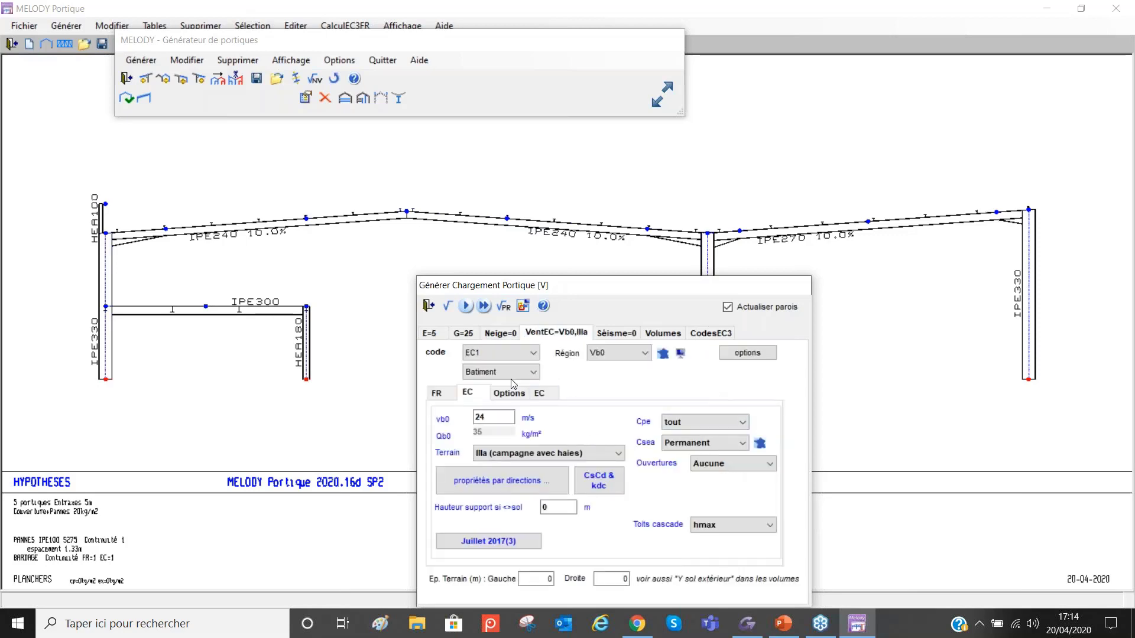
pyautogui.click(664, 354)
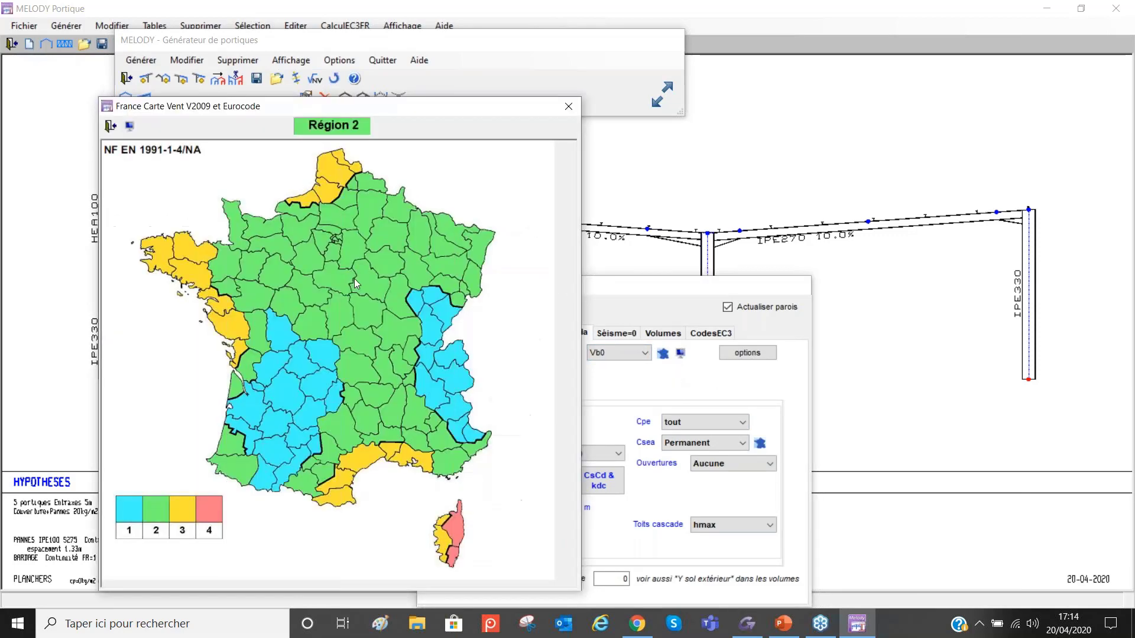
pyautogui.click(569, 106)
pyautogui.click(624, 355)
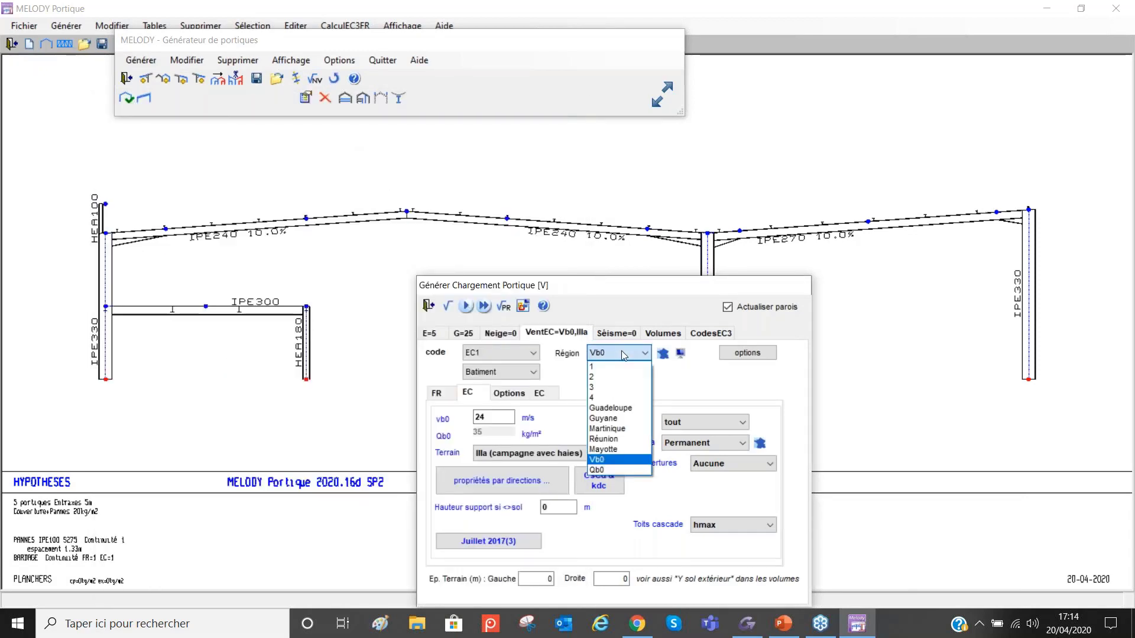
pyautogui.click(610, 461)
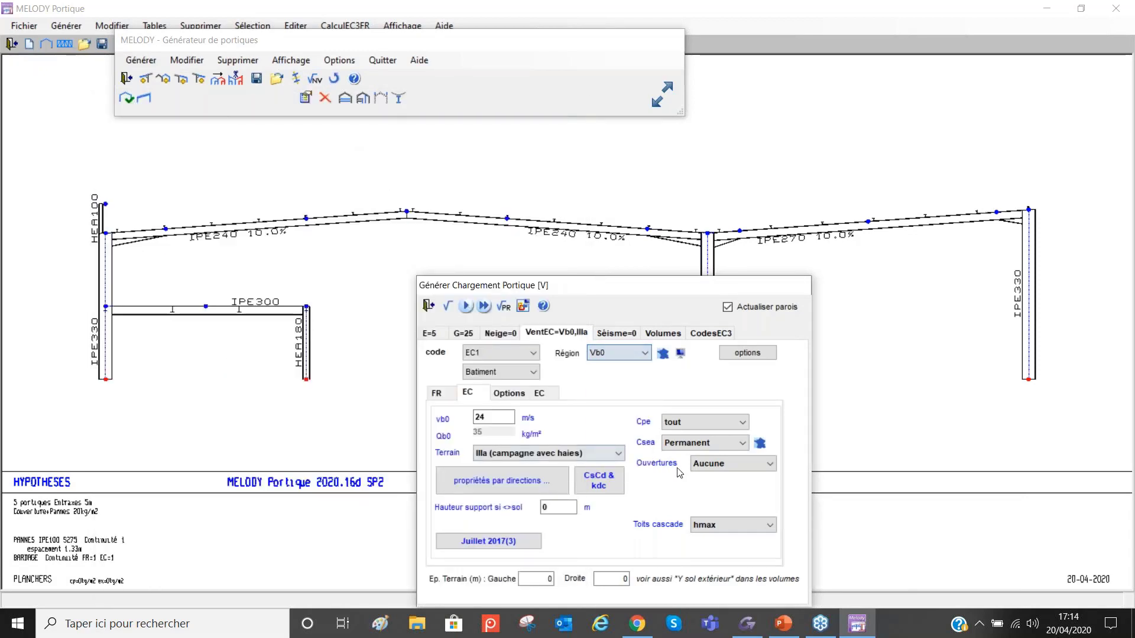
pyautogui.click(606, 354)
pyautogui.click(598, 470)
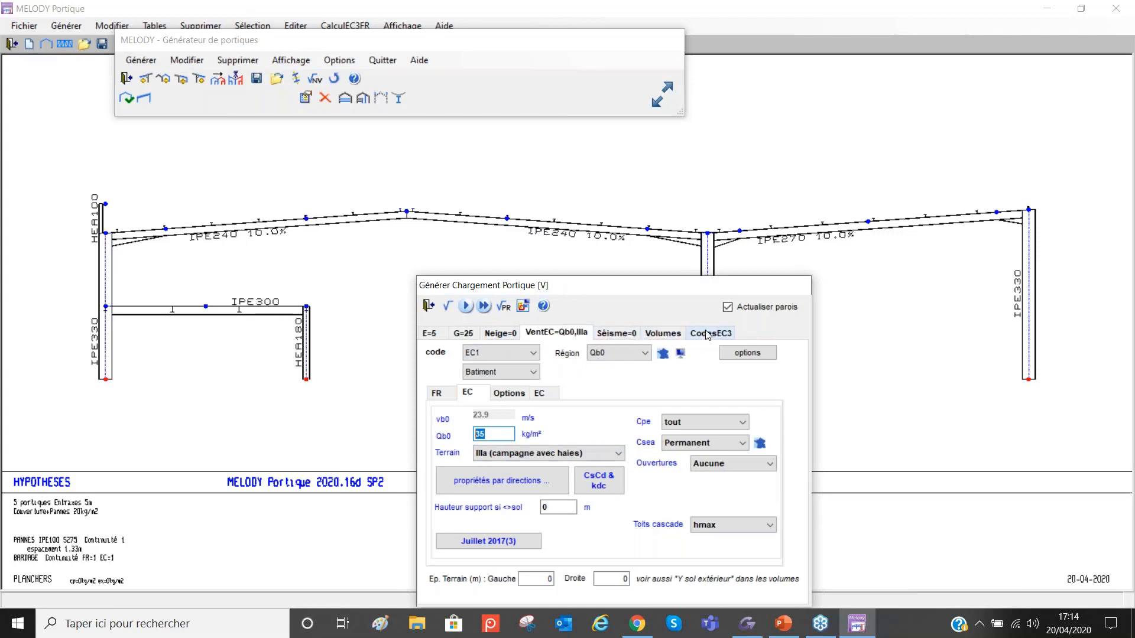
pyautogui.click(498, 353)
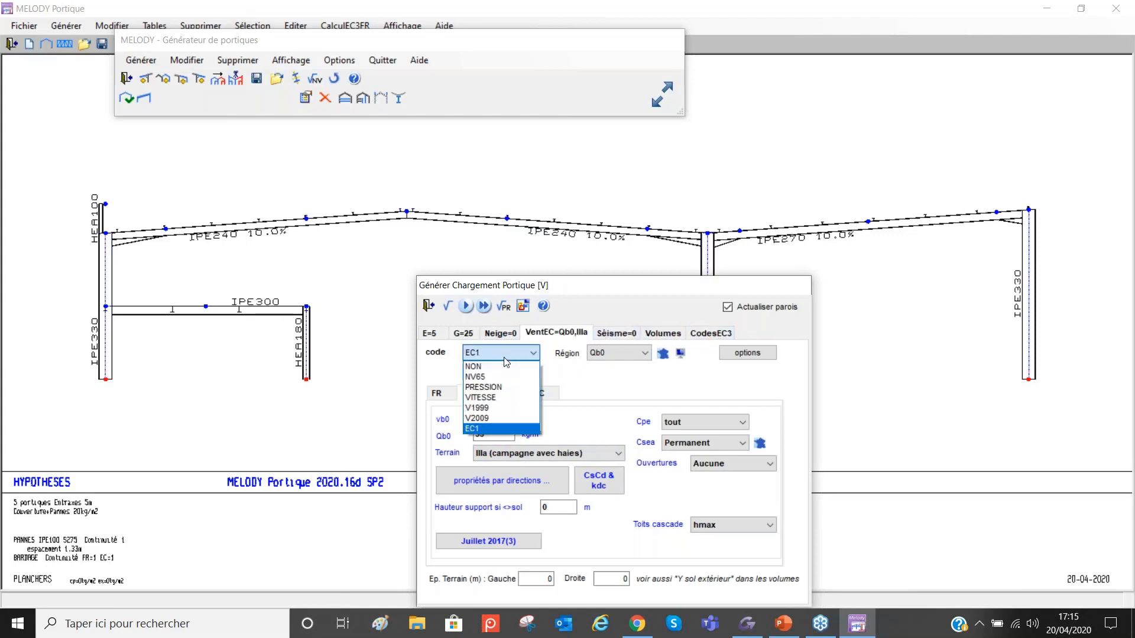
pyautogui.click(479, 430)
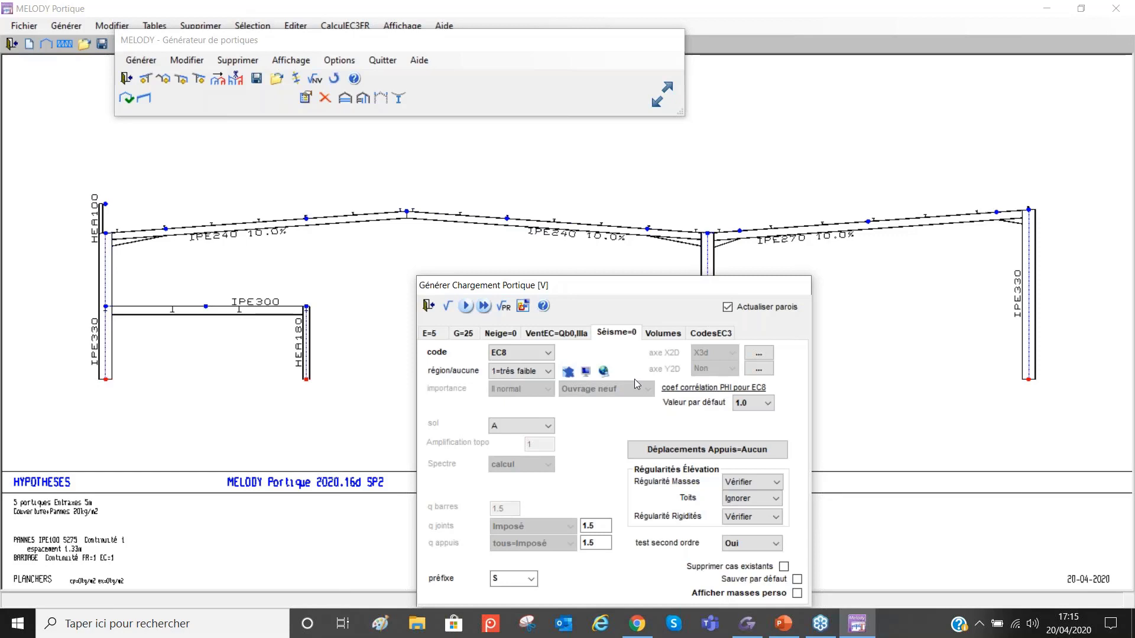
# Step: Consult the France seismicity map and set the EC8 seismic region to 3=modérée
pyautogui.click(520, 353)
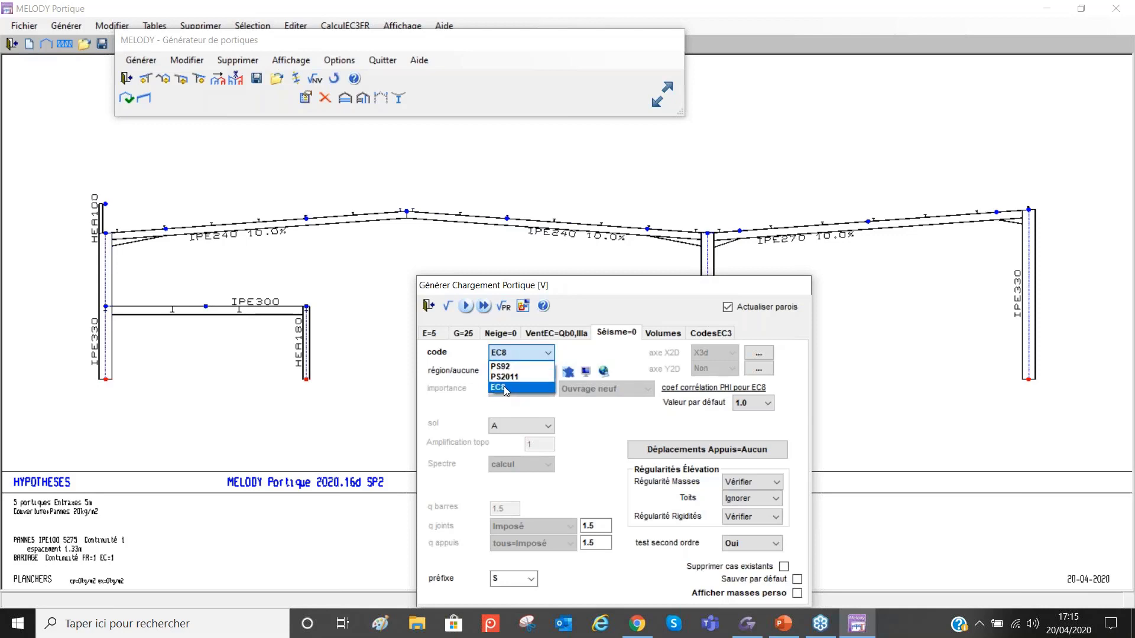
pyautogui.click(504, 387)
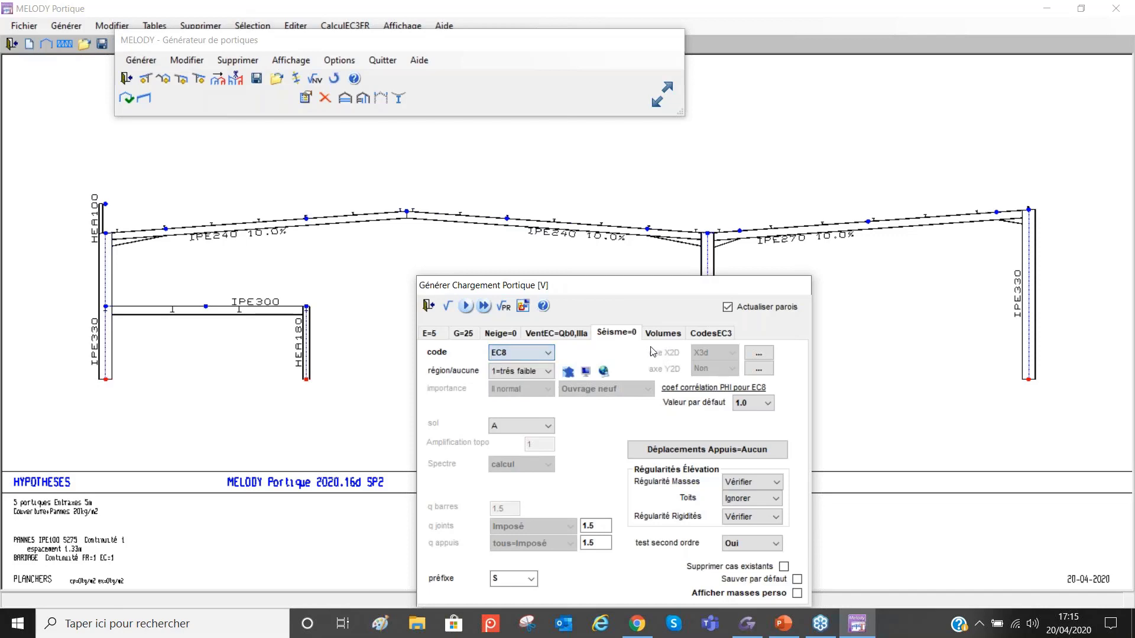
pyautogui.click(568, 371)
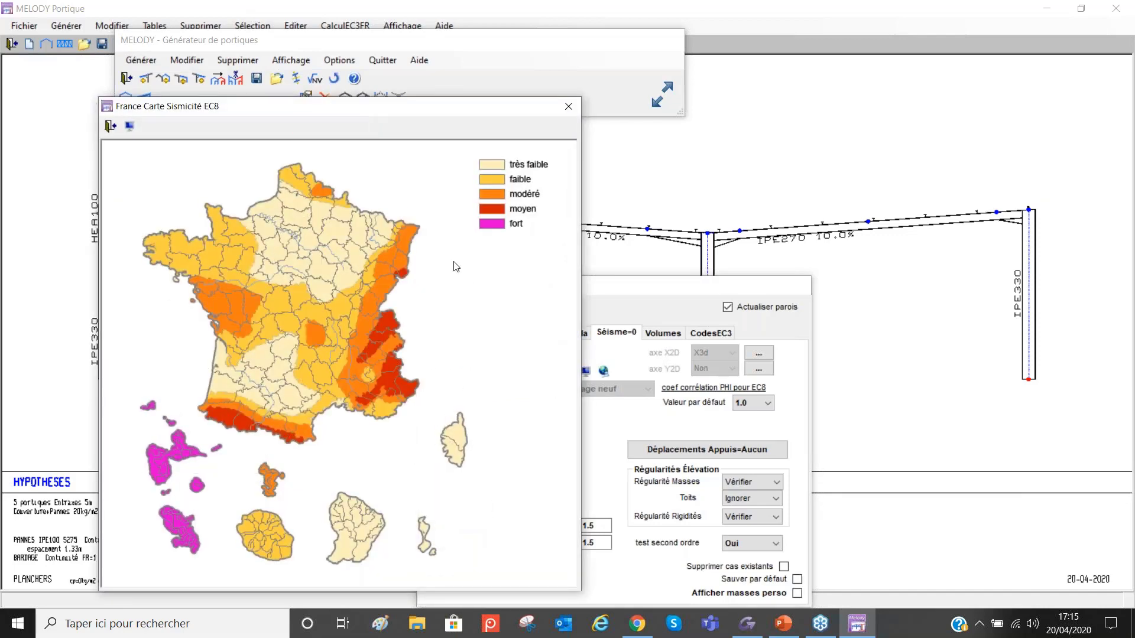
pyautogui.click(569, 107)
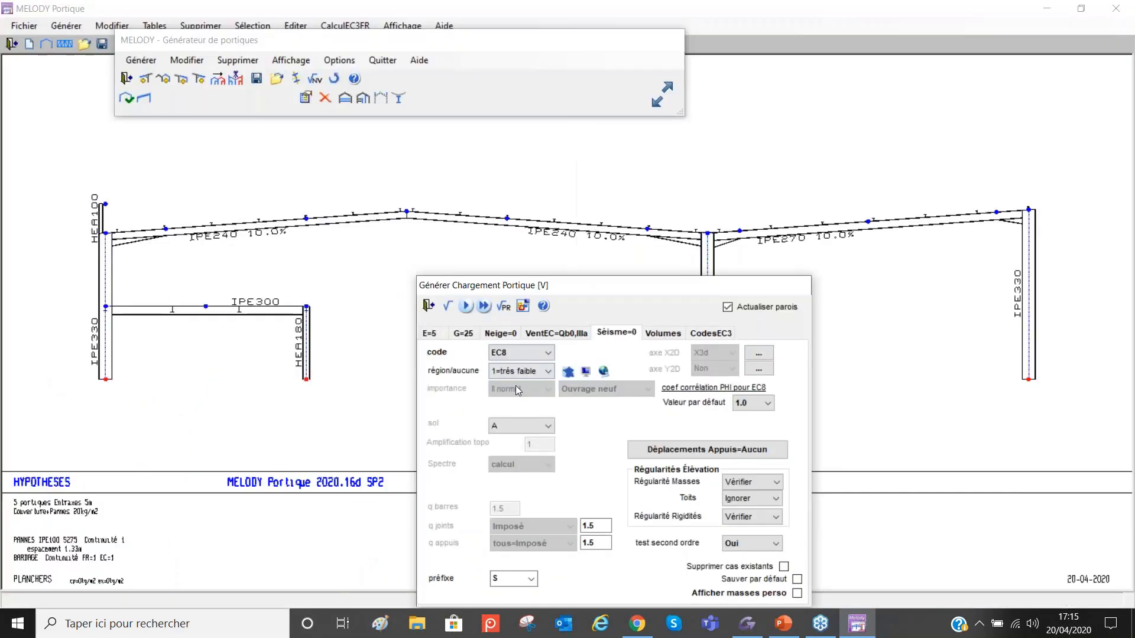
pyautogui.click(530, 375)
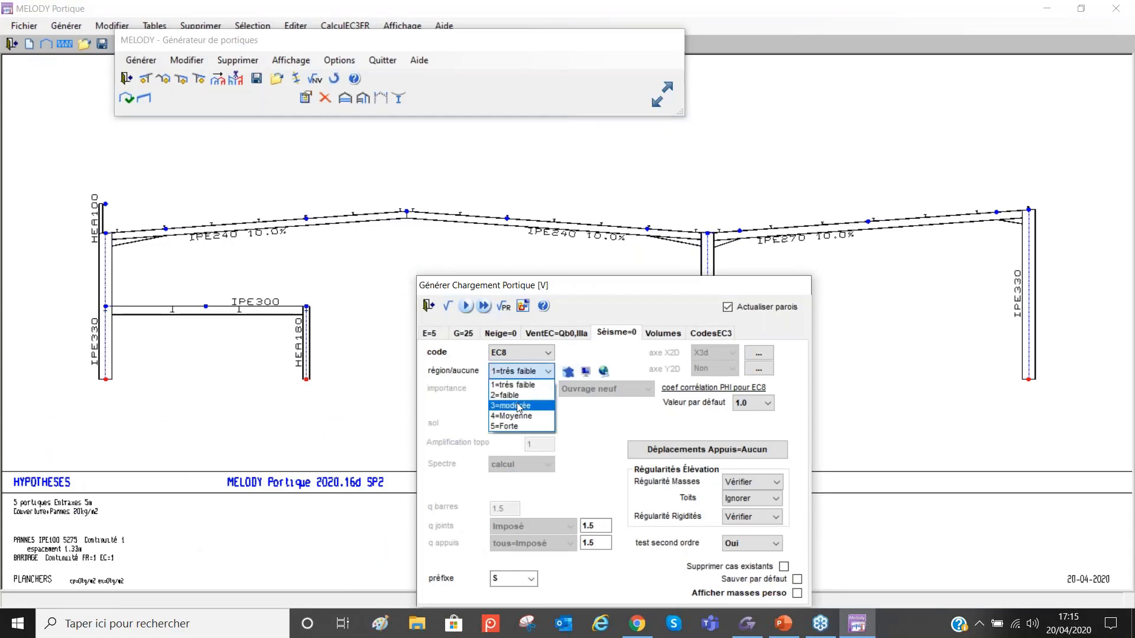
pyautogui.click(518, 403)
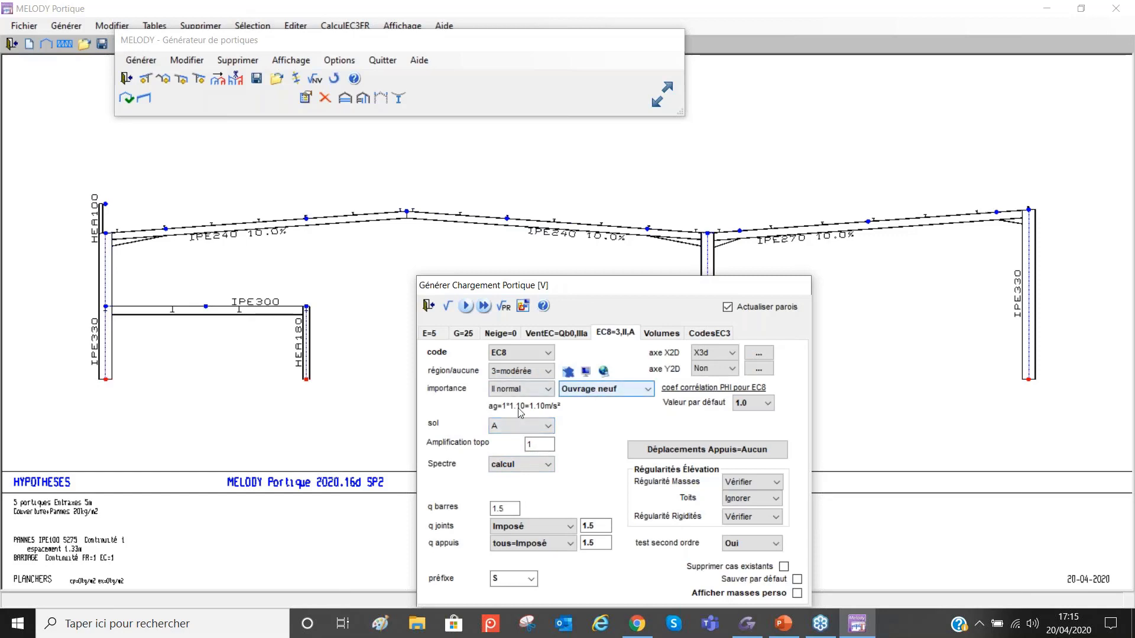
# Step: Set the seismic soil type to Val, review its imposed values and keep the spectrum as calcul
pyautogui.click(522, 426)
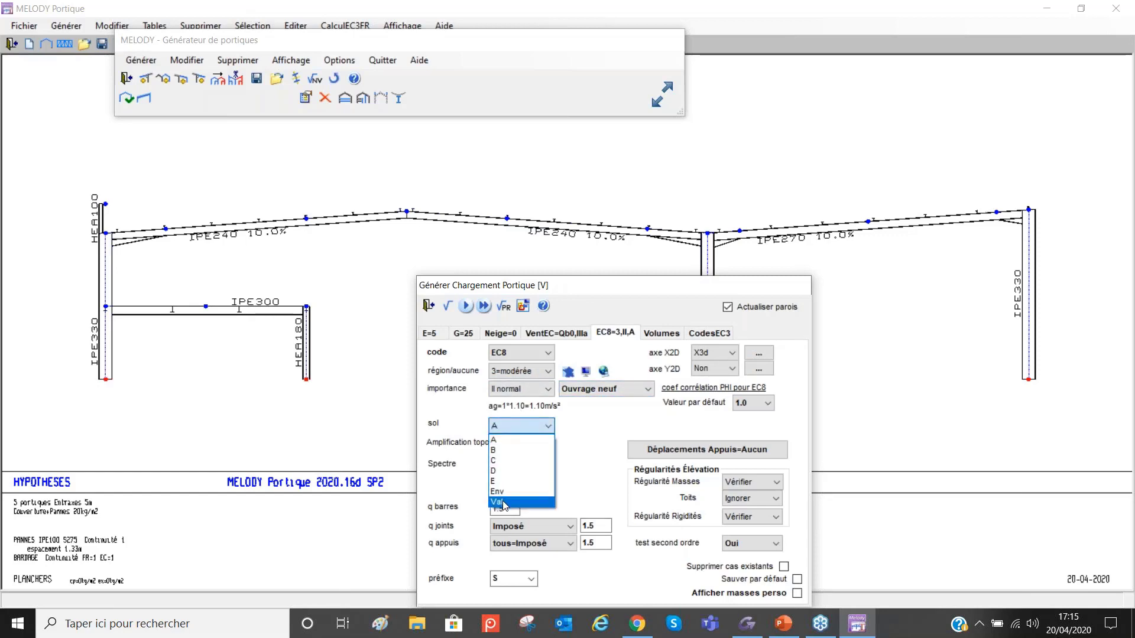
pyautogui.click(503, 503)
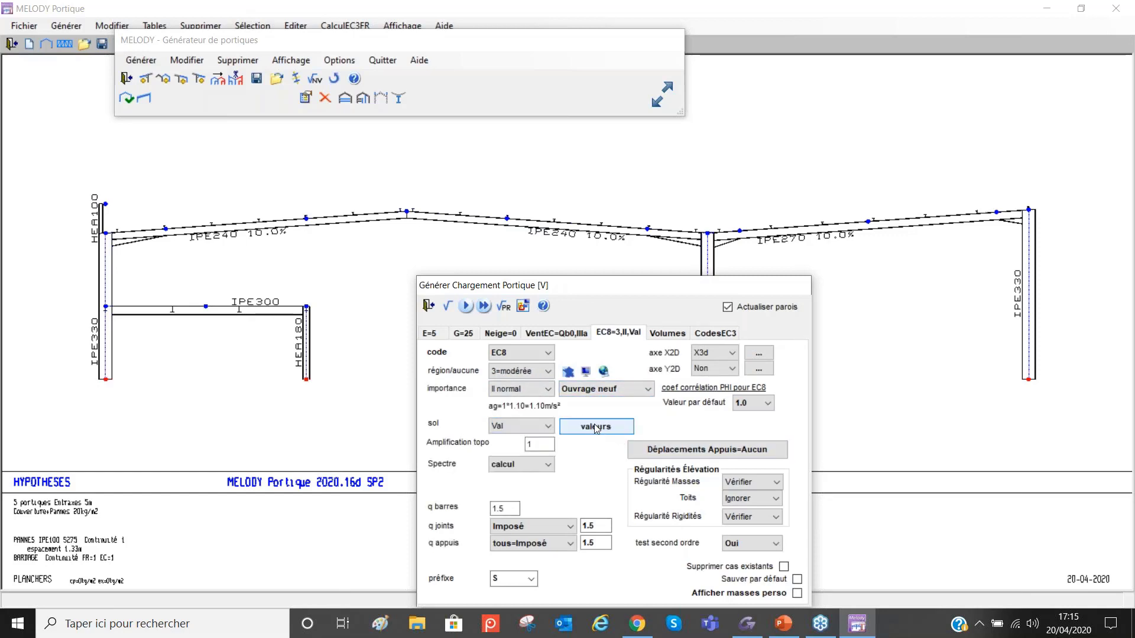
pyautogui.click(596, 426)
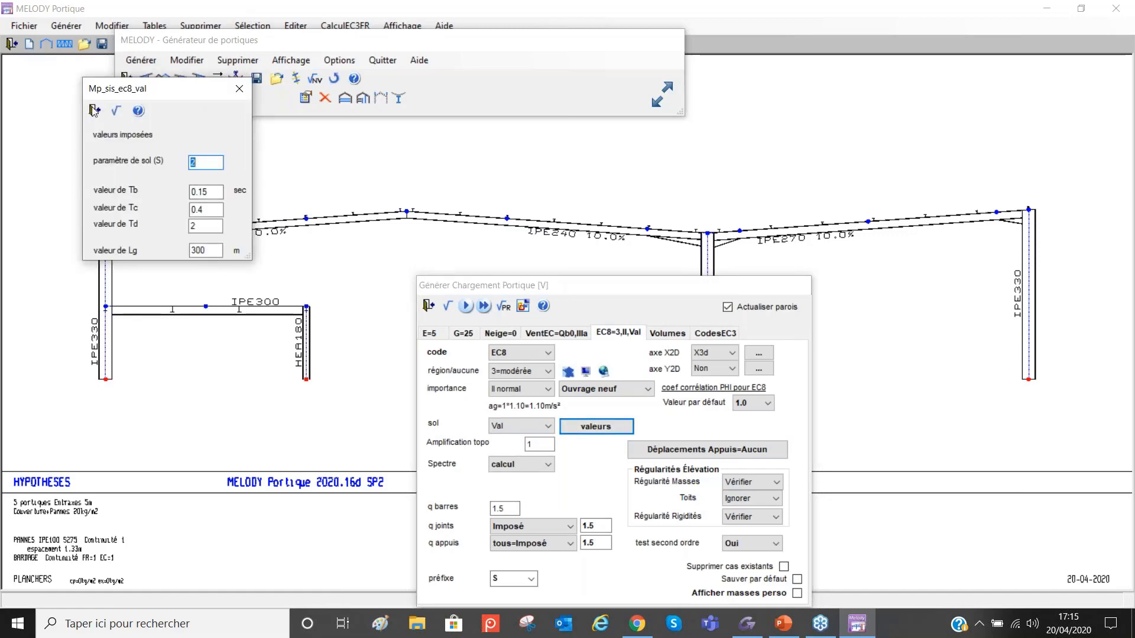
pyautogui.click(93, 111)
pyautogui.click(522, 465)
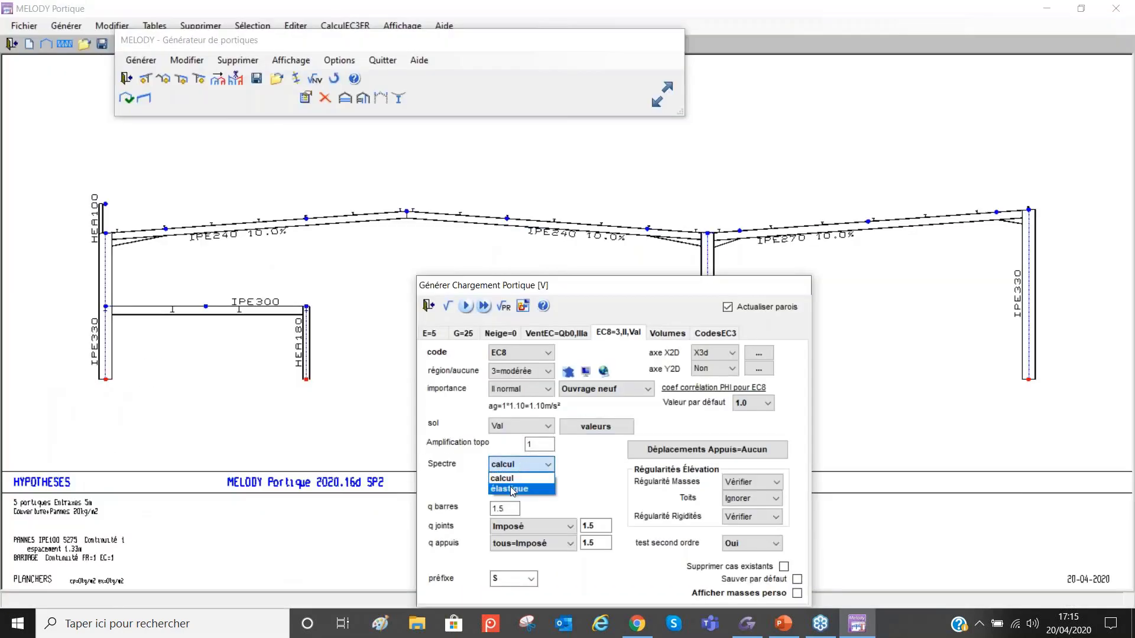
pyautogui.click(508, 473)
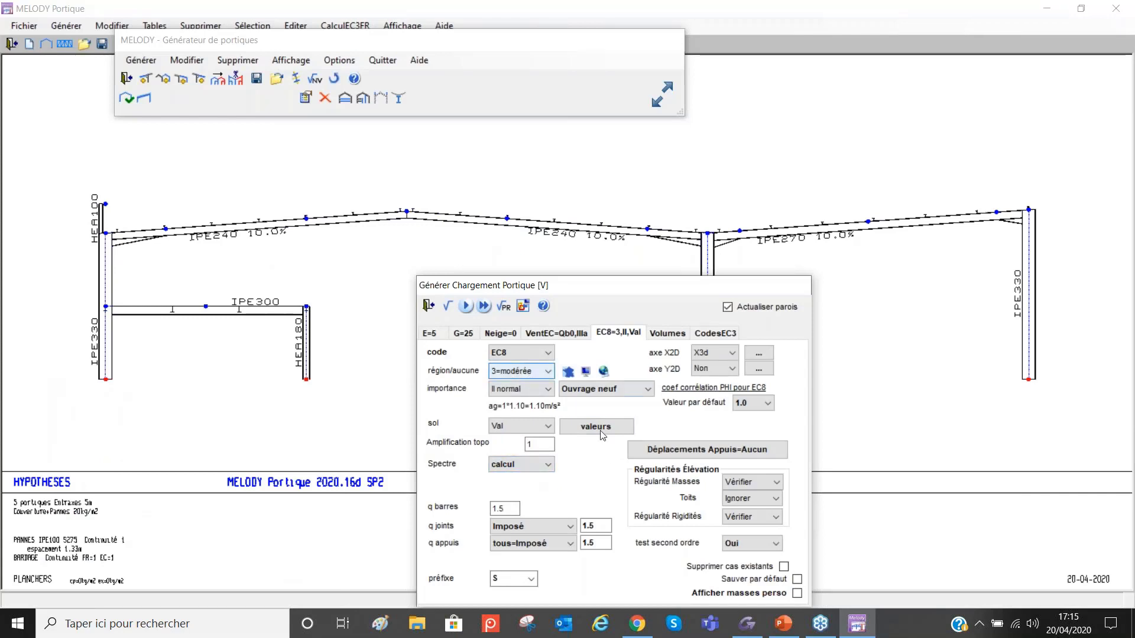
# Step: Try the Fichier= spectrum in the X2D axis options and reset the seismic region to 1=très faible
pyautogui.click(762, 355)
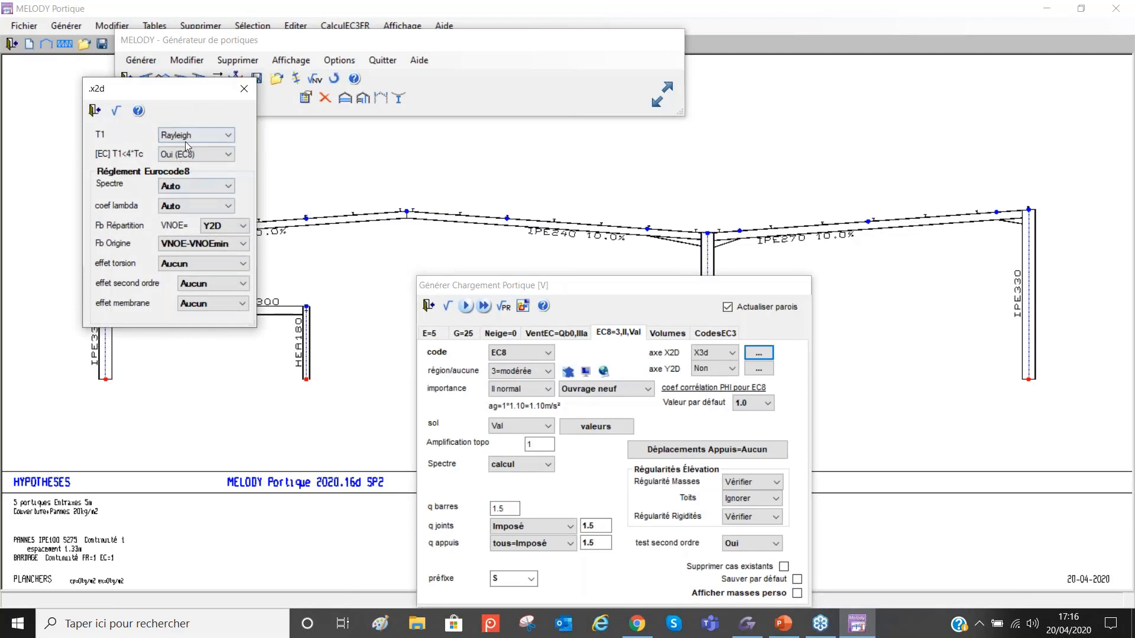
pyautogui.click(194, 189)
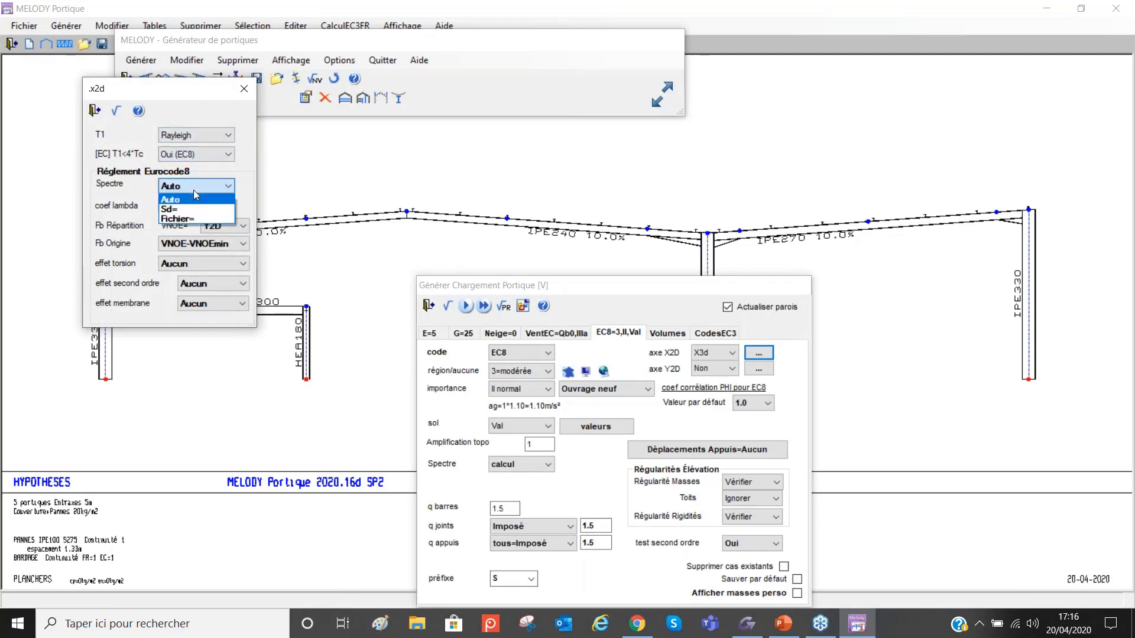
pyautogui.click(185, 220)
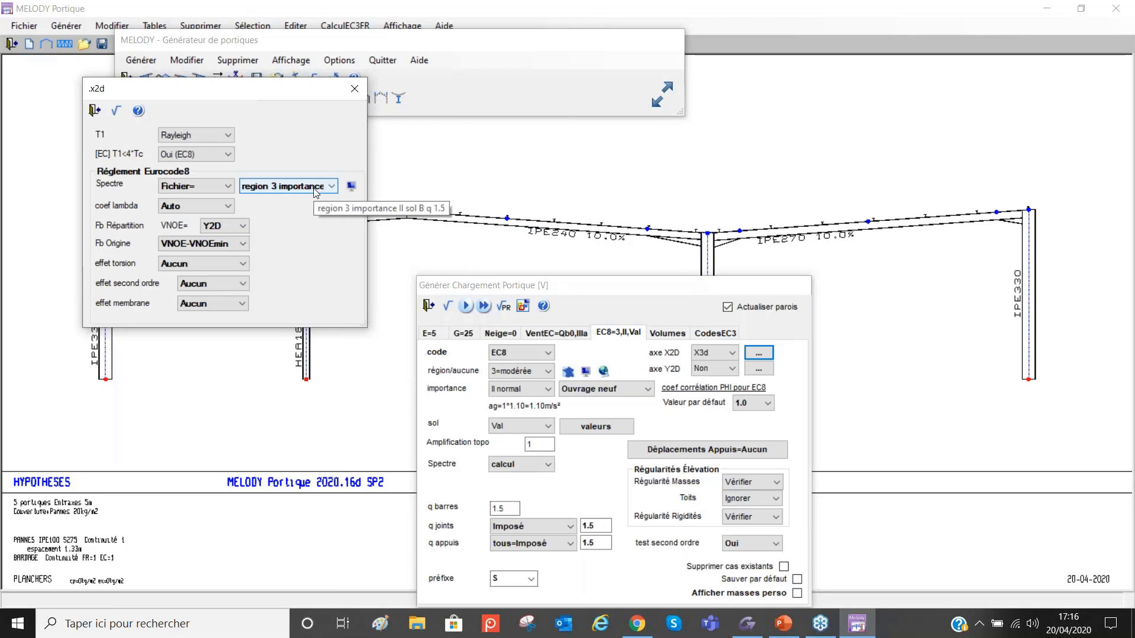
pyautogui.click(96, 111)
pyautogui.click(521, 371)
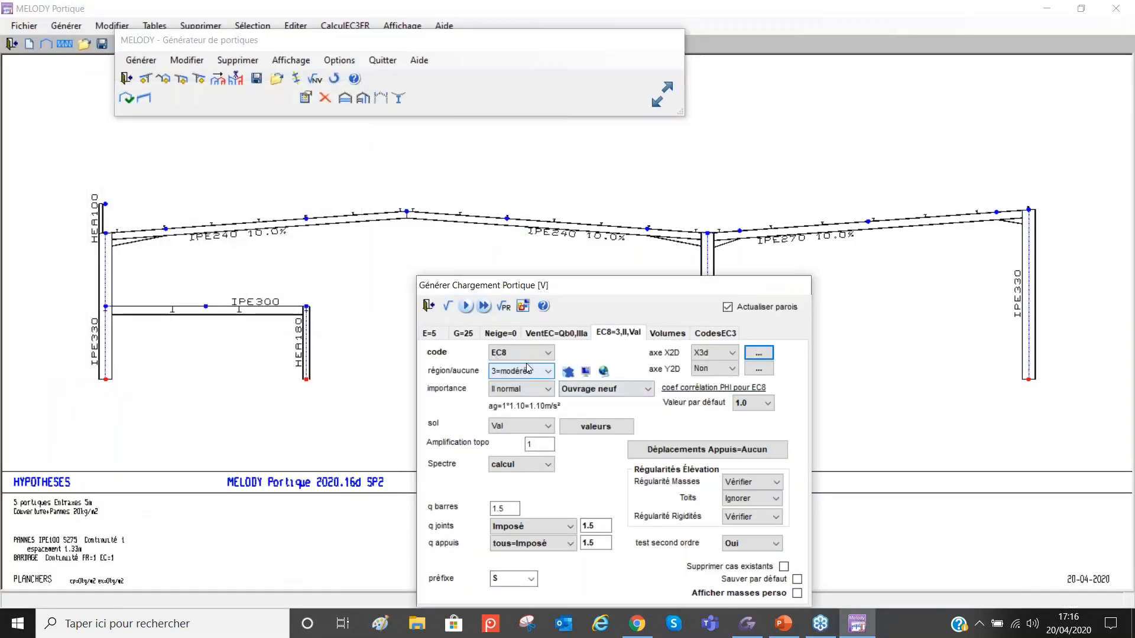
pyautogui.click(510, 385)
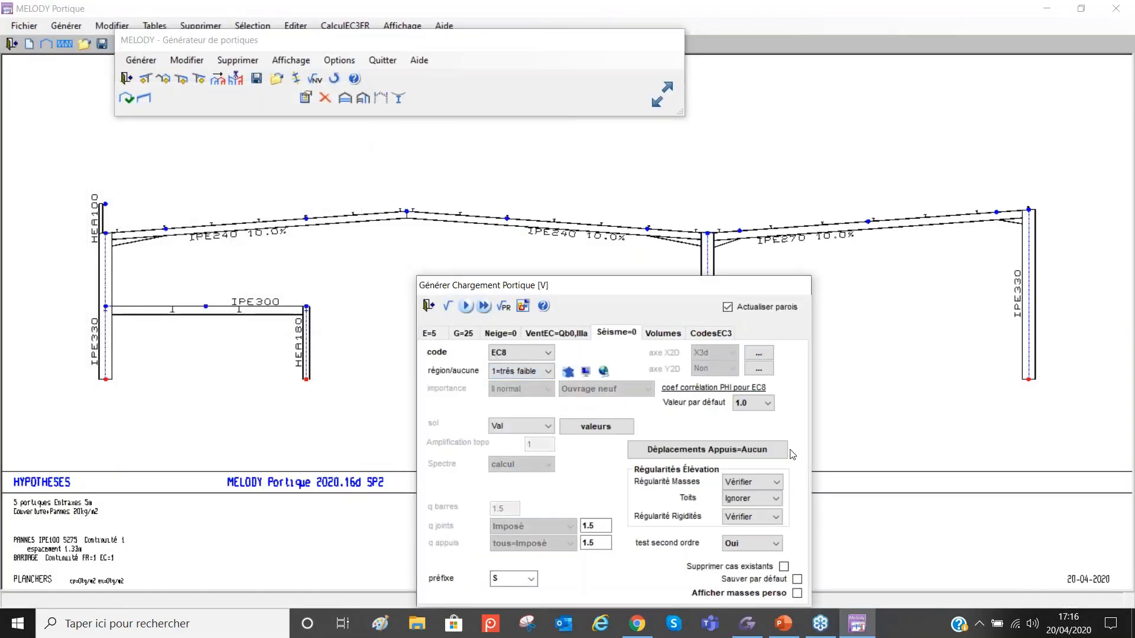
# Step: Give volume 1 an additional permanent roofing load of 25 kg/m² on the Droite rafter only
pyautogui.click(665, 335)
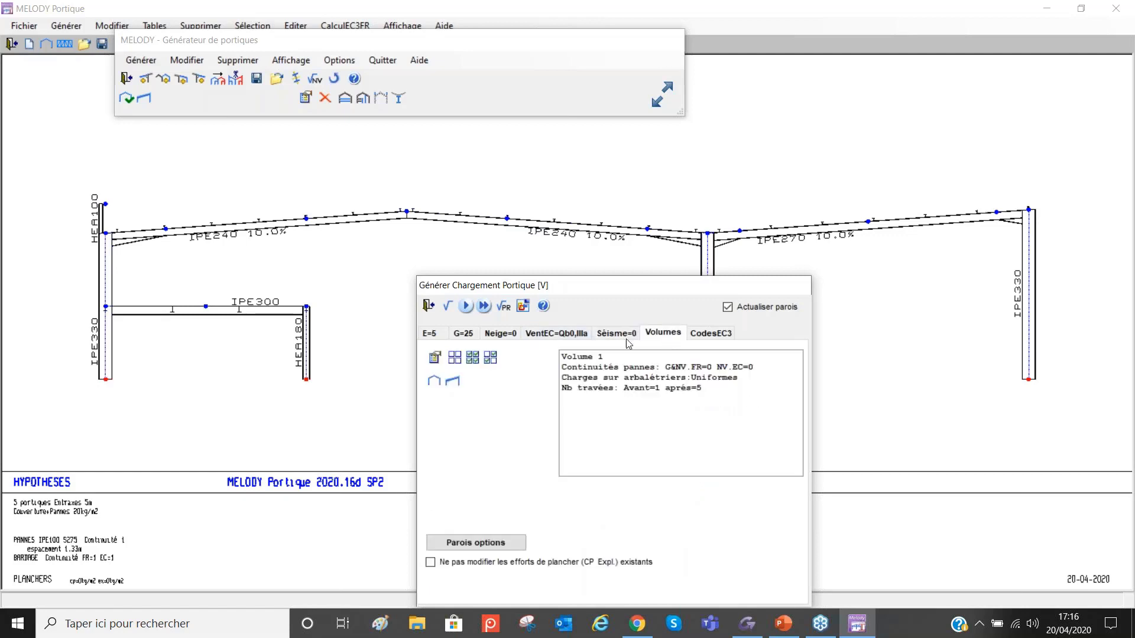
pyautogui.click(447, 385)
pyautogui.doubleClick(436, 383)
pyautogui.click(520, 283)
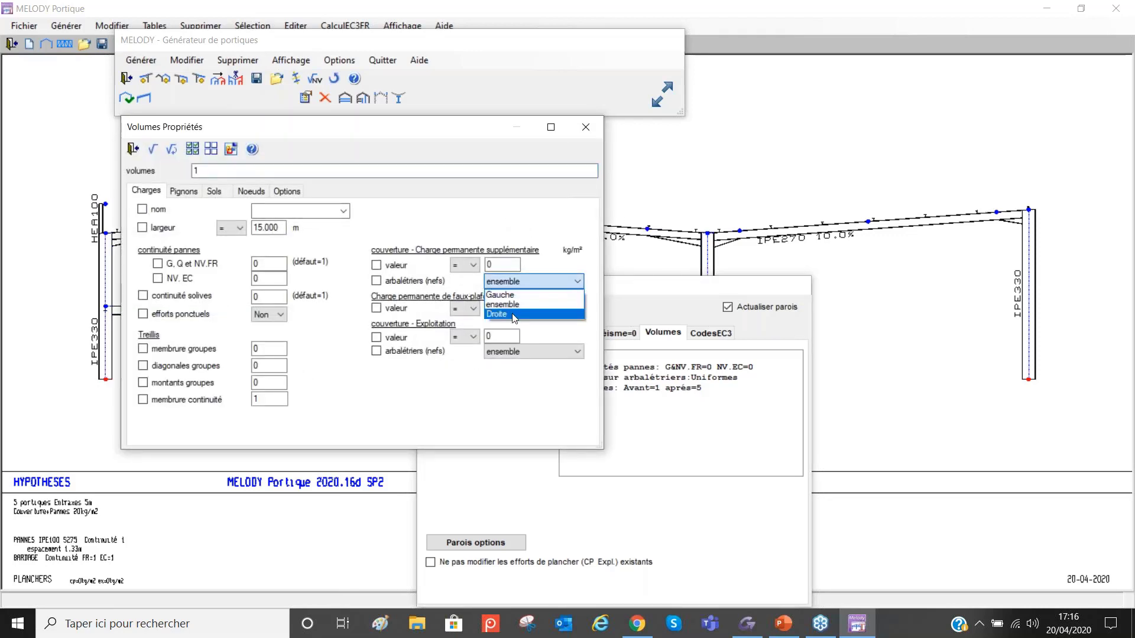
pyautogui.click(512, 314)
pyautogui.click(507, 266)
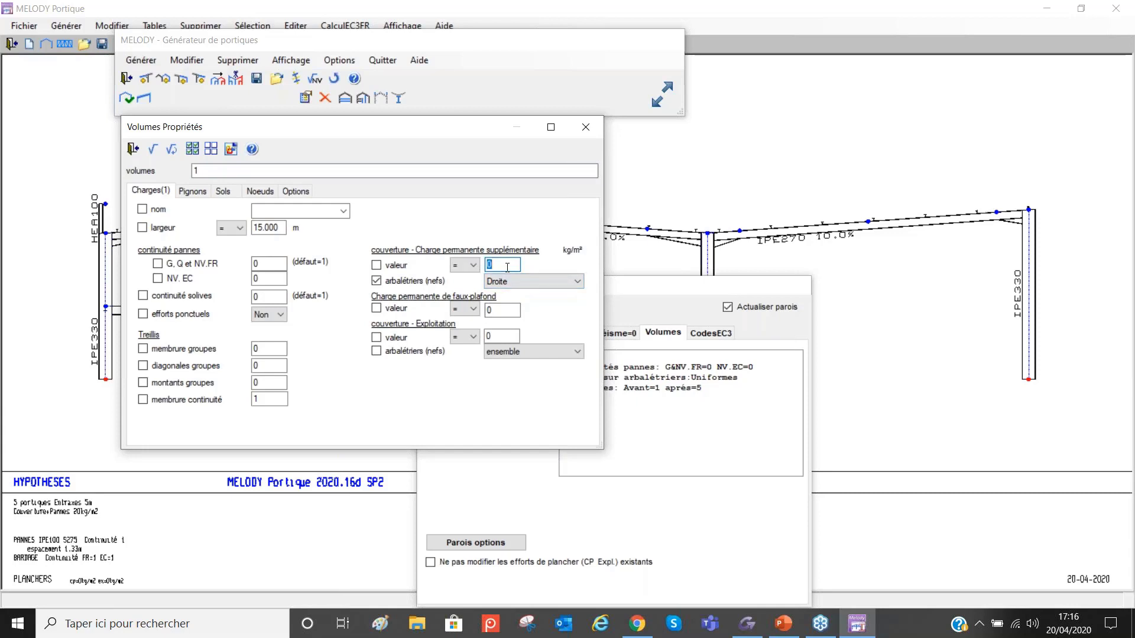
pyautogui.click(154, 151)
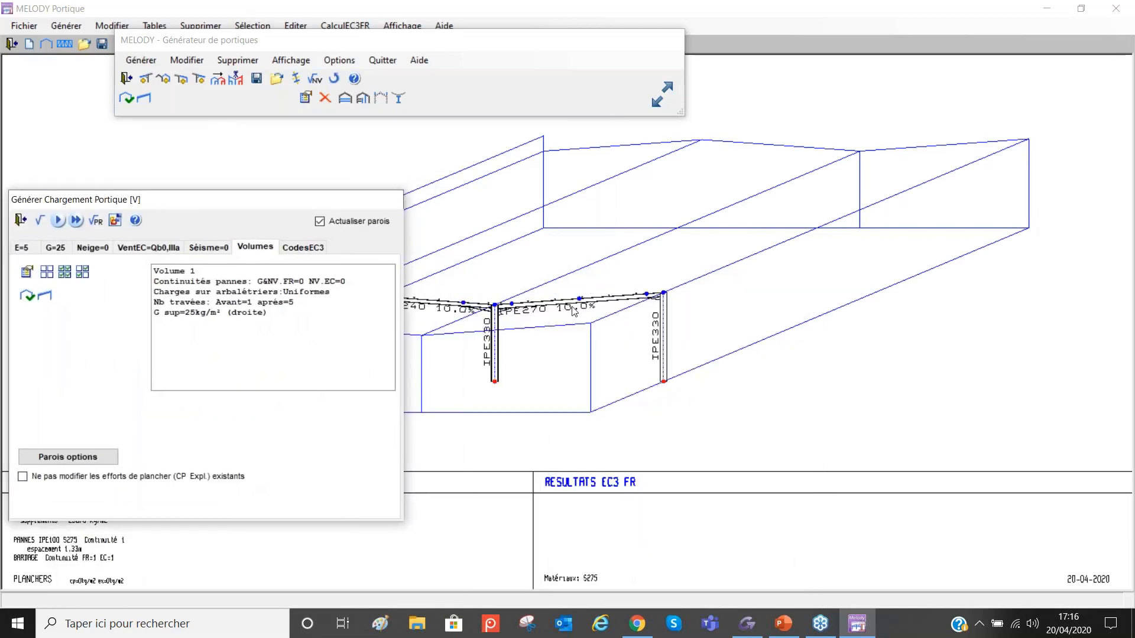
# Step: Review the metal design code options in the EC3 code settings, keeping EC selected
pyautogui.moveTo(206, 206); pyautogui.dragTo(456, 263)
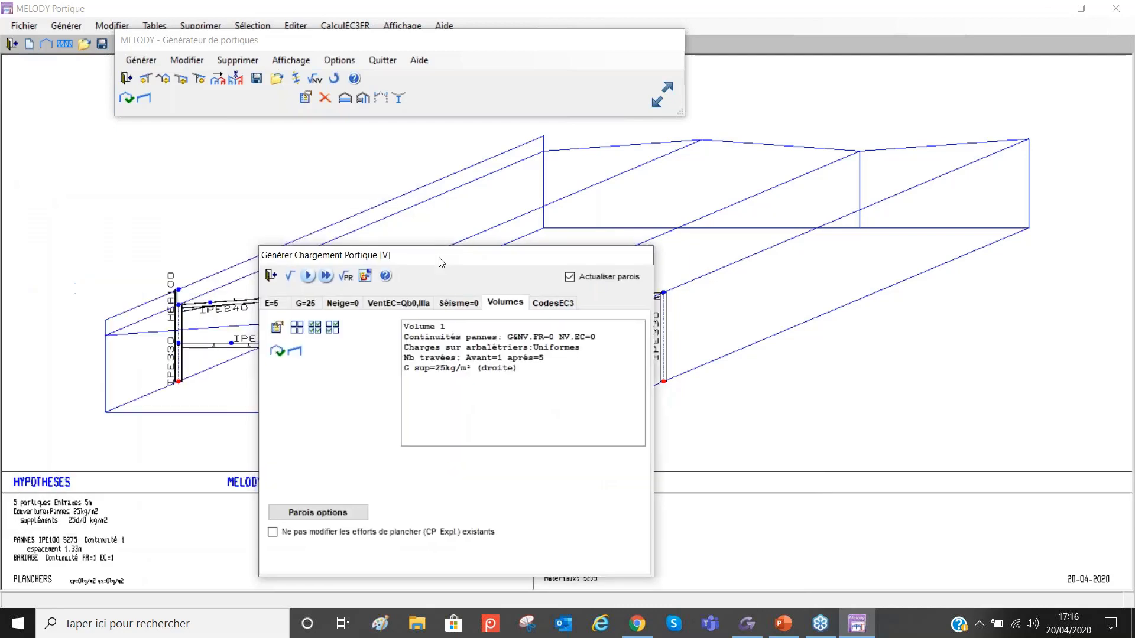
pyautogui.click(553, 302)
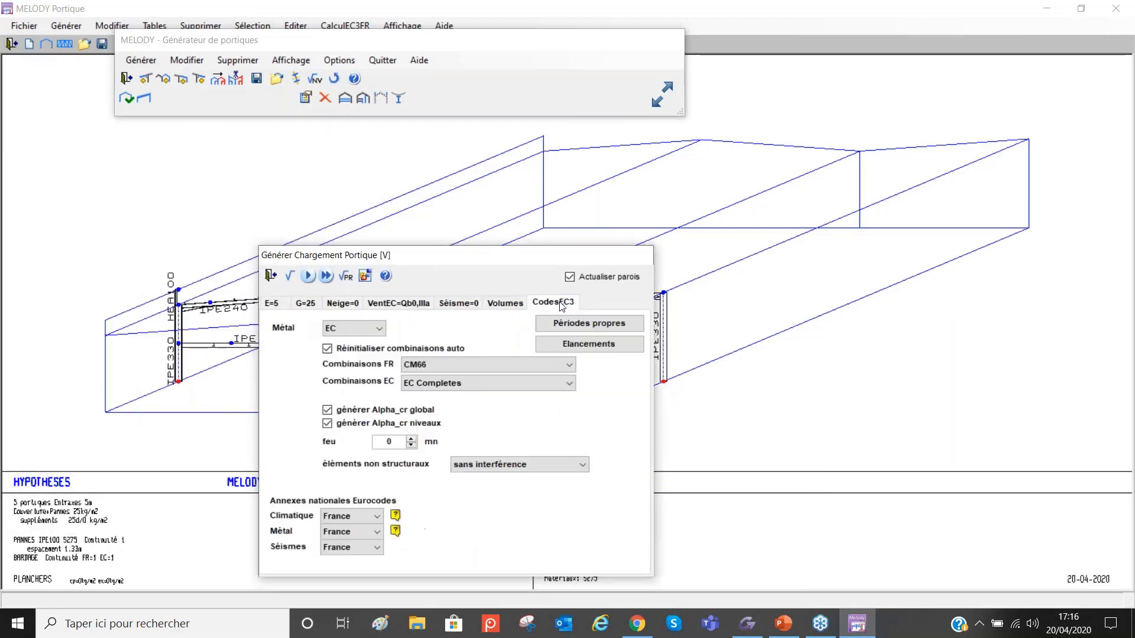
pyautogui.click(352, 329)
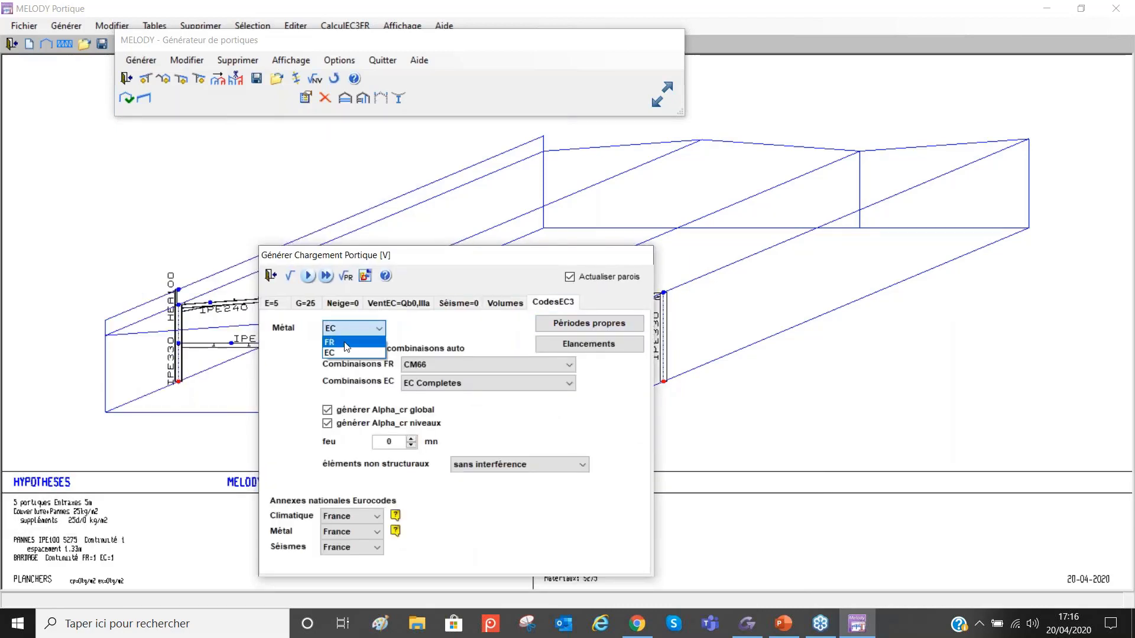
pyautogui.click(488, 336)
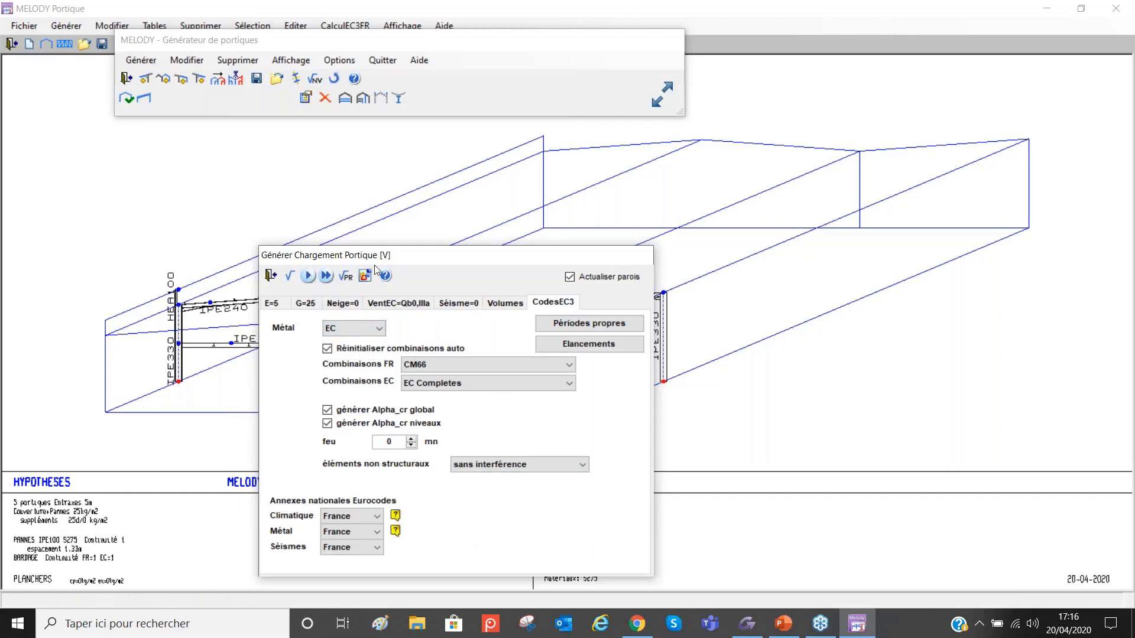
pyautogui.moveTo(452, 256); pyautogui.dragTo(812, 243)
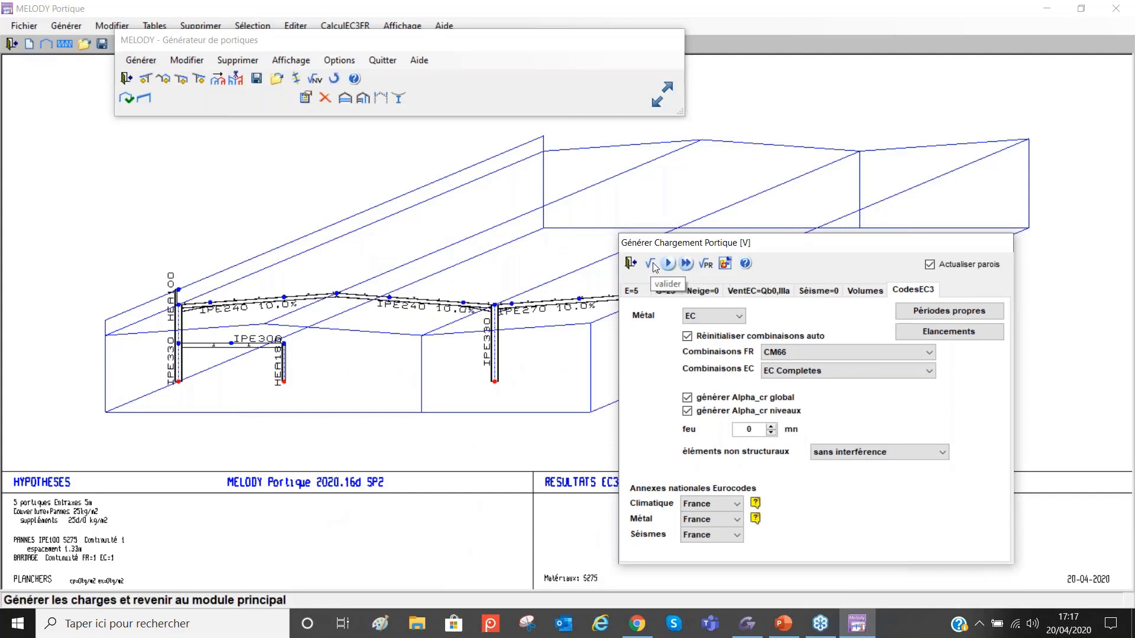
# Step: Validate the frame loads, continue to the overhead crane loading and assign the crane to volume 2 appentis
pyautogui.click(706, 264)
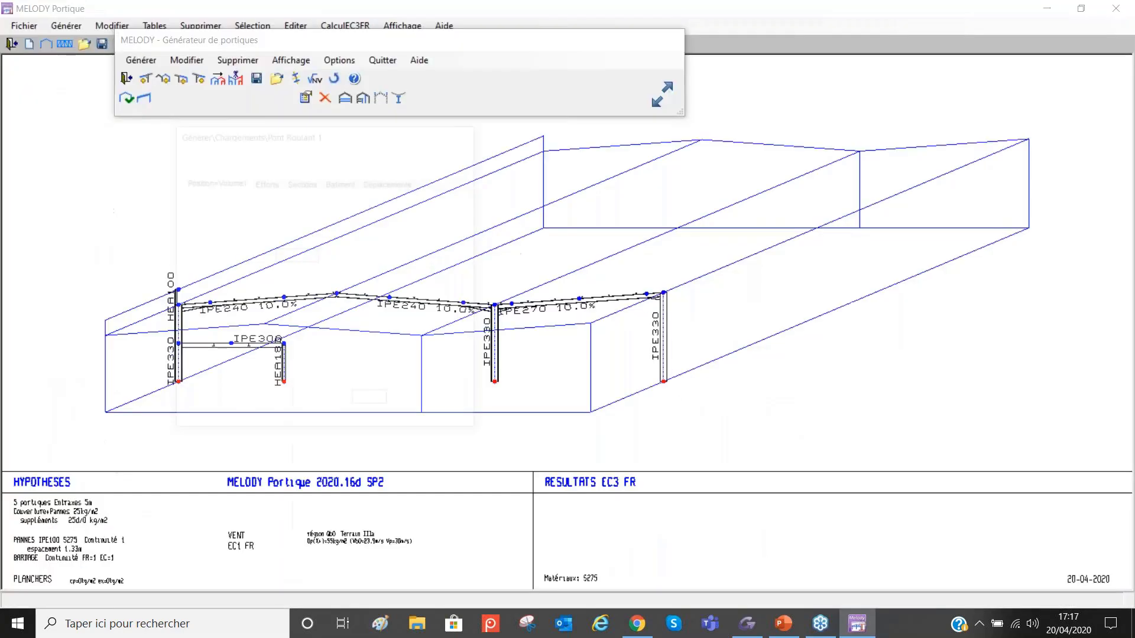
pyautogui.click(261, 227)
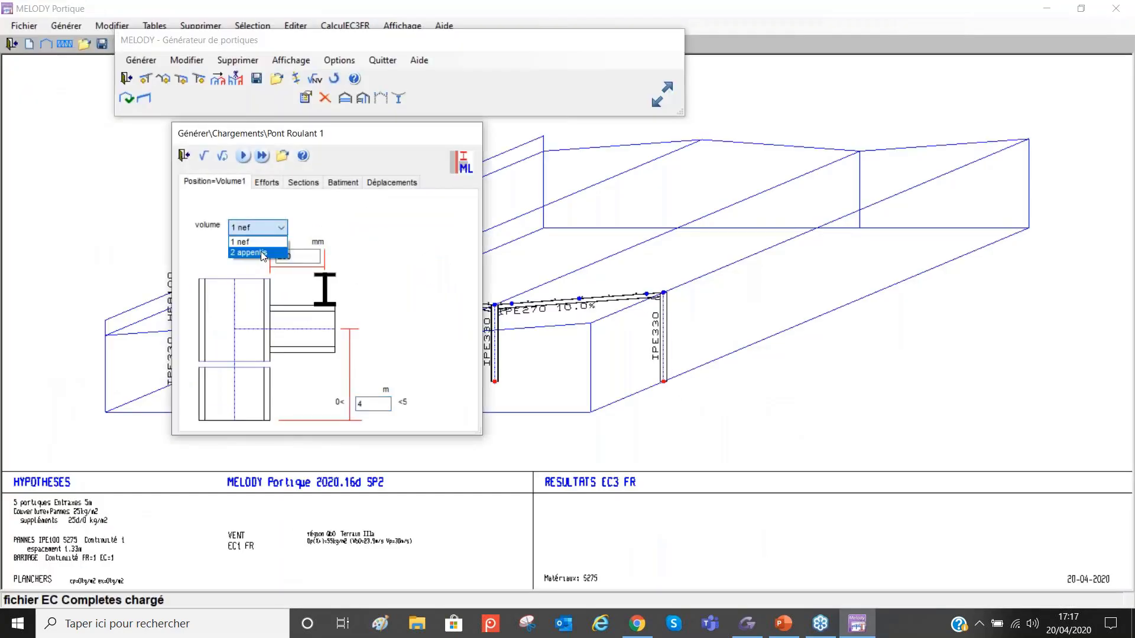
pyautogui.click(255, 253)
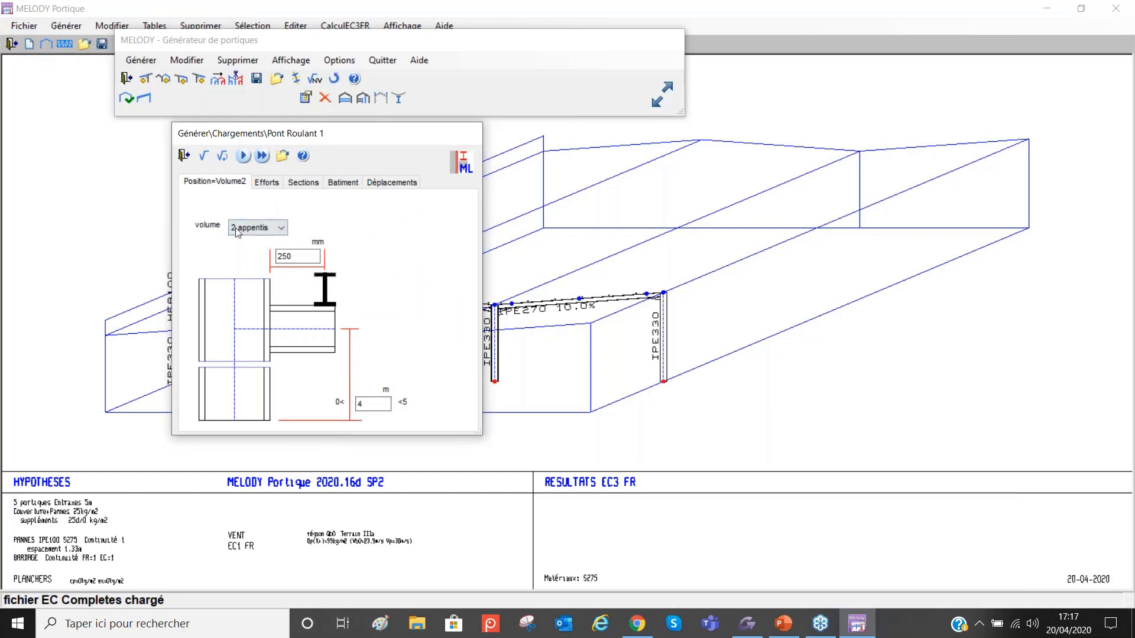
# Step: Set the crane's vertical forces to 3 ton maximum and 1 ton concomitant, and validate the crane loading to generate the frame
pyautogui.click(267, 183)
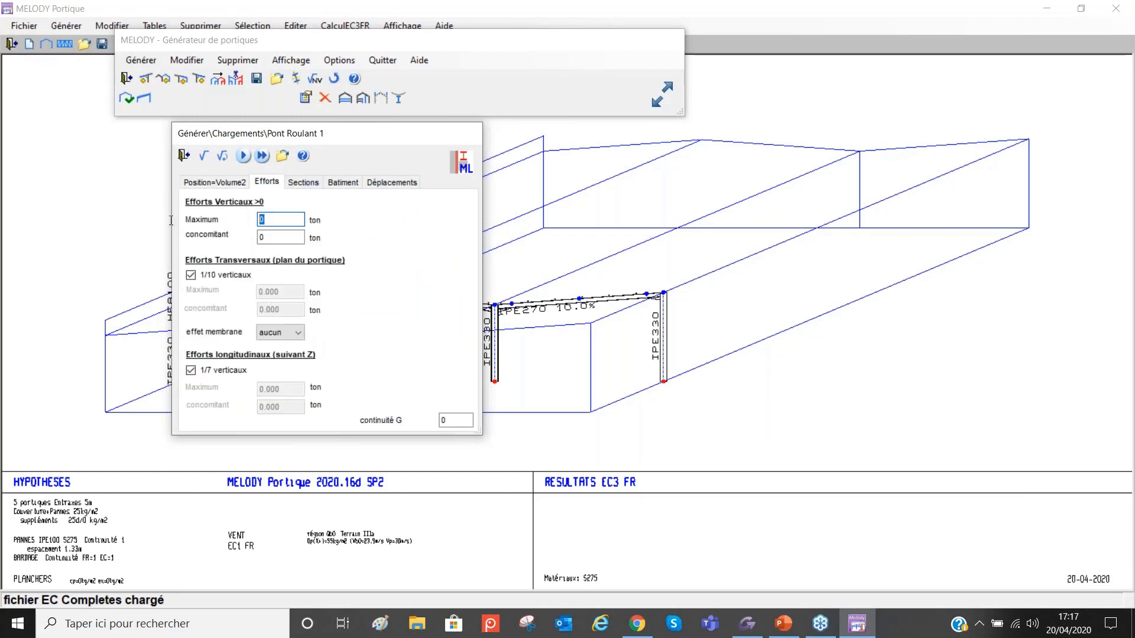
pyautogui.write('3')
pyautogui.press('Tab')
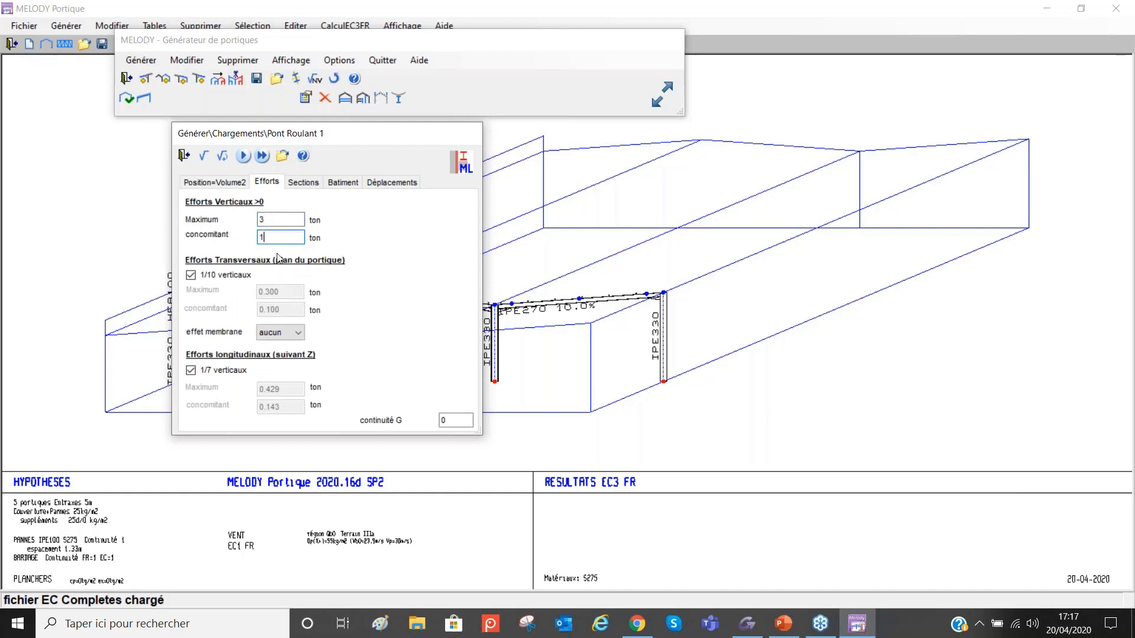
pyautogui.click(304, 182)
pyautogui.click(343, 182)
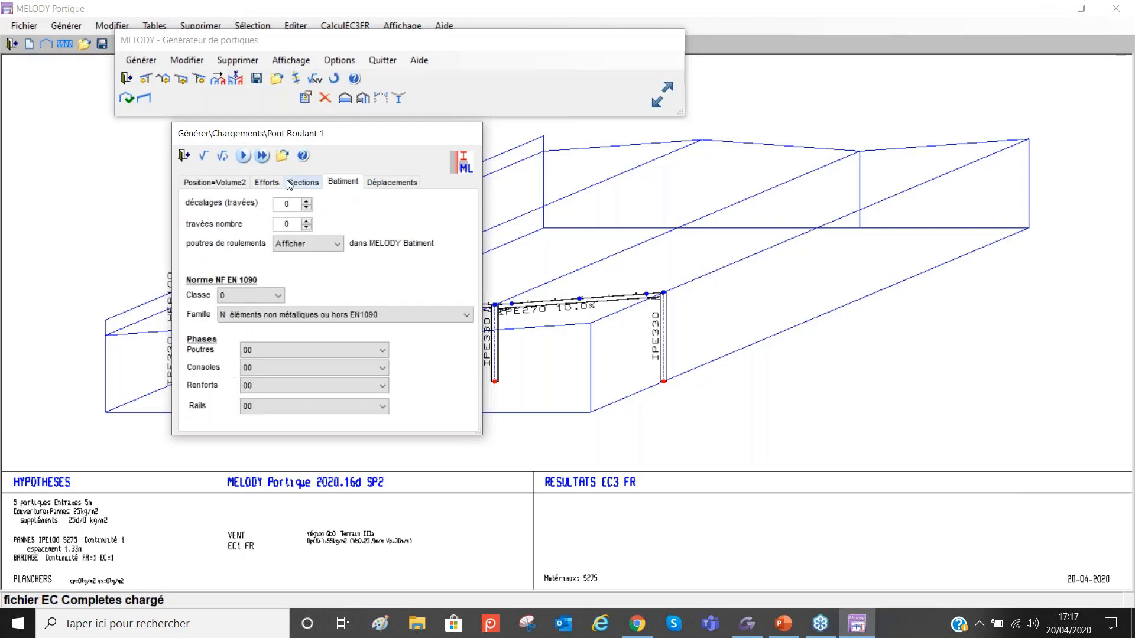
pyautogui.click(208, 157)
pyautogui.click(617, 397)
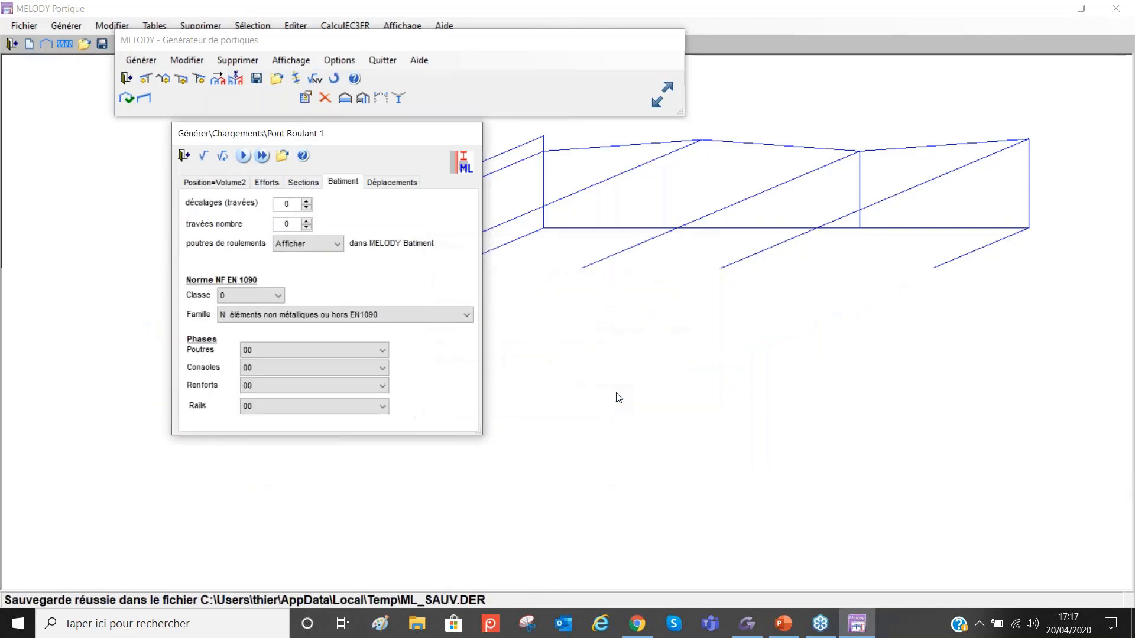
pyautogui.scroll(3, 508, 319)
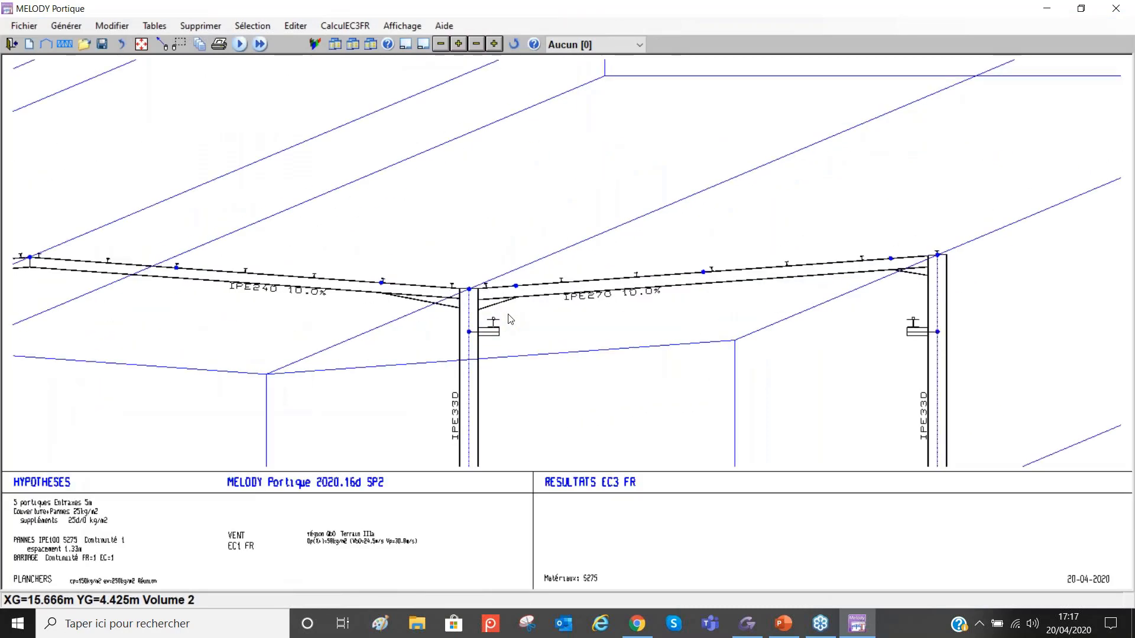
pyautogui.click(141, 45)
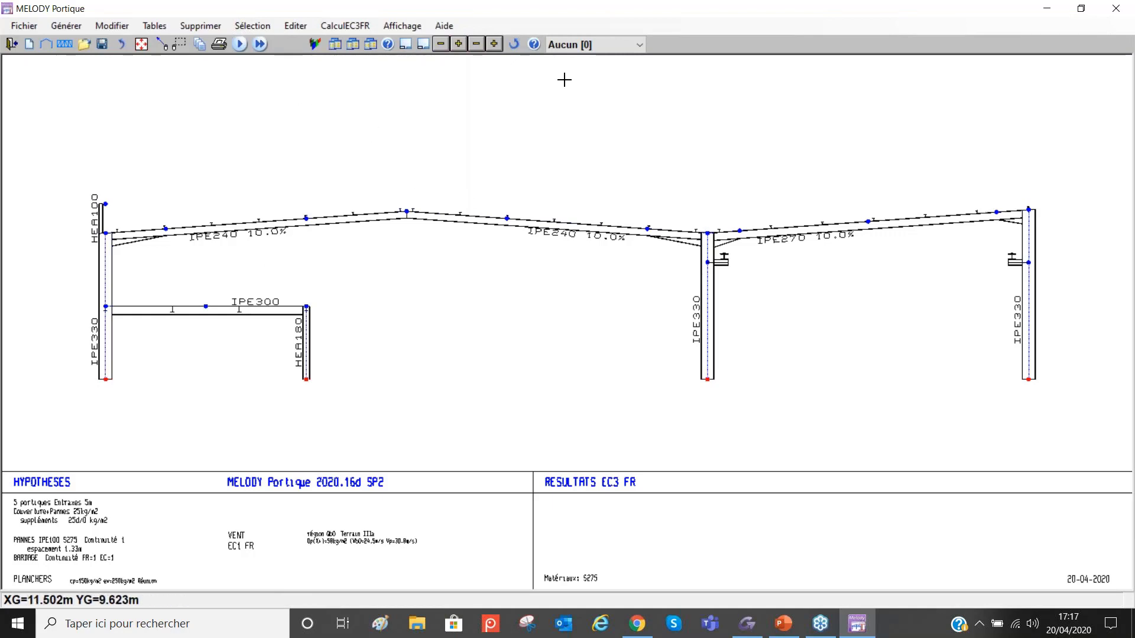
# Step: Display load case G and add a vertical force of -0.5 ton at the nave's ridge node
pyautogui.click(570, 45)
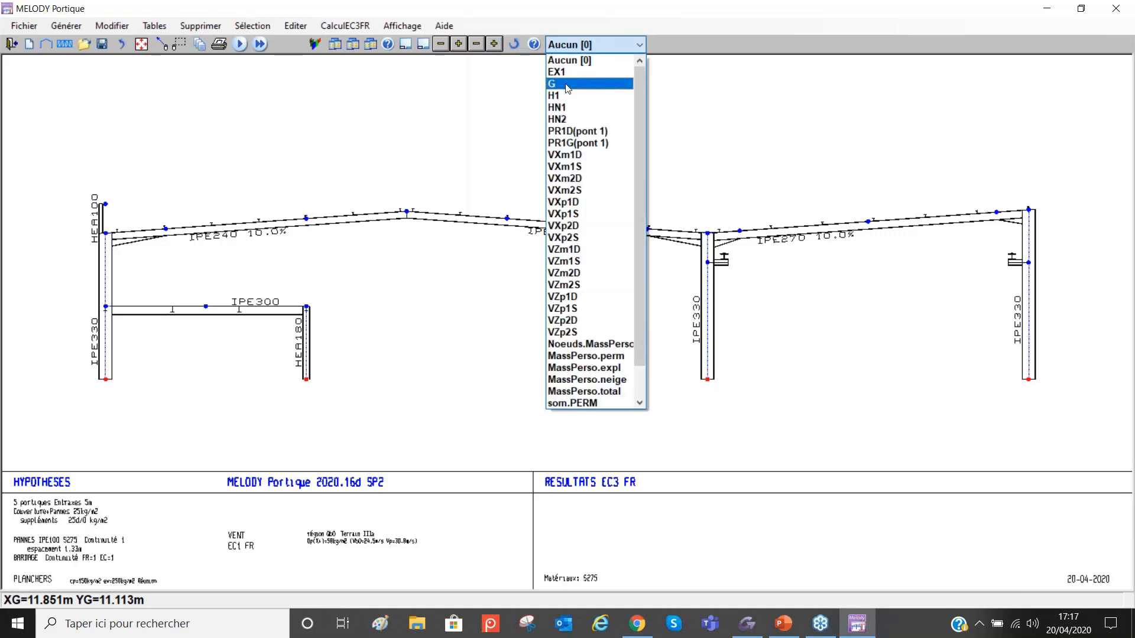
pyautogui.click(567, 88)
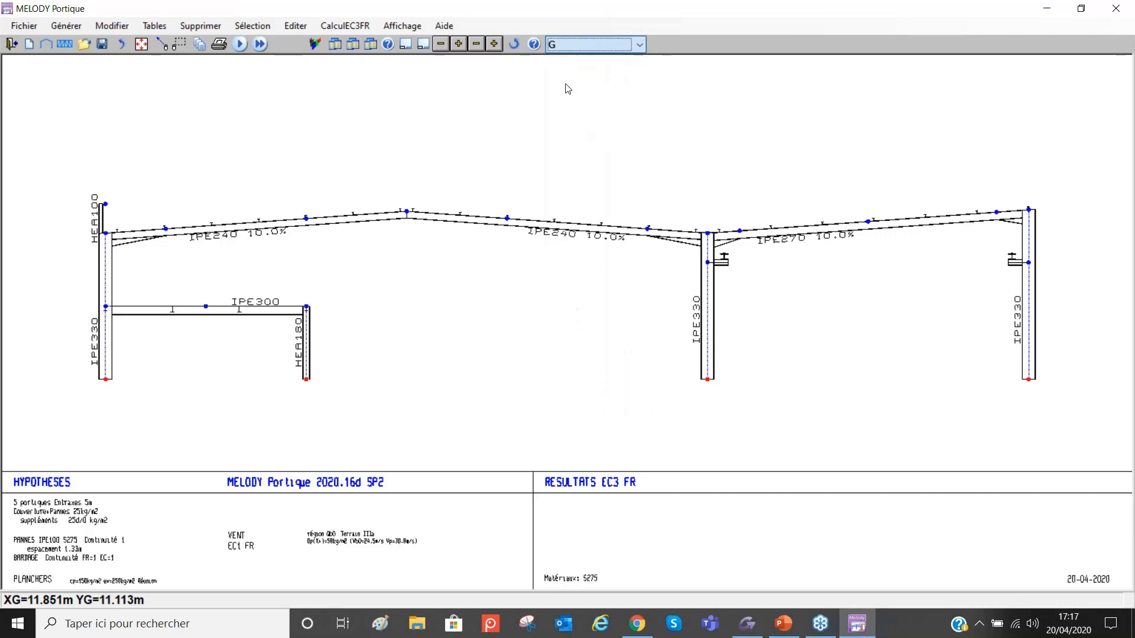
pyautogui.rightClick(408, 215)
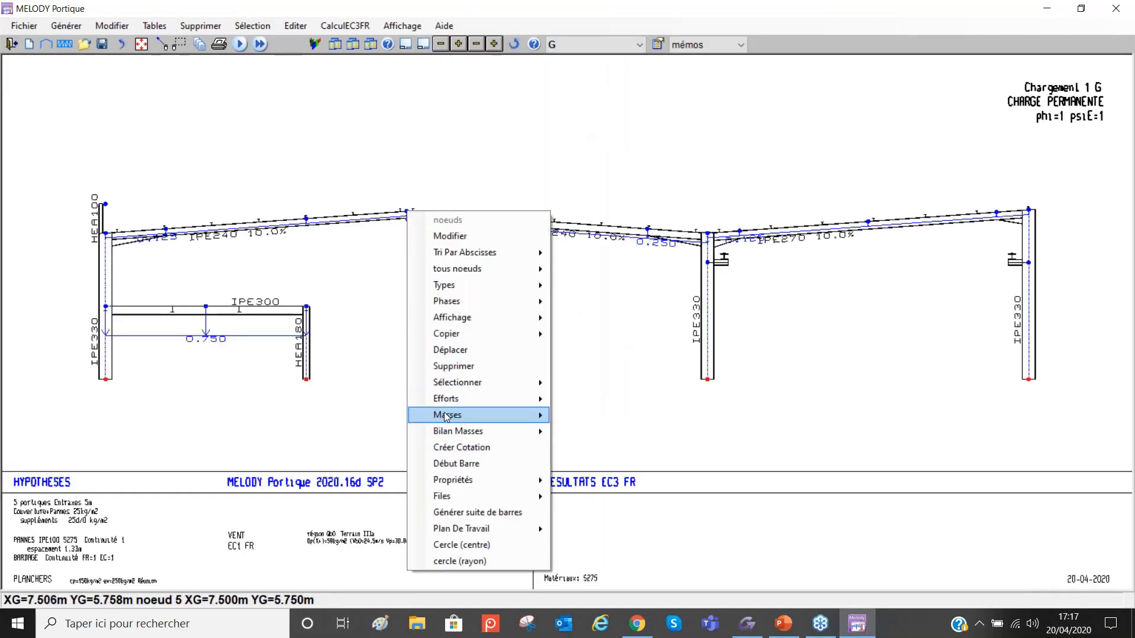
pyautogui.moveTo(448, 402)
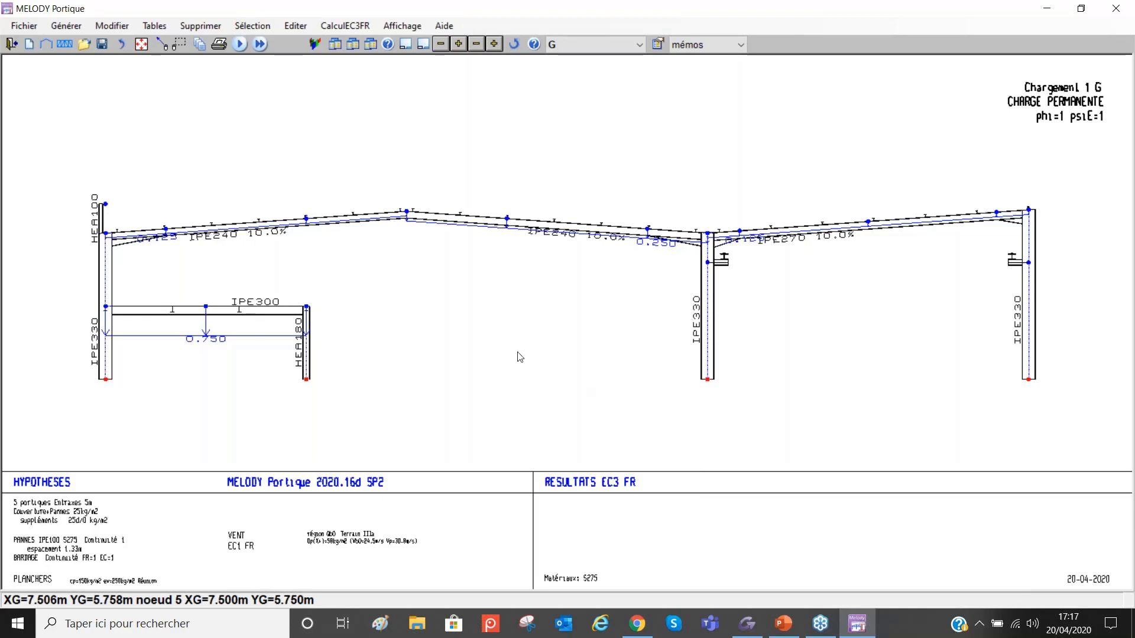
pyautogui.rightClick(518, 353)
pyautogui.doubleClick(286, 387)
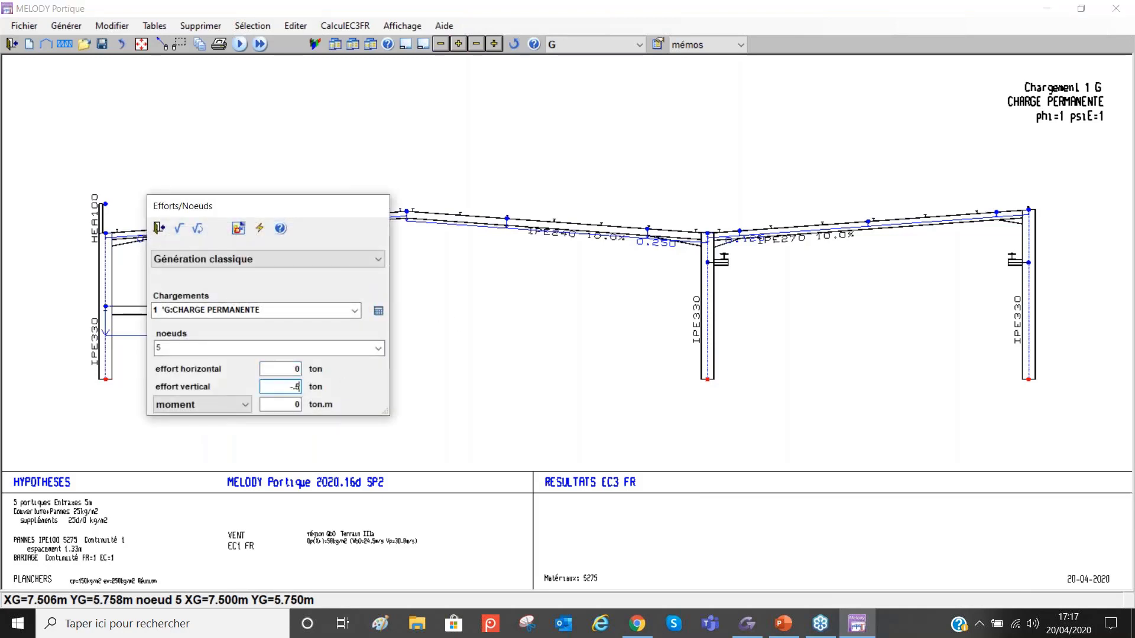
pyautogui.click(180, 230)
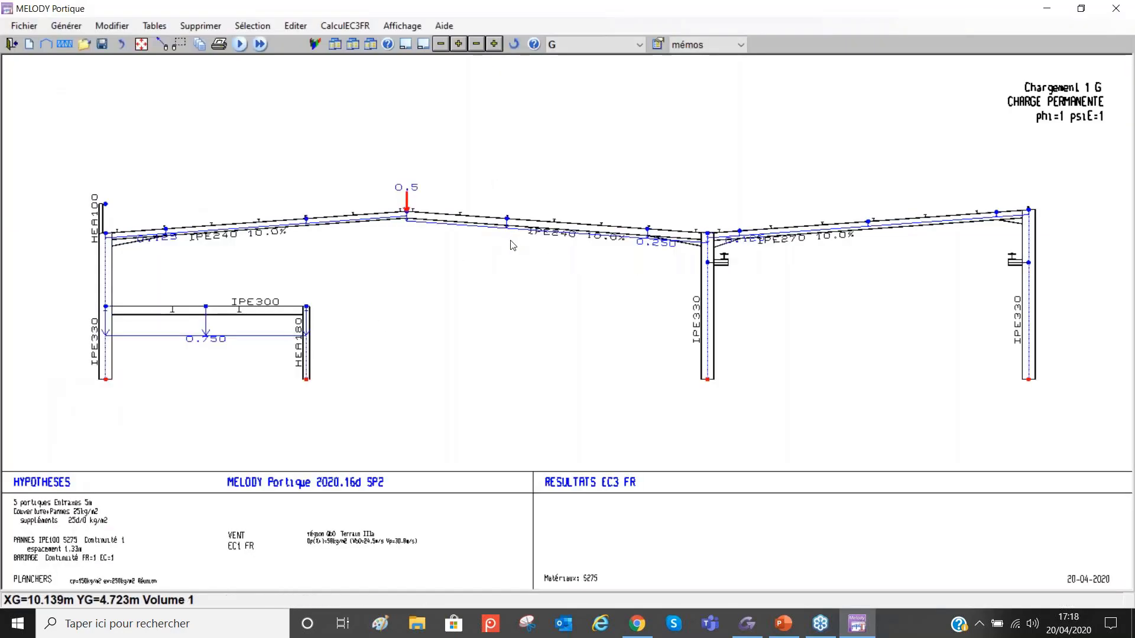
# Step: Try a bar created by two points from the floor post's head to the ridge node, and undo it
pyautogui.click(163, 44)
pyautogui.click(82, 63)
pyautogui.scroll(3, 57, 118)
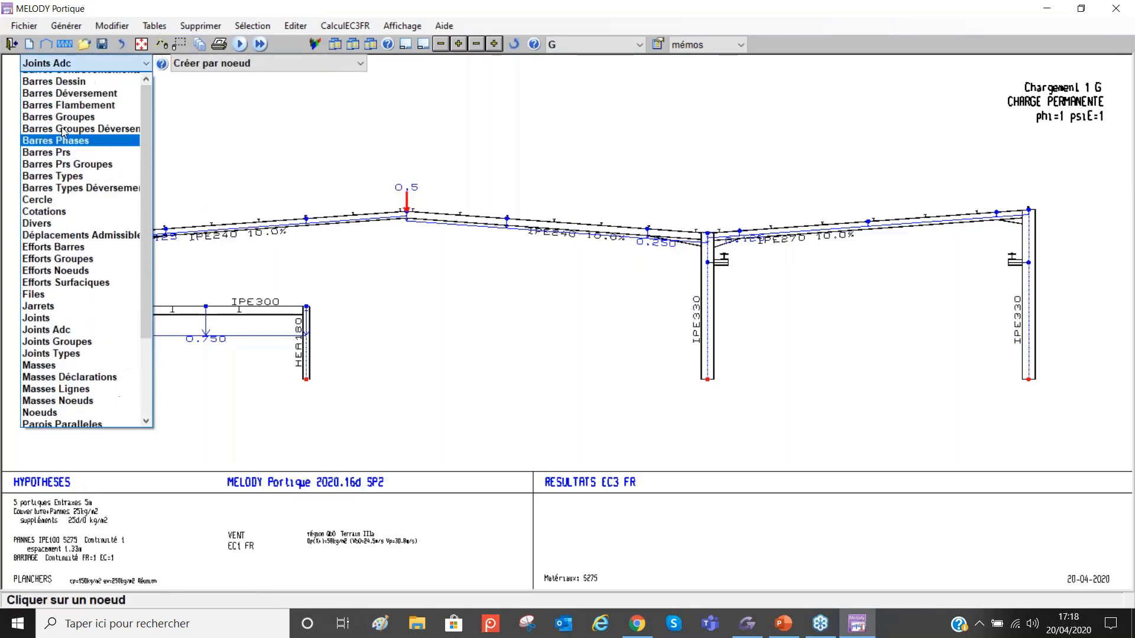
pyautogui.click(42, 90)
pyautogui.click(249, 64)
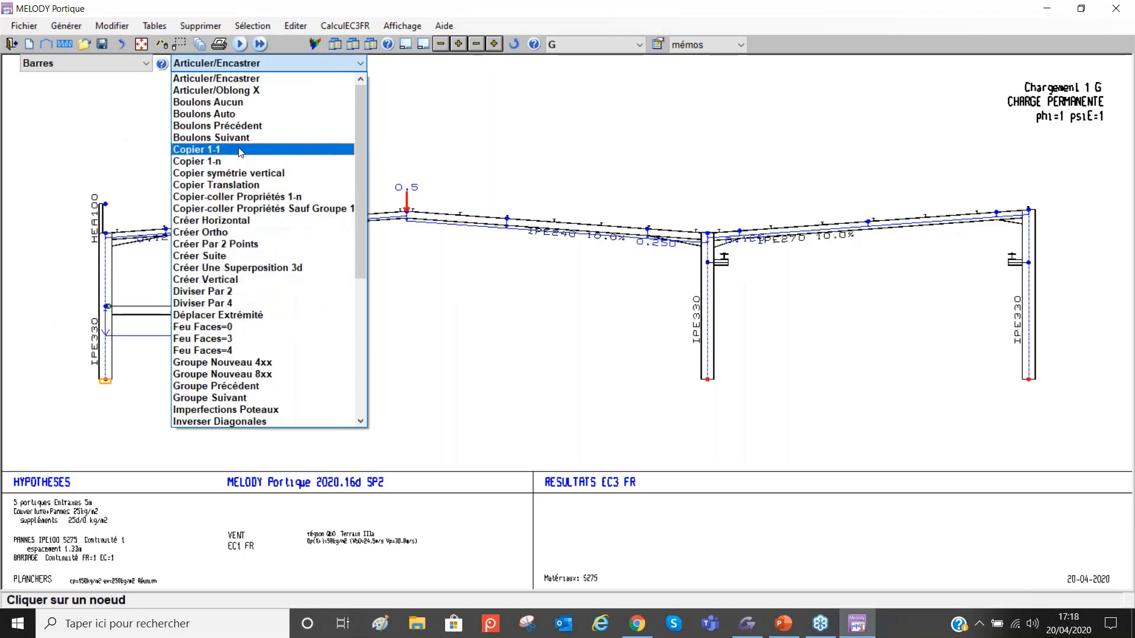
pyautogui.click(218, 245)
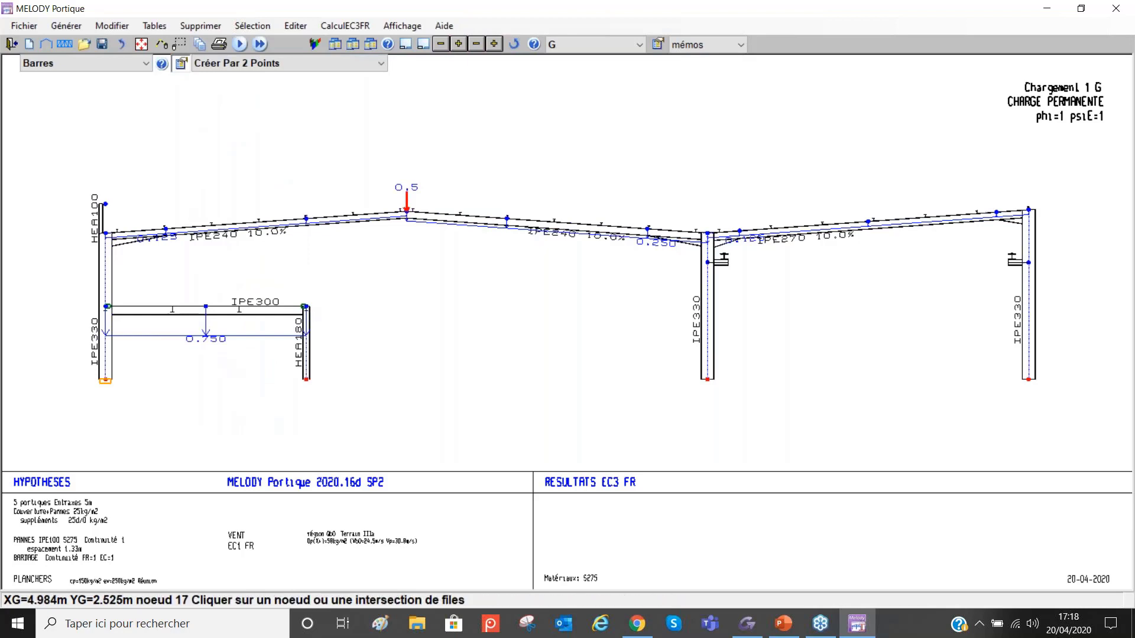
pyautogui.click(406, 213)
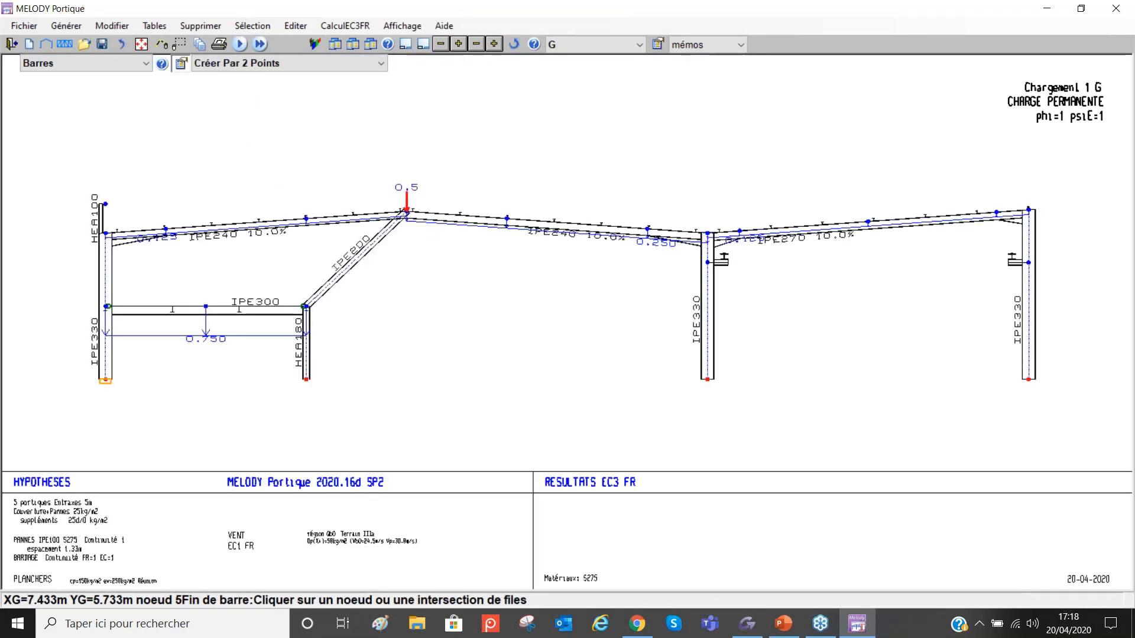
pyautogui.press('Escape')
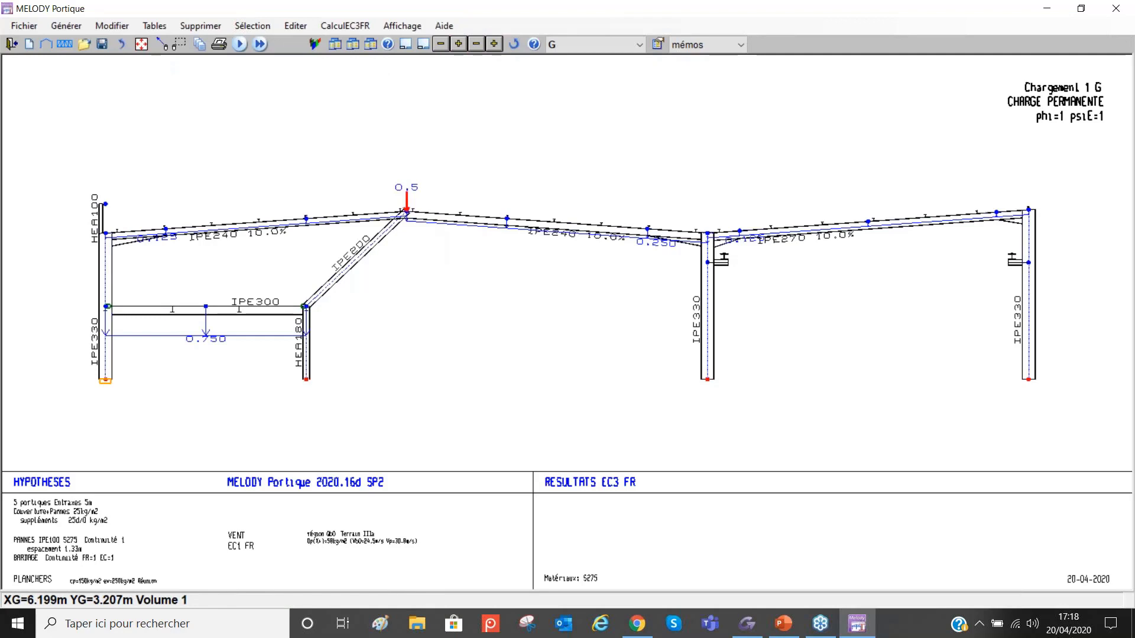
pyautogui.hotkey('ctrl', 'z')
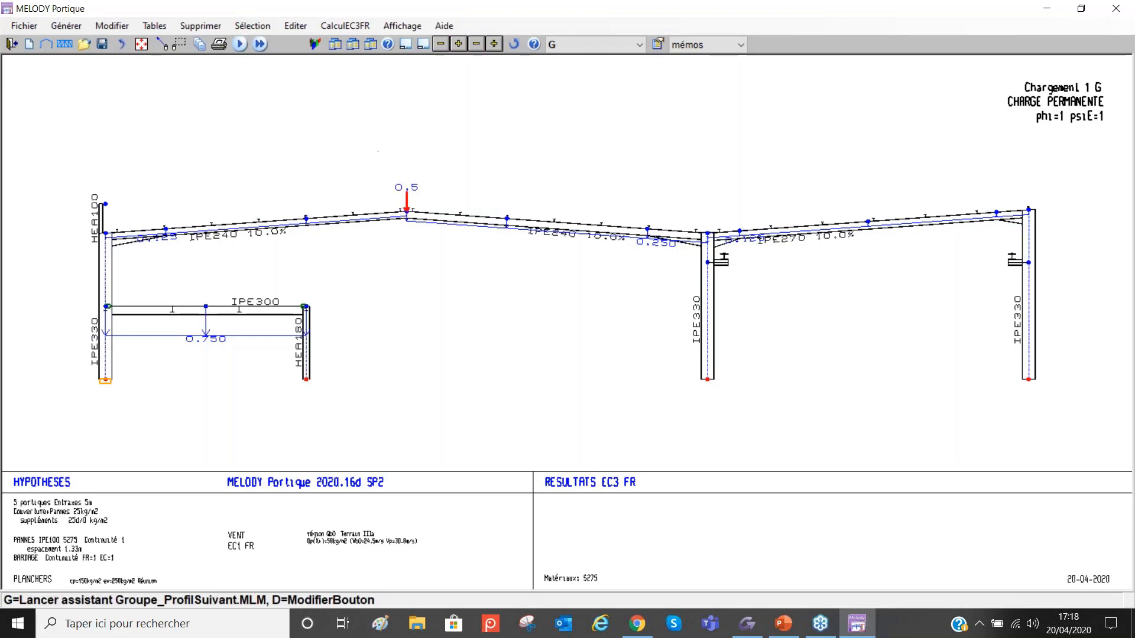
# Step: Run the EC3 optimisation of the frame and cycle through the joint numbering displays until the joints are hidden
pyautogui.click(262, 47)
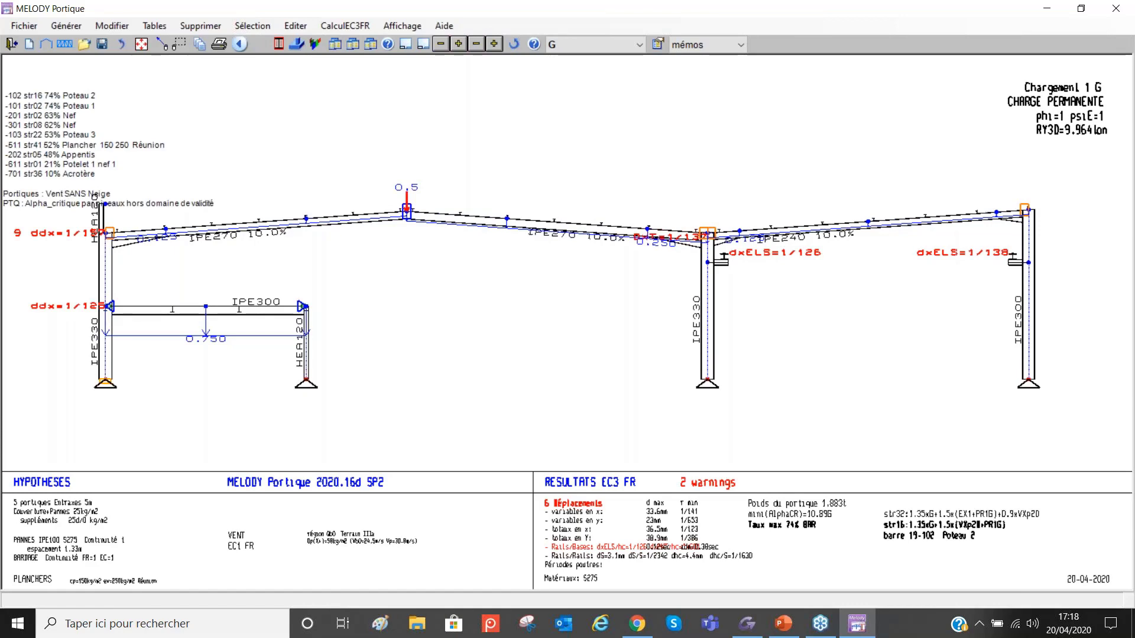
pyautogui.scroll(-1, 443, 309)
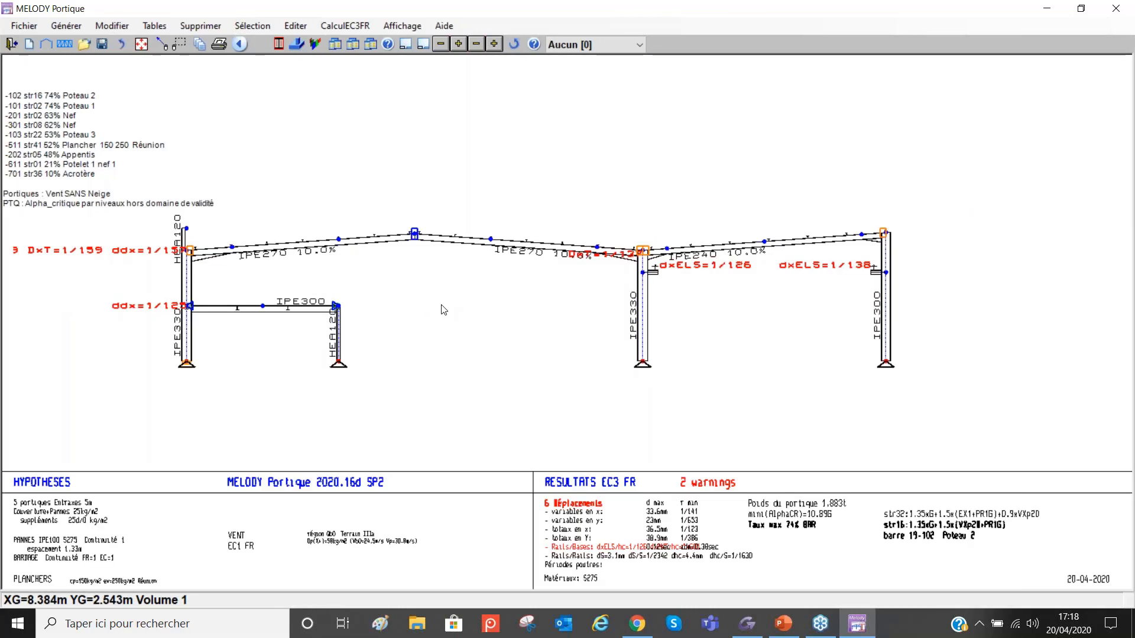
pyautogui.press('n')
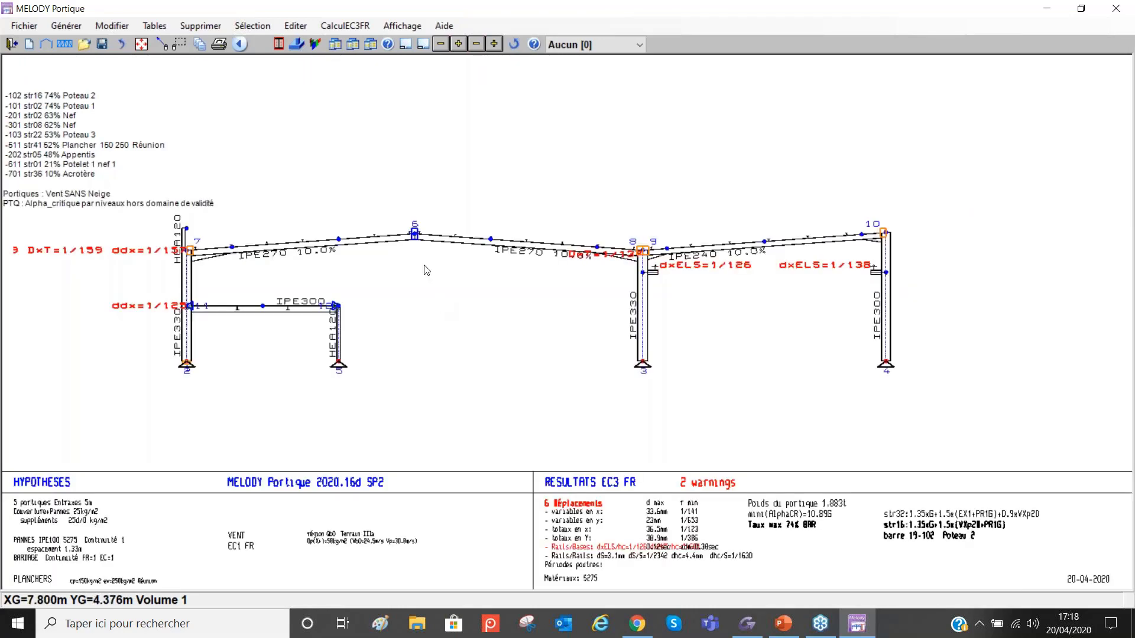
pyautogui.press('n')
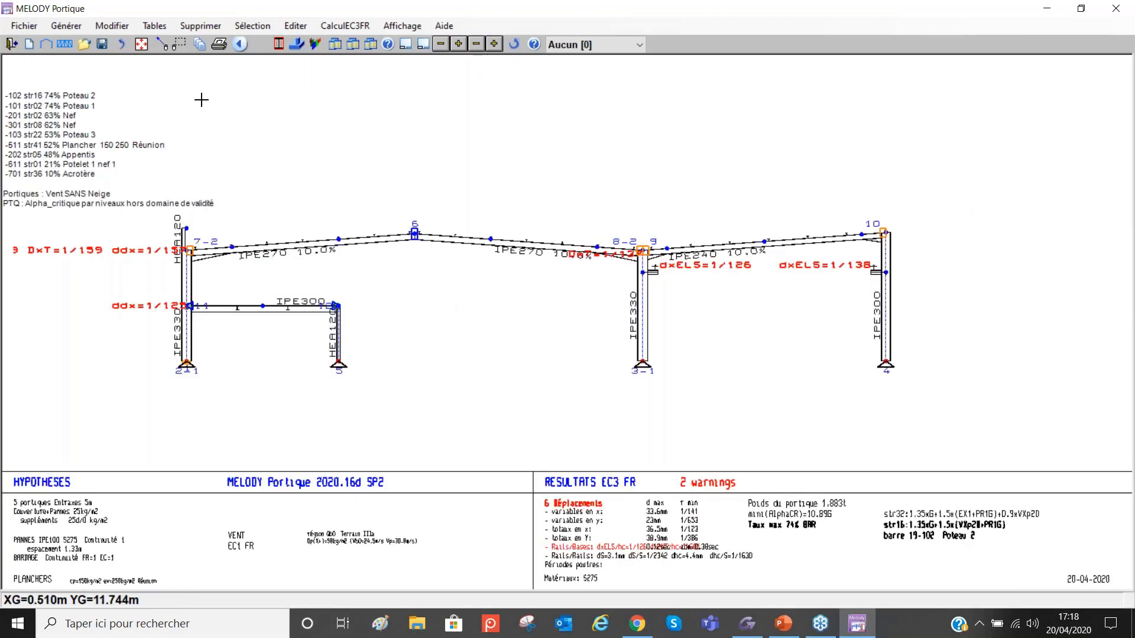
pyautogui.press('n')
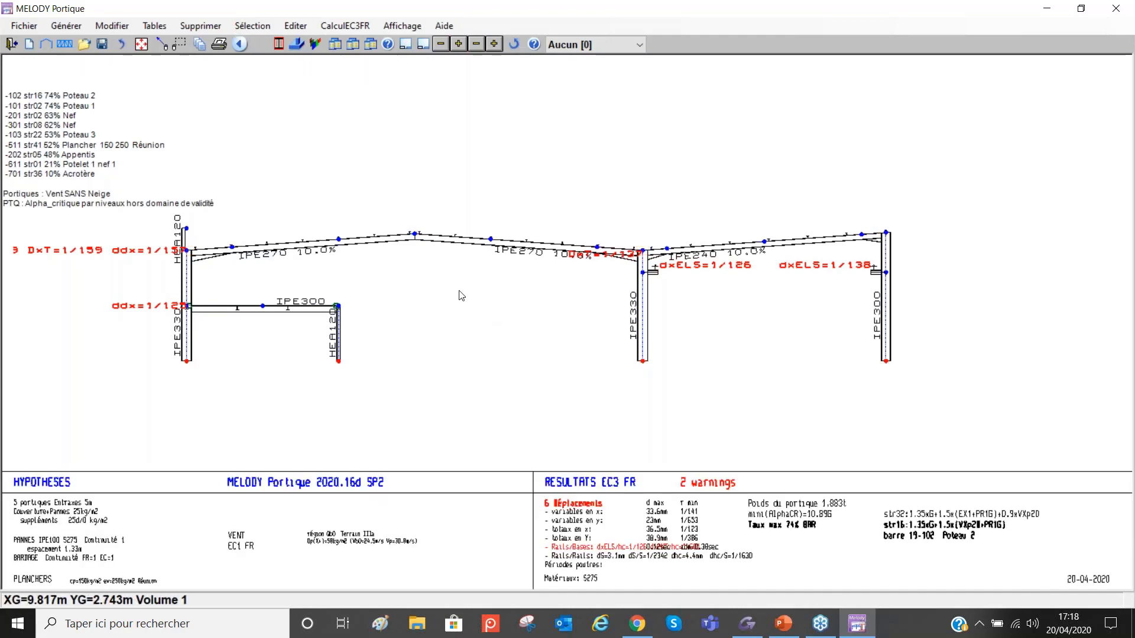
# Step: Examine the displacement warnings at the crane brackets, the column heads and the floor level of the optimised frame
pyautogui.scroll(1, 810, 296)
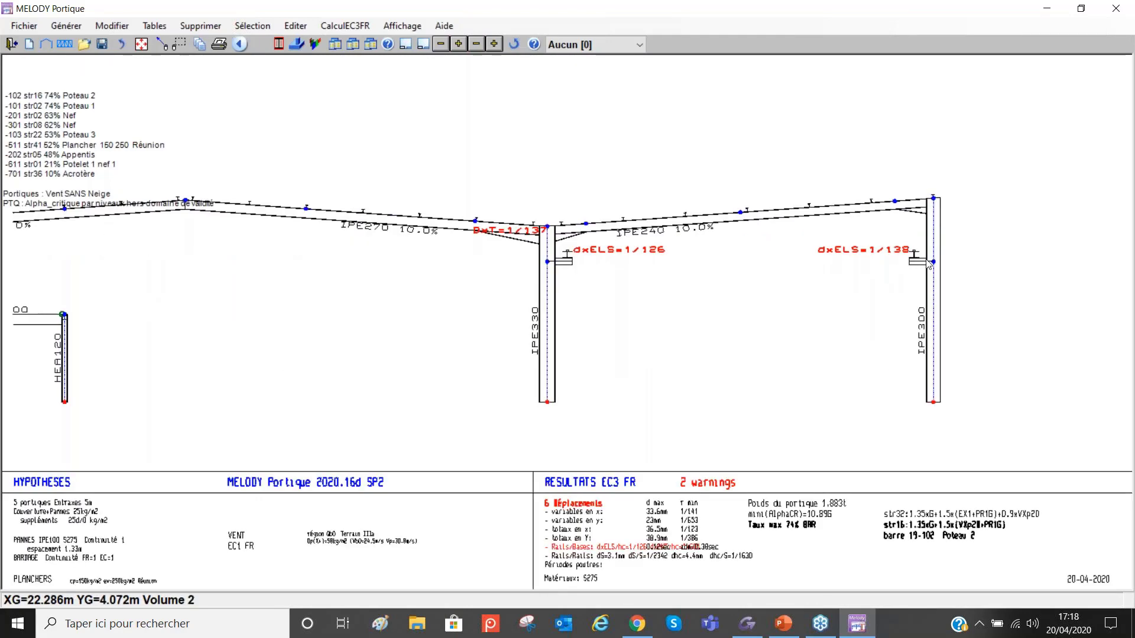
pyautogui.scroll(1, 638, 301)
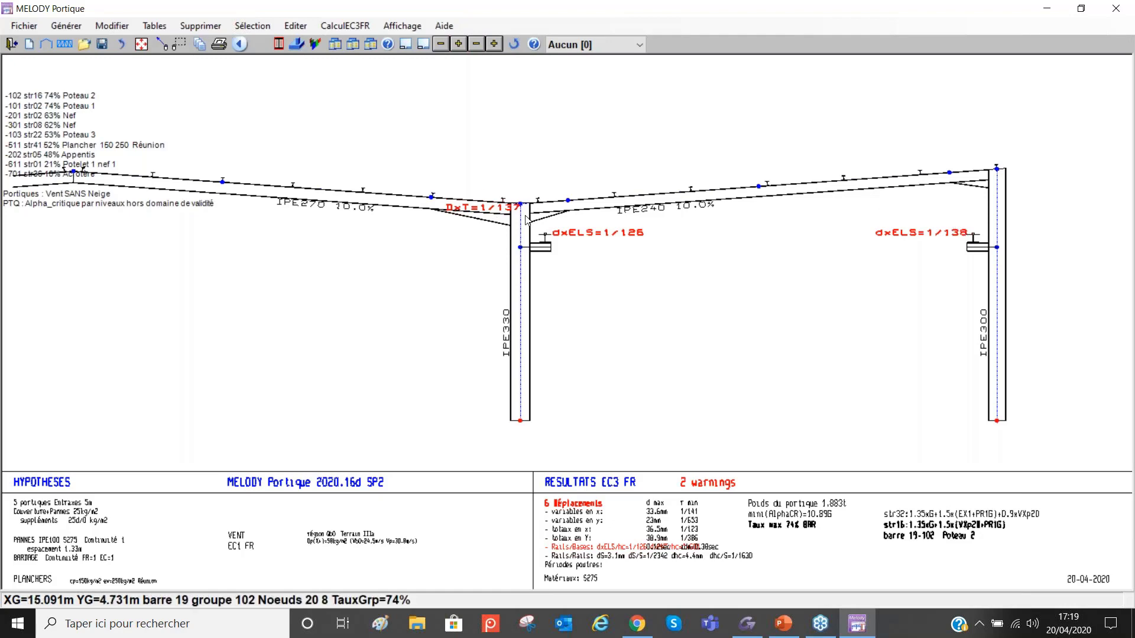
pyautogui.scroll(2, 518, 210)
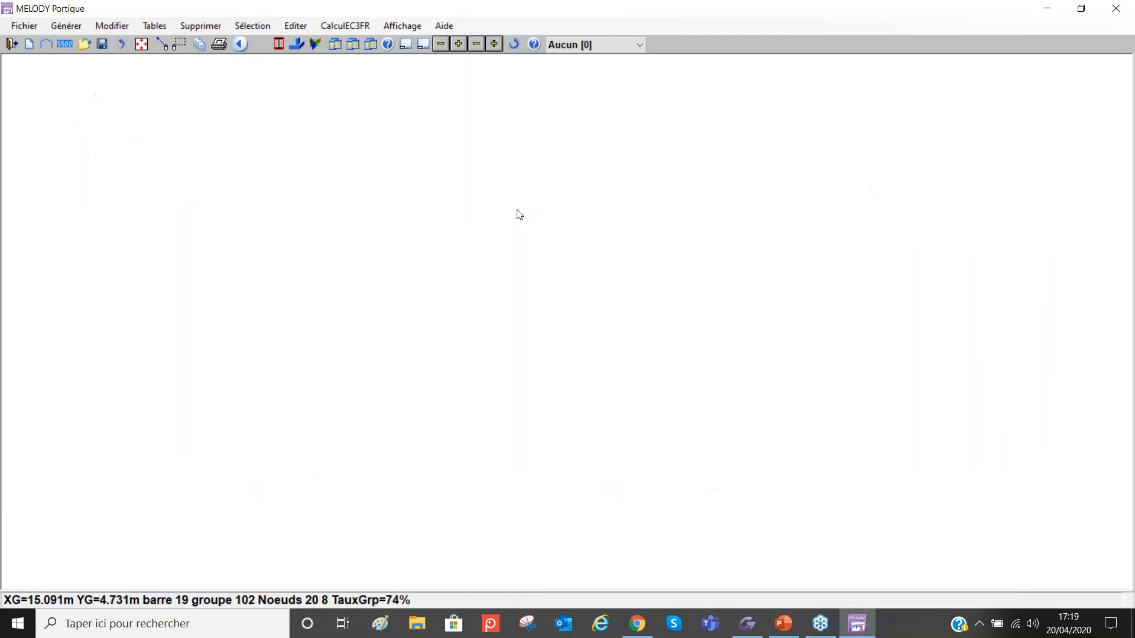
pyautogui.click(146, 48)
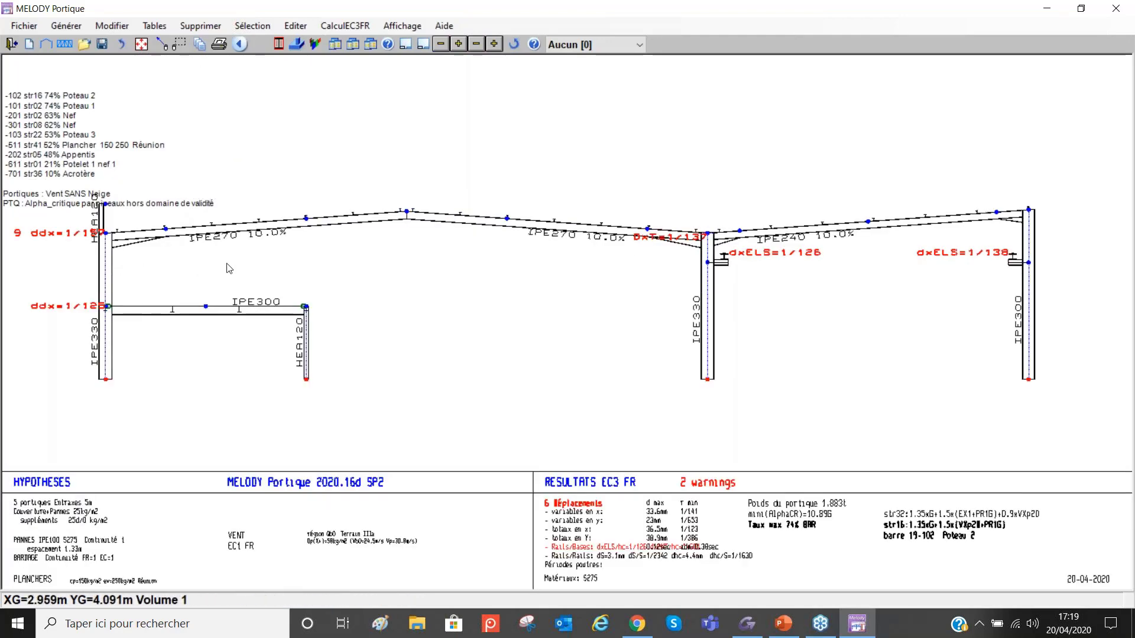
pyautogui.moveTo(266, 270); pyautogui.dragTo(467, 263, button='middle')
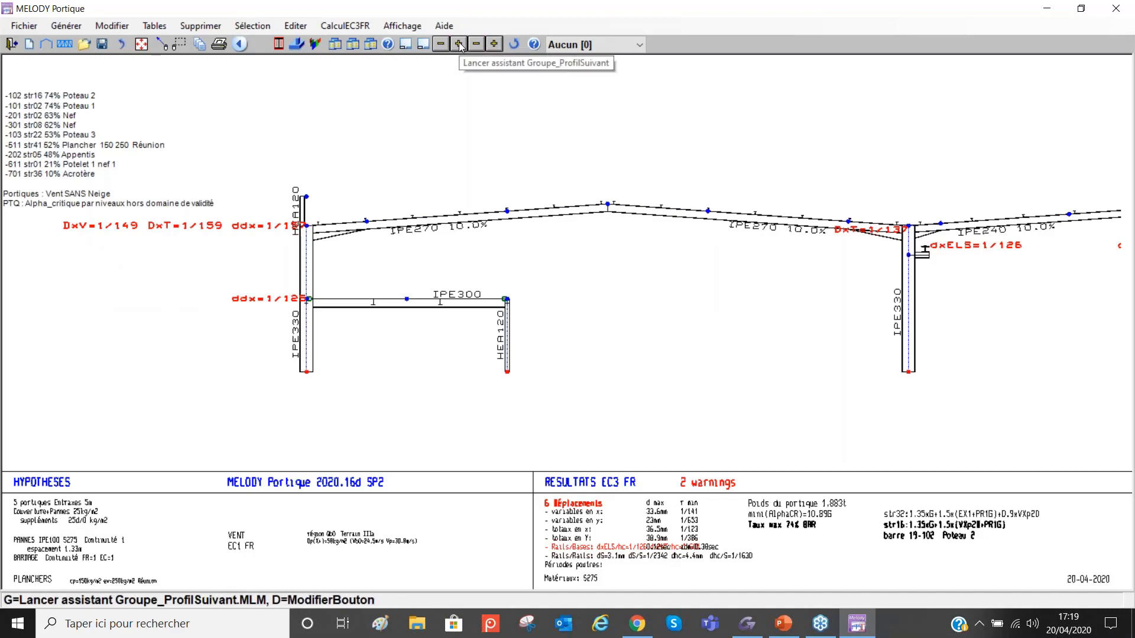
# Step: Review the Flambements and Déversements stability settings in the calculation options and validate them
pyautogui.click(345, 26)
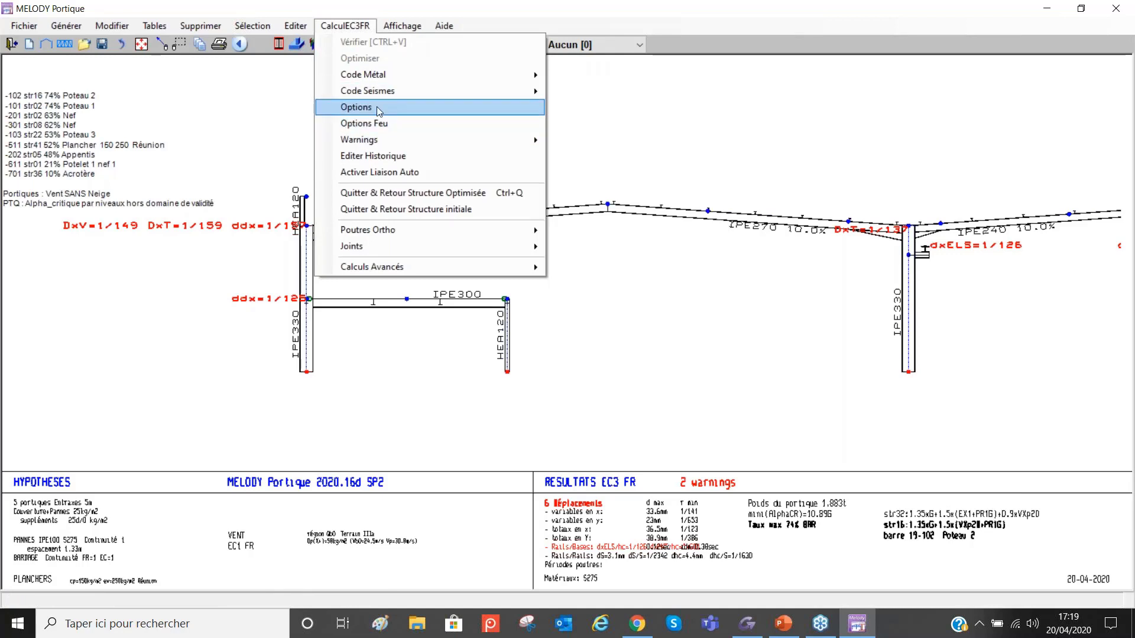
pyautogui.click(401, 122)
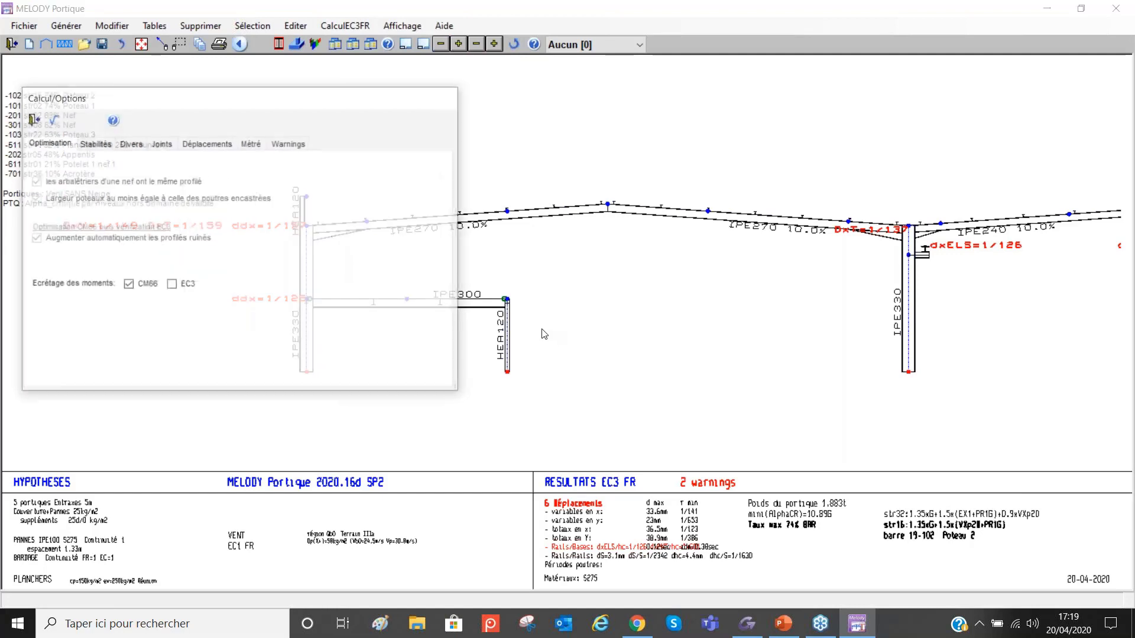
pyautogui.click(96, 144)
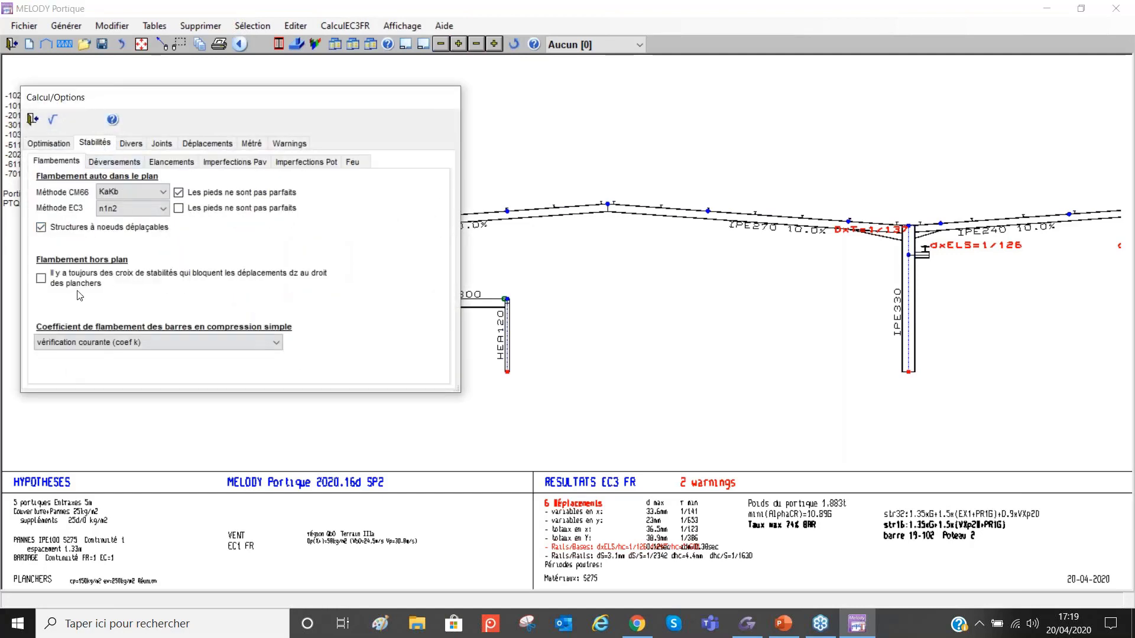
pyautogui.click(116, 162)
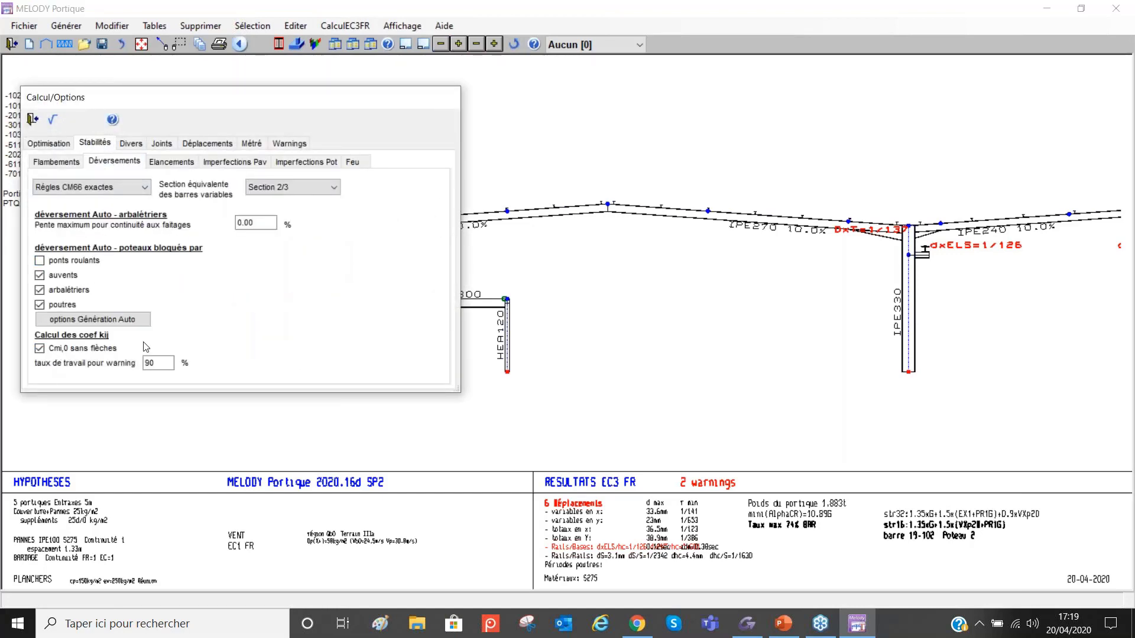
pyautogui.click(52, 120)
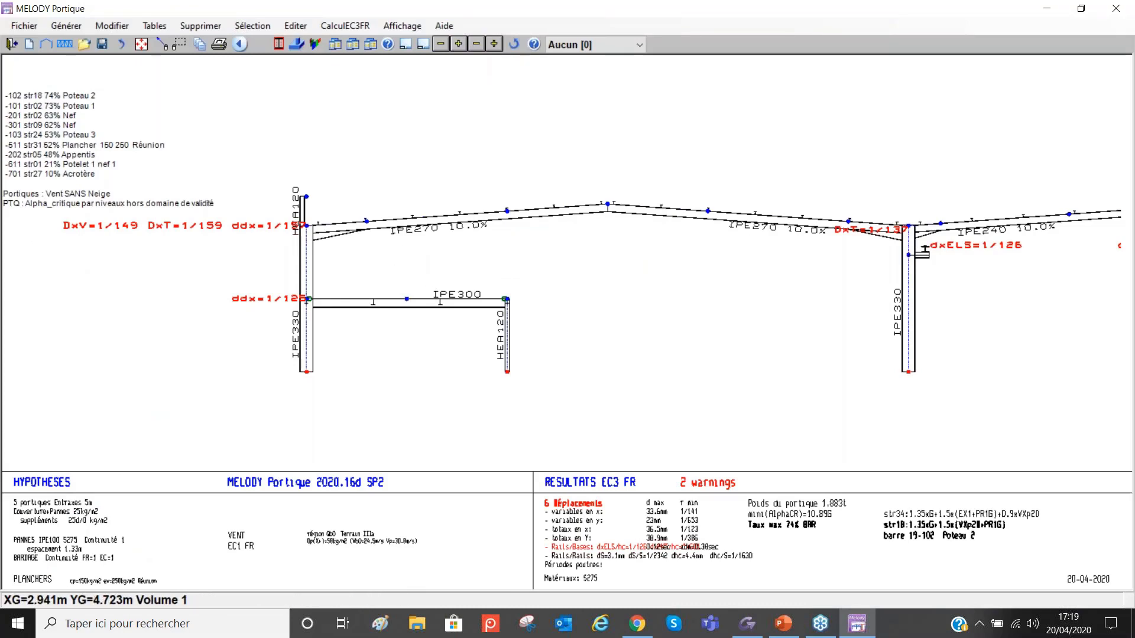
# Step: Increase the nave rafters' section to the next profile, IPE300
pyautogui.click(459, 45)
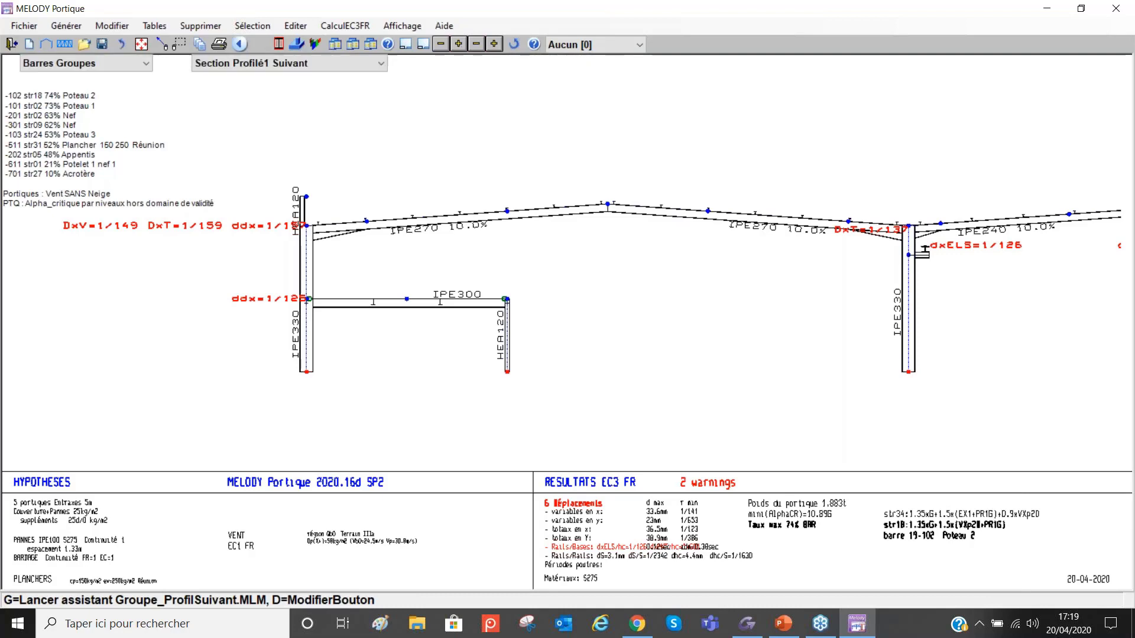
pyautogui.click(437, 221)
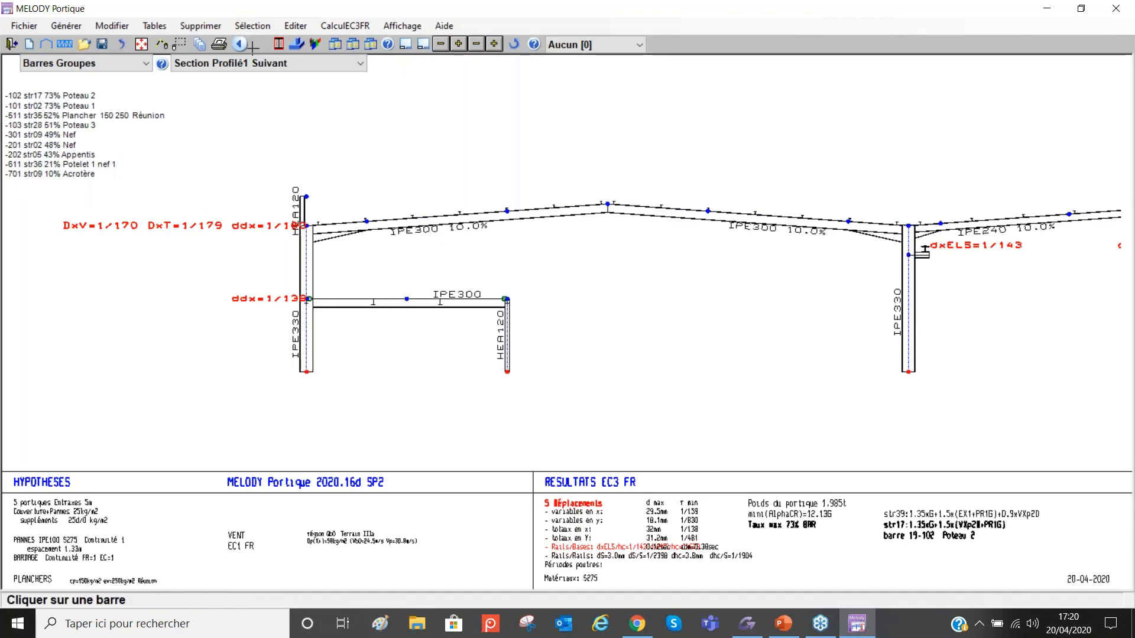
# Step: Increase the lean-to rafter's section profile by profile up to IPE330
pyautogui.click(161, 47)
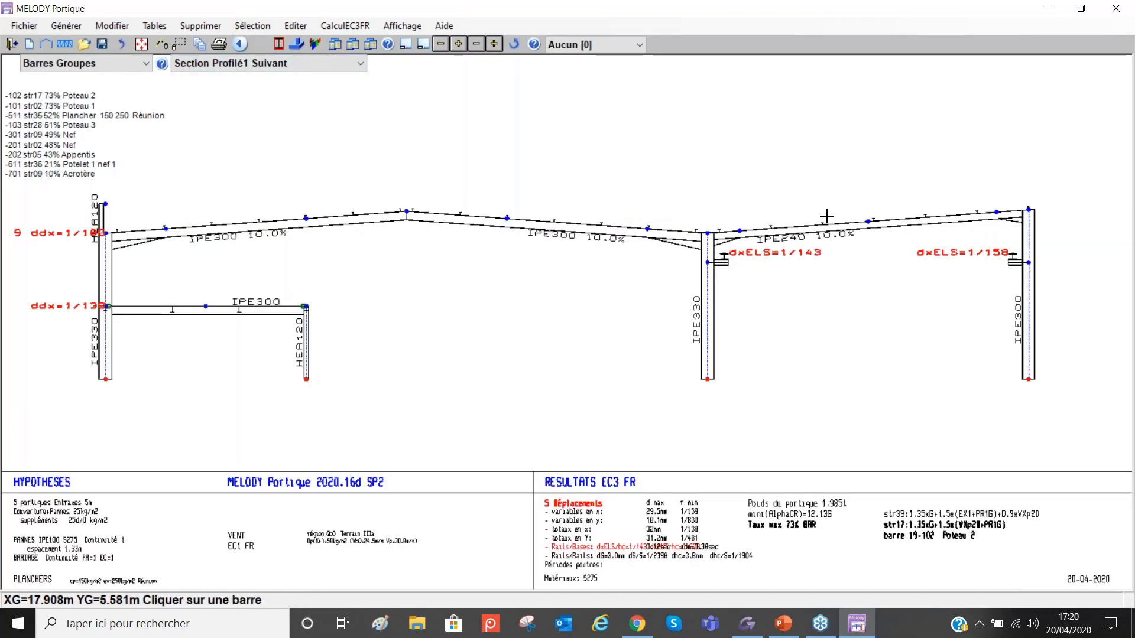
pyautogui.scroll(2, 816, 228)
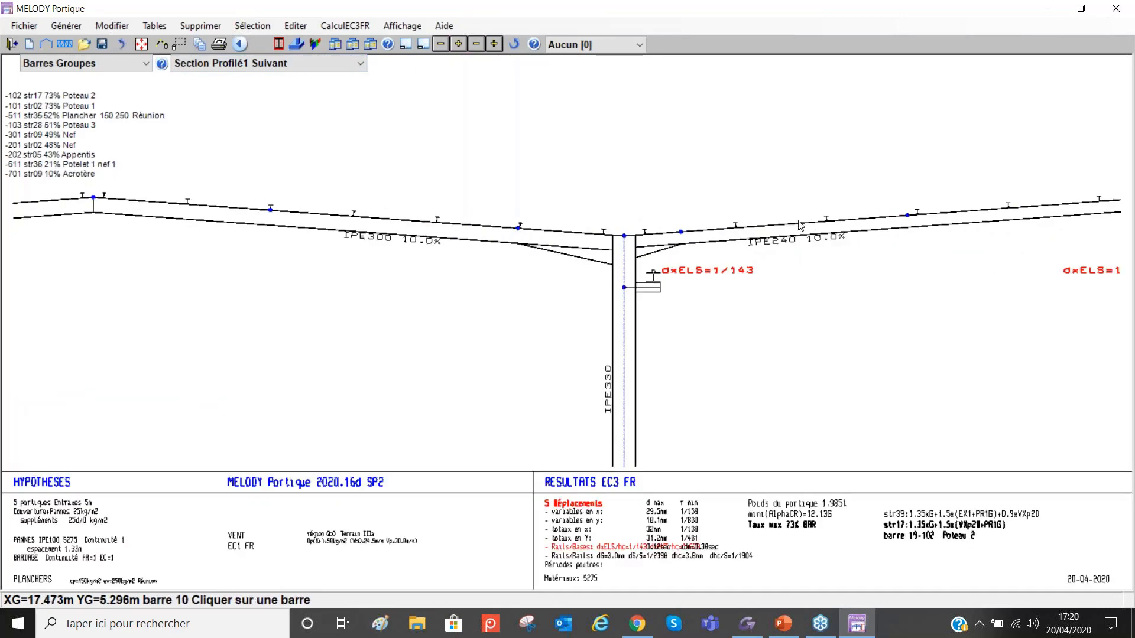
pyautogui.click(799, 225)
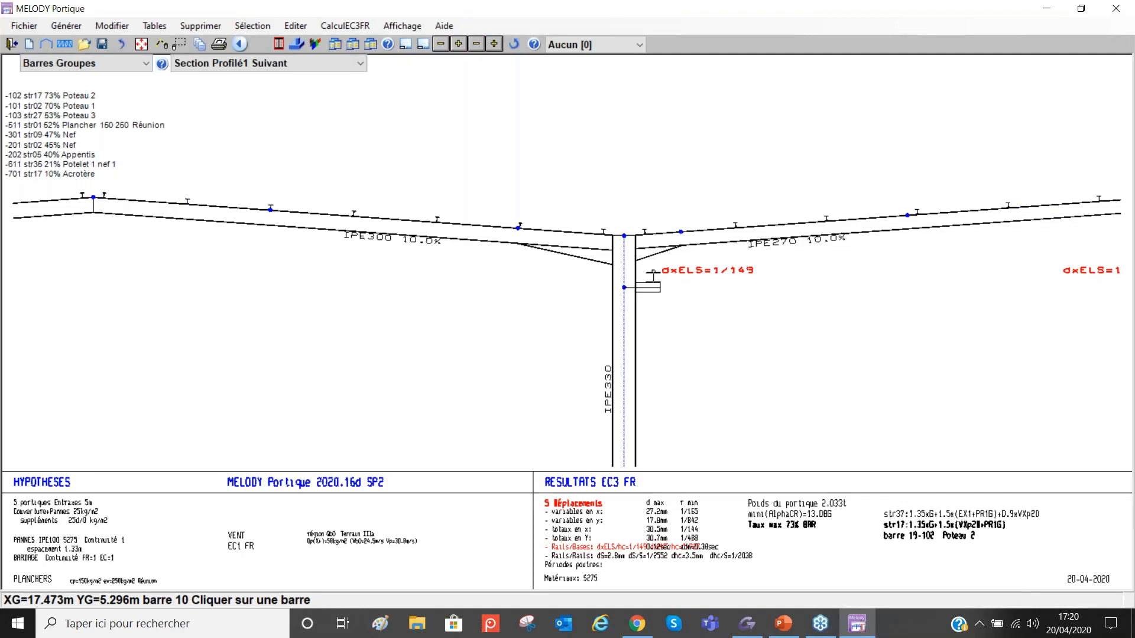
pyautogui.click(800, 225)
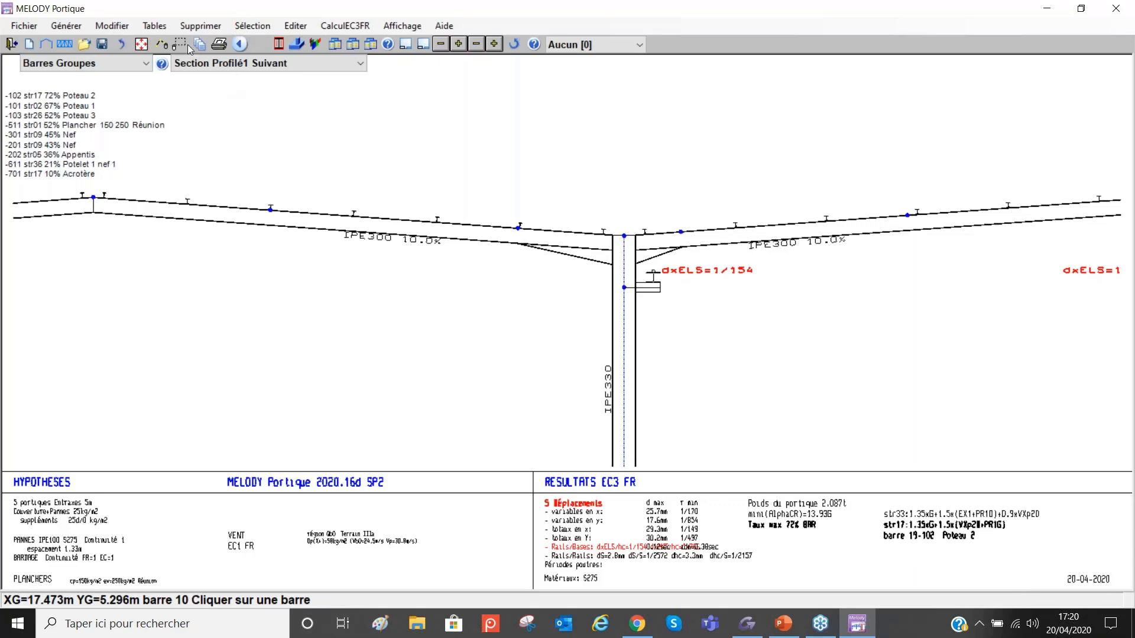
pyautogui.click(145, 46)
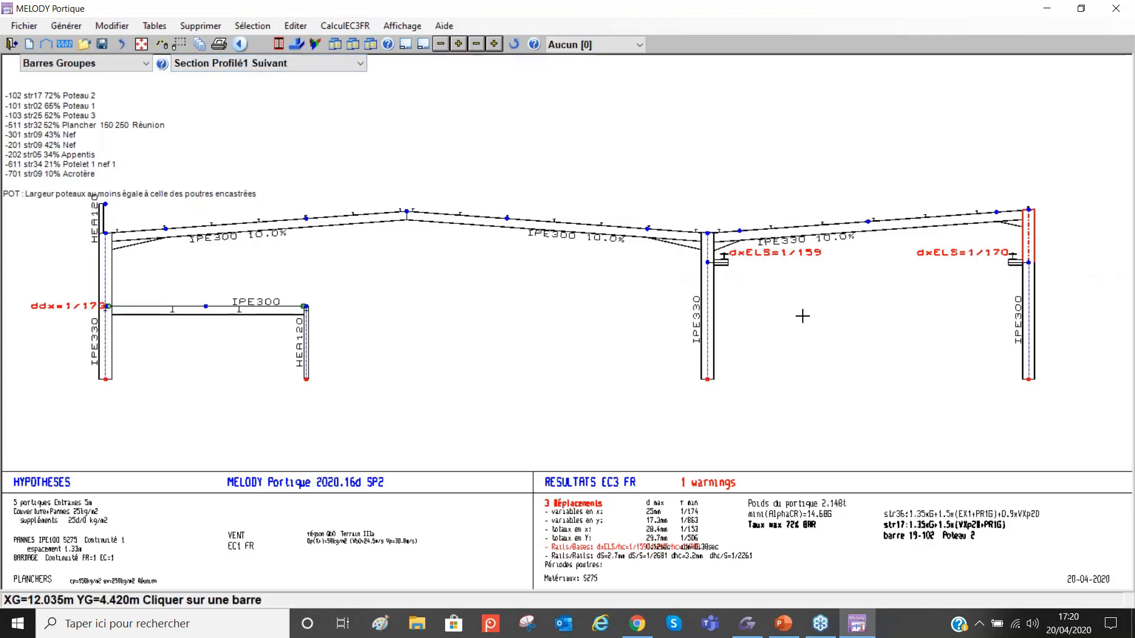
# Step: Increase the sections of the lean-to end column, the middle column and the nave's outer column to IPE360
pyautogui.scroll(3, 839, 314)
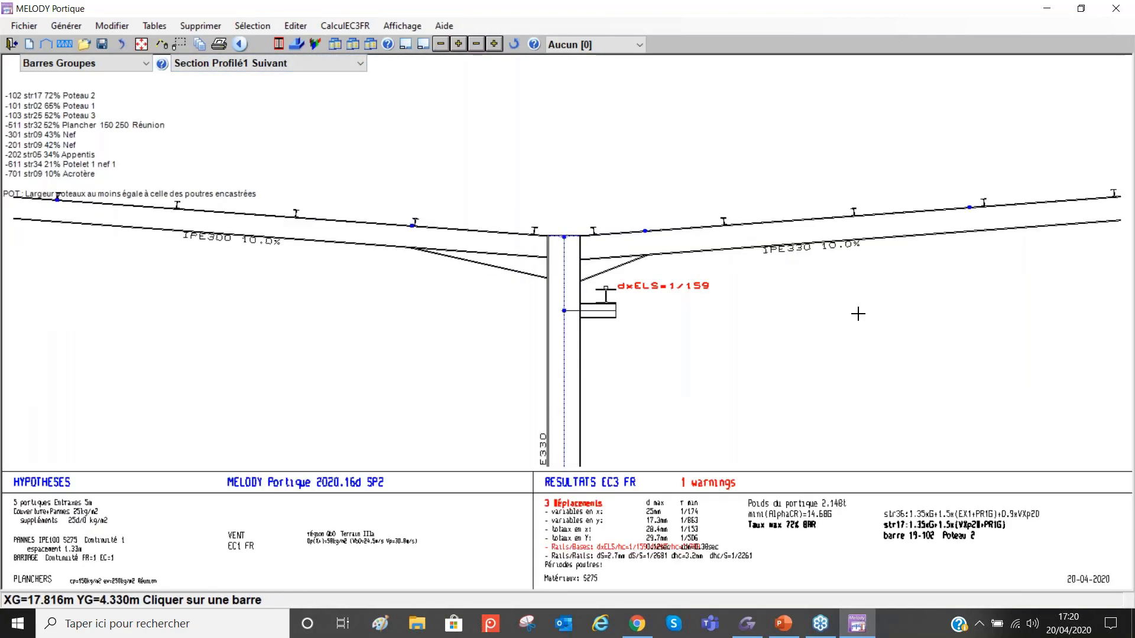
pyautogui.scroll(-3, 857, 314)
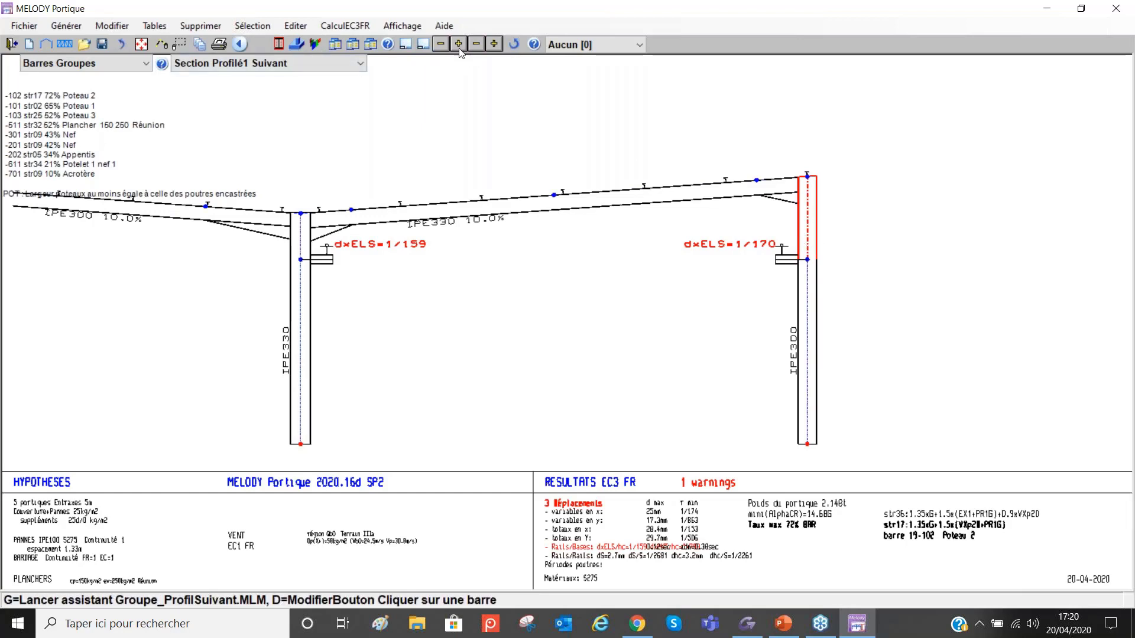
pyautogui.click(811, 364)
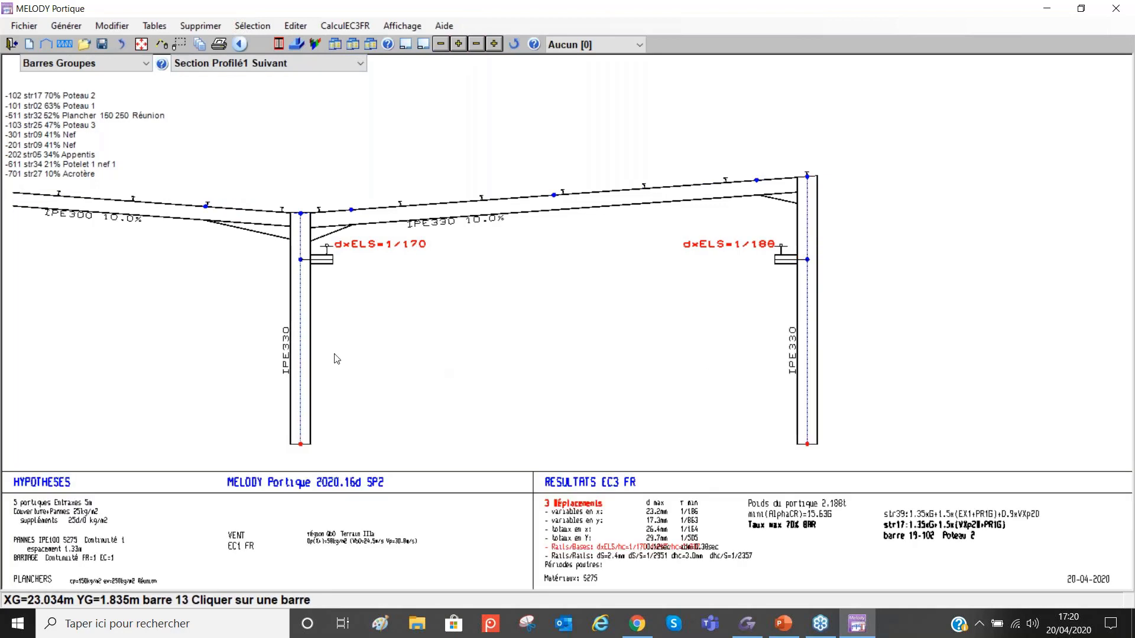
pyautogui.click(301, 363)
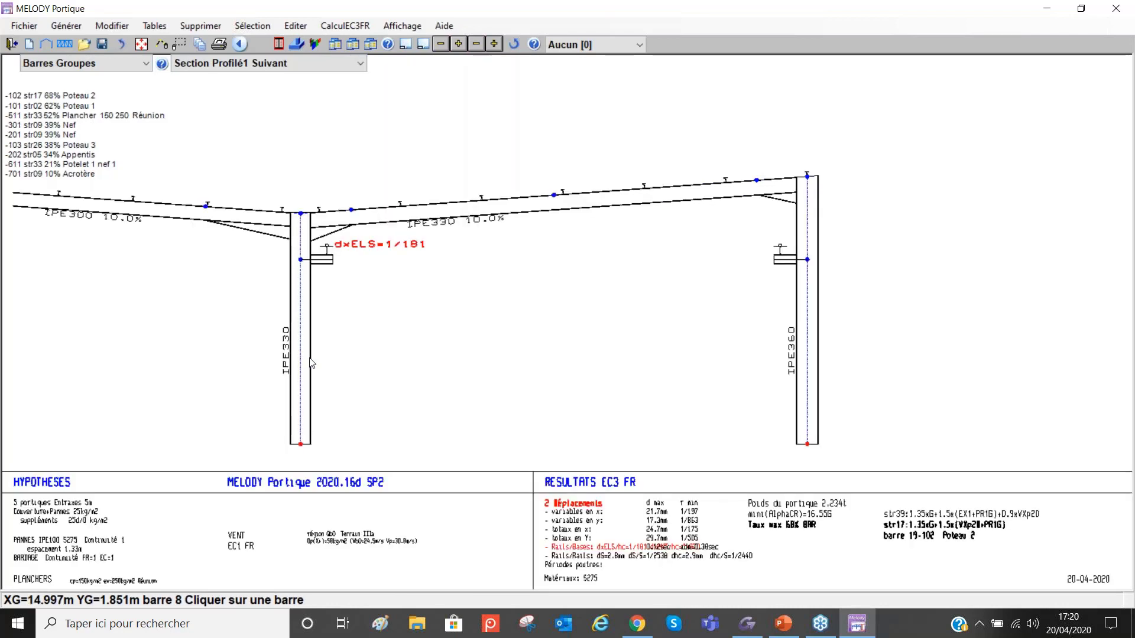
pyautogui.click(134, 40)
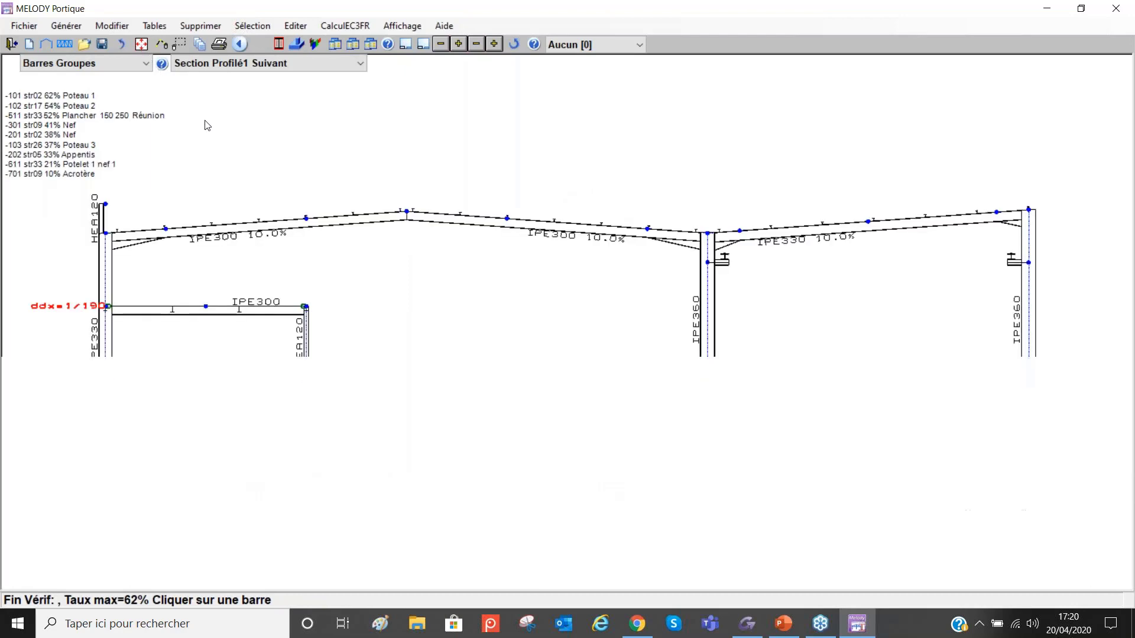
pyautogui.click(110, 347)
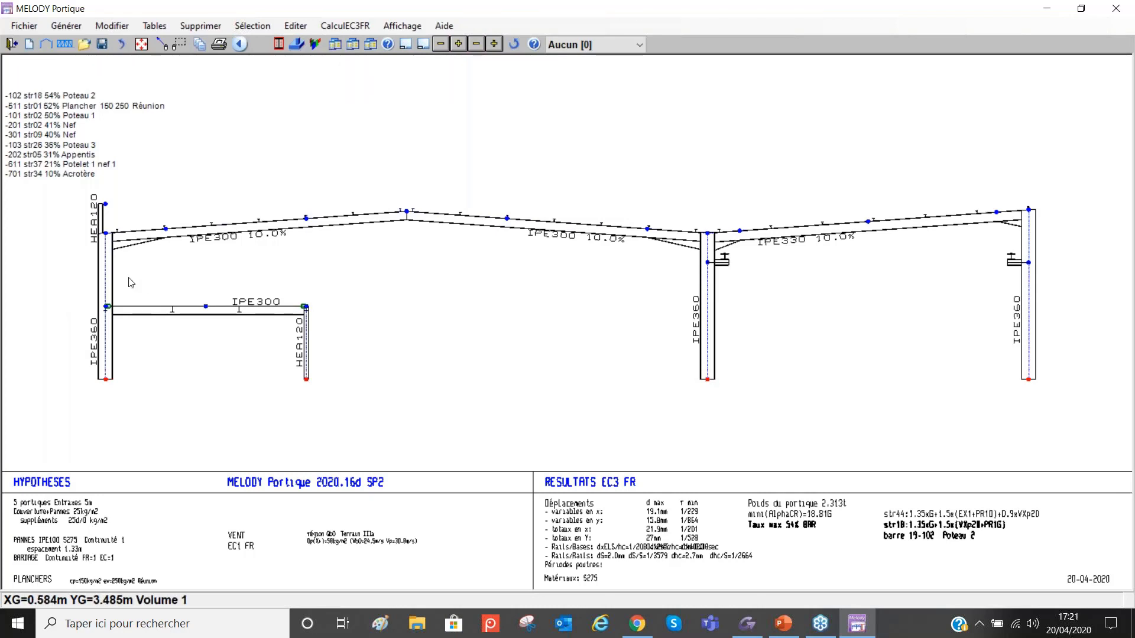
# Step: Examine the support reactions per load case beneath the column bases, then hide them and return to the full frame
pyautogui.moveTo(393, 396)
pyautogui.moveTo(393, 396); pyautogui.dragTo(469, 240, button='middle')
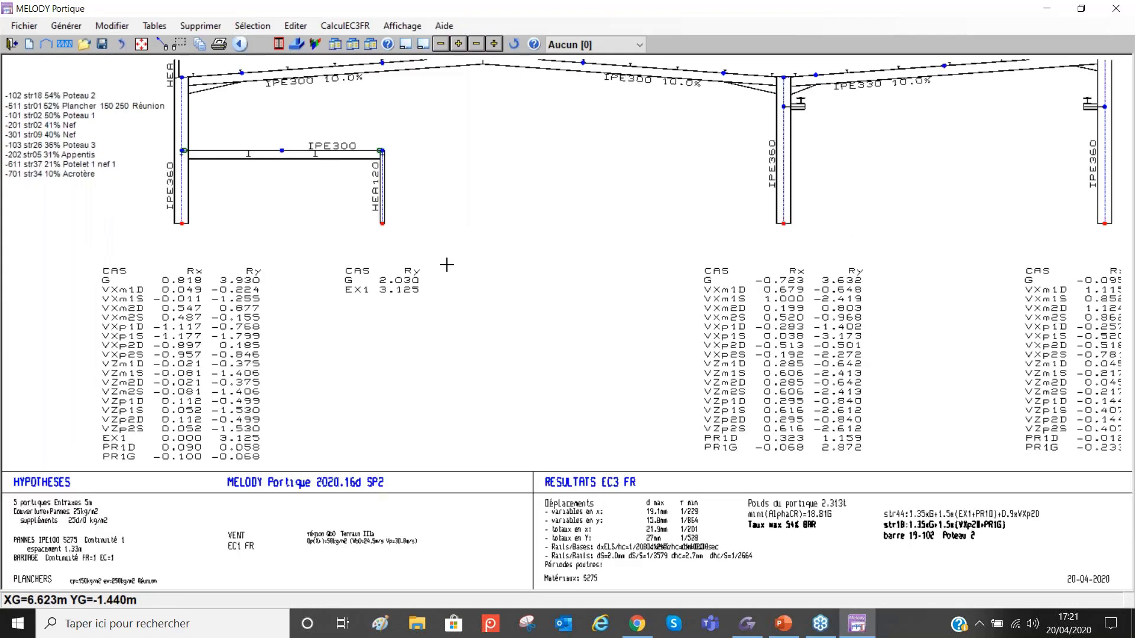
pyautogui.click(436, 264)
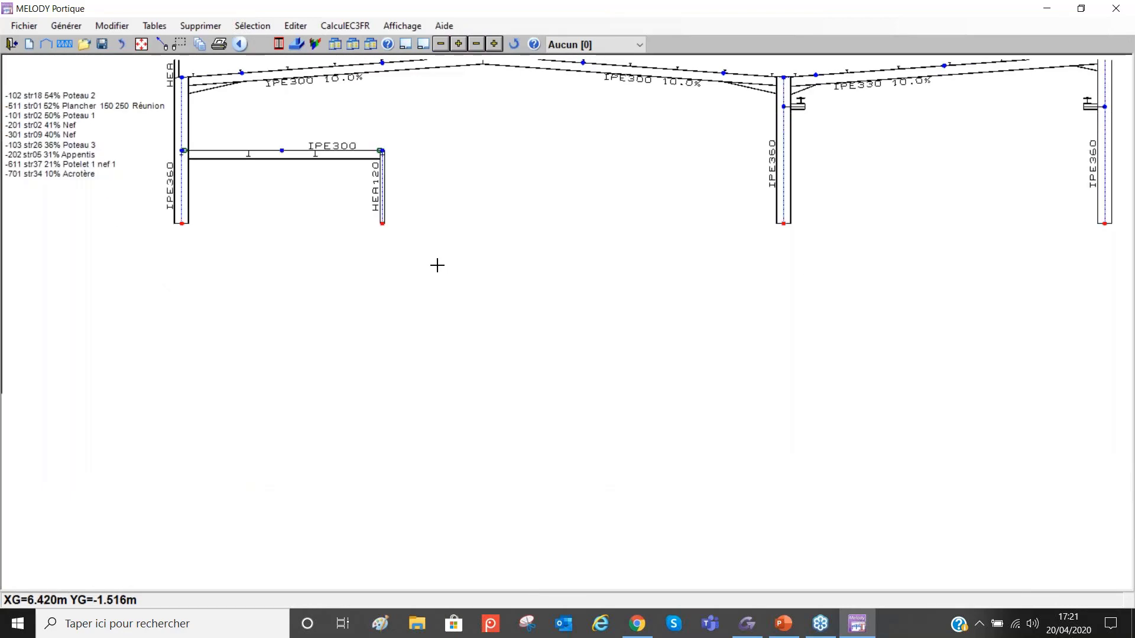
pyautogui.click(148, 43)
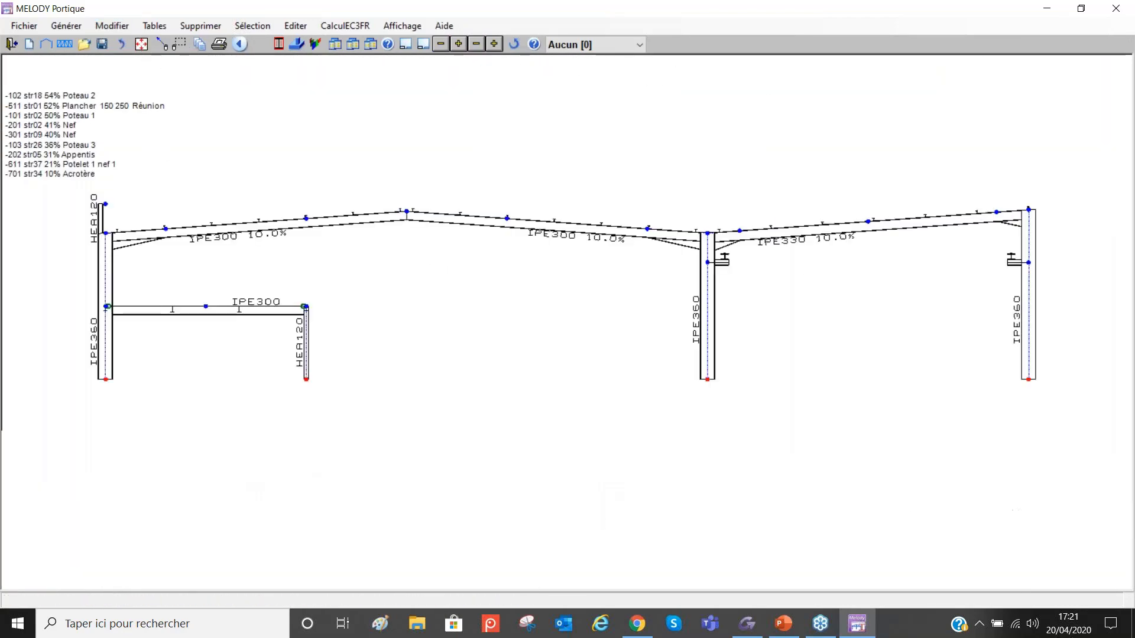
# Step: Generate a calculation note preview containing only the global displacement summary, the elementary reactions and the bar resistance checks
pyautogui.click(201, 46)
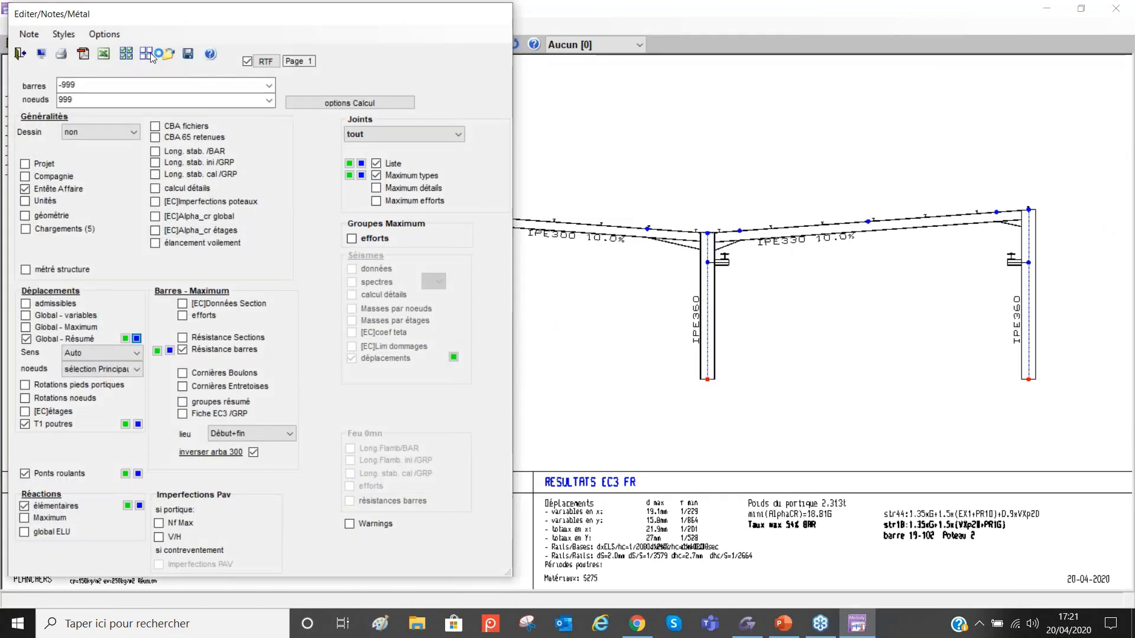
pyautogui.click(62, 341)
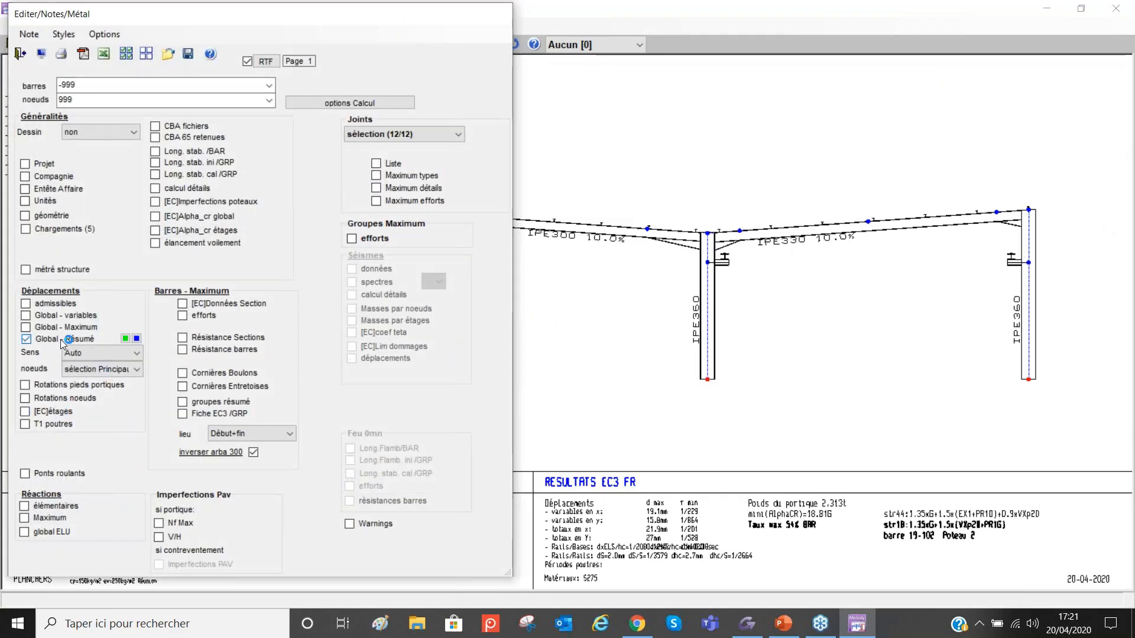
pyautogui.click(46, 509)
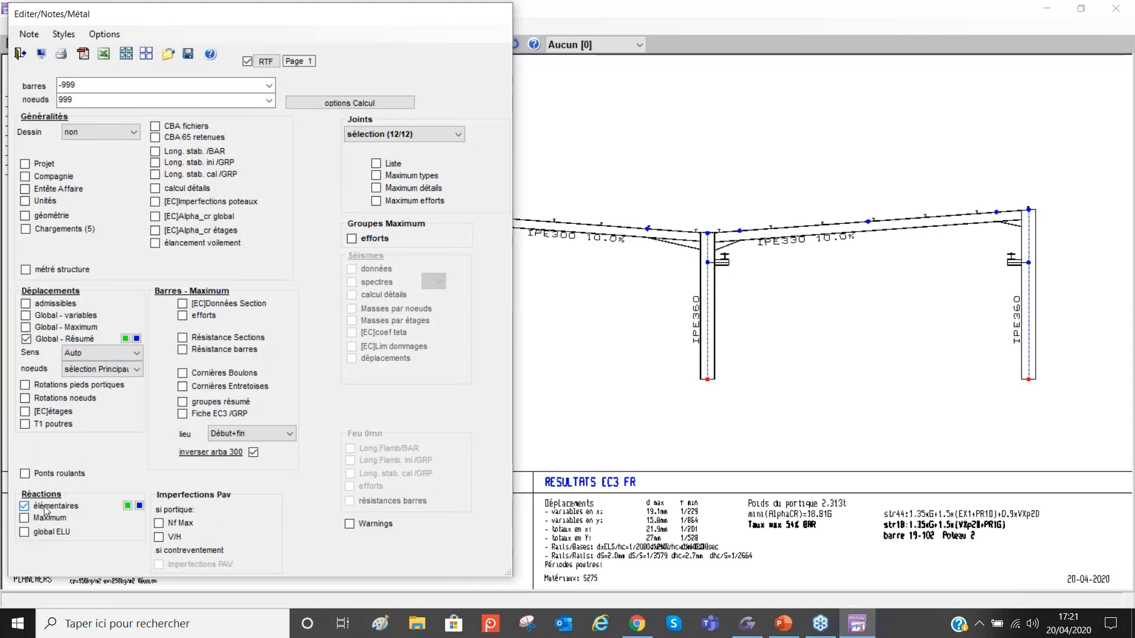
pyautogui.click(217, 352)
pyautogui.click(41, 53)
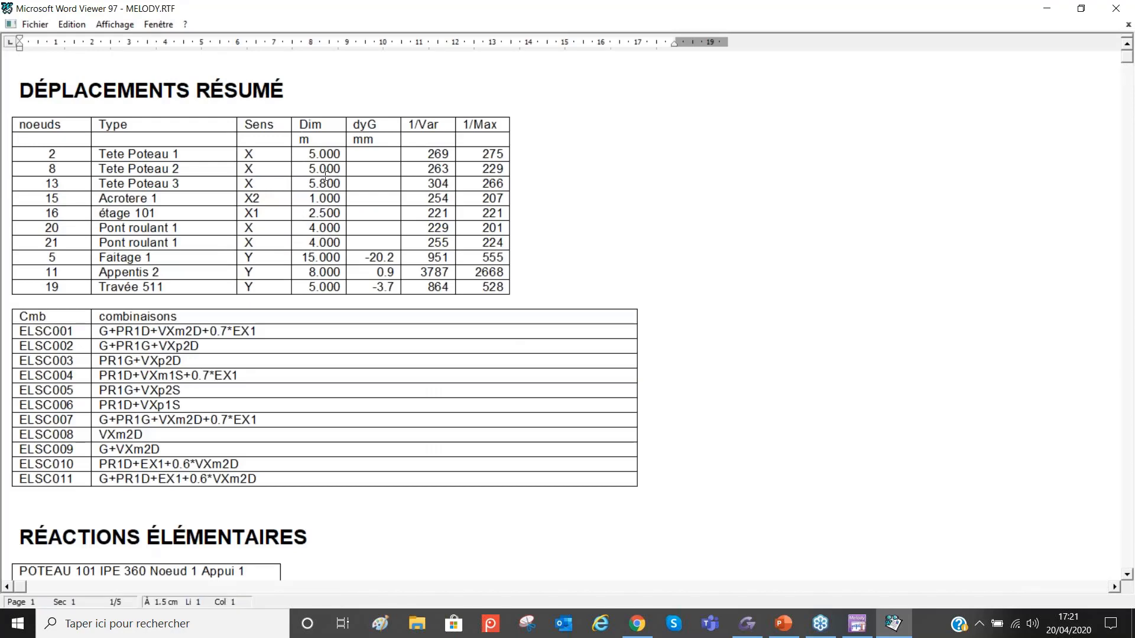
# Step: Read through the note's displacement summary, elementary reactions and EN1993 bar resistance tables, then close it
pyautogui.scroll(-9, 372, 176)
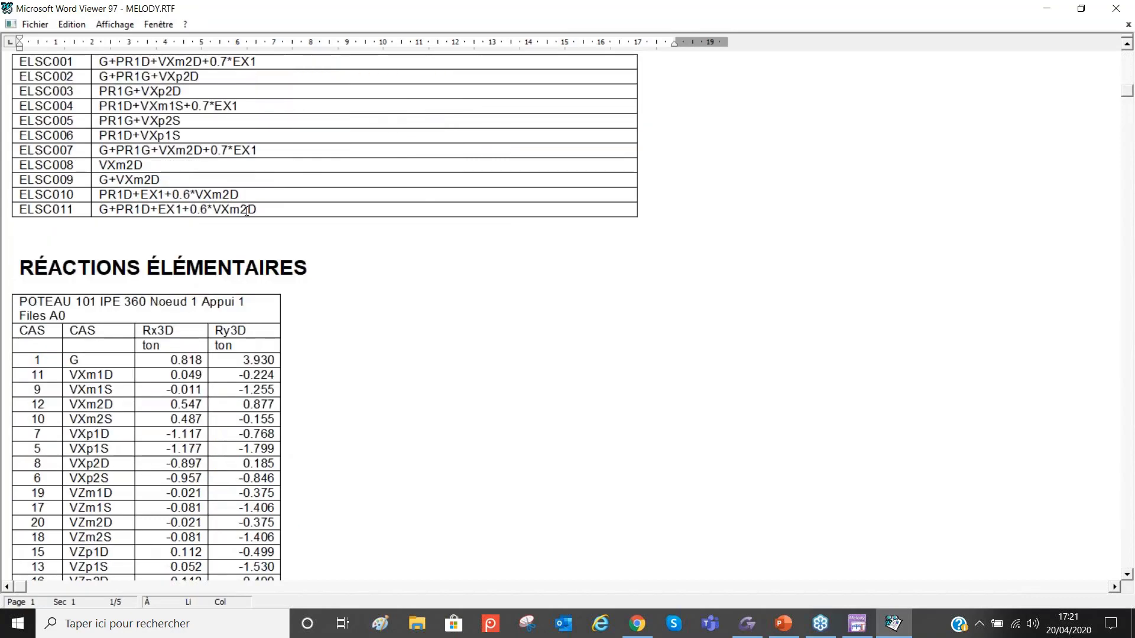
pyautogui.scroll(-18, 202, 207)
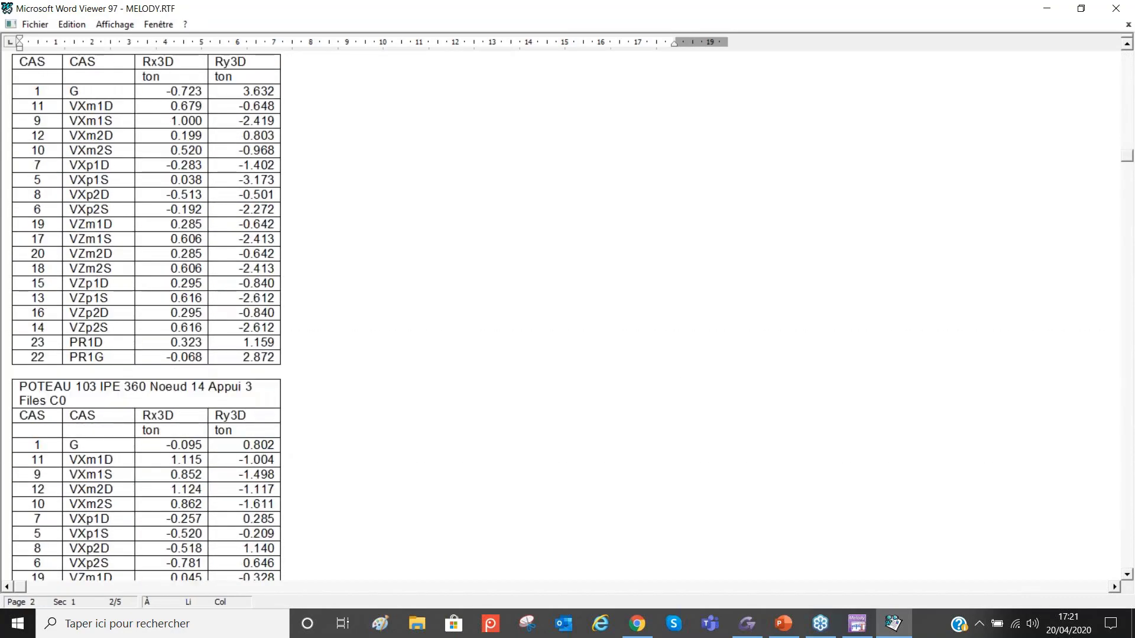
pyautogui.scroll(-8, 221, 217)
pyautogui.scroll(-4, 221, 217)
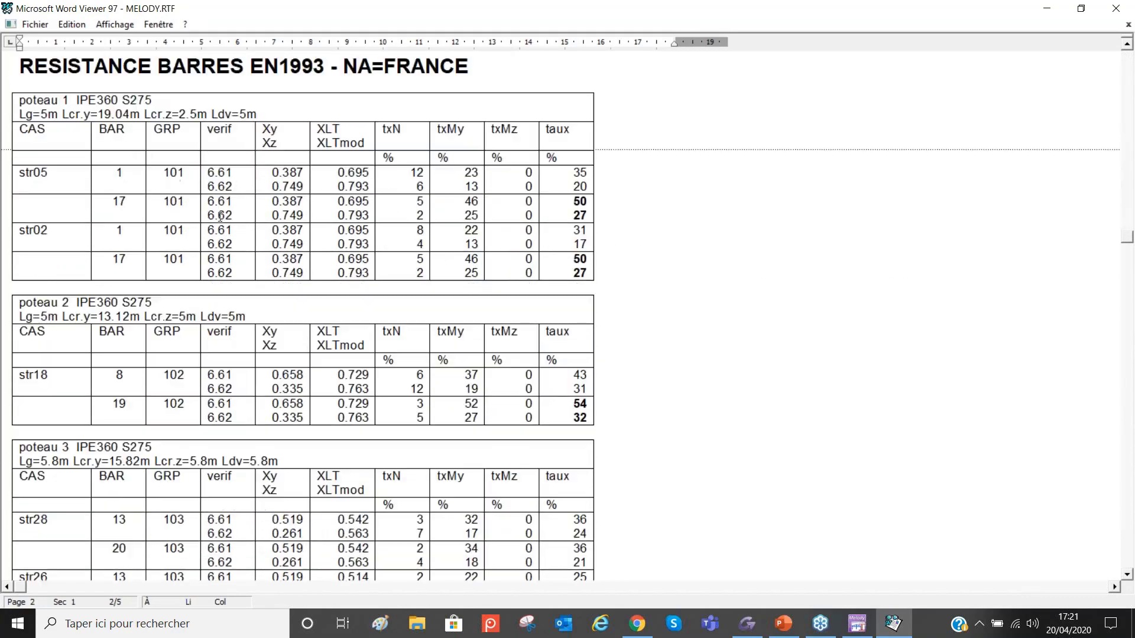
pyautogui.scroll(2, 221, 216)
pyautogui.scroll(-1, 220, 217)
pyautogui.scroll(-3, 222, 216)
pyautogui.scroll(4, 223, 218)
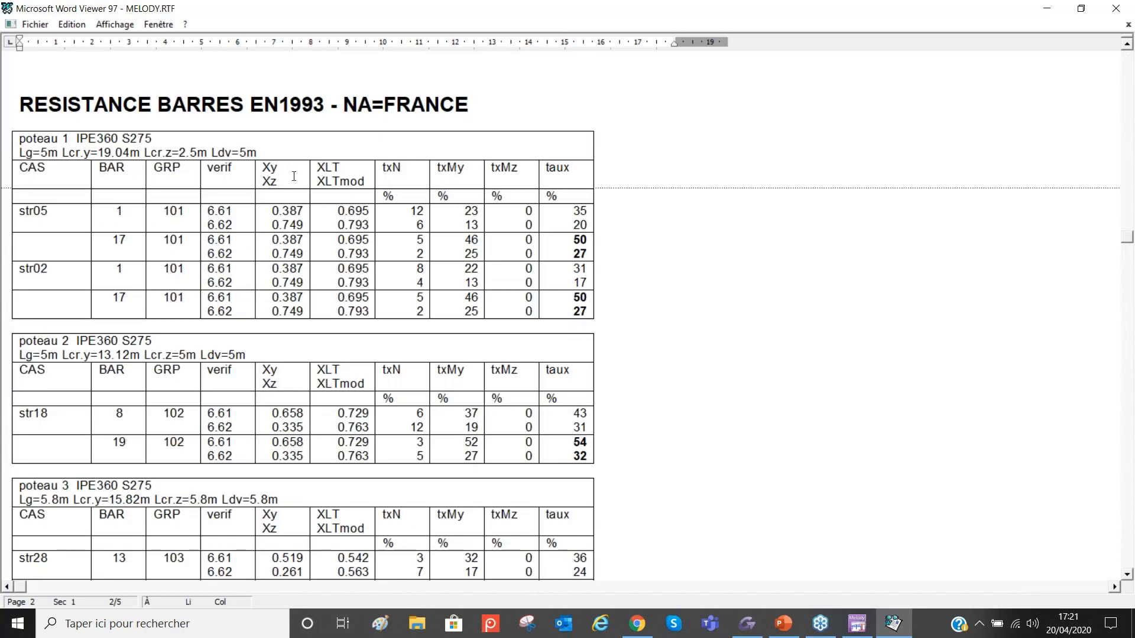
pyautogui.click(1122, 14)
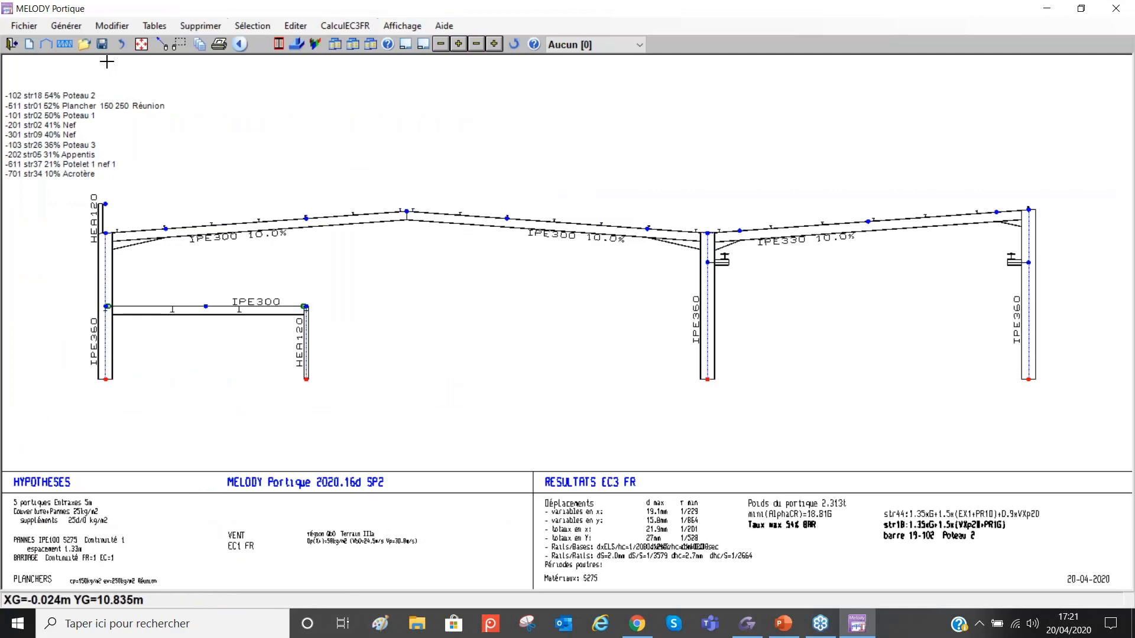
# Step: Save the frame as Portique_0001 in the africa project folder and open its joints in MELODY Attaches
pyautogui.click(142, 48)
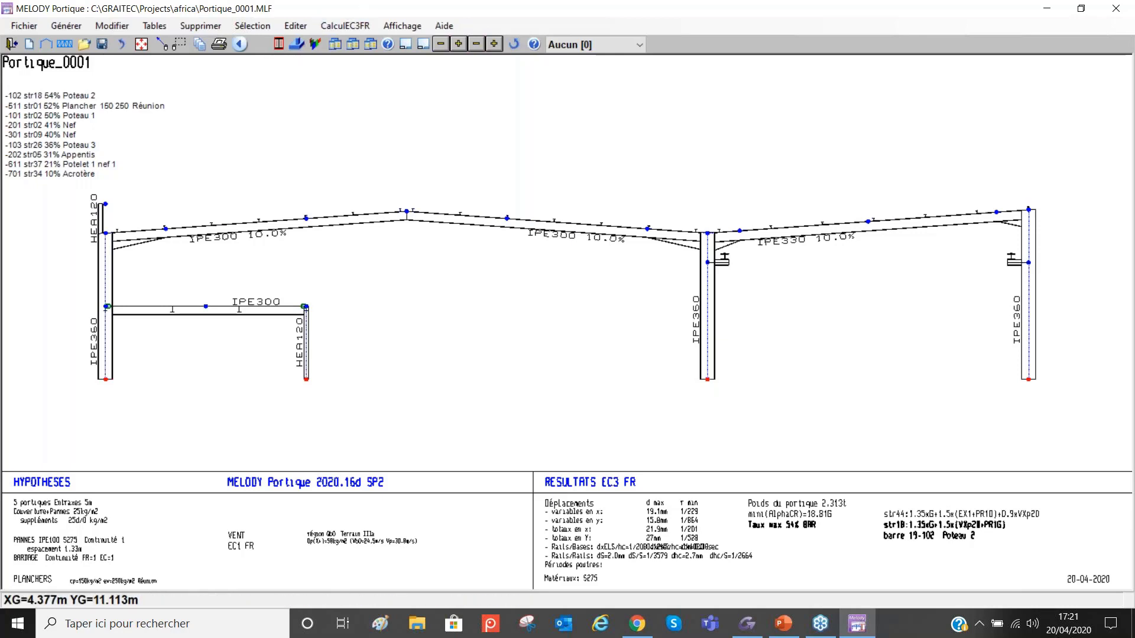
pyautogui.click(279, 45)
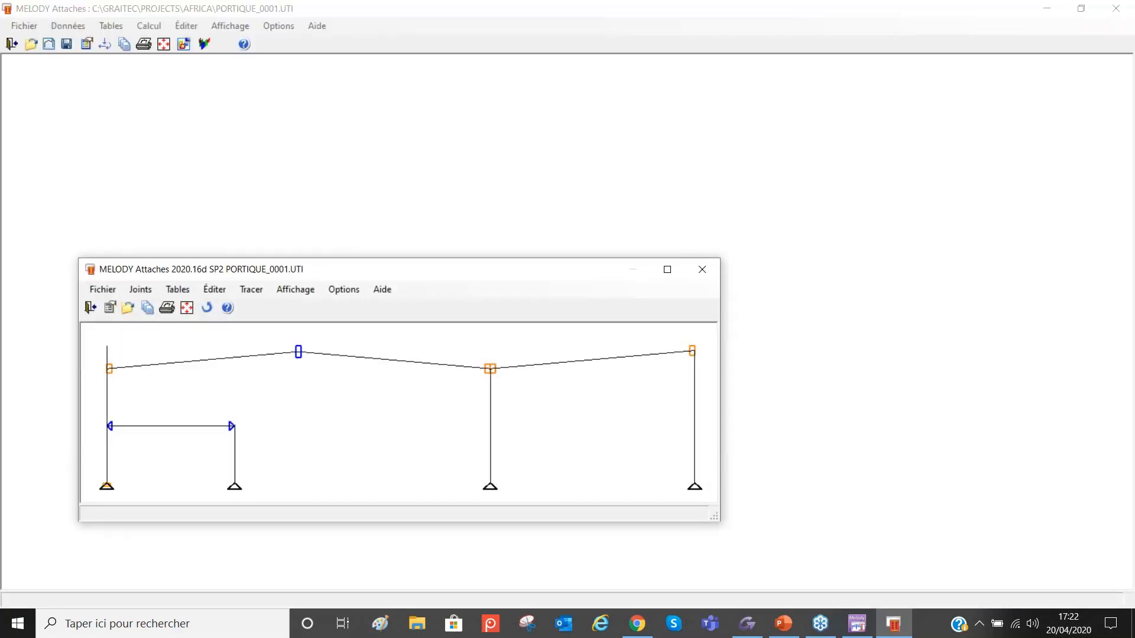
pyautogui.moveTo(378, 272); pyautogui.dragTo(391, 120)
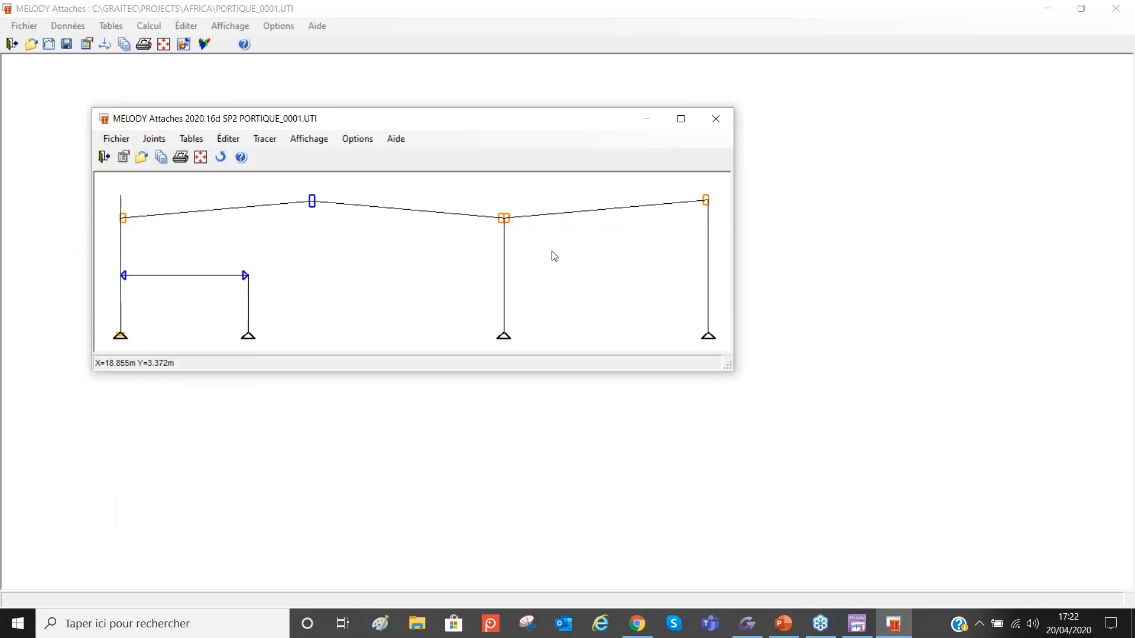
# Step: Open the moment connection at the head of the nave's outer column, close its check windows and bring the whole joint drawing into view
pyautogui.doubleClick(123, 219)
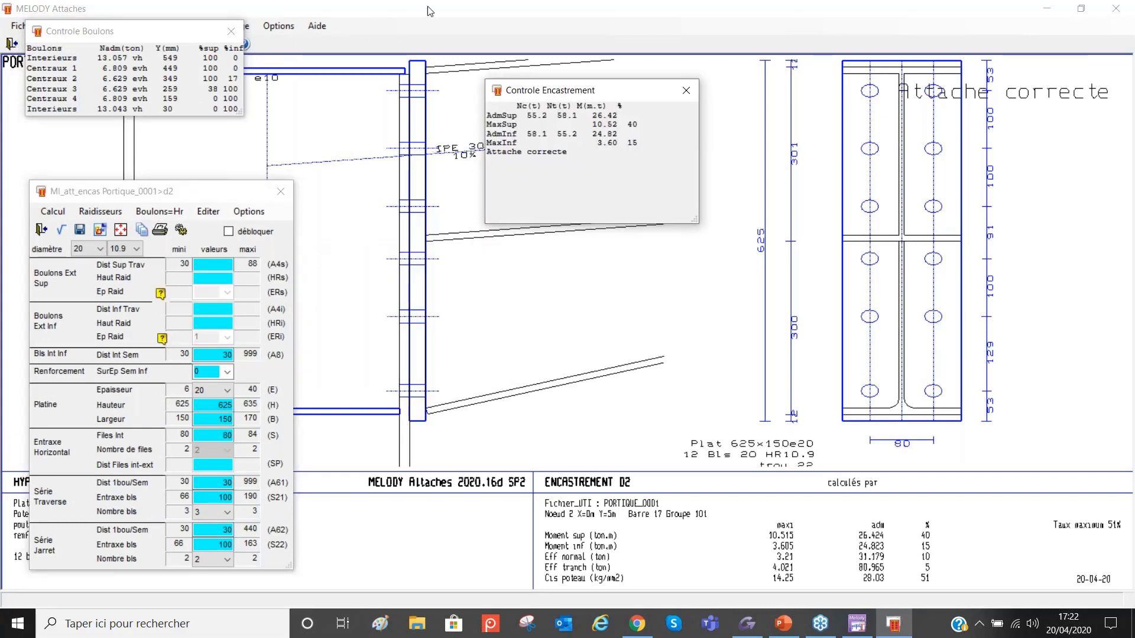
pyautogui.click(686, 88)
pyautogui.click(230, 31)
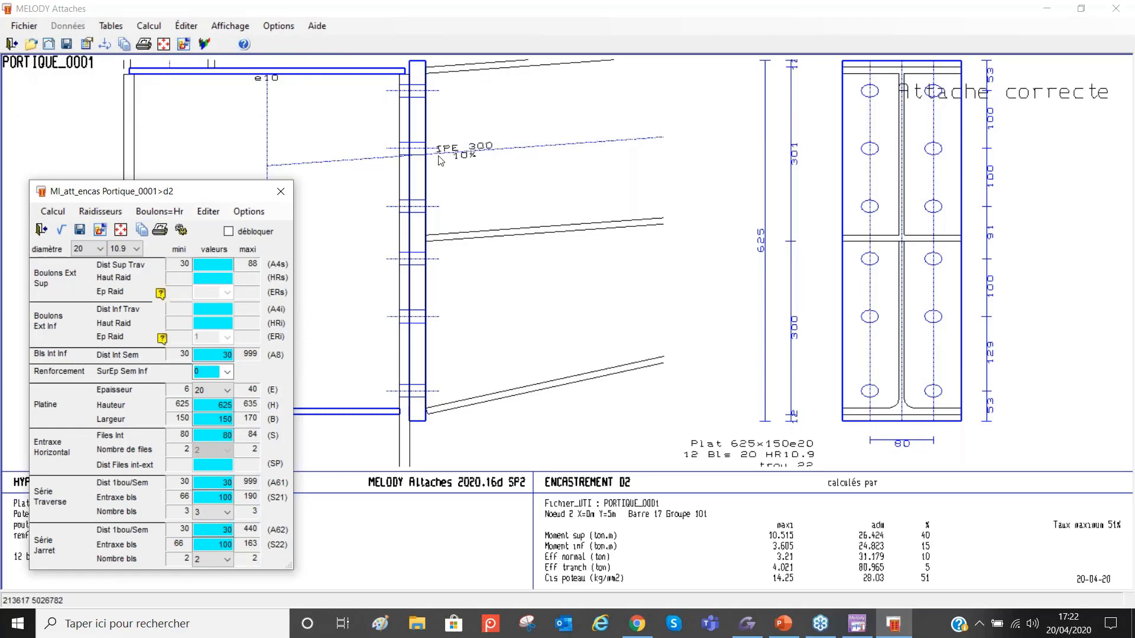
pyautogui.click(560, 308)
pyautogui.scroll(-4, 562, 309)
pyautogui.moveTo(619, 269); pyautogui.dragTo(711, 268, button='middle')
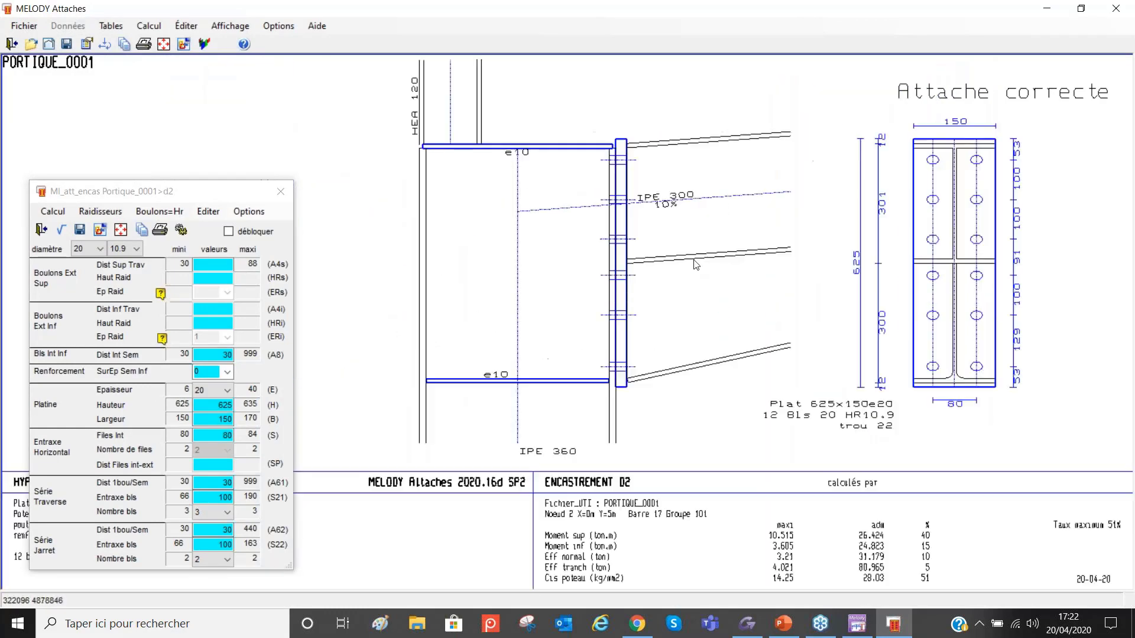
pyautogui.moveTo(178, 192); pyautogui.dragTo(203, 122)
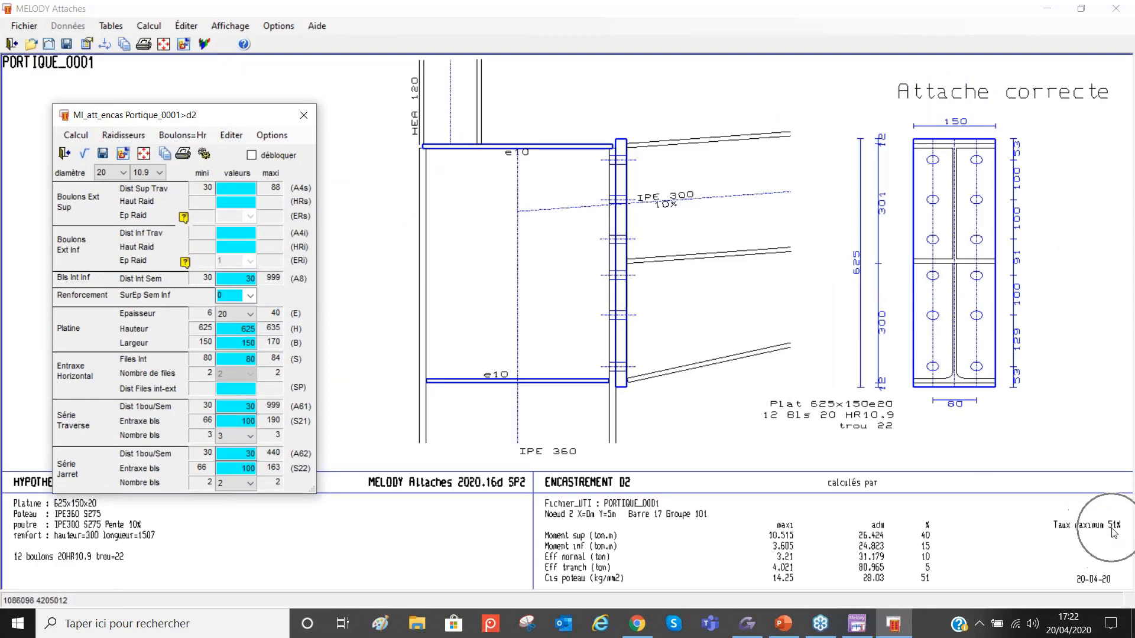
# Step: Reduce the connection's end plate thickness to 15 mm and then to 12 mm
pyautogui.click(251, 314)
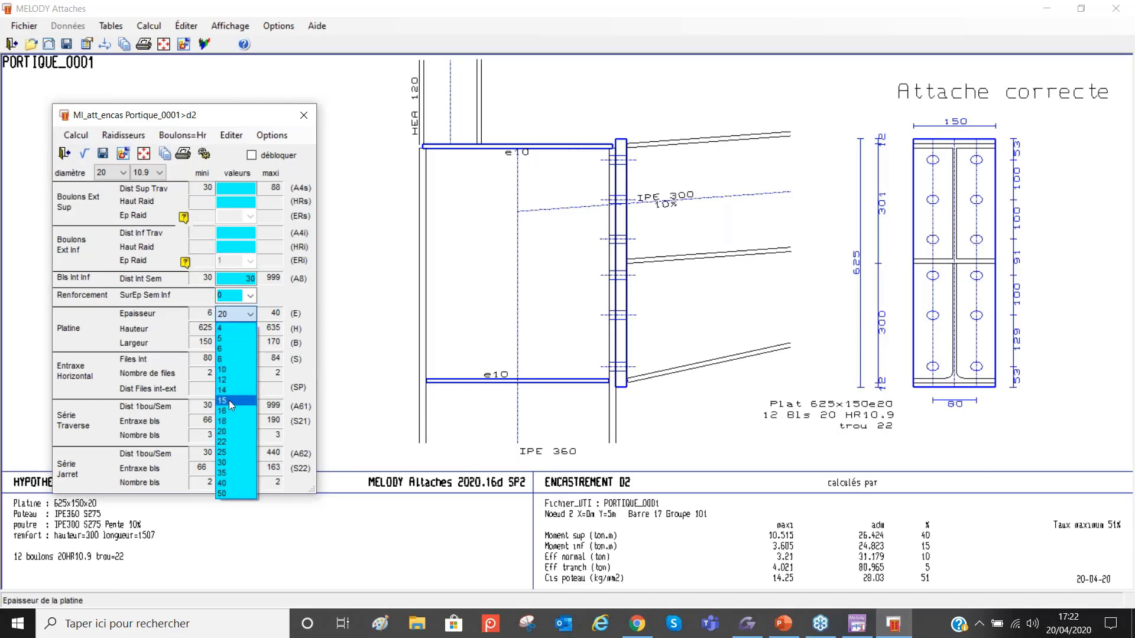
pyautogui.click(229, 401)
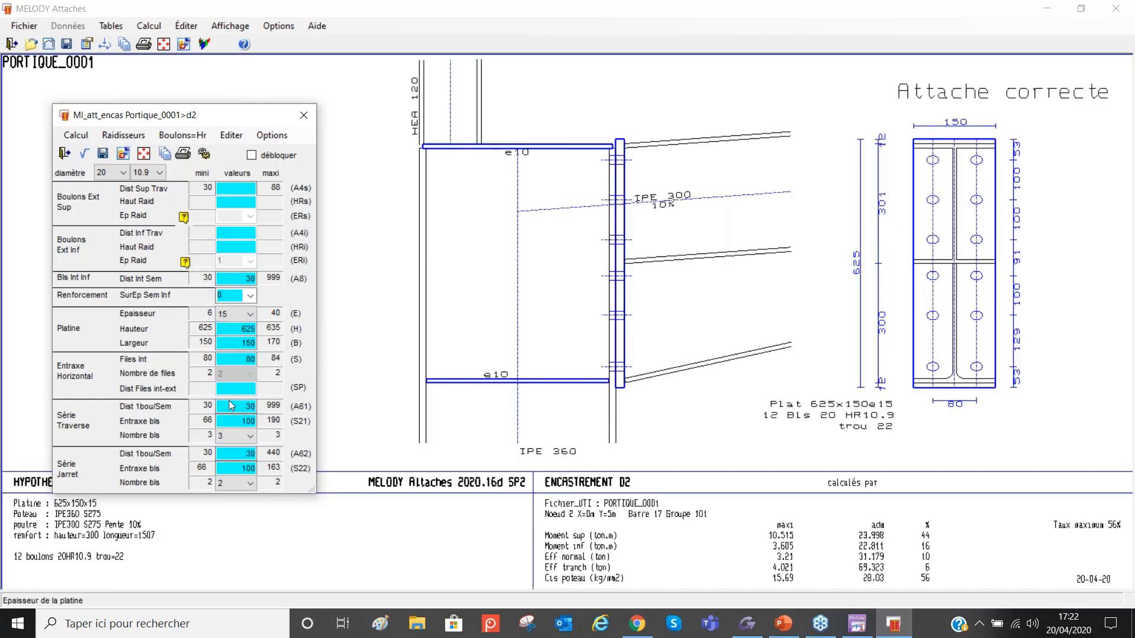
pyautogui.click(225, 314)
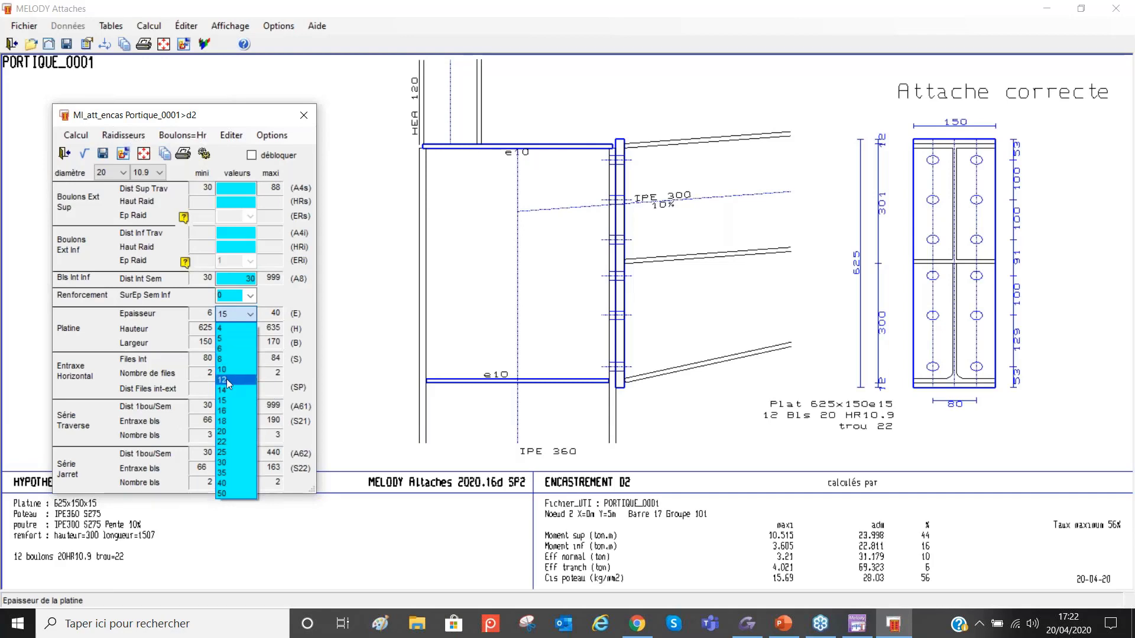
pyautogui.click(226, 379)
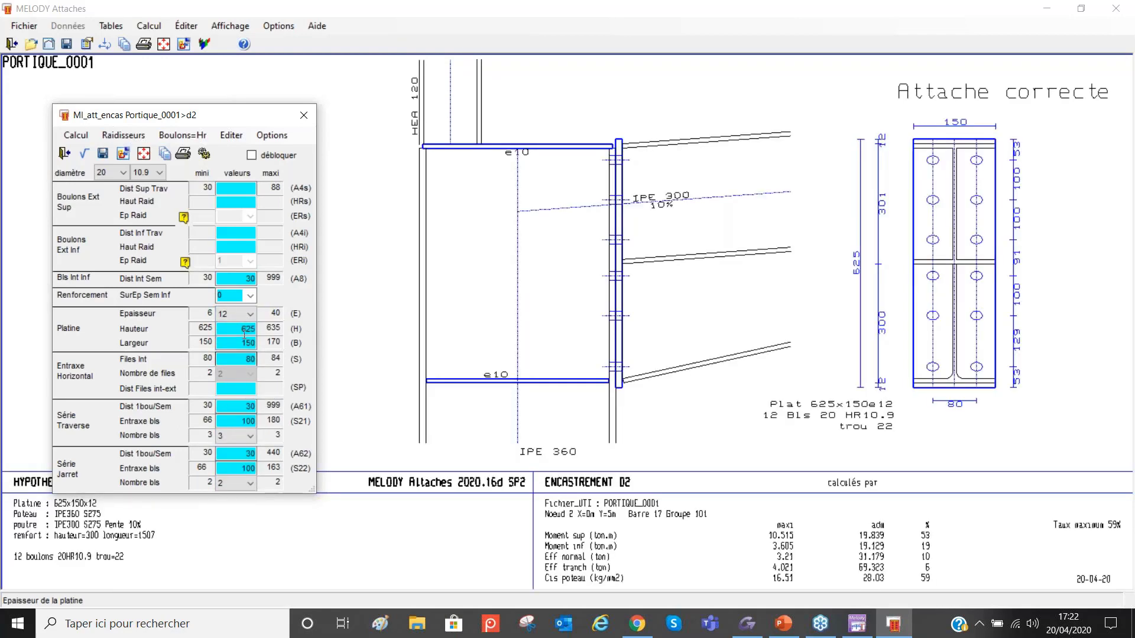
# Step: Reduce the connection's bolt diameter to 16 and then to 14 mm, then save the moment connection
pyautogui.click(111, 172)
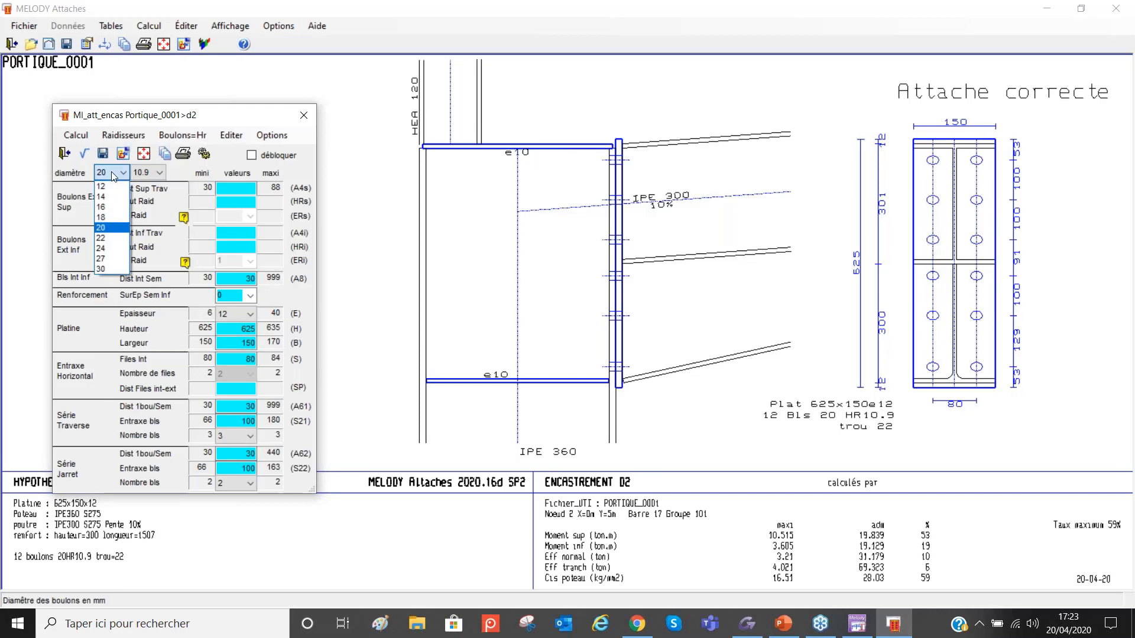
pyautogui.click(112, 208)
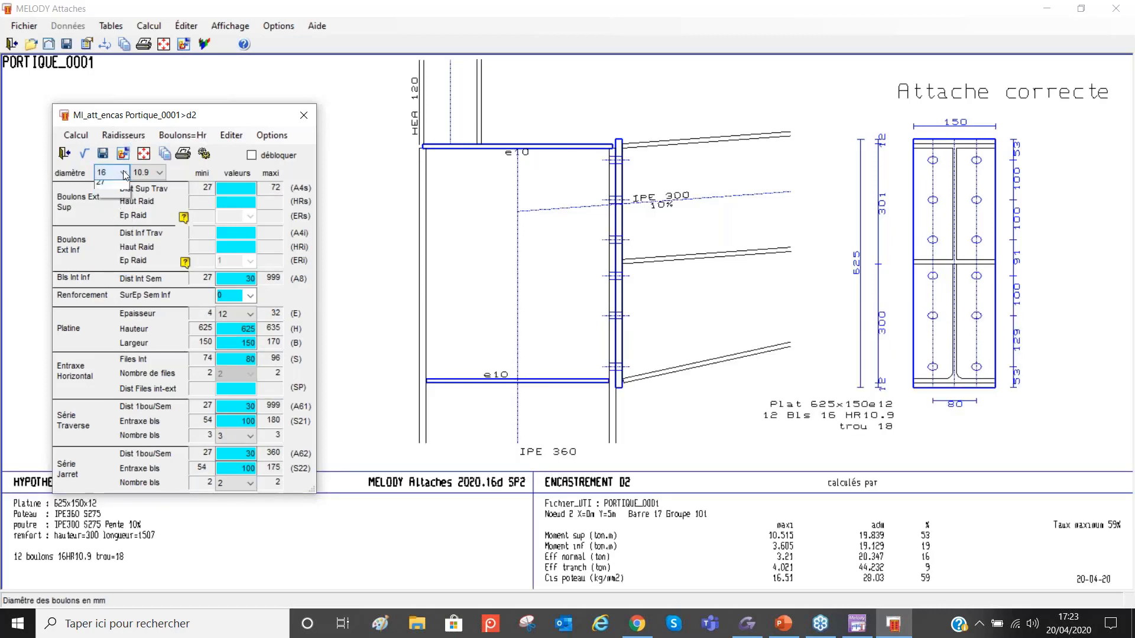
pyautogui.click(123, 172)
pyautogui.click(103, 199)
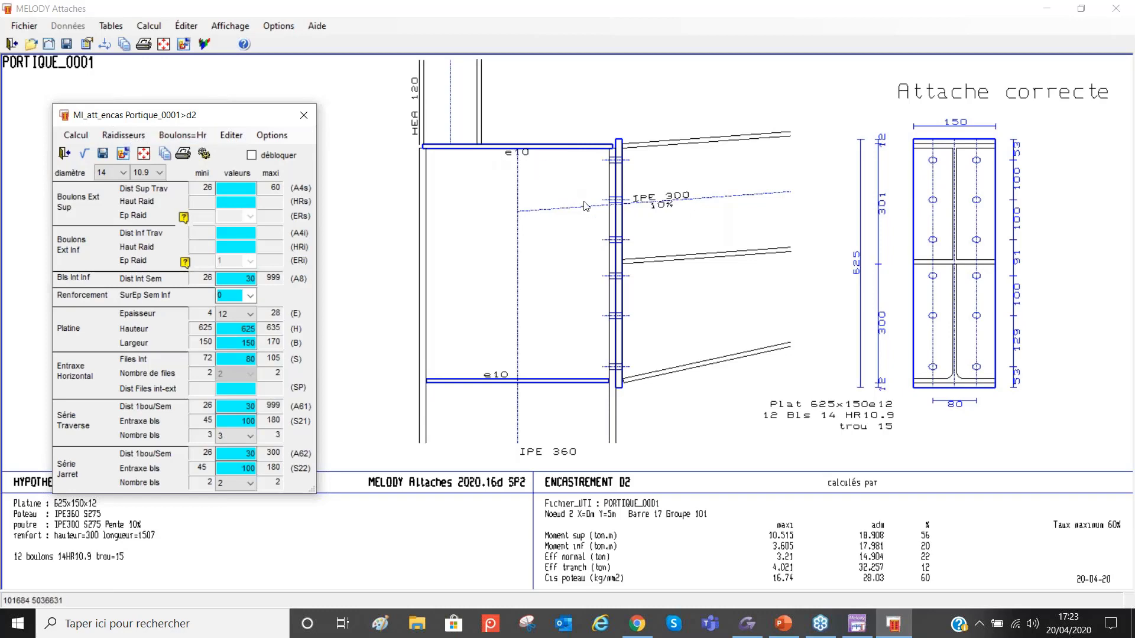
pyautogui.click(104, 154)
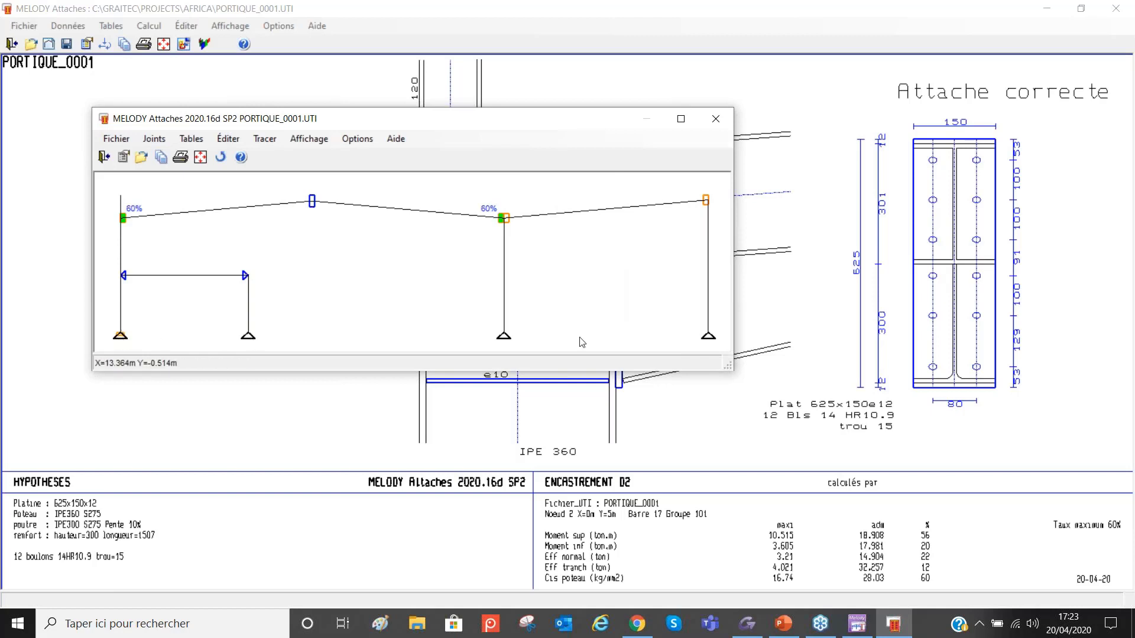
# Step: Open the foot joint of the lean-to's outer column, calculate it, then close it and return to the frame's joint overview
pyautogui.click(709, 335)
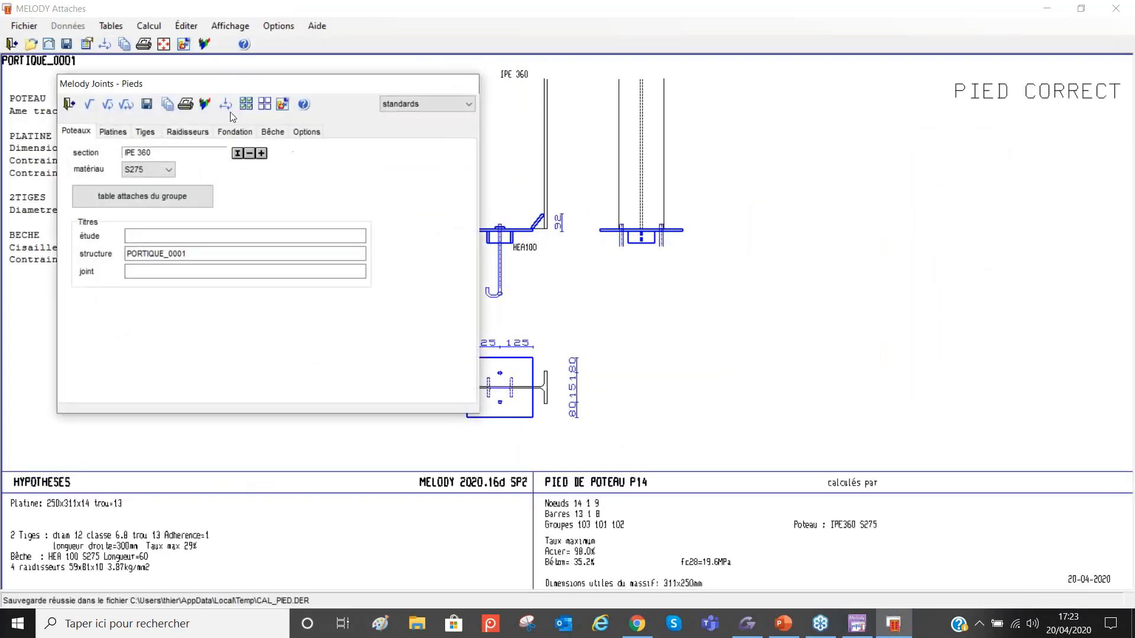
pyautogui.click(126, 105)
pyautogui.moveTo(258, 88); pyautogui.dragTo(923, 120)
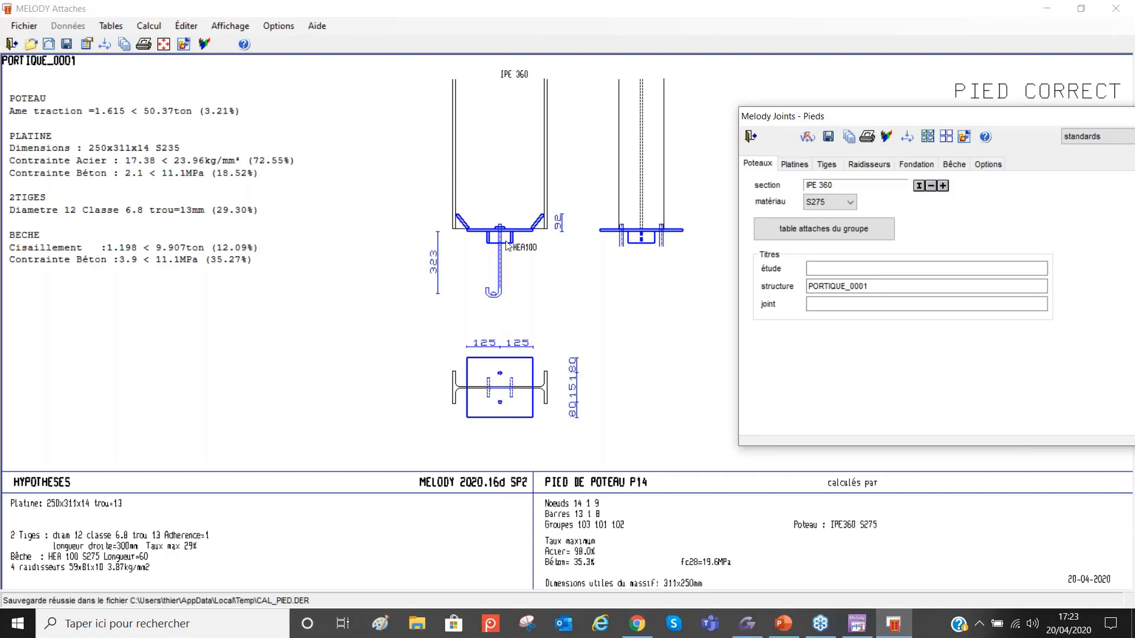
pyautogui.click(749, 137)
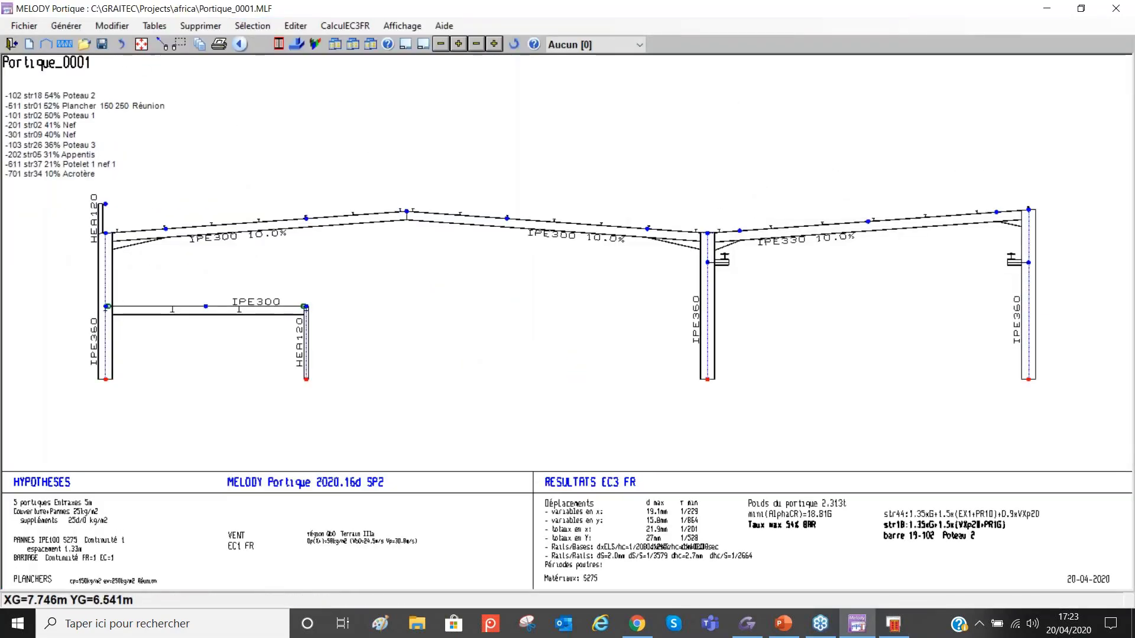
pyautogui.click(891, 626)
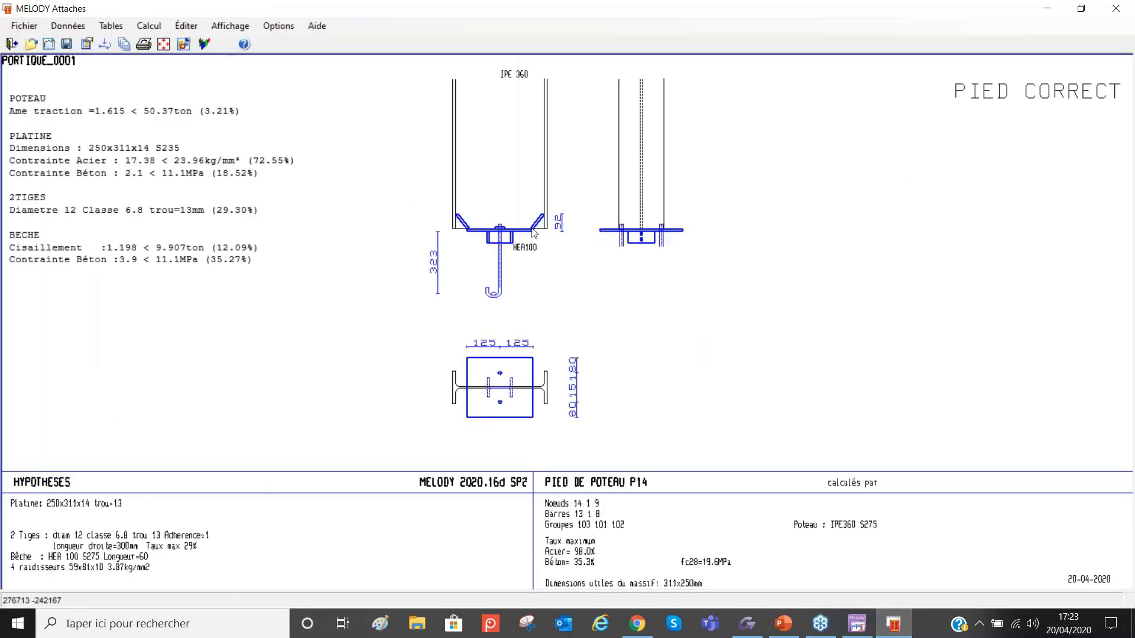
pyautogui.click(55, 47)
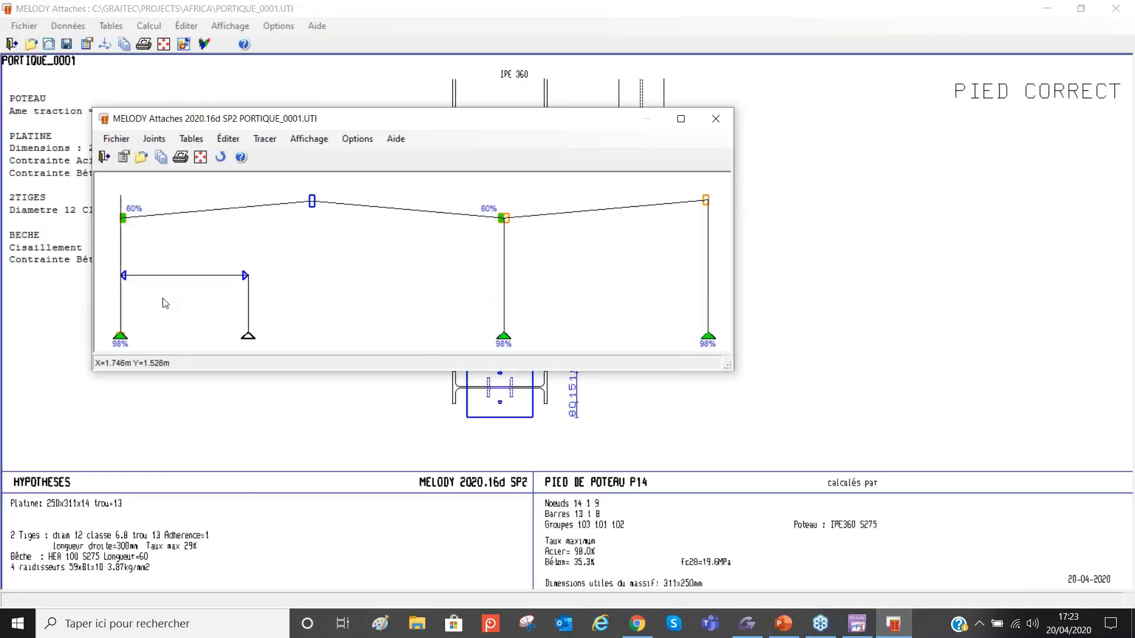
# Step: Open the angle-cleat connection between the floor beam and the outer column, calculate and save it, then leave MELODY Attaches
pyautogui.doubleClick(123, 276)
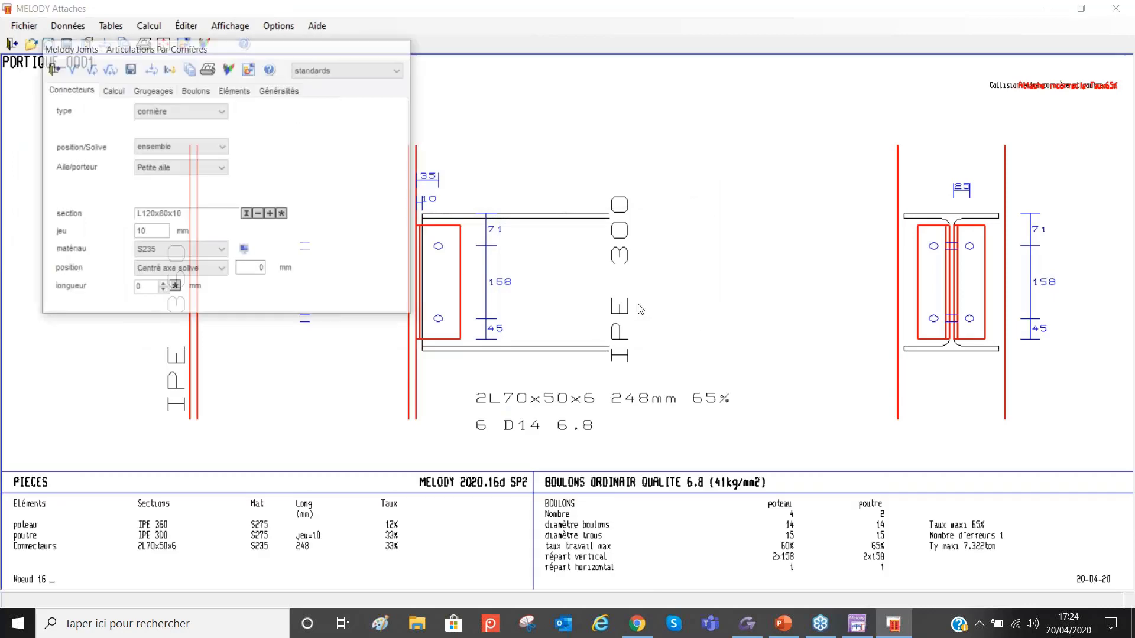
pyautogui.click(111, 71)
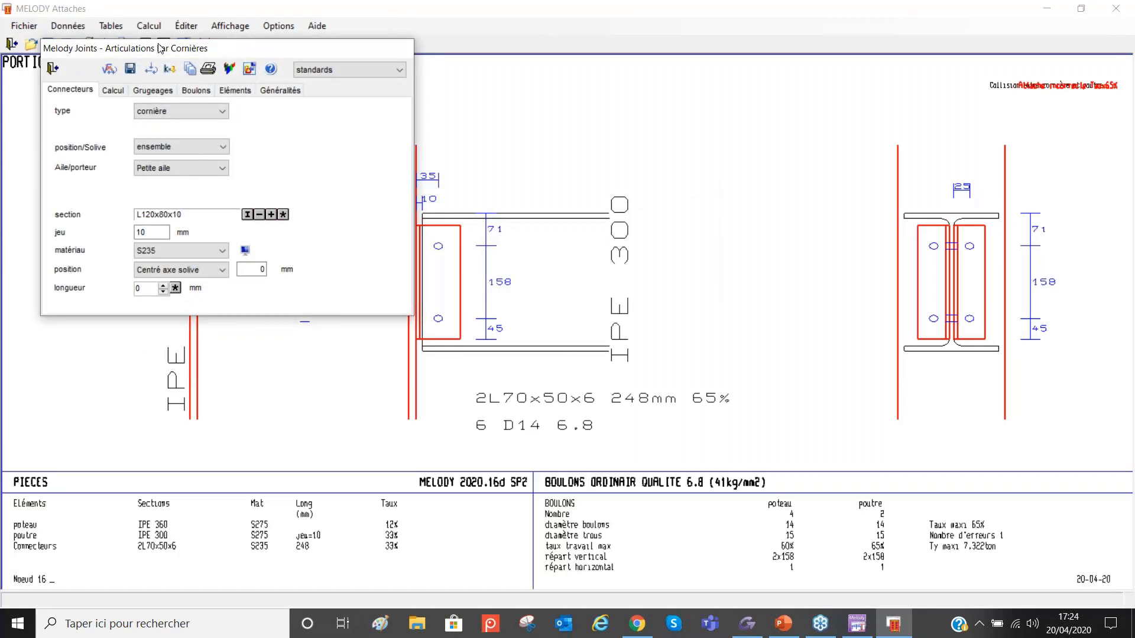
pyautogui.moveTo(158, 44)
pyautogui.mouseDown()
pyautogui.moveTo(272, 167)
pyautogui.moveTo(285, 249)
pyautogui.moveTo(101, 233)
pyautogui.moveTo(89, 402)
pyautogui.moveTo(147, 306)
pyautogui.moveTo(137, 151)
pyautogui.mouseUp()
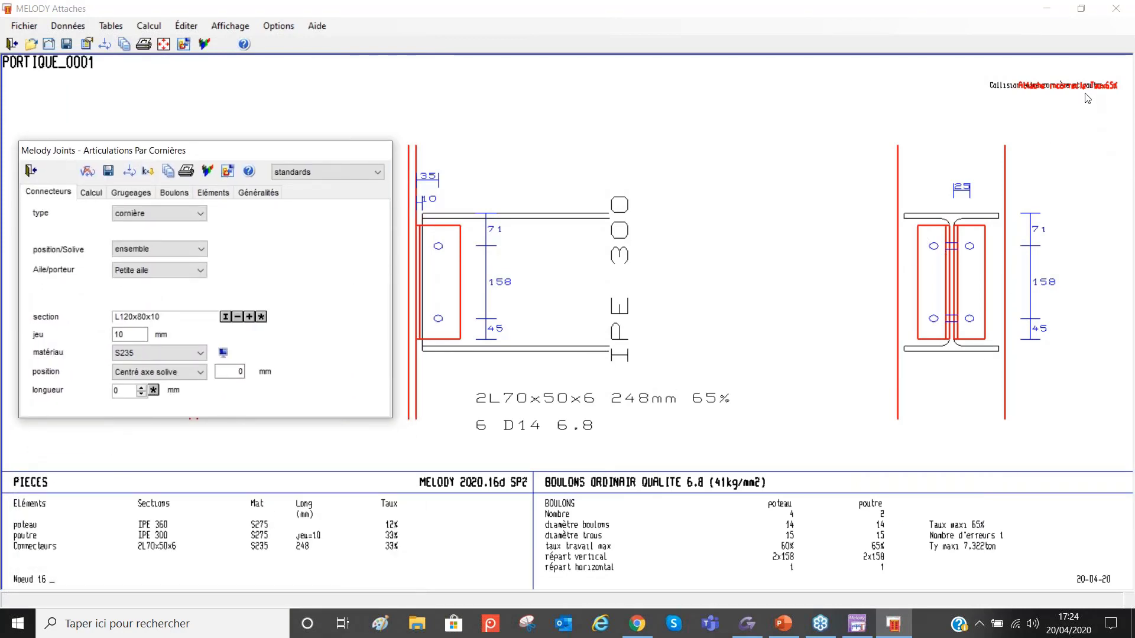
pyautogui.moveTo(182, 155); pyautogui.dragTo(209, 158)
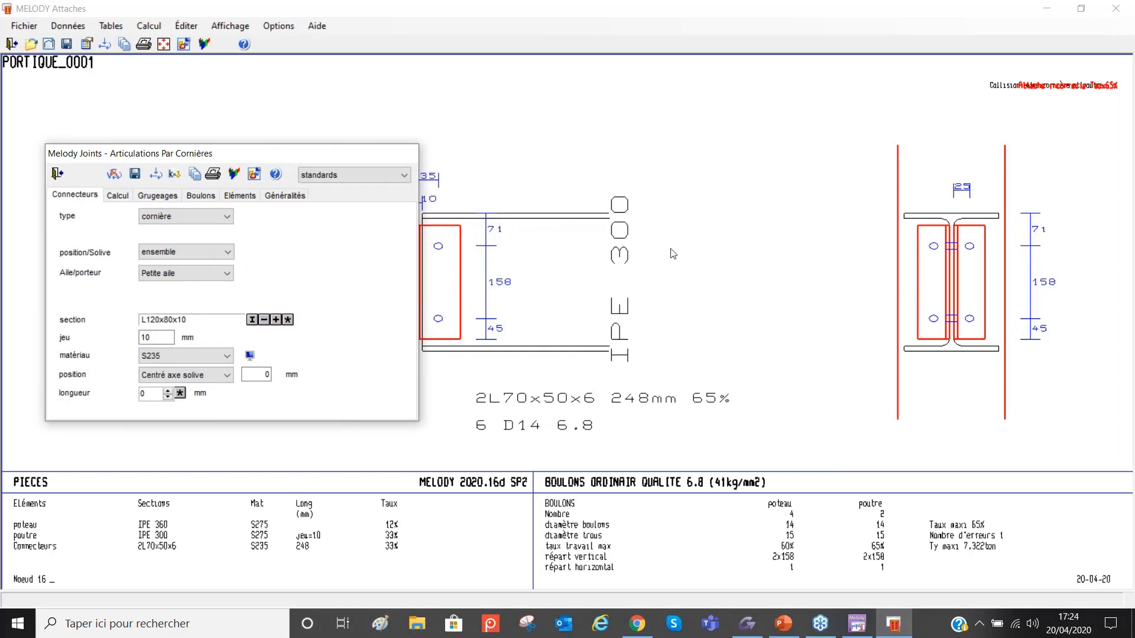
pyautogui.click(133, 174)
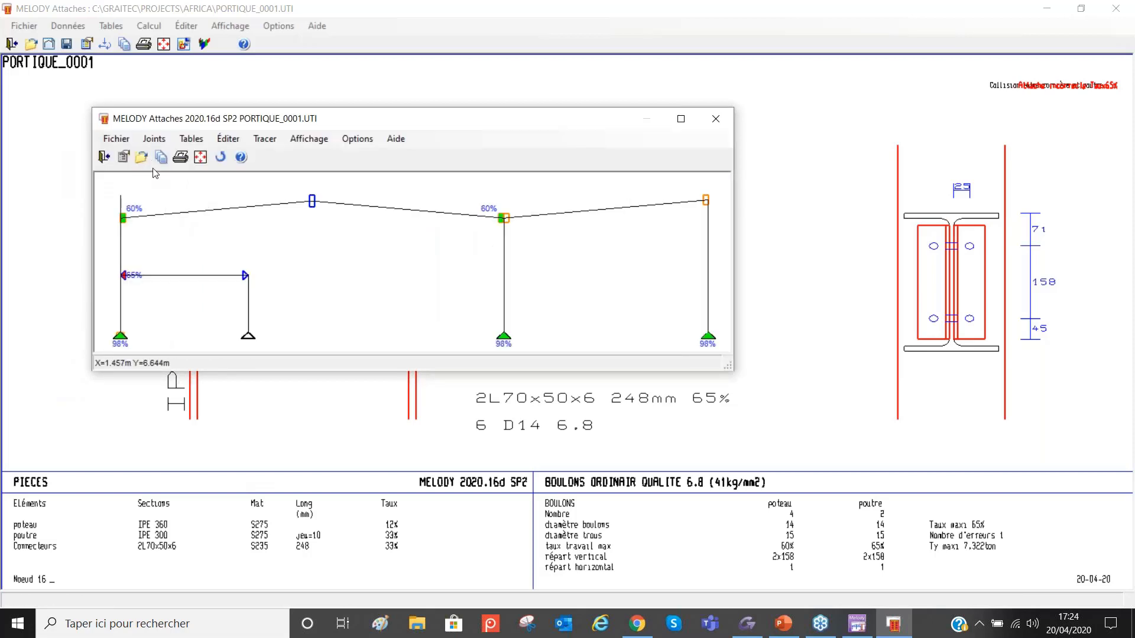
pyautogui.click(105, 157)
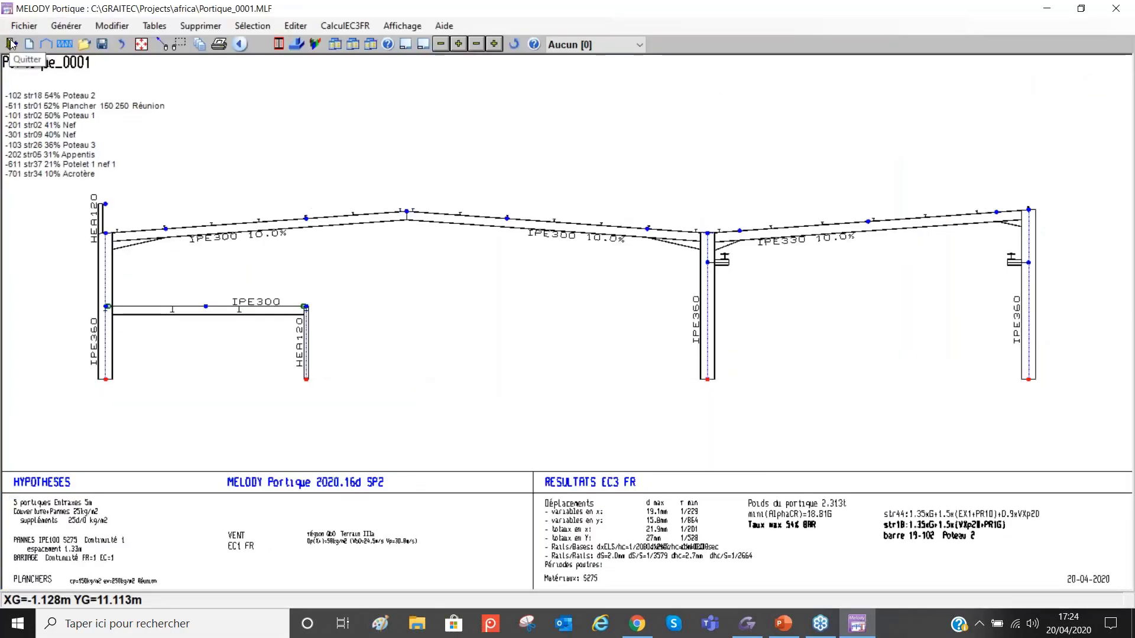
pyautogui.click(783, 623)
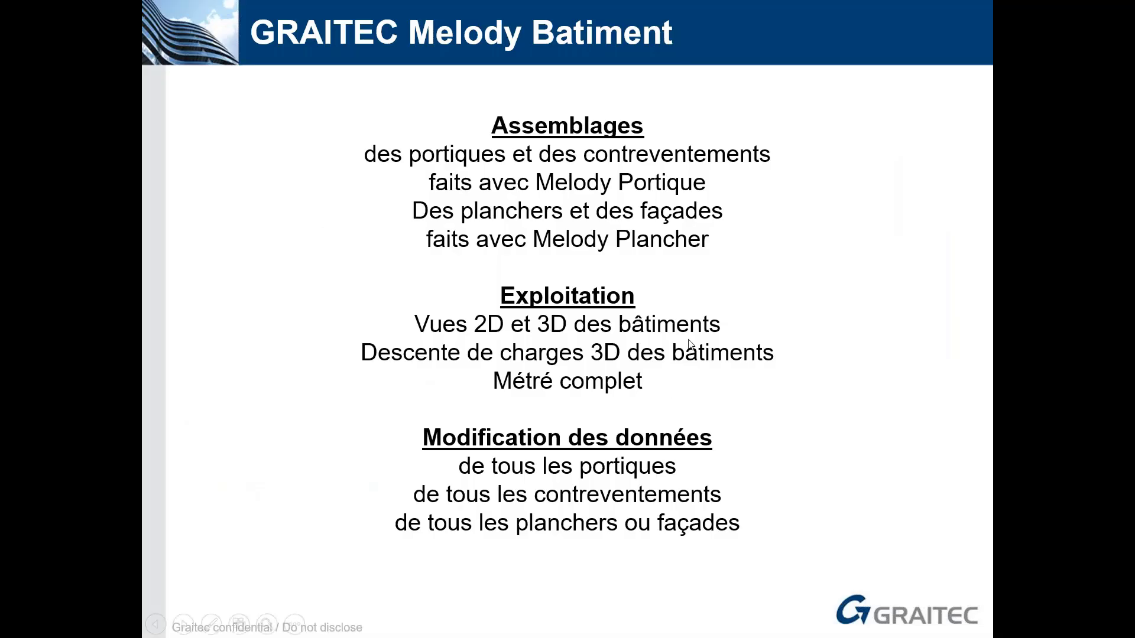
pyautogui.click(692, 343)
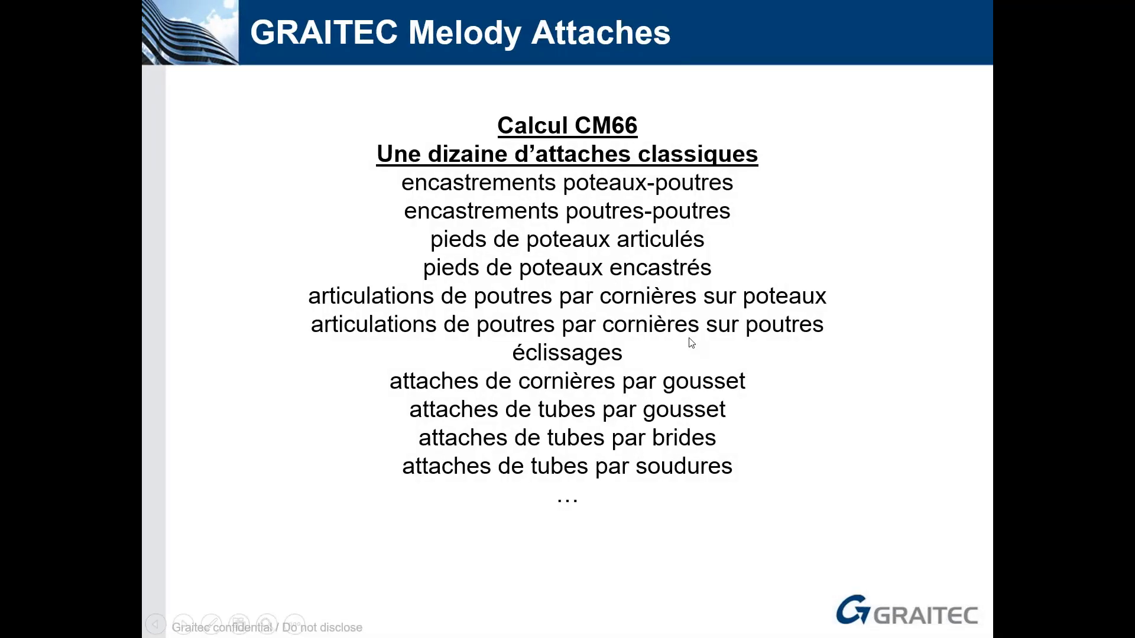
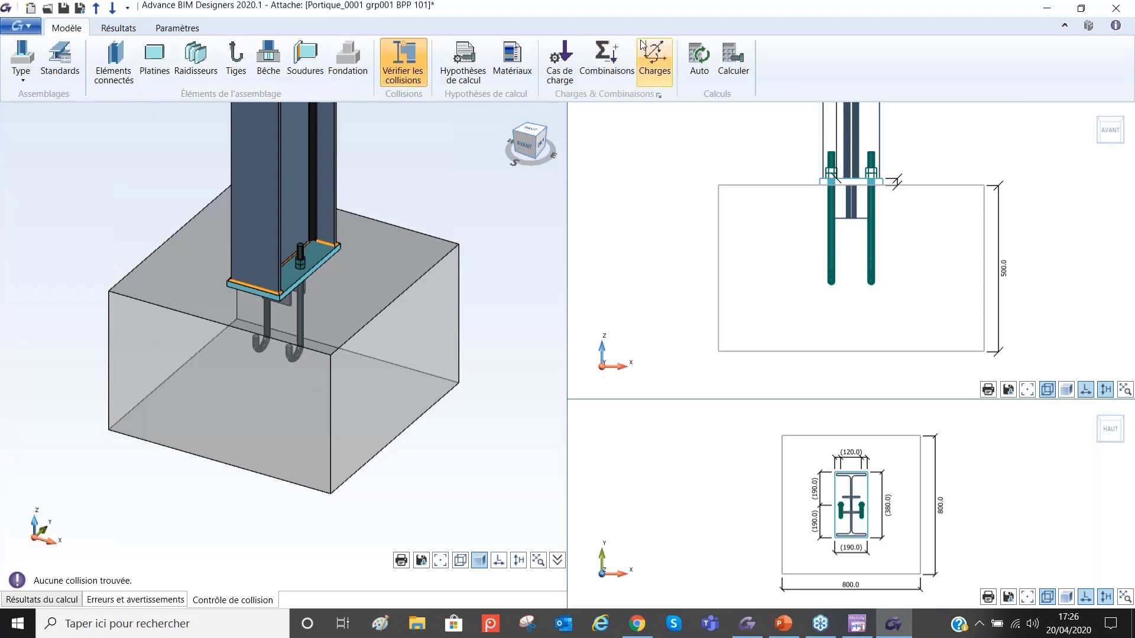
# Step: Review the column base's load definitions, then open the BIM Designers file Portique_0001 grp002 MEP 101-201.gbim without saving the current connection
pyautogui.click(668, 59)
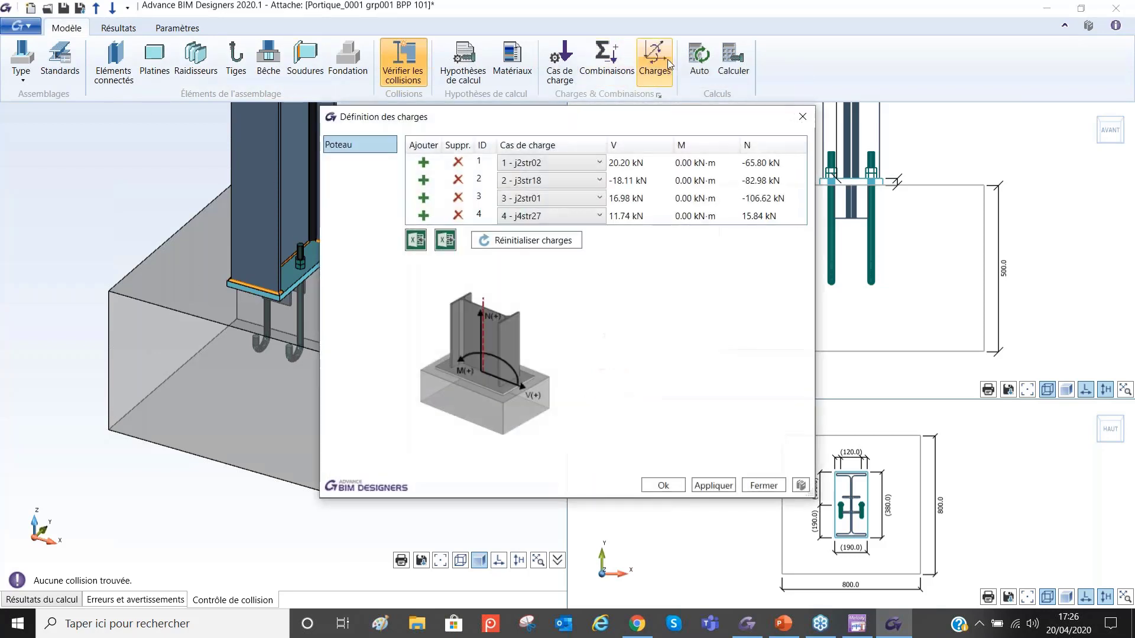
pyautogui.click(803, 116)
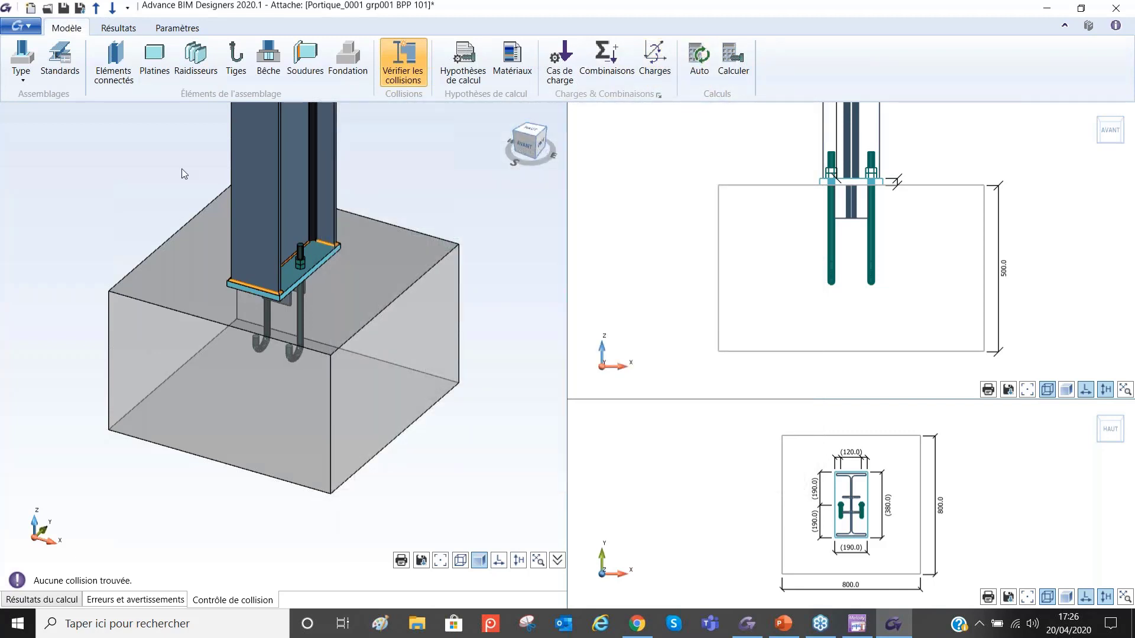
pyautogui.click(47, 8)
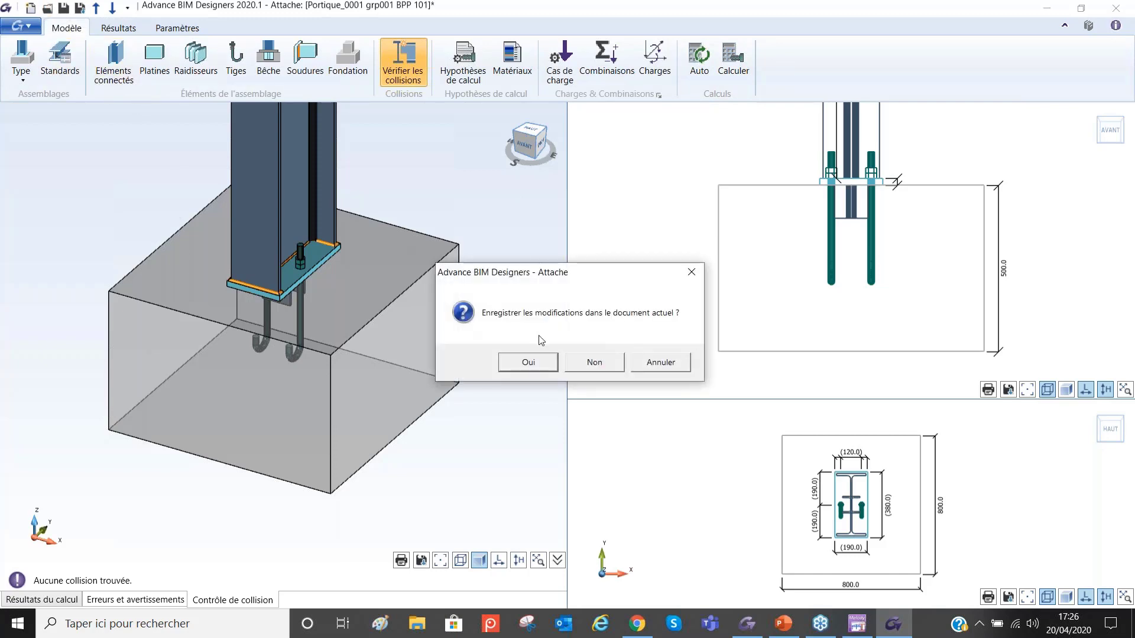
pyautogui.click(594, 362)
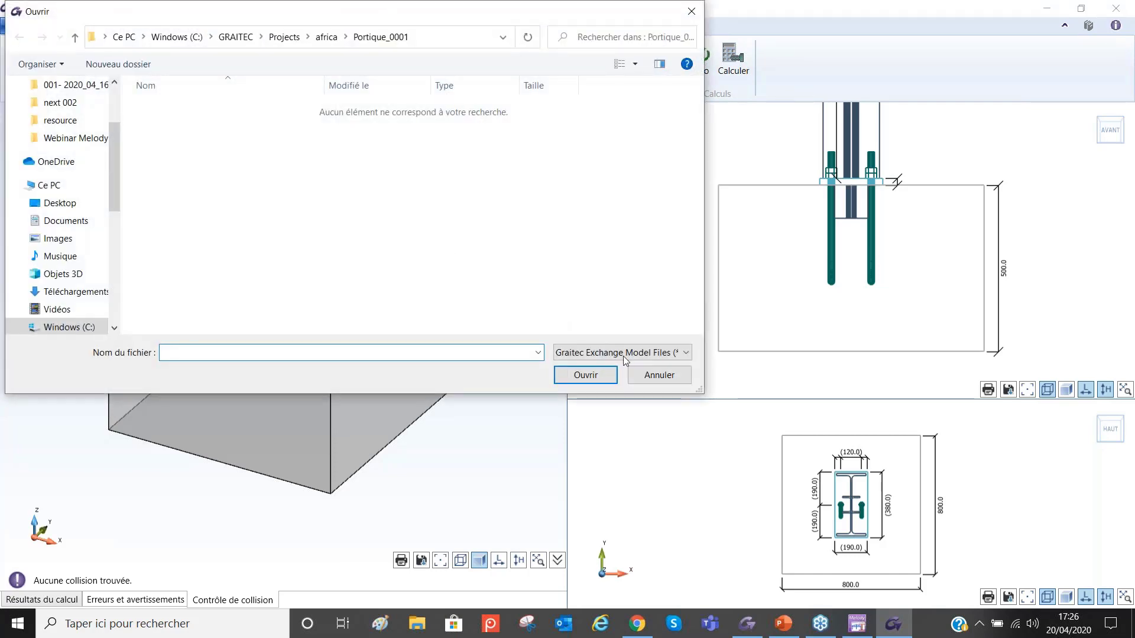
pyautogui.click(626, 355)
pyautogui.click(608, 371)
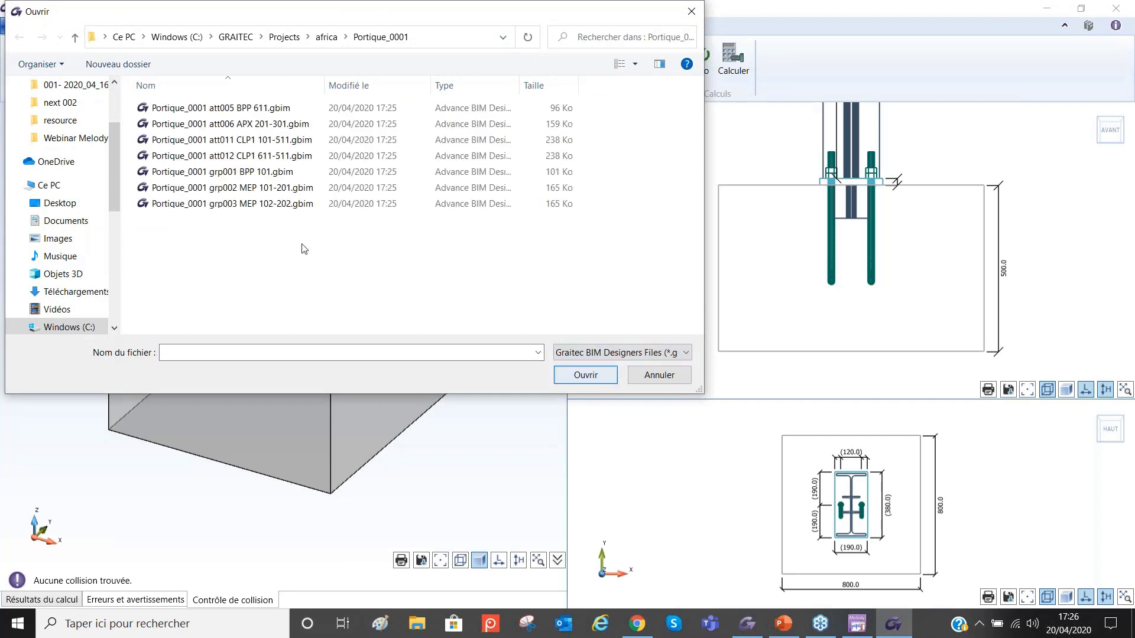
pyautogui.doubleClick(284, 189)
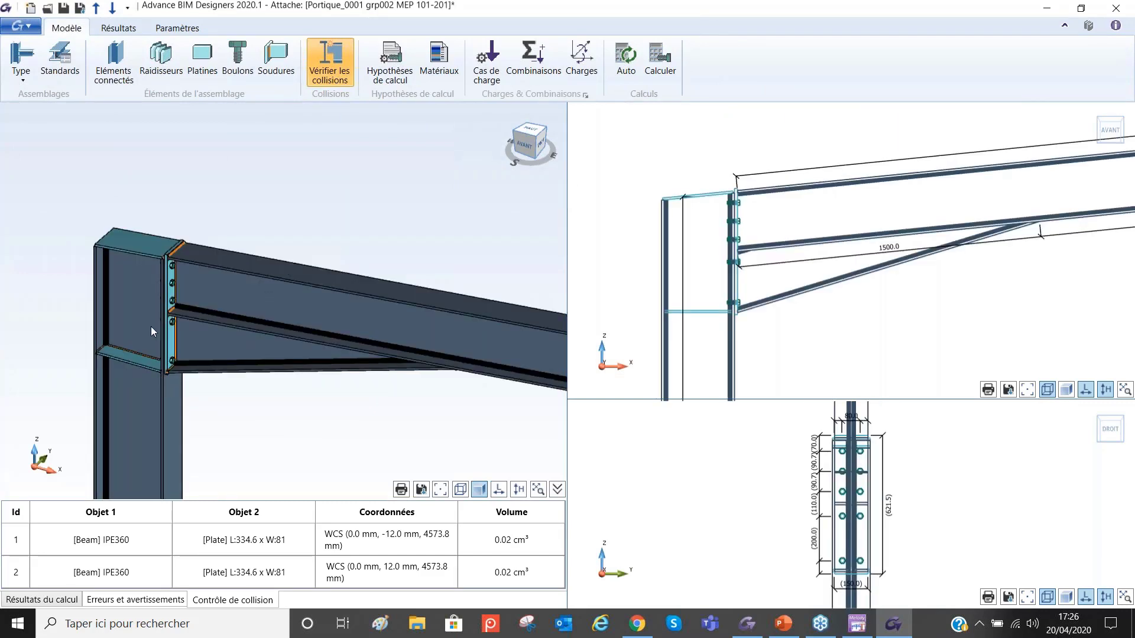
# Step: Inspect the column-to-rafter connection in 3D, turn on automatic calculation and show its calculation results
pyautogui.scroll(2, 168, 282)
pyautogui.scroll(2, 168, 282)
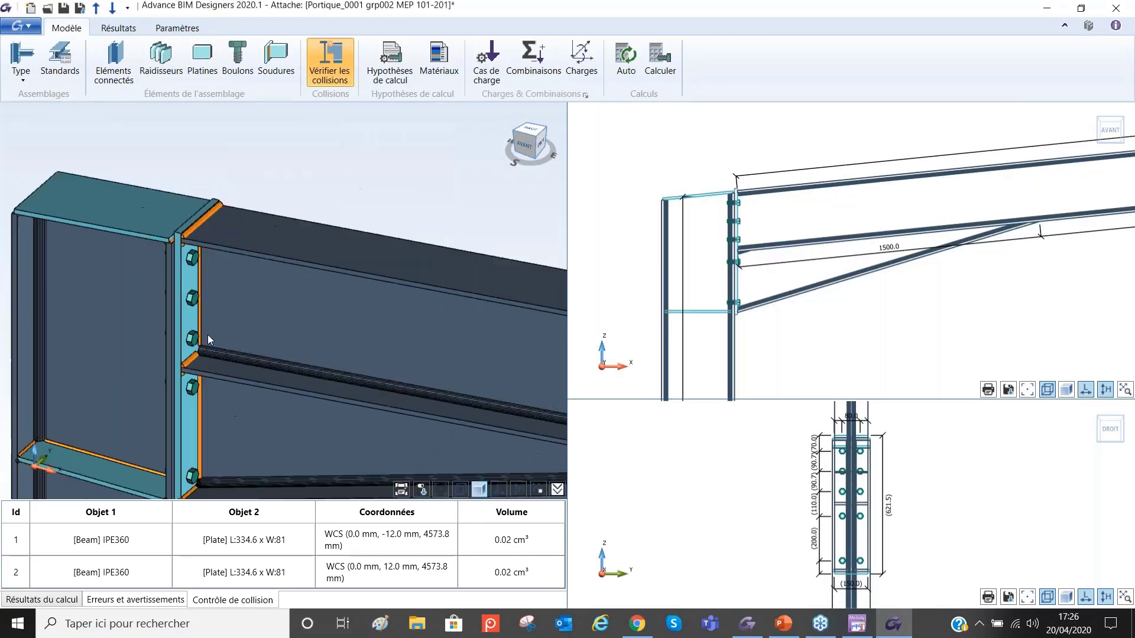
pyautogui.scroll(-3, 208, 334)
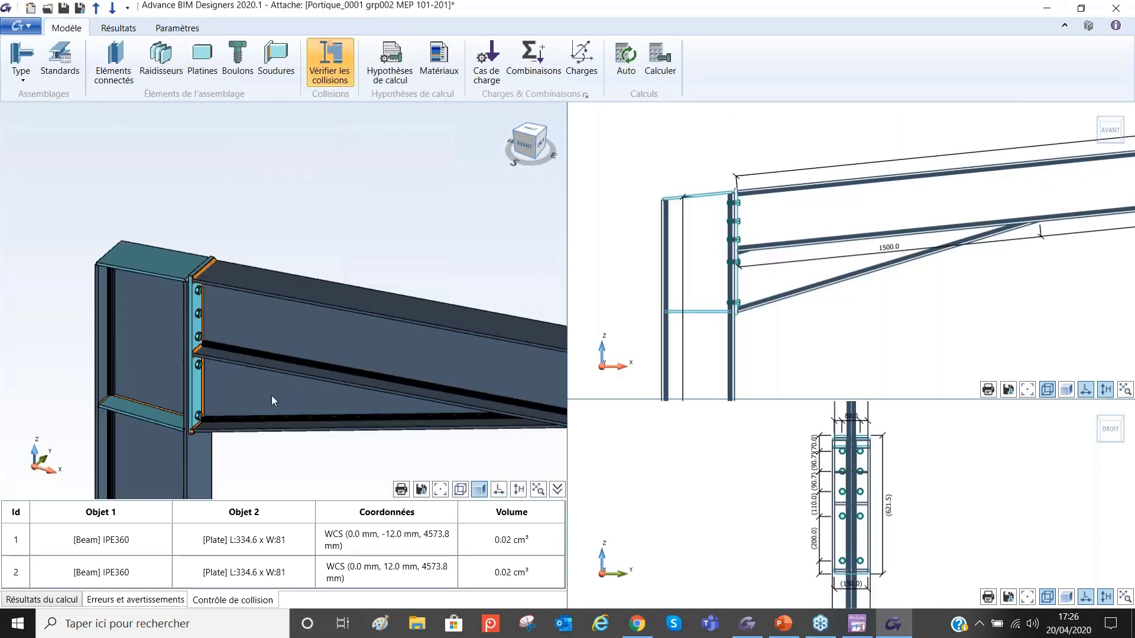
pyautogui.click(624, 59)
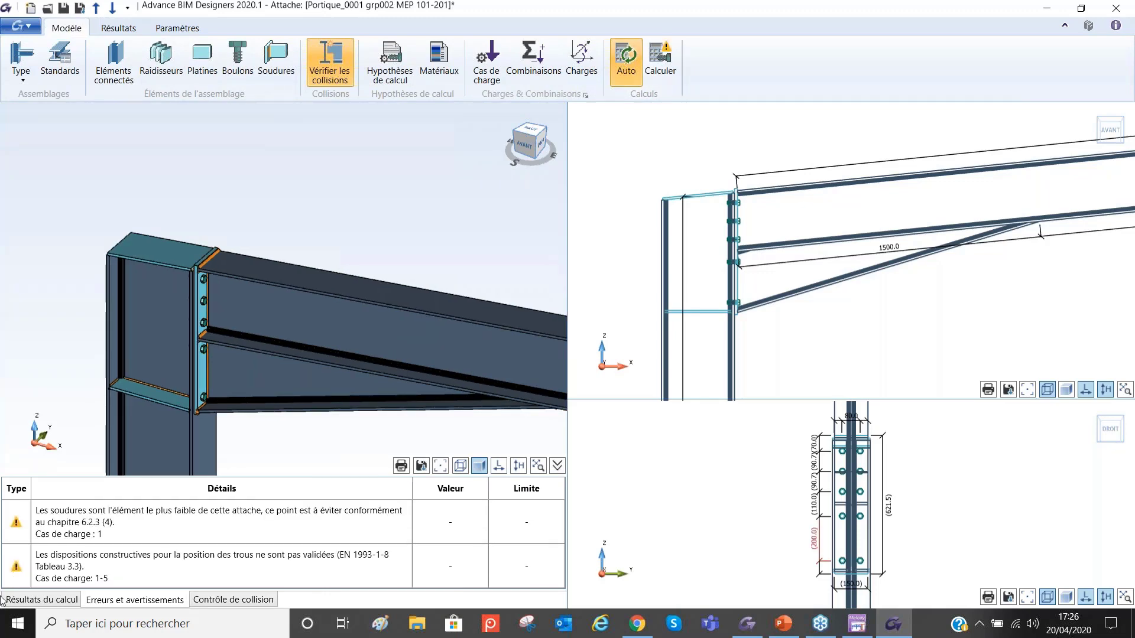
pyautogui.click(61, 599)
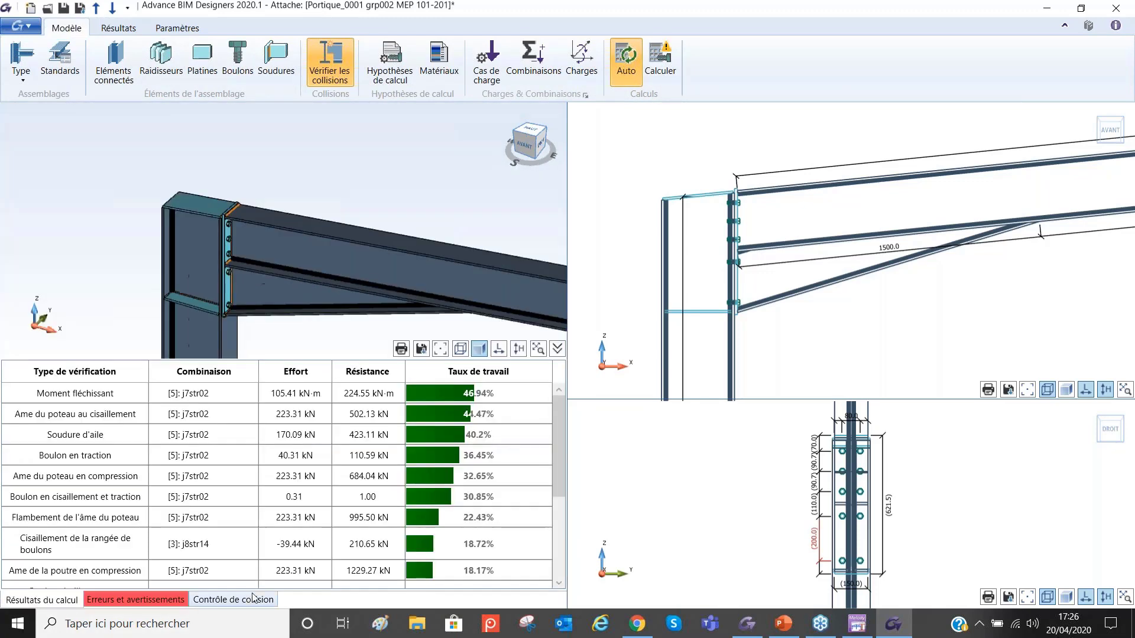
pyautogui.scroll(5, 228, 241)
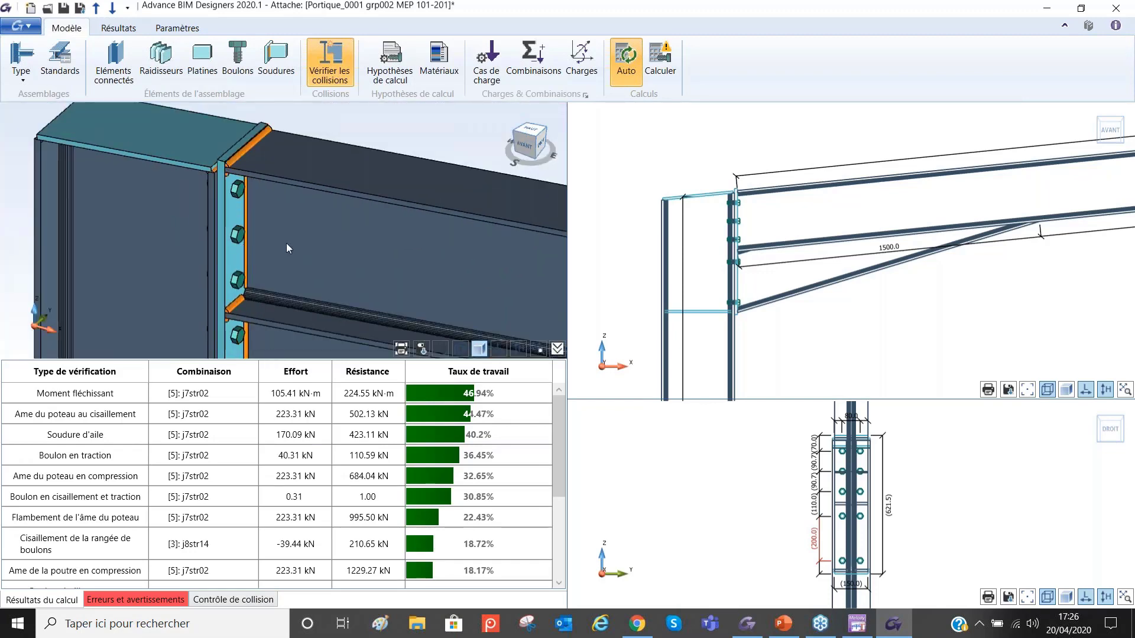
pyautogui.scroll(-2, 286, 243)
pyautogui.scroll(-3, 296, 215)
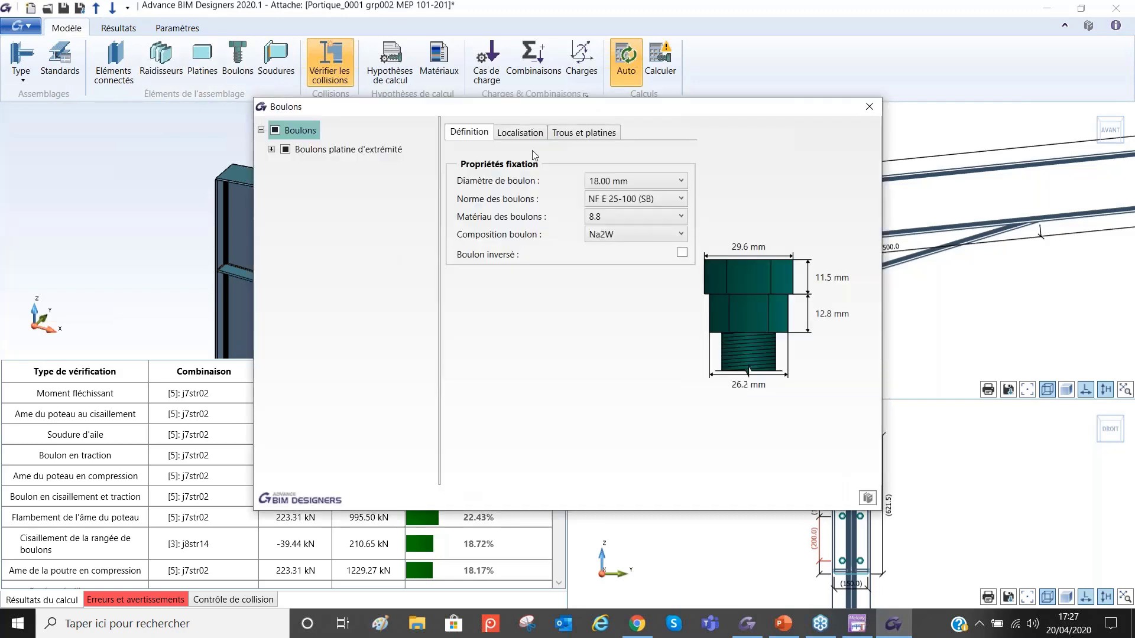
# Step: Set the number of bolt rows in end plate bolt group 1 to 2 and close the bolt settings
pyautogui.click(271, 149)
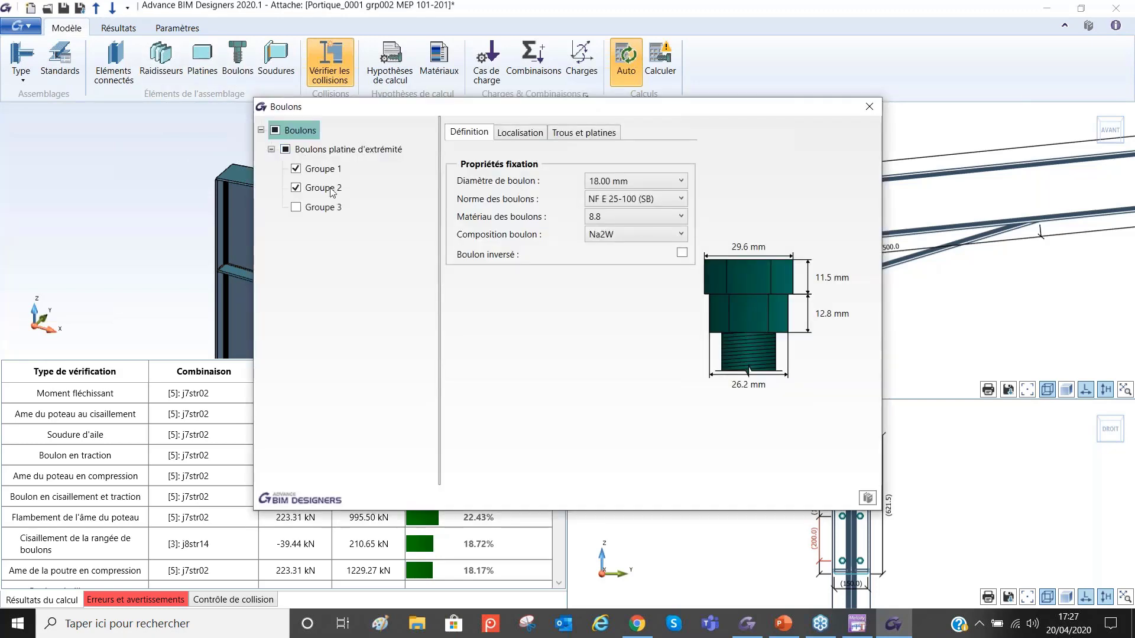
pyautogui.click(322, 170)
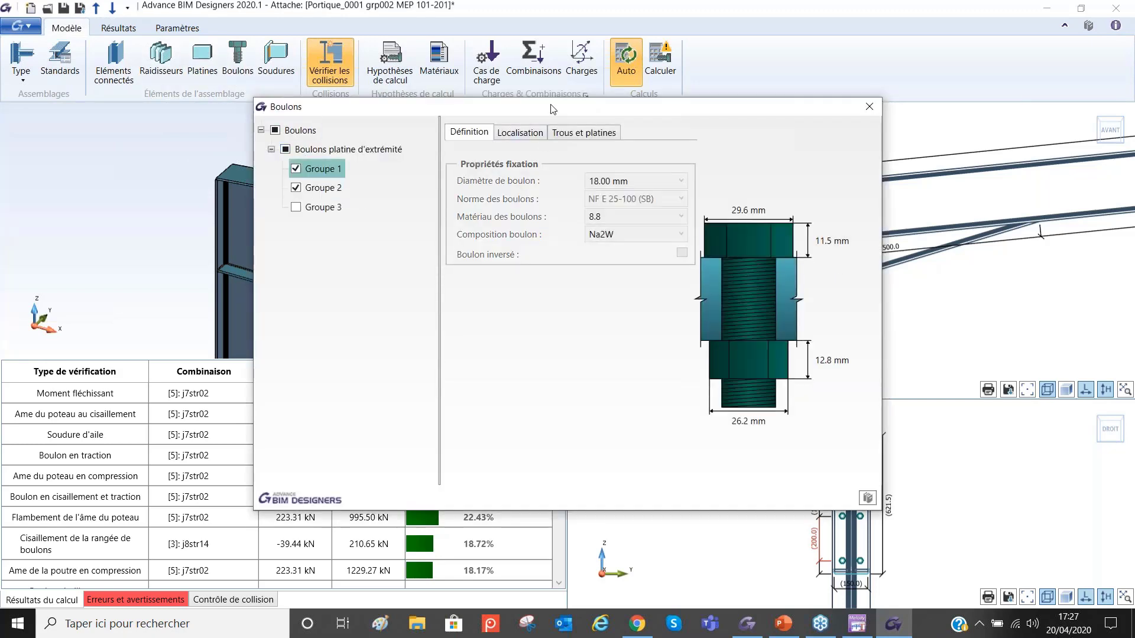
pyautogui.moveTo(551, 106); pyautogui.dragTo(605, 277)
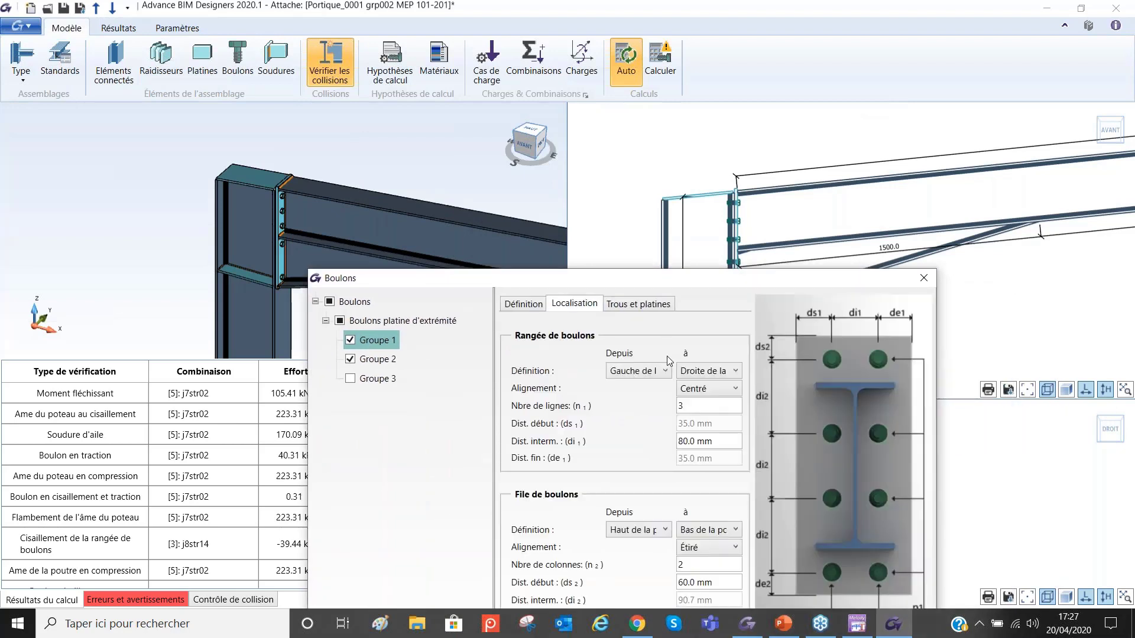
pyautogui.click(574, 305)
pyautogui.doubleClick(712, 407)
pyautogui.write('2')
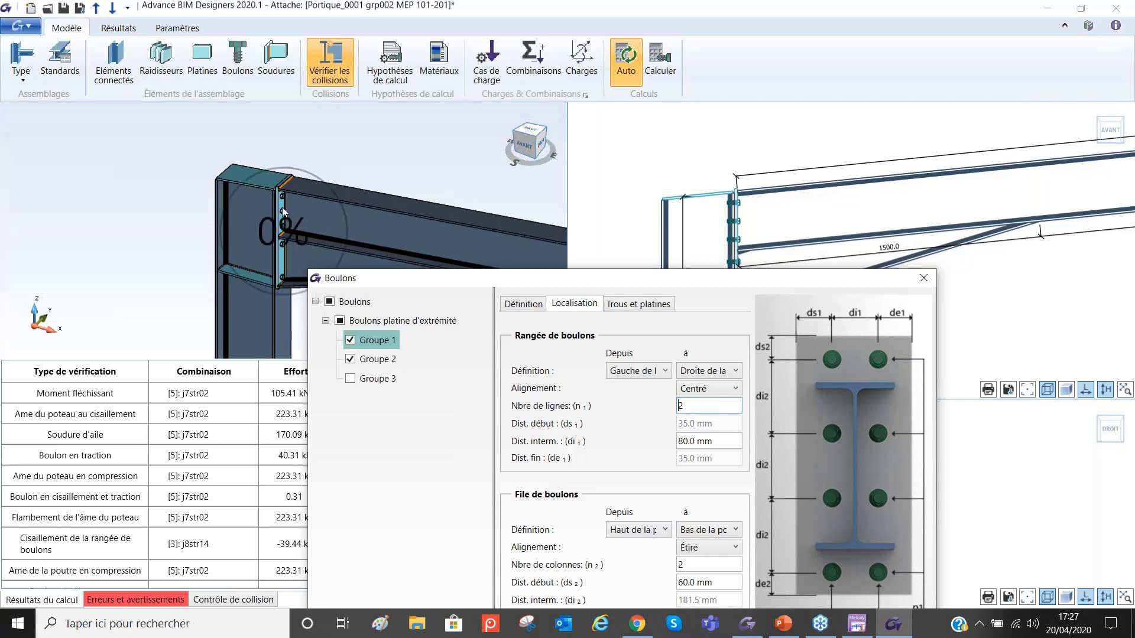
pyautogui.click(924, 278)
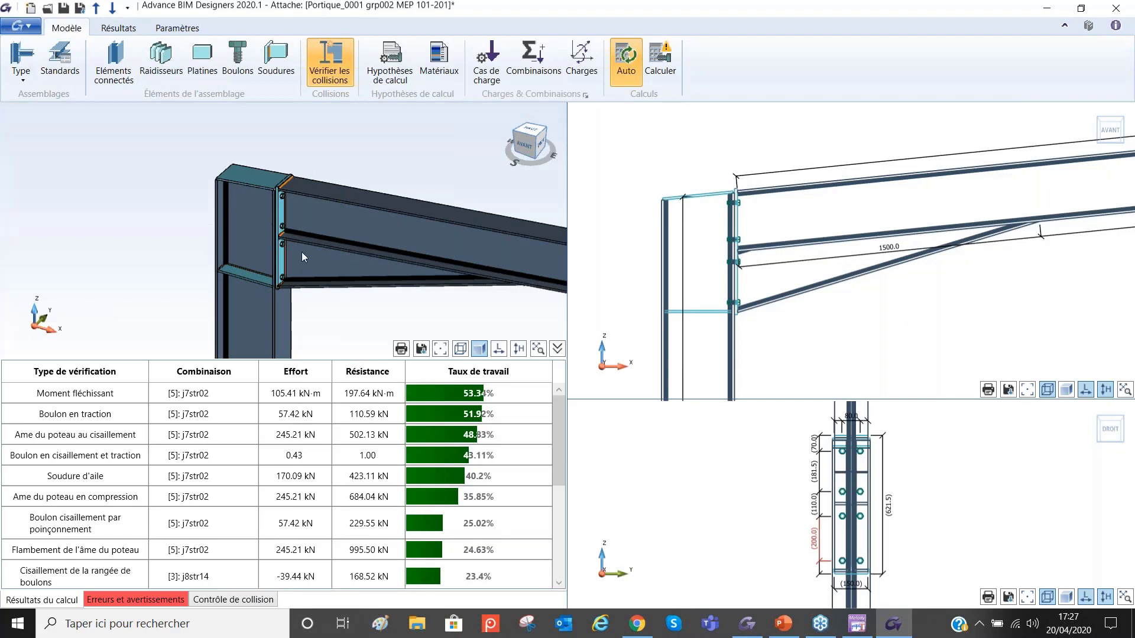
# Step: Remove the column's lower stiffener from the column-to-rafter connection and close the stiffener settings
pyautogui.scroll(3, 292, 246)
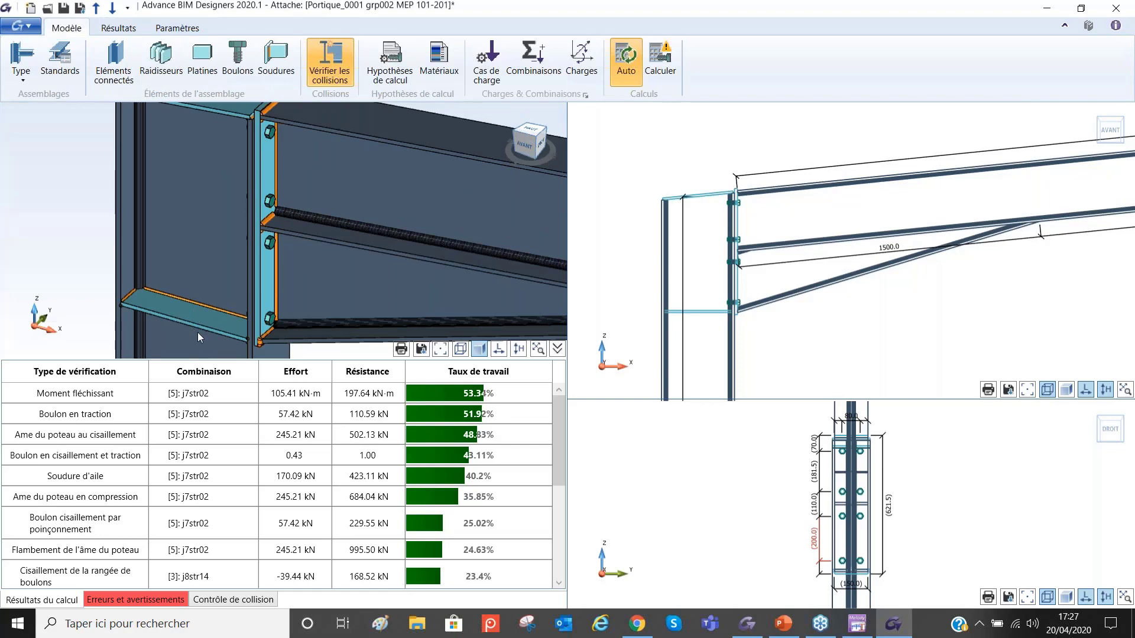
pyautogui.click(156, 65)
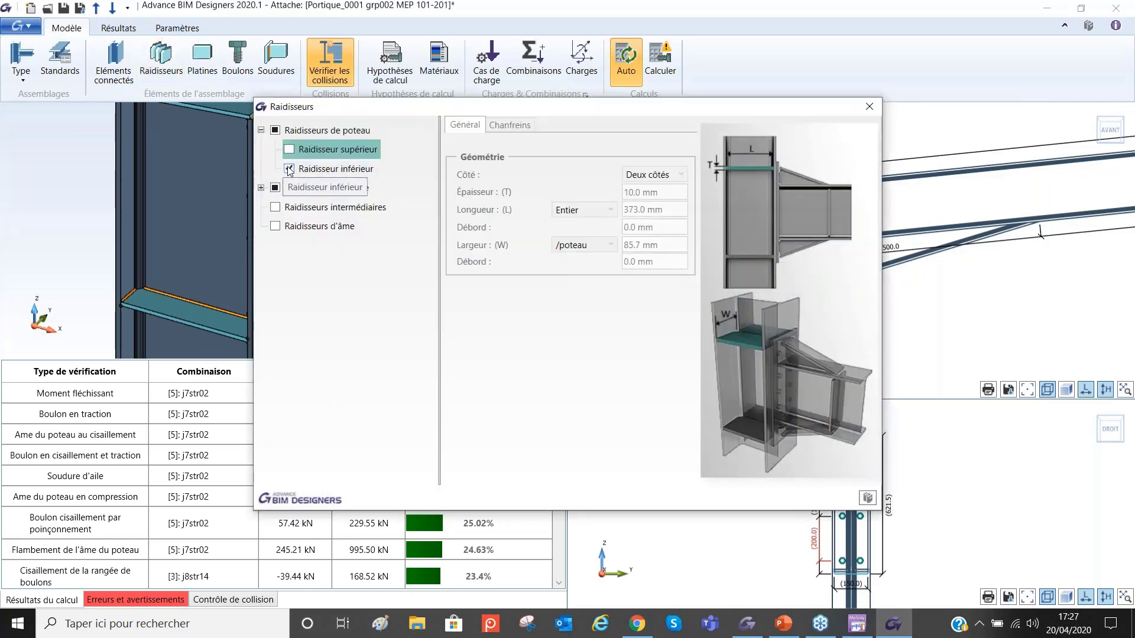
pyautogui.click(289, 169)
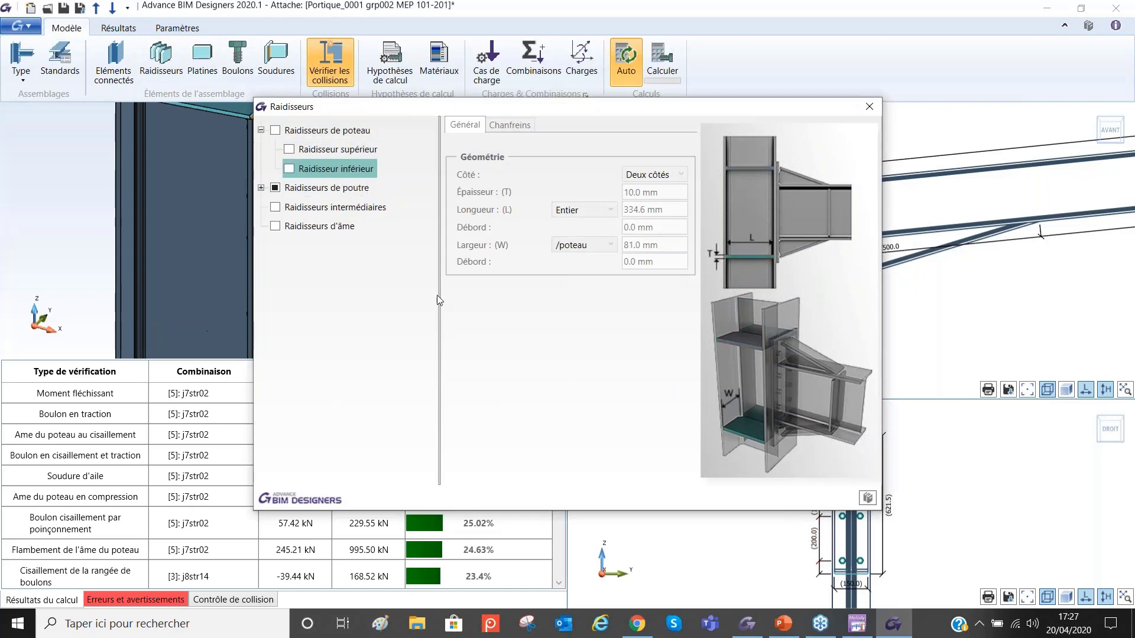
pyautogui.click(870, 106)
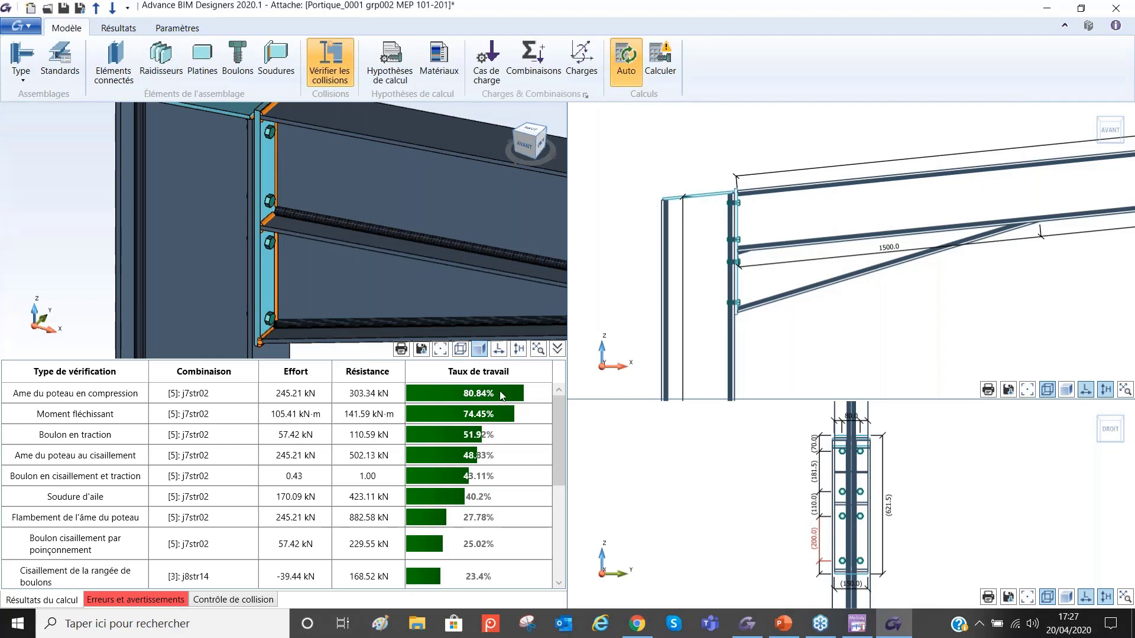
# Step: Preview the connection's calculation note with all its chapters and enlarge the report viewer to full size
pyautogui.click(121, 29)
pyautogui.click(214, 59)
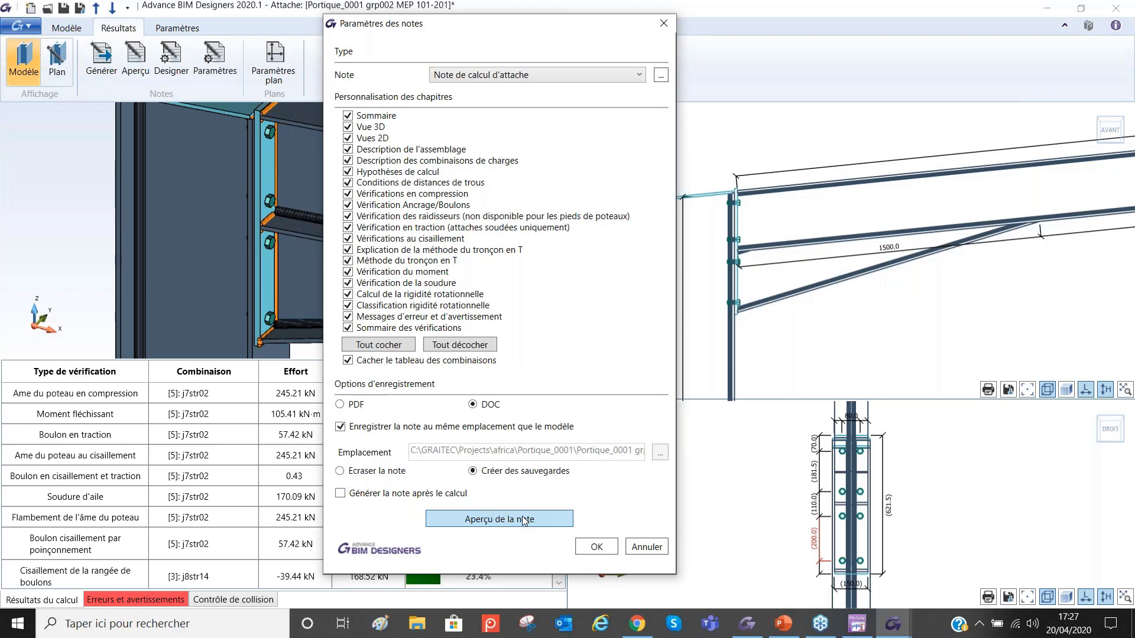
pyautogui.click(524, 521)
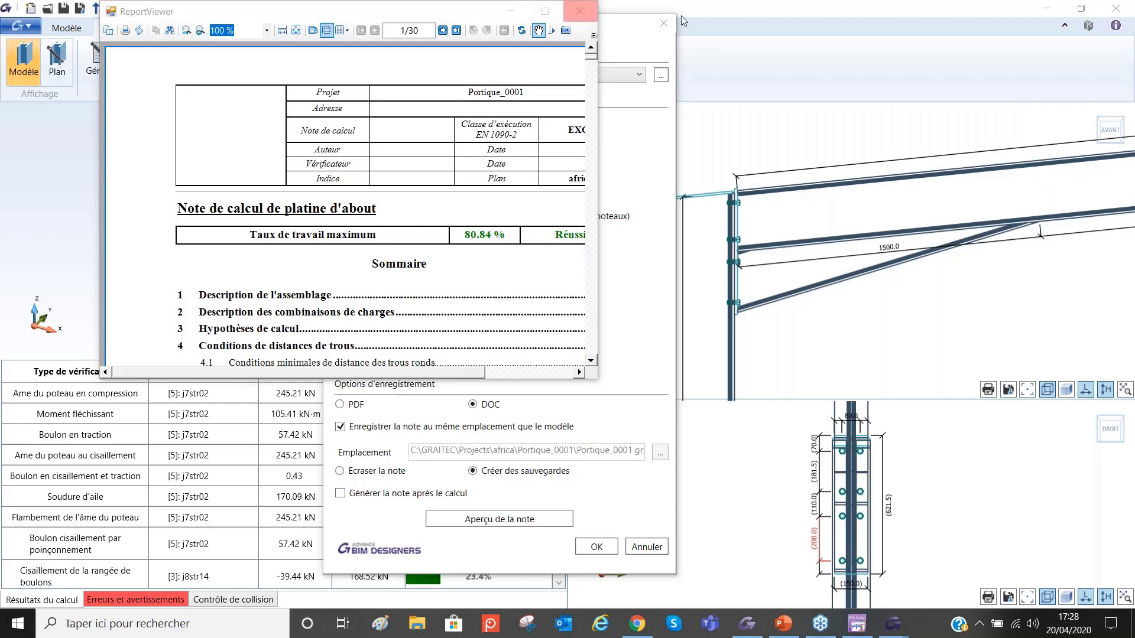
pyautogui.click(547, 13)
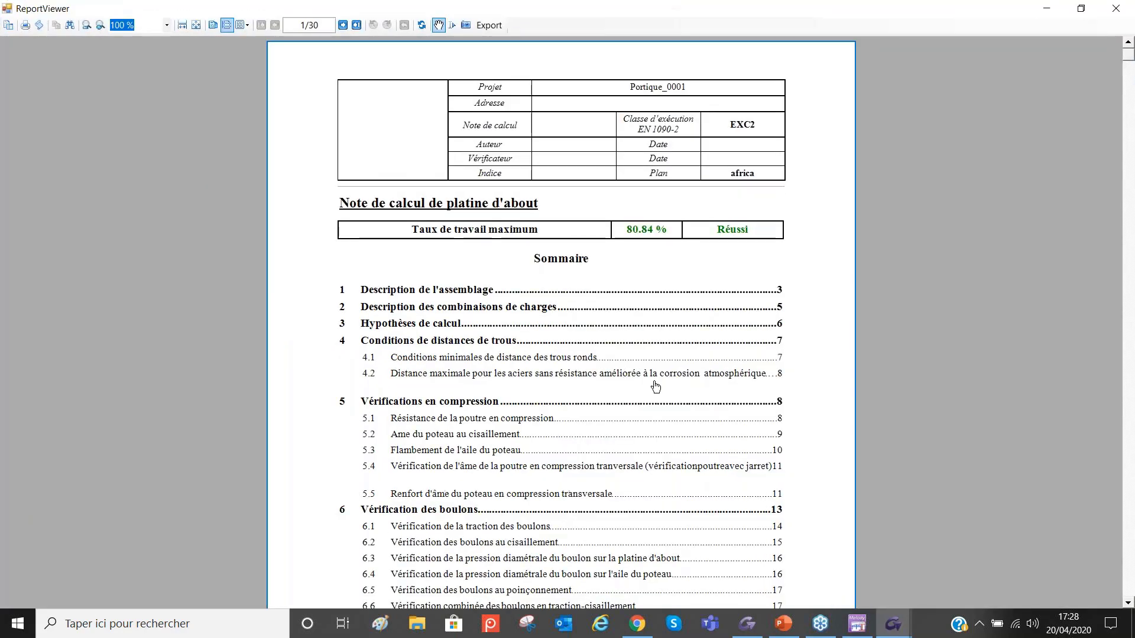
# Step: Examine the note's assembly description, hole distances, and compression and shear checks, then close the report and the note settings
pyautogui.scroll(-10, 655, 383)
pyautogui.scroll(-15, 656, 382)
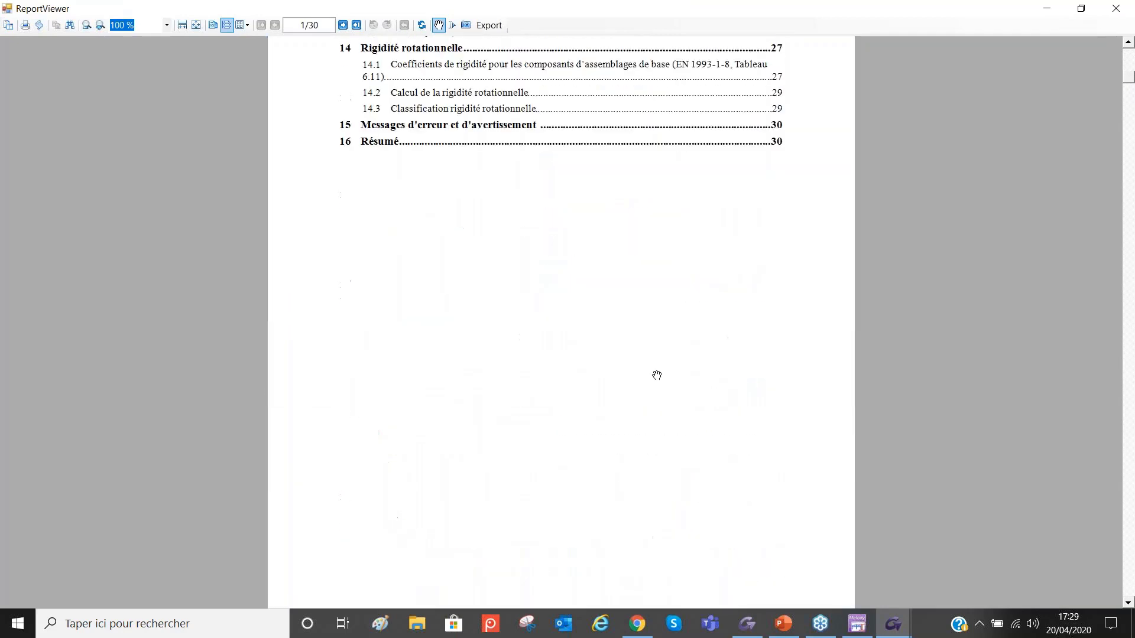
pyautogui.scroll(-12, 658, 376)
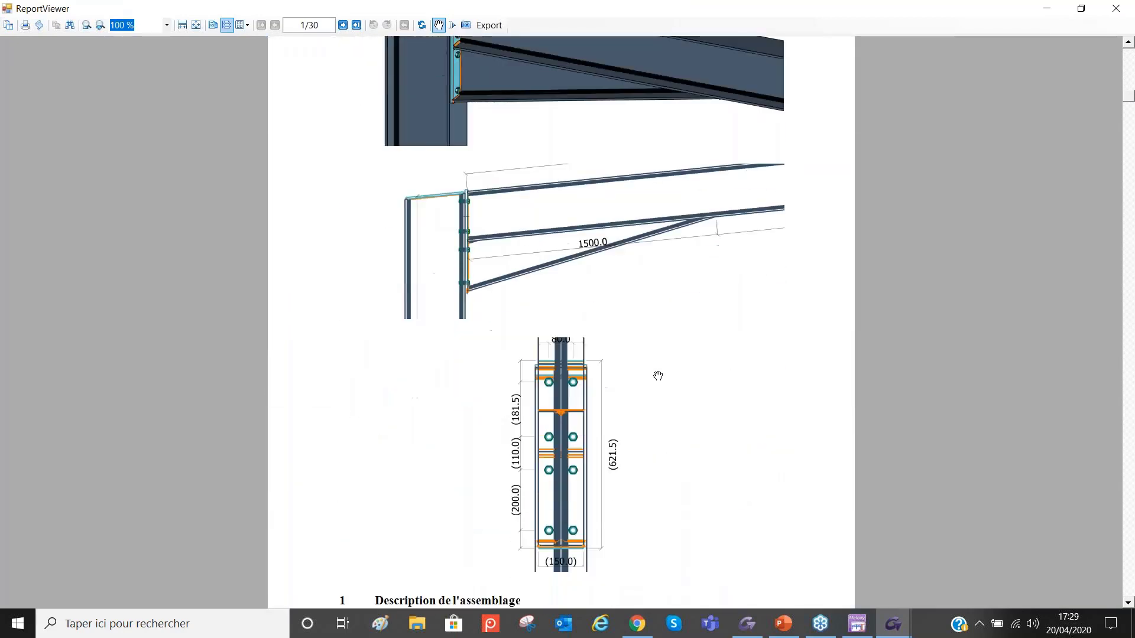
pyautogui.scroll(-15, 658, 376)
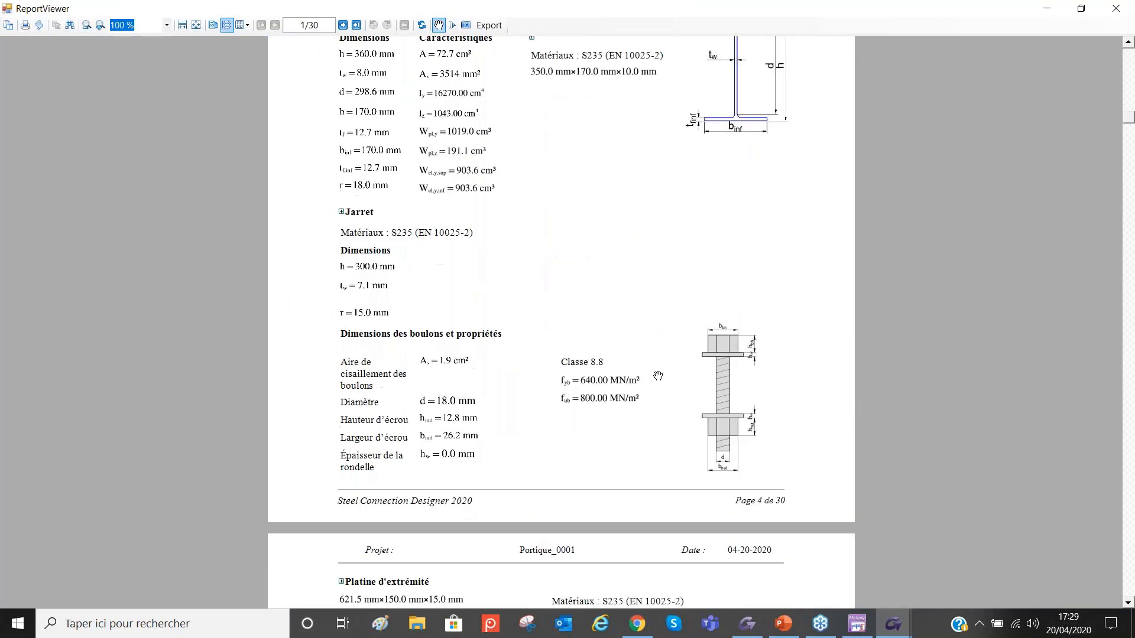
pyautogui.scroll(-15, 658, 376)
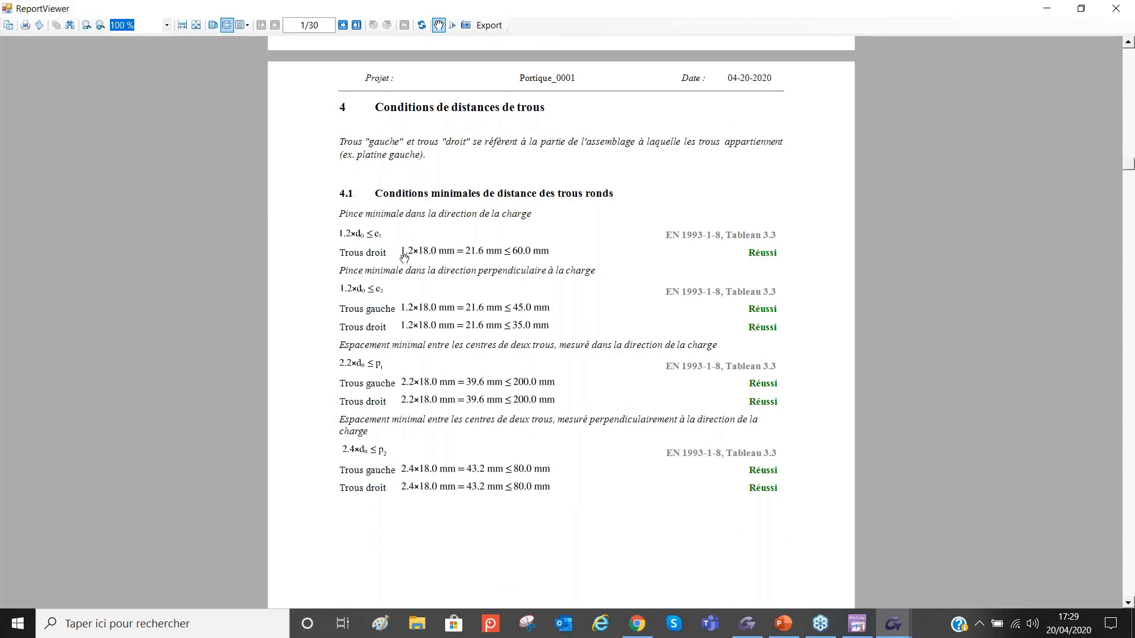
pyautogui.scroll(-20, 600, 334)
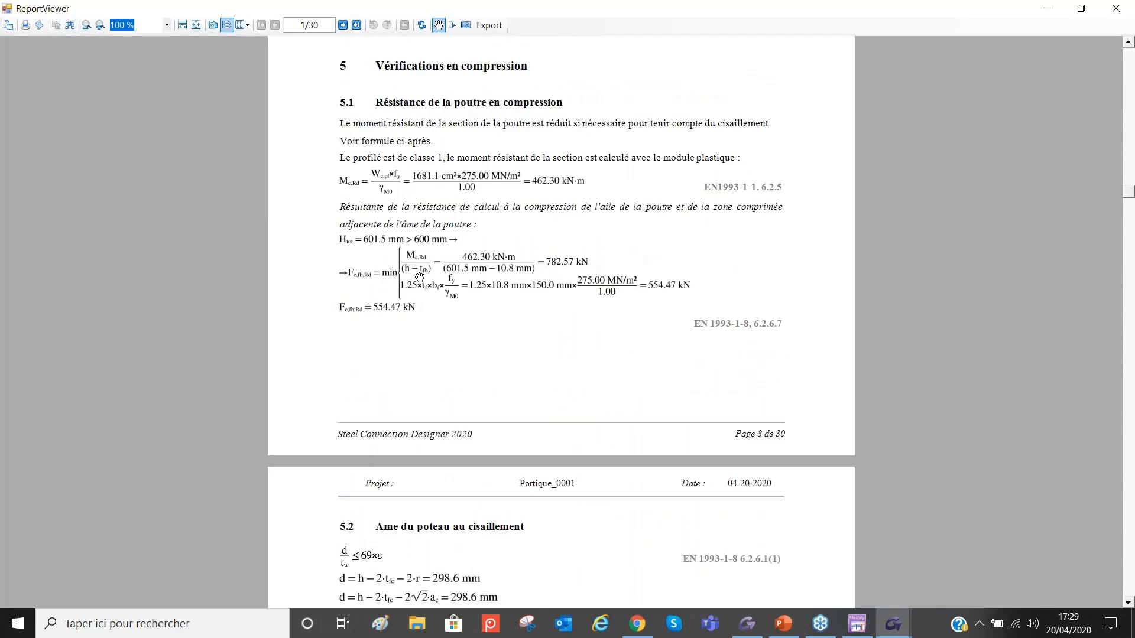
pyautogui.scroll(-3, 556, 298)
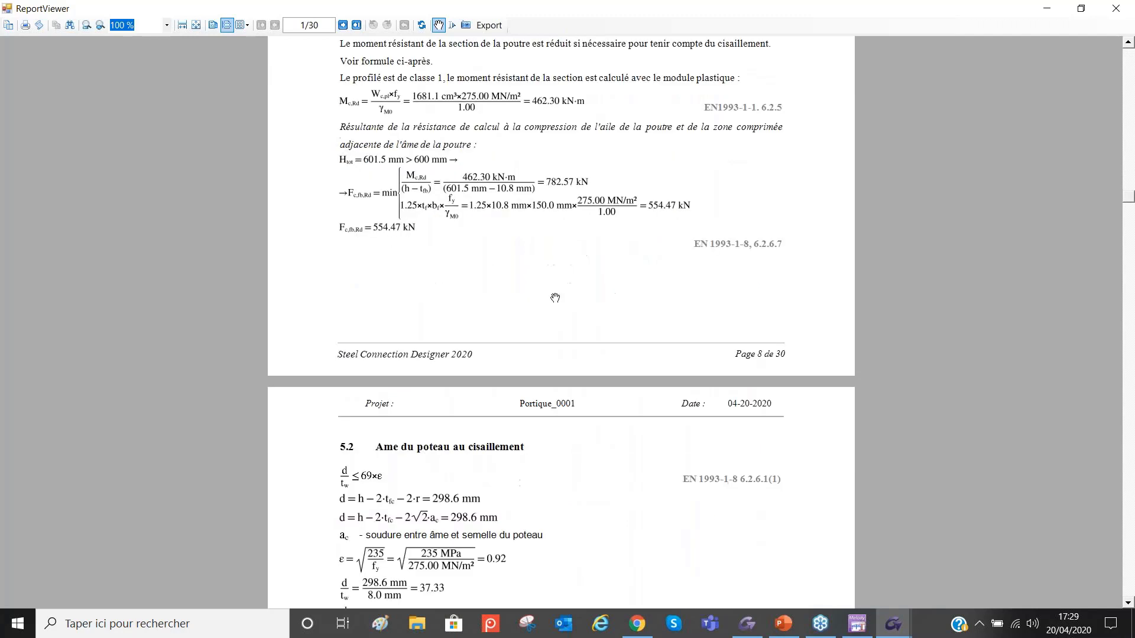
pyautogui.scroll(-12, 555, 298)
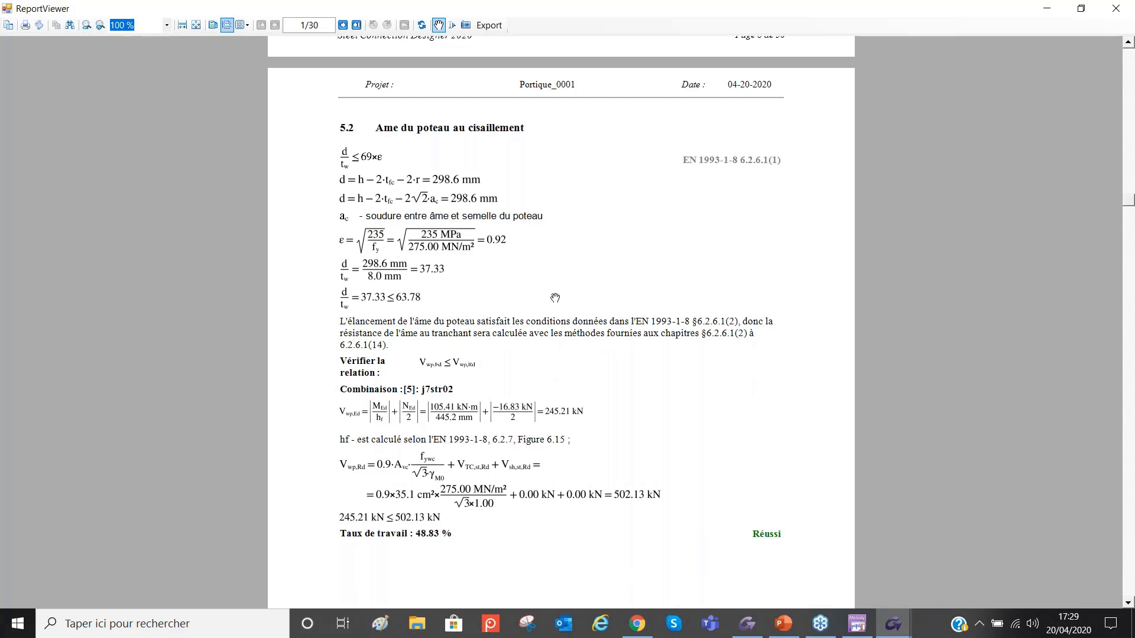
pyautogui.click(1124, 10)
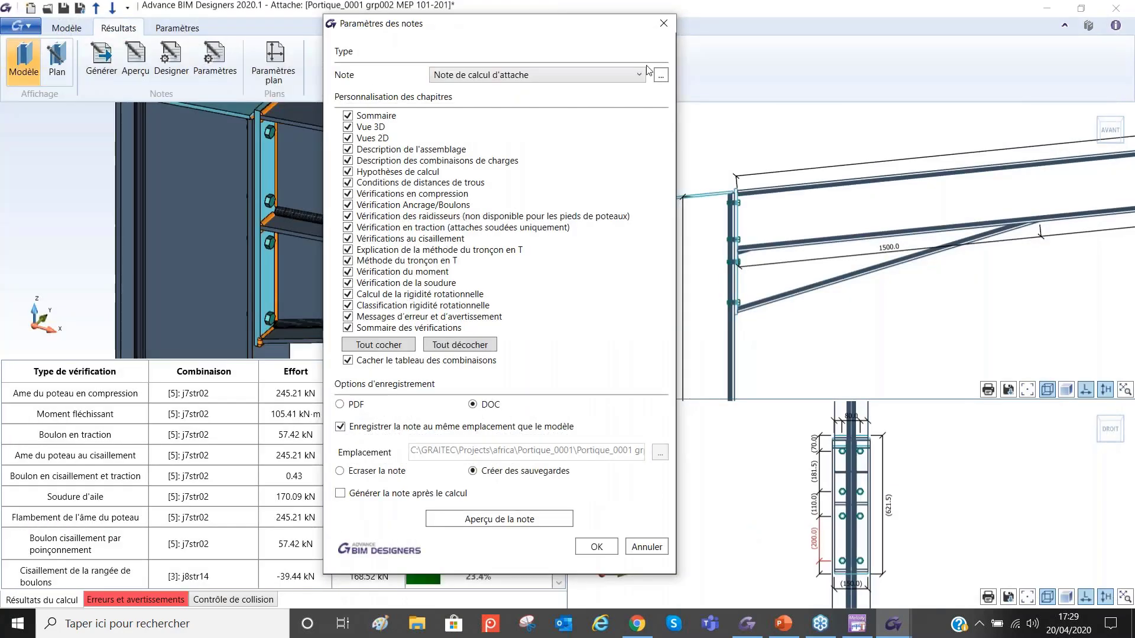
pyautogui.click(665, 24)
# Step: Browse the catalogue of connection types, from column bases to splices and HSS bracing
pyautogui.click(67, 27)
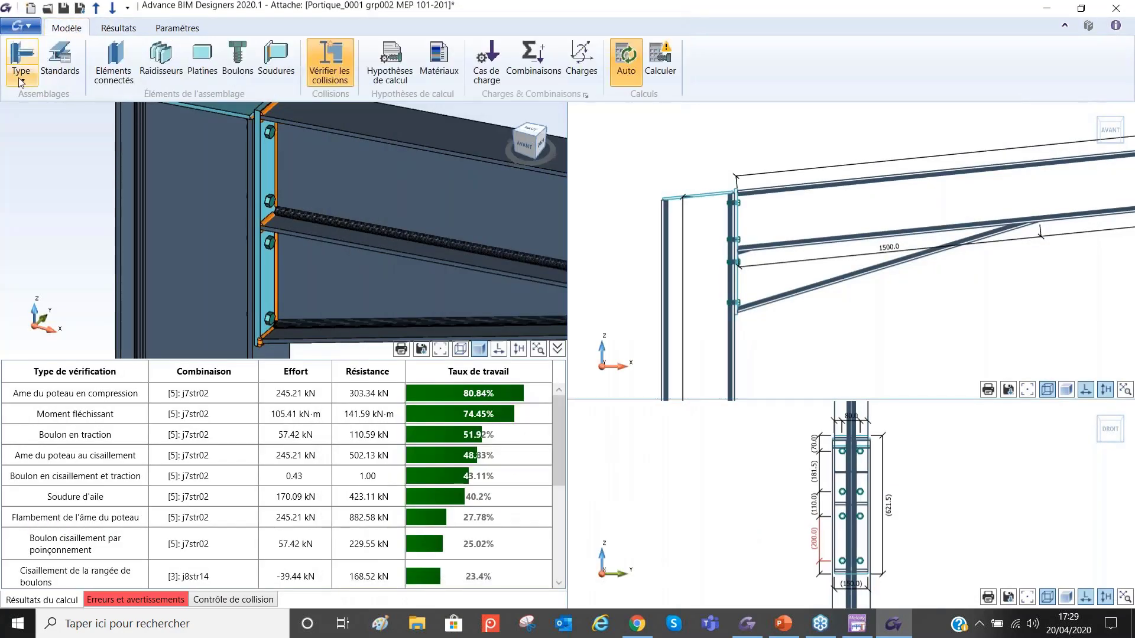
pyautogui.click(22, 80)
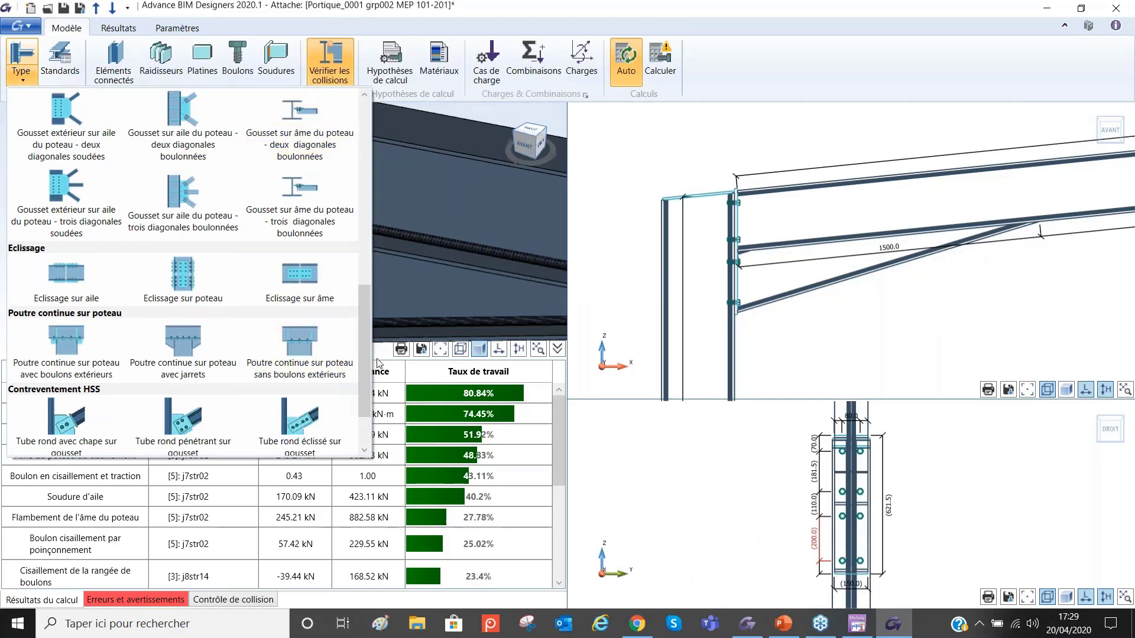
pyautogui.moveTo(367, 339); pyautogui.dragTo(370, 136)
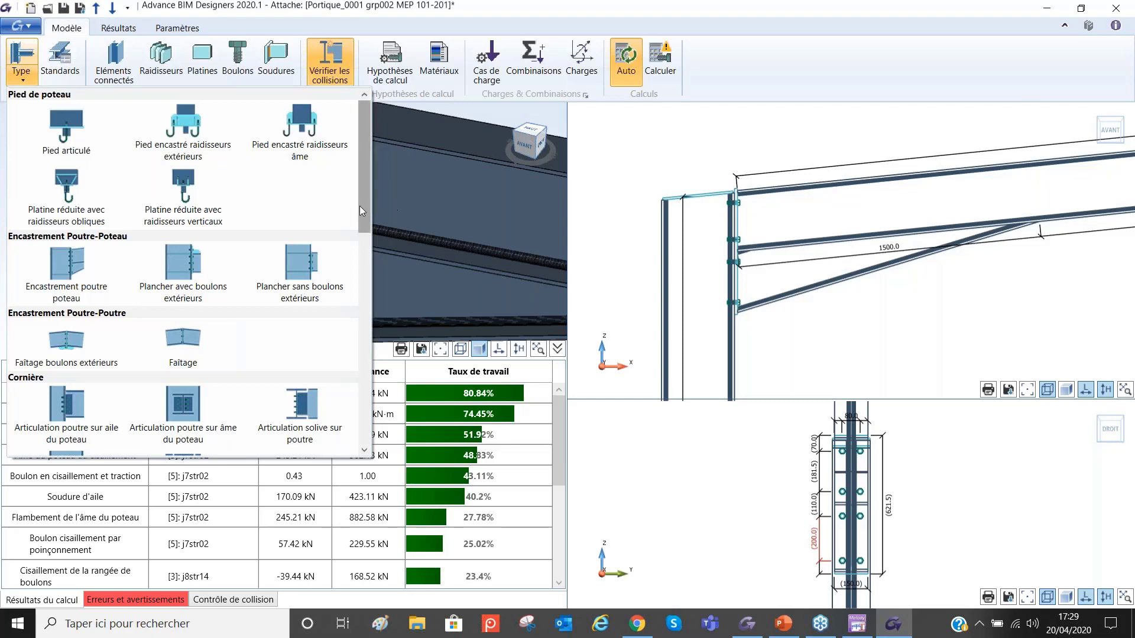
pyautogui.moveTo(364, 207); pyautogui.dragTo(366, 426)
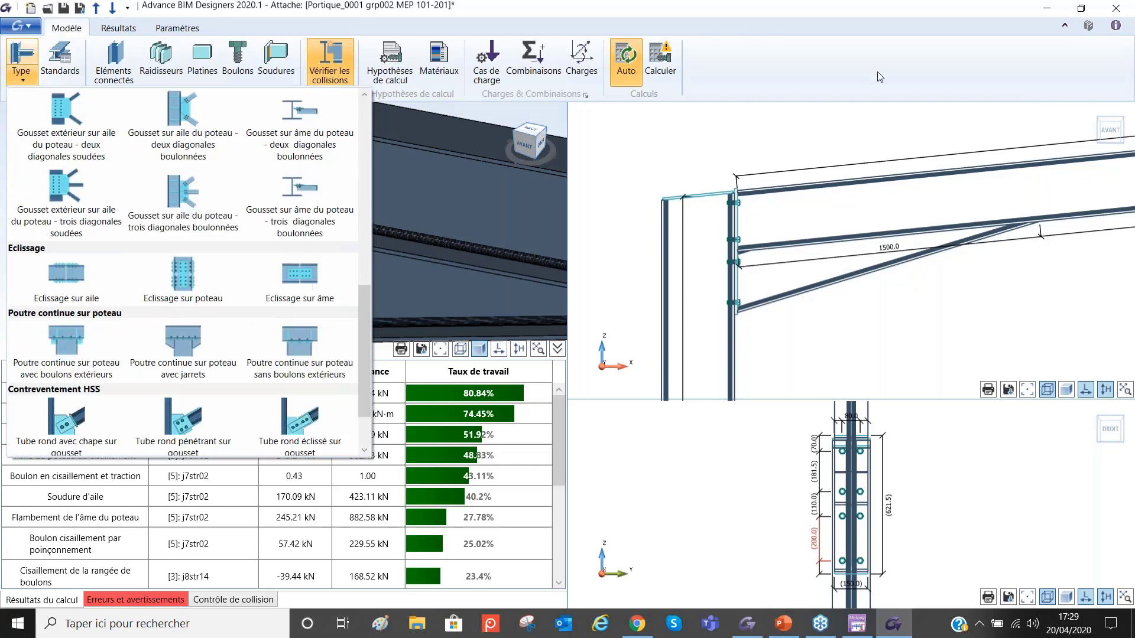
# Step: Close Advance BIM Designers without saving the connection changes and return to the portal frame in MELODY Portique
pyautogui.click(1072, 42)
pyautogui.click(1116, 8)
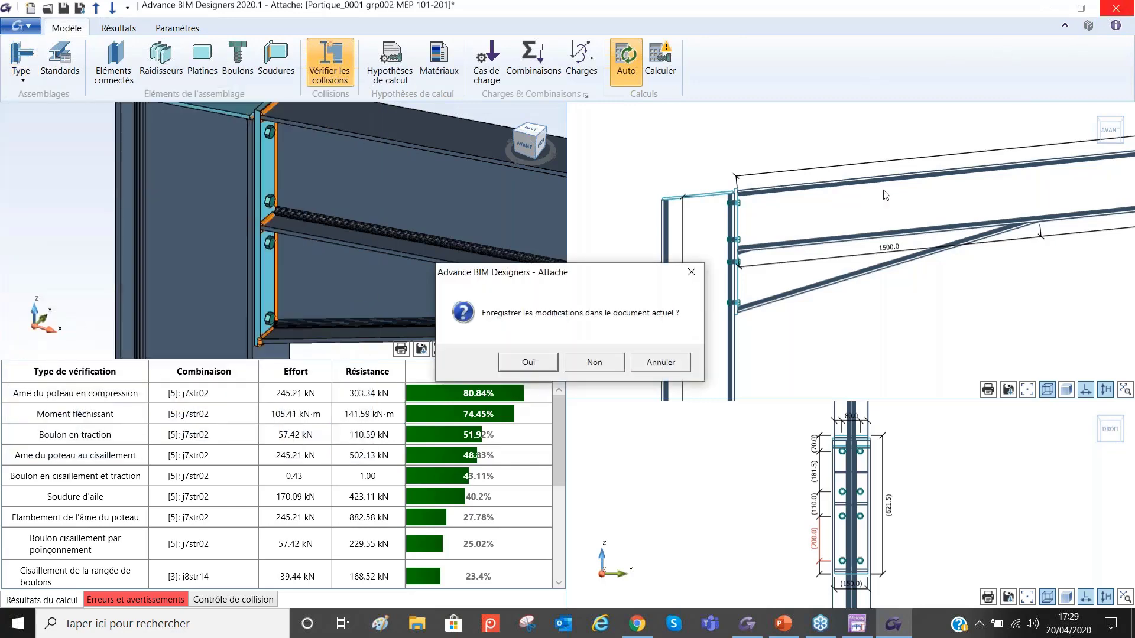
pyautogui.click(593, 362)
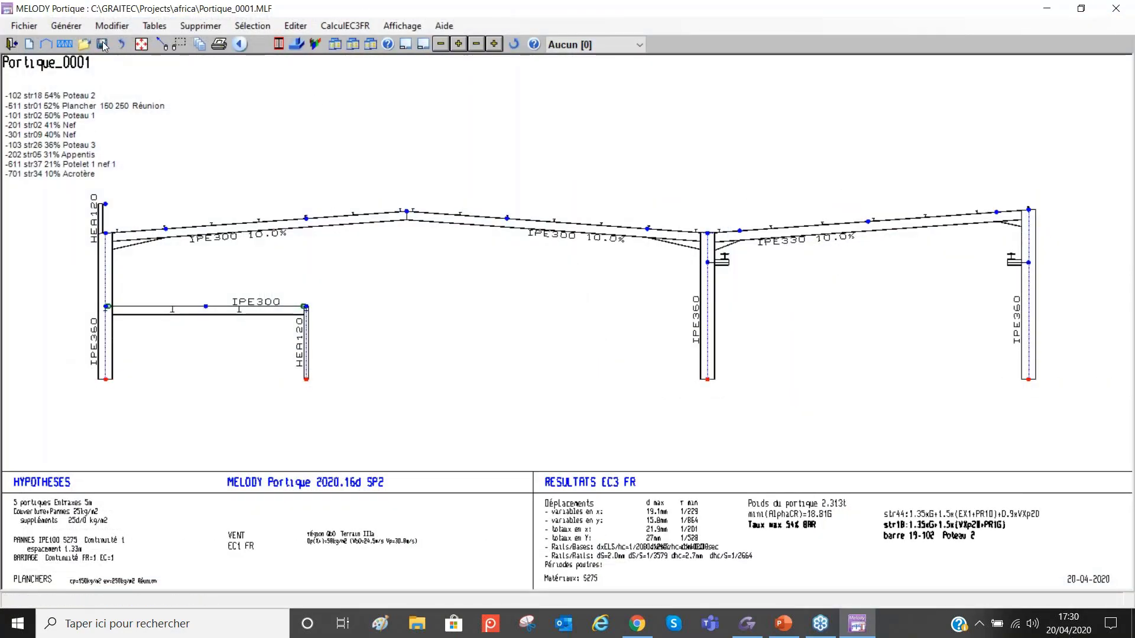
# Step: Generate the bracing model from Portique_0001 and reposition the Melody Contreventements window above the structure
pyautogui.click(65, 45)
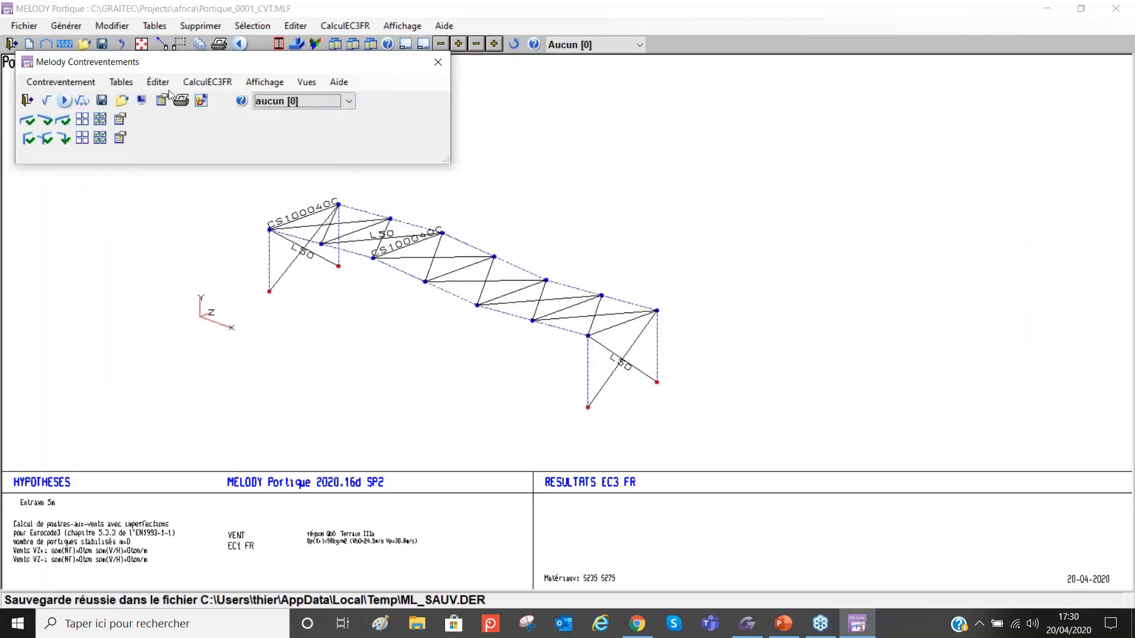
pyautogui.moveTo(175, 67); pyautogui.dragTo(526, 137)
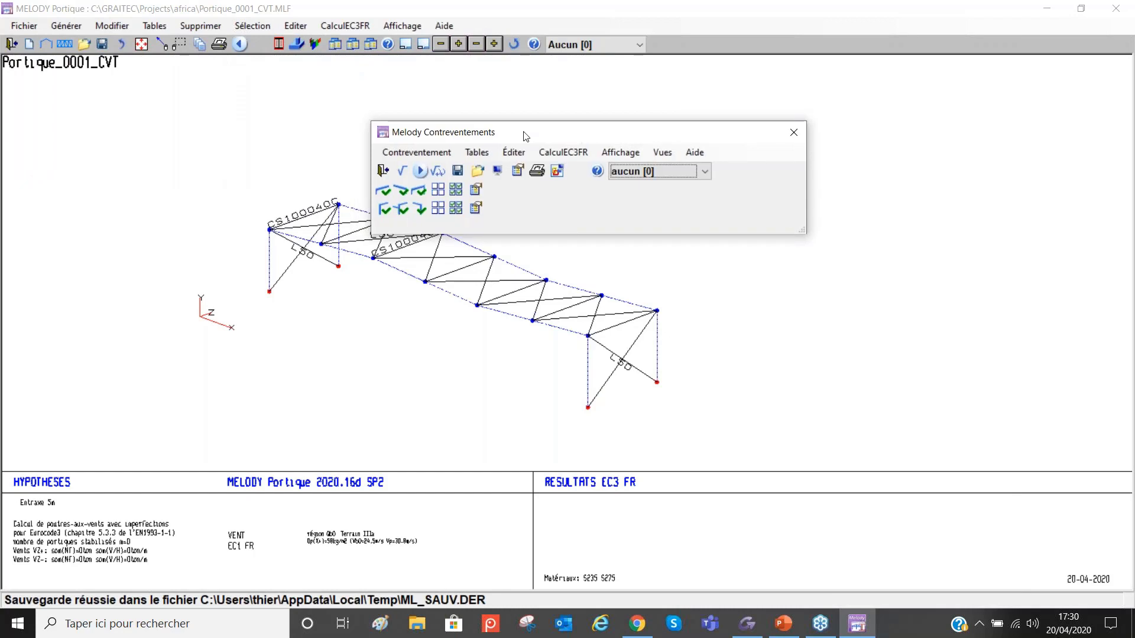
pyautogui.moveTo(526, 137); pyautogui.dragTo(207, 98)
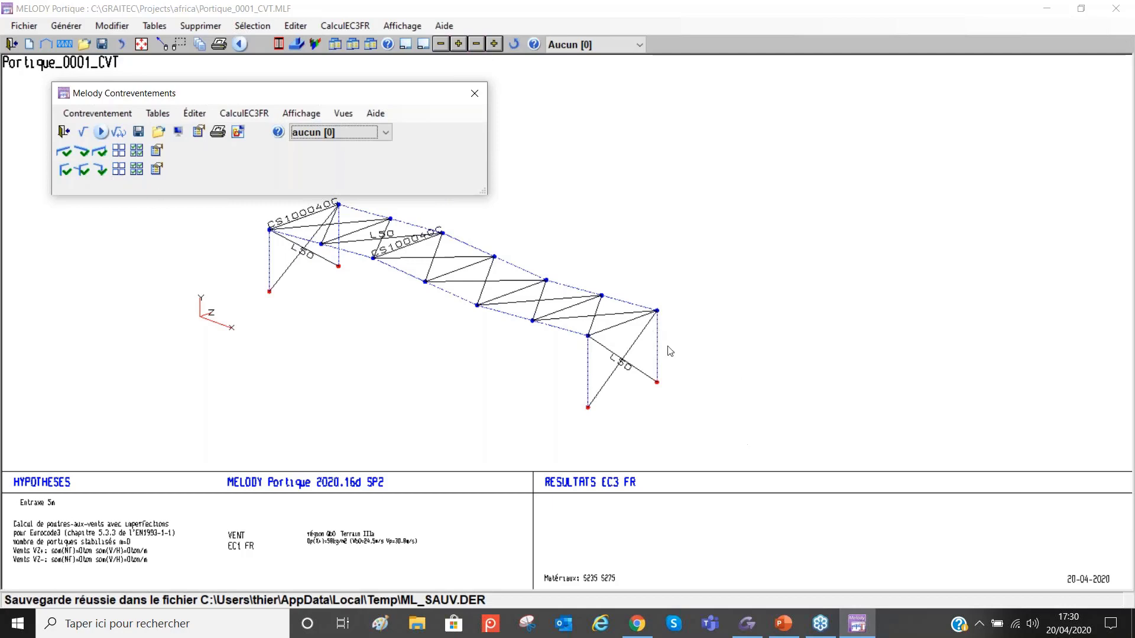
# Step: Set the vertical bracing type of column line 3 to portique and validate it
pyautogui.click(99, 171)
pyautogui.click(245, 132)
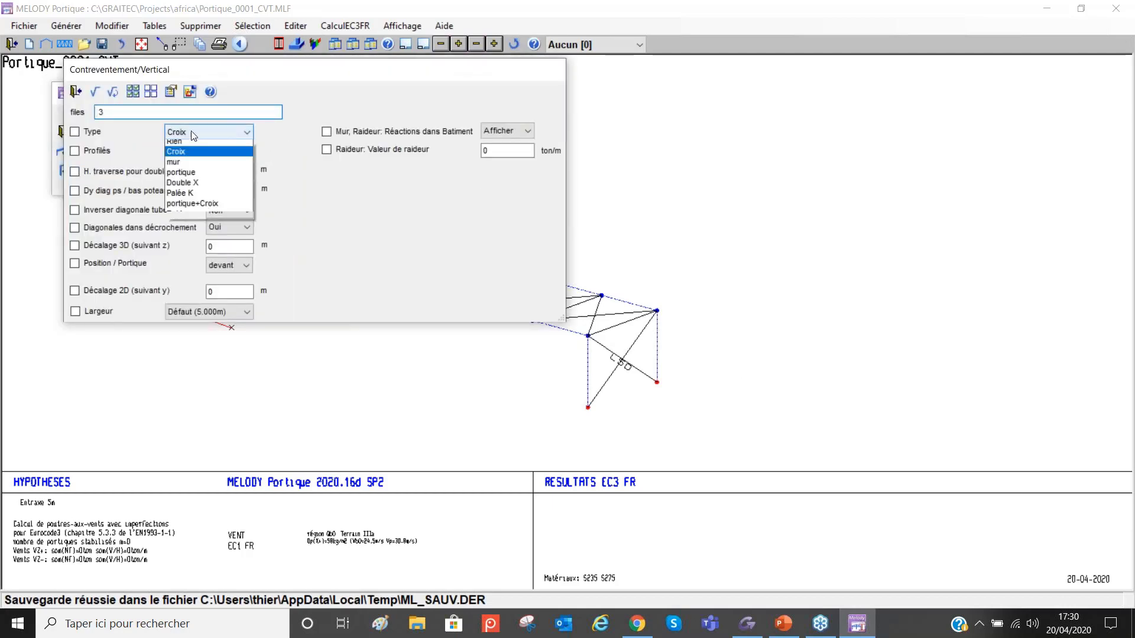
pyautogui.click(181, 177)
pyautogui.click(95, 91)
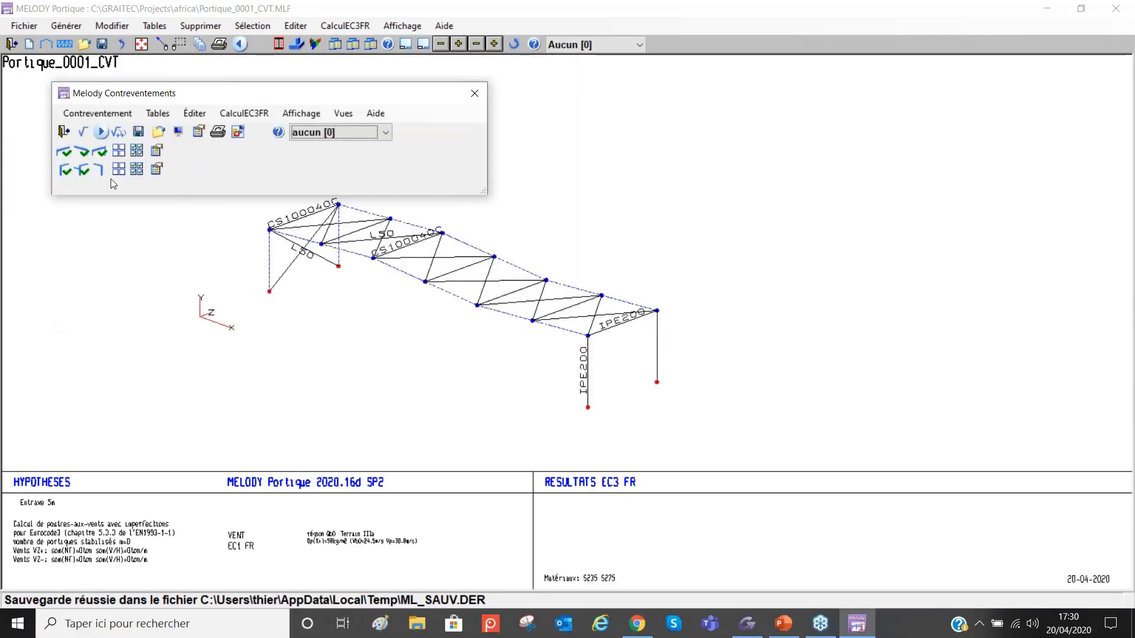
# Step: Add vertical bracing of type Croix to column line 2
pyautogui.click(83, 172)
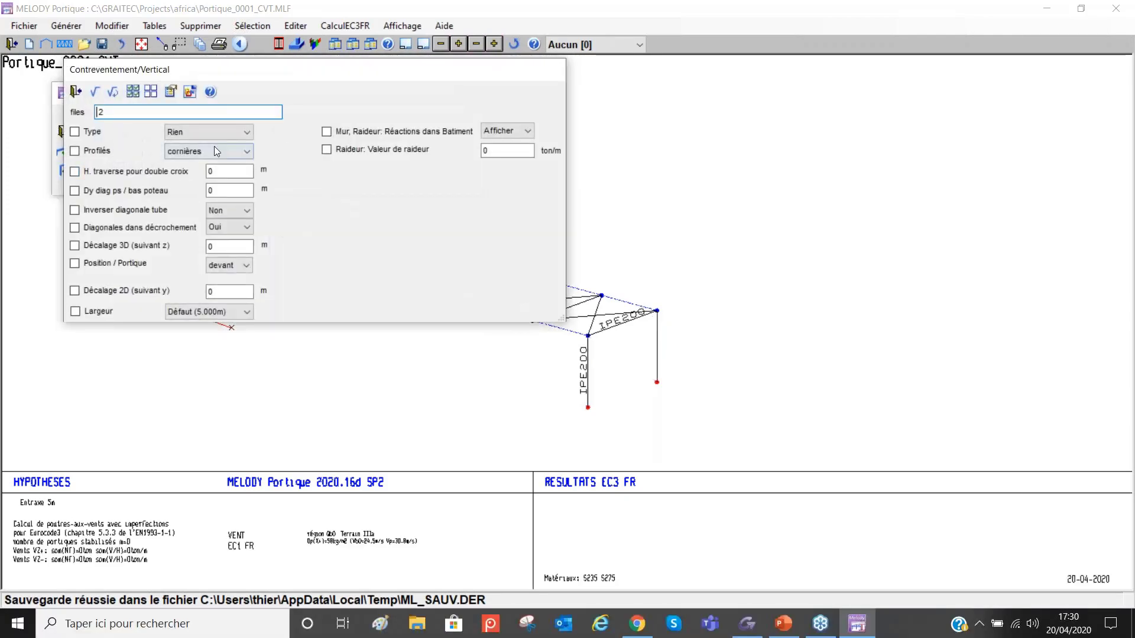
pyautogui.click(245, 132)
pyautogui.click(177, 156)
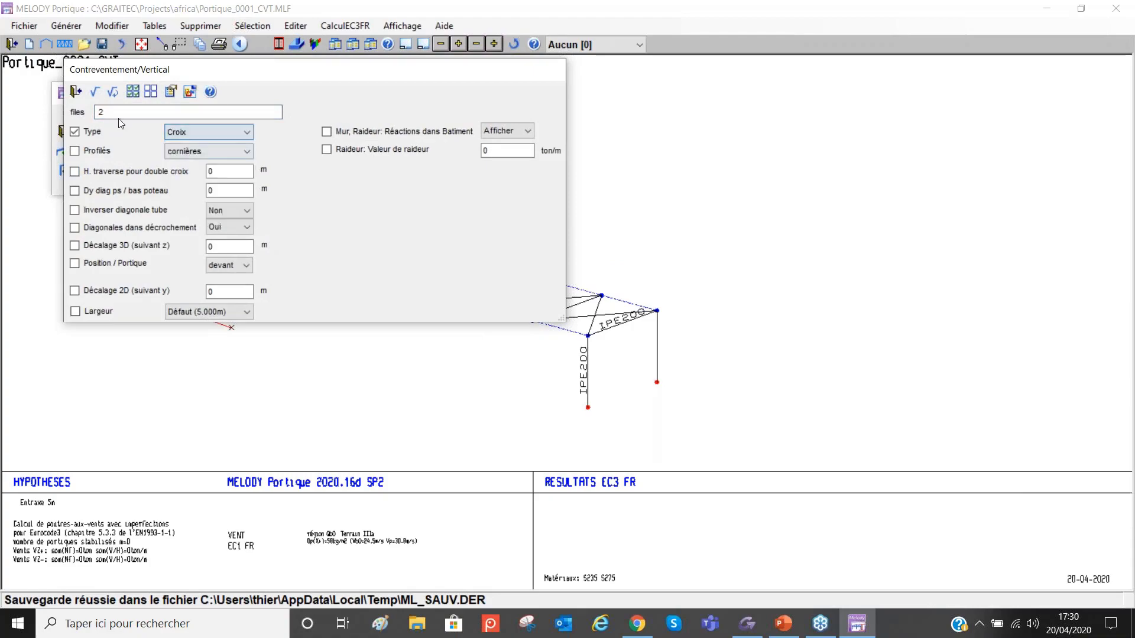
pyautogui.click(96, 92)
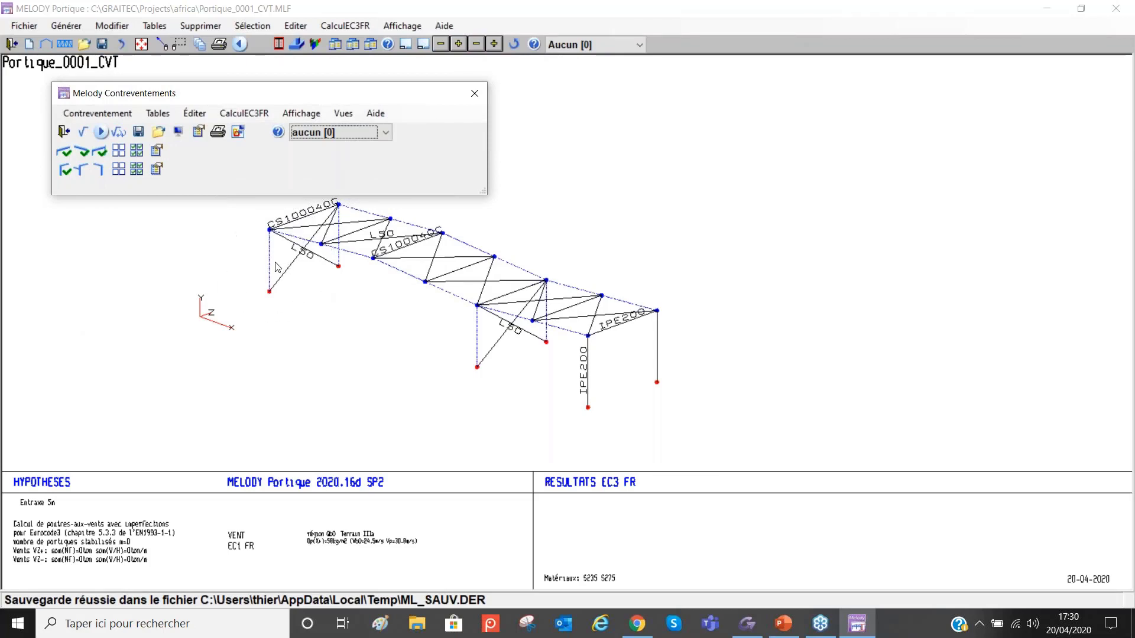
# Step: Set the vertical bracing type of column line 1 to Double X and calculate the bracing
pyautogui.press('ctrl')
pyautogui.click(65, 173)
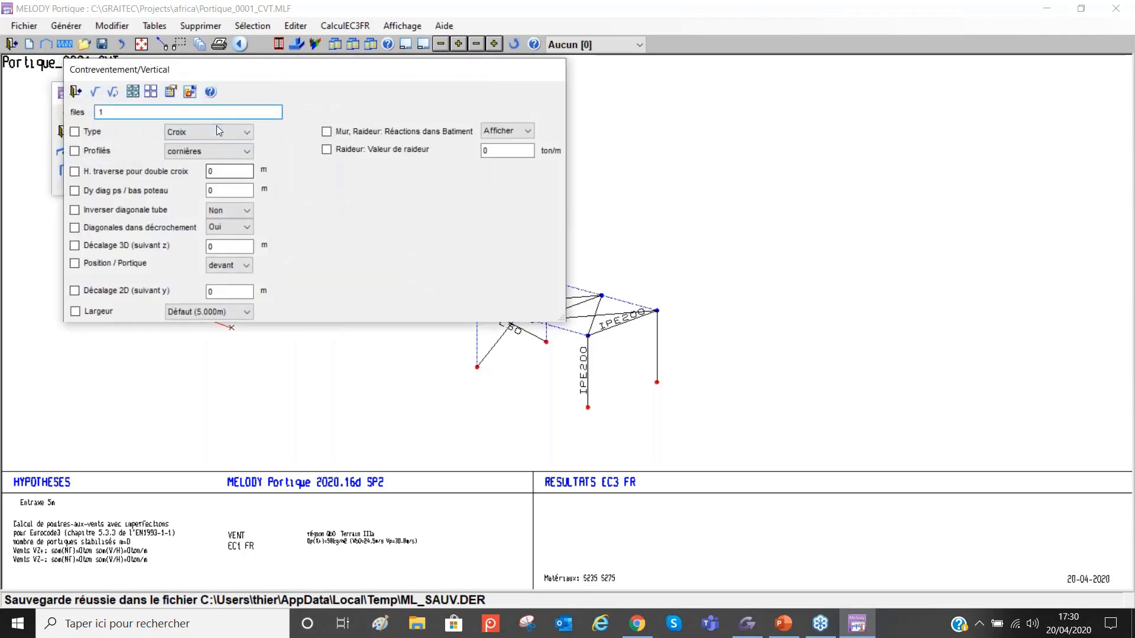
pyautogui.click(217, 125)
pyautogui.click(195, 181)
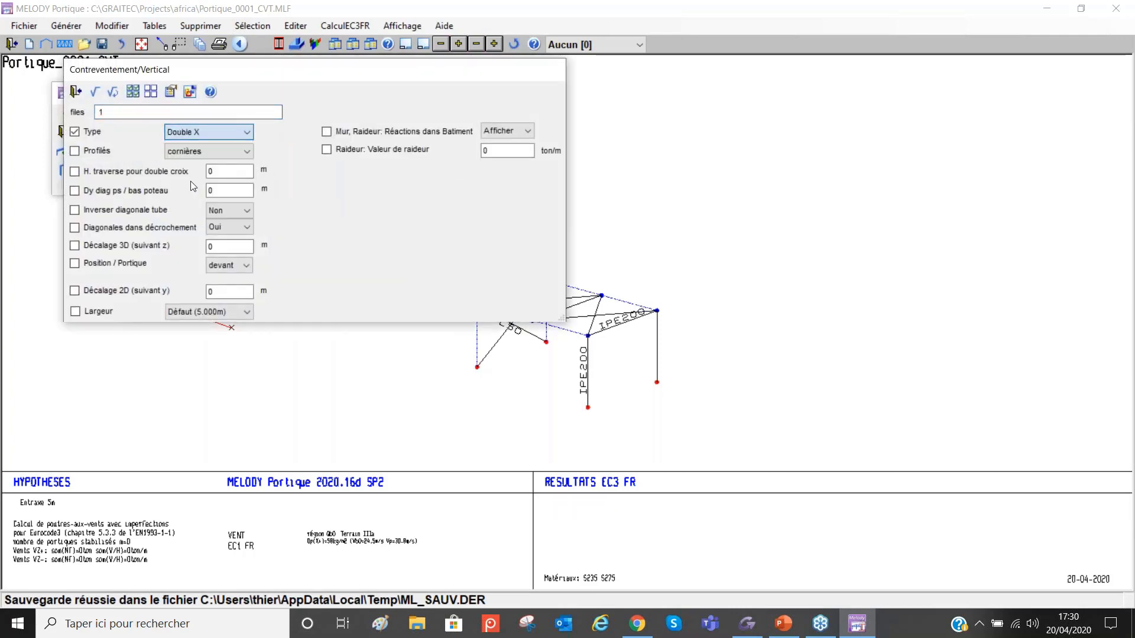
pyautogui.click(112, 93)
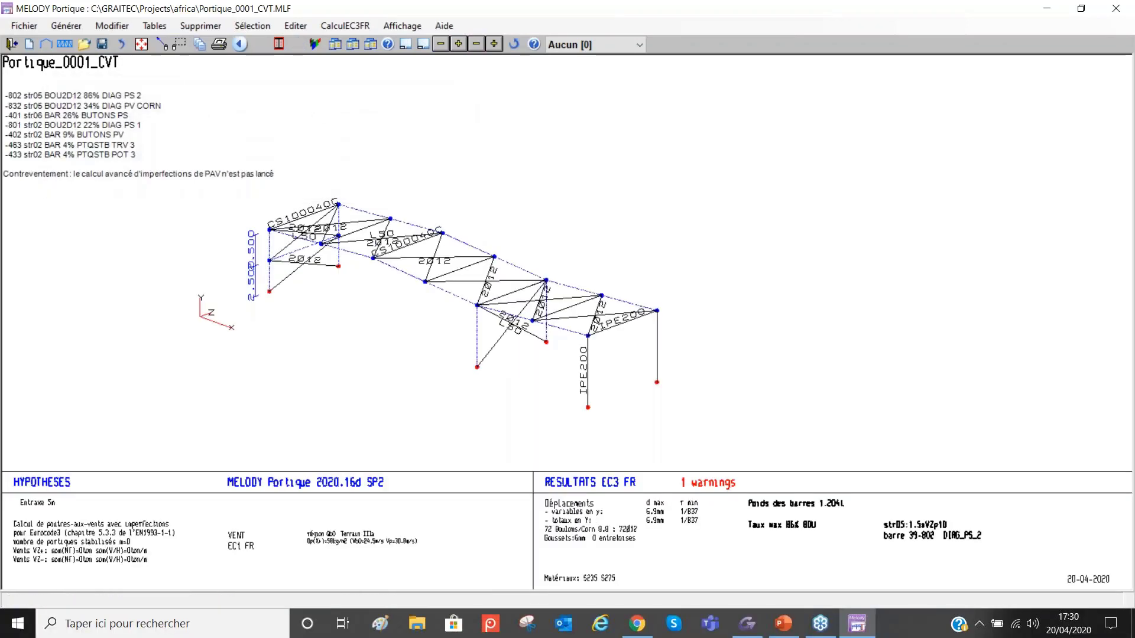
# Step: Inspect the calculated bracing at the braced column lines and display the support reactions for each load case
pyautogui.scroll(2, 557, 322)
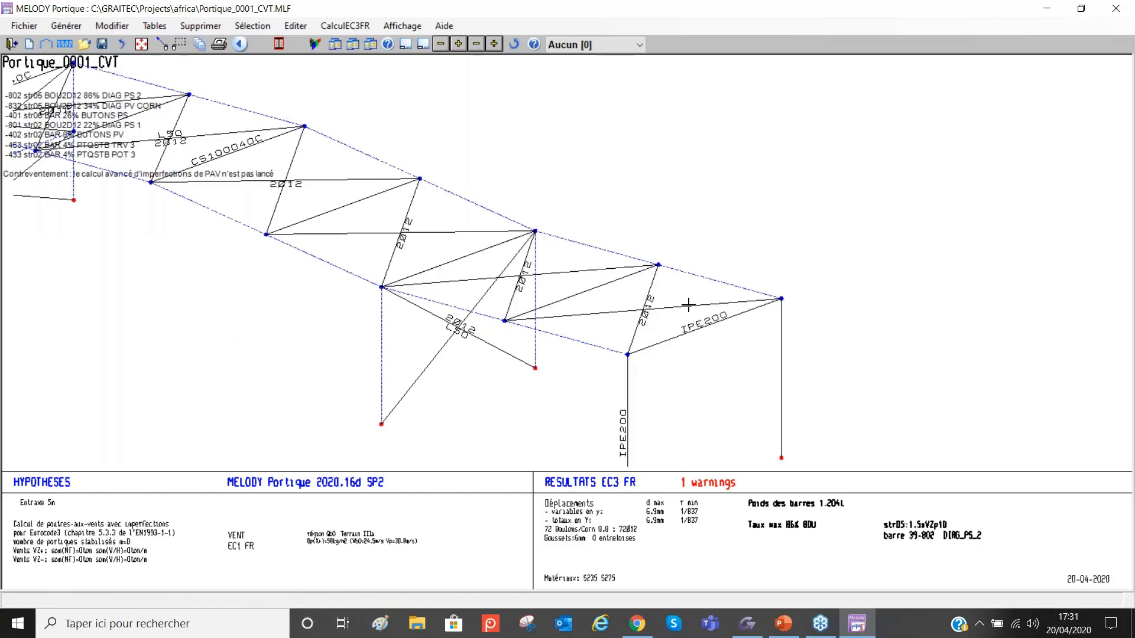
pyautogui.scroll(-1, 686, 303)
pyautogui.moveTo(746, 401); pyautogui.dragTo(770, 320, button='middle')
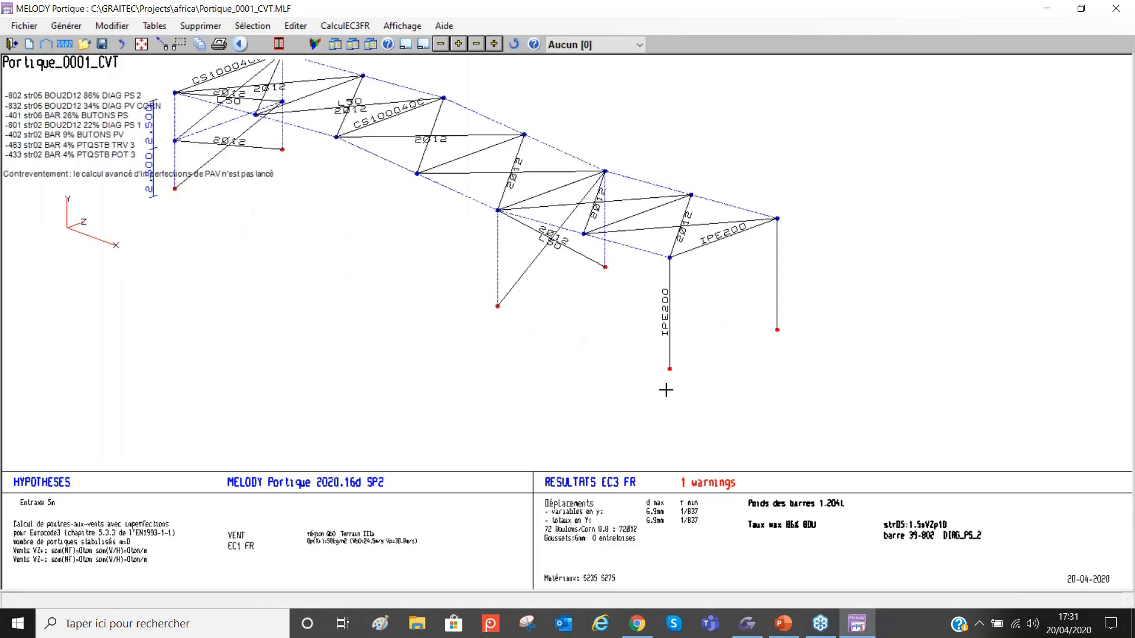
pyautogui.press('r')
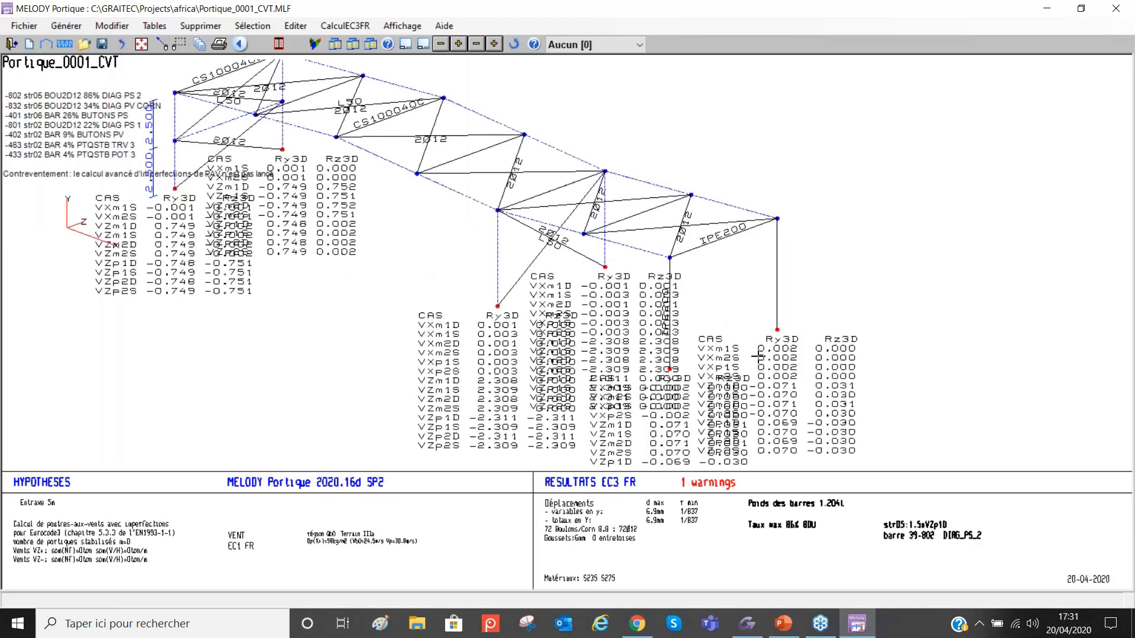
# Step: Quit MELODY Portique and switch to the Graitec OMD launcher
pyautogui.scroll(3, 751, 349)
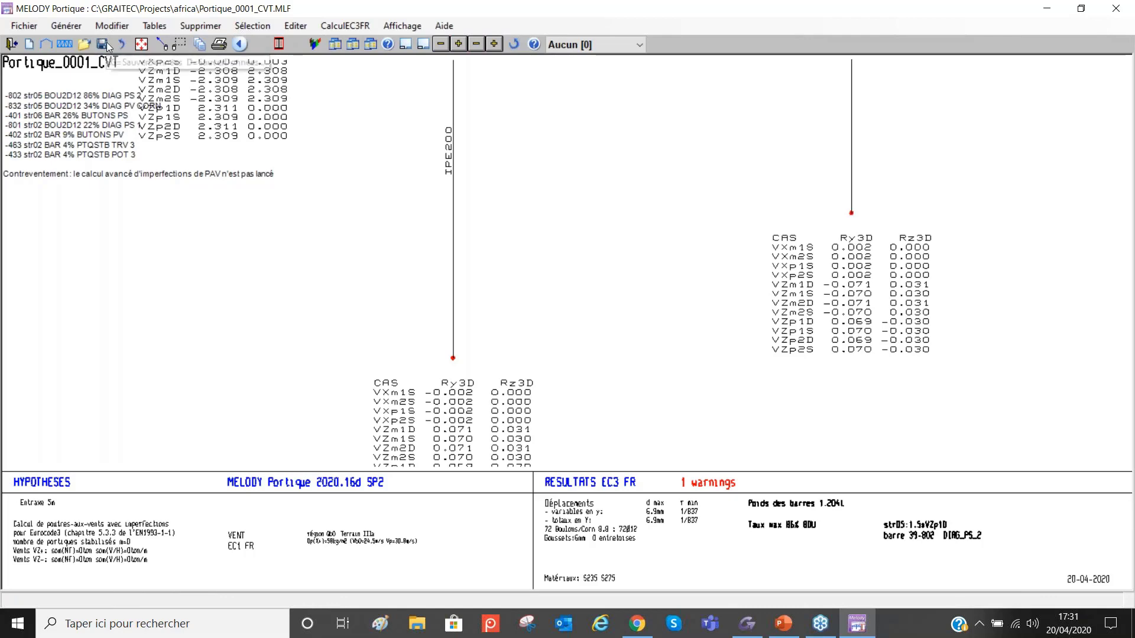
pyautogui.click(1117, 8)
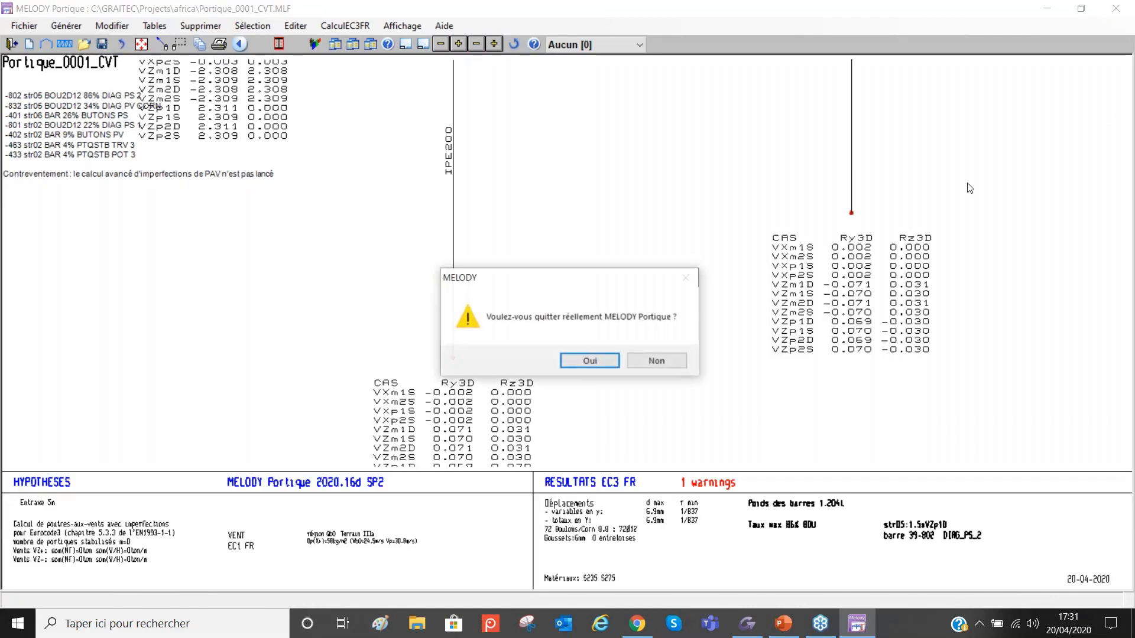
pyautogui.click(591, 361)
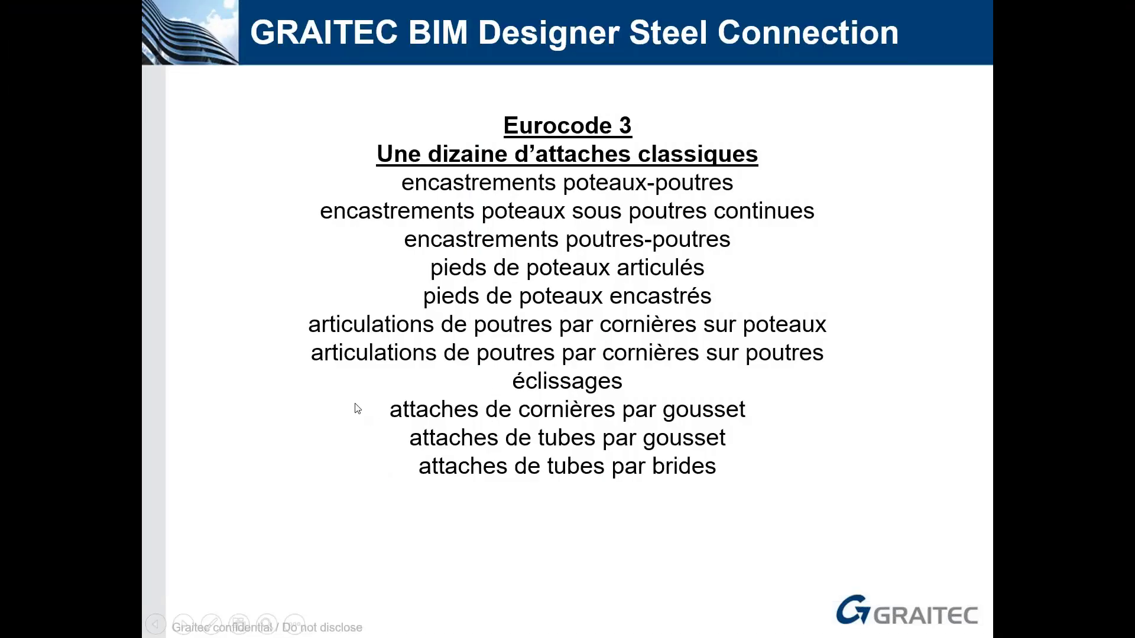
pyautogui.hotkey('alt', 'Tab')
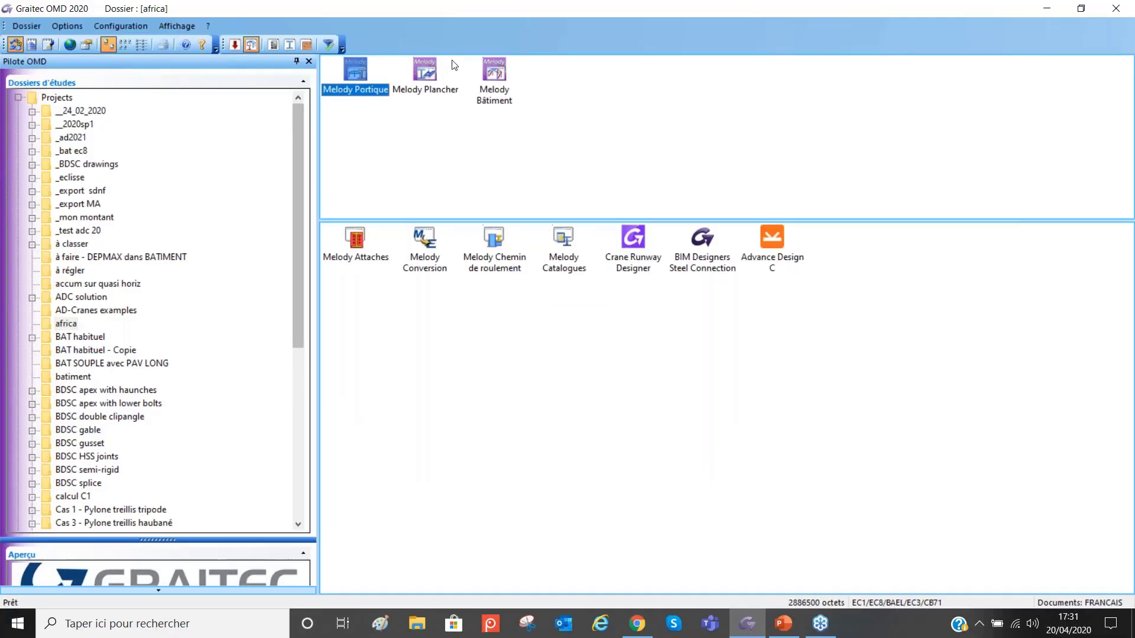
# Step: Open Melody Bâtiment and import the Portique_0001 frame file into the building model
pyautogui.click(488, 73)
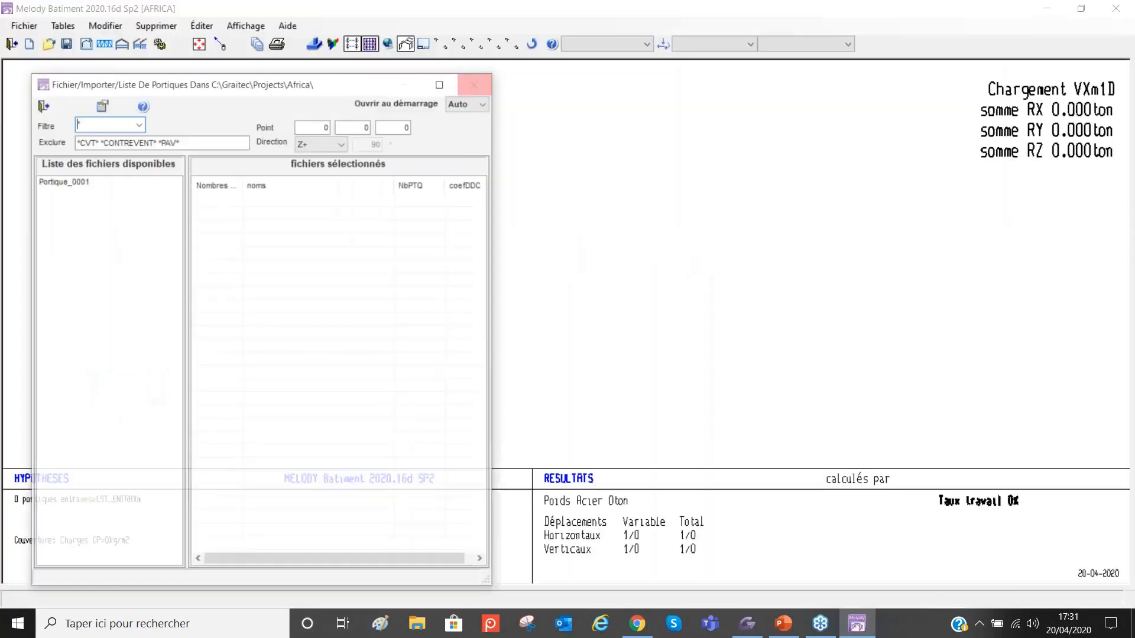
pyautogui.doubleClick(74, 182)
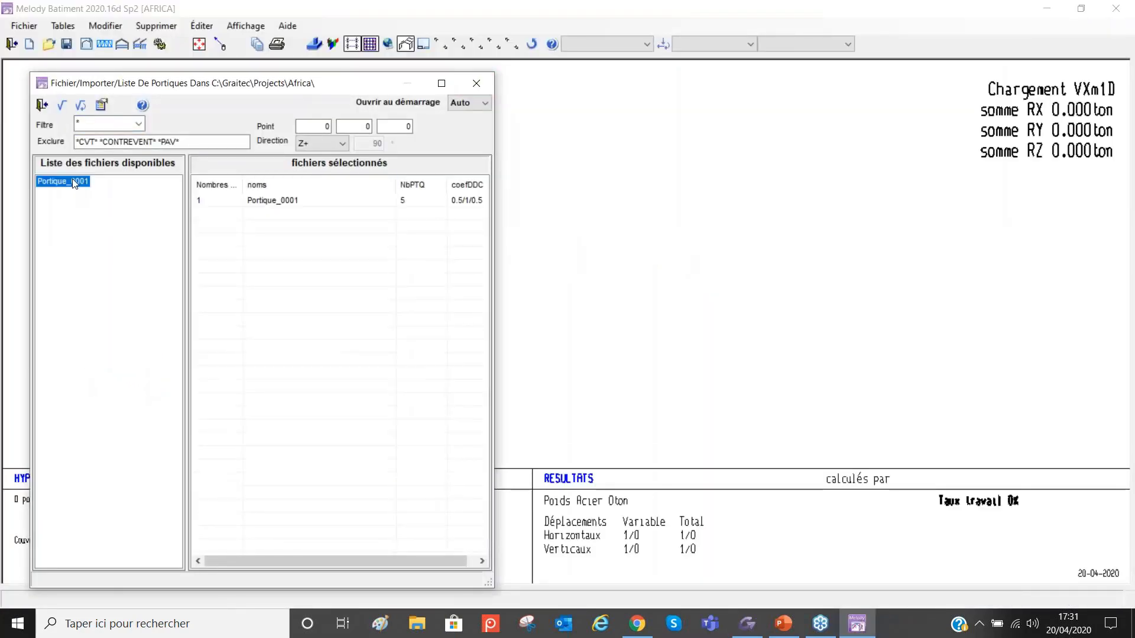
pyautogui.click(63, 106)
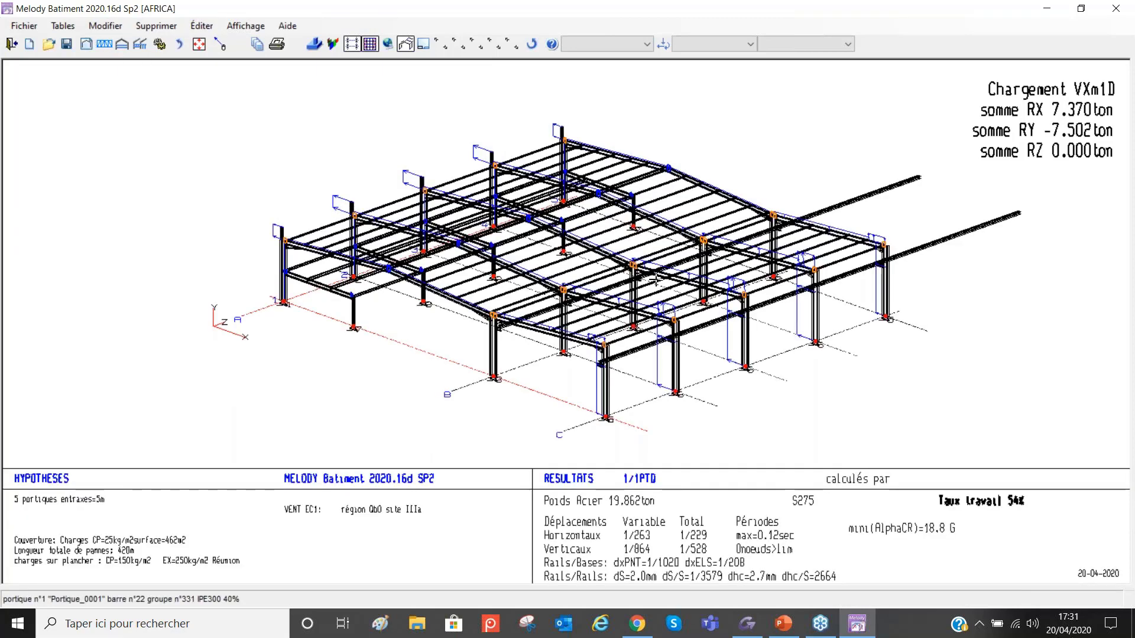
# Step: Add the Portique_0001_cvt bracing to the building at the support on frame line 2, Z=5.000 m
pyautogui.scroll(3, 346, 305)
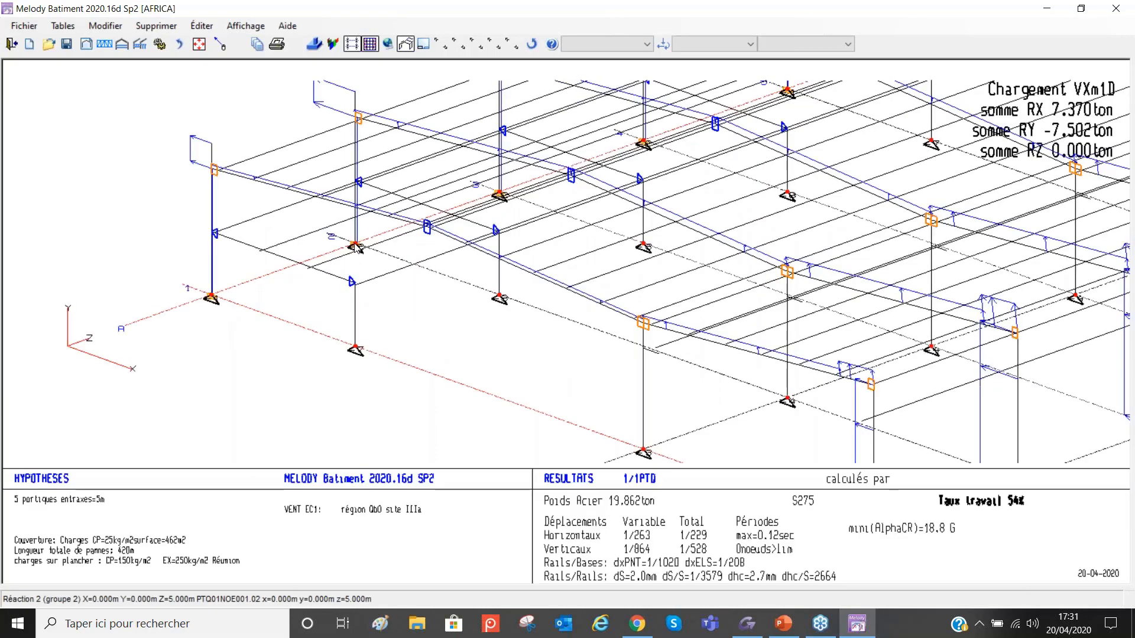
pyautogui.rightClick(355, 245)
pyautogui.moveTo(414, 317)
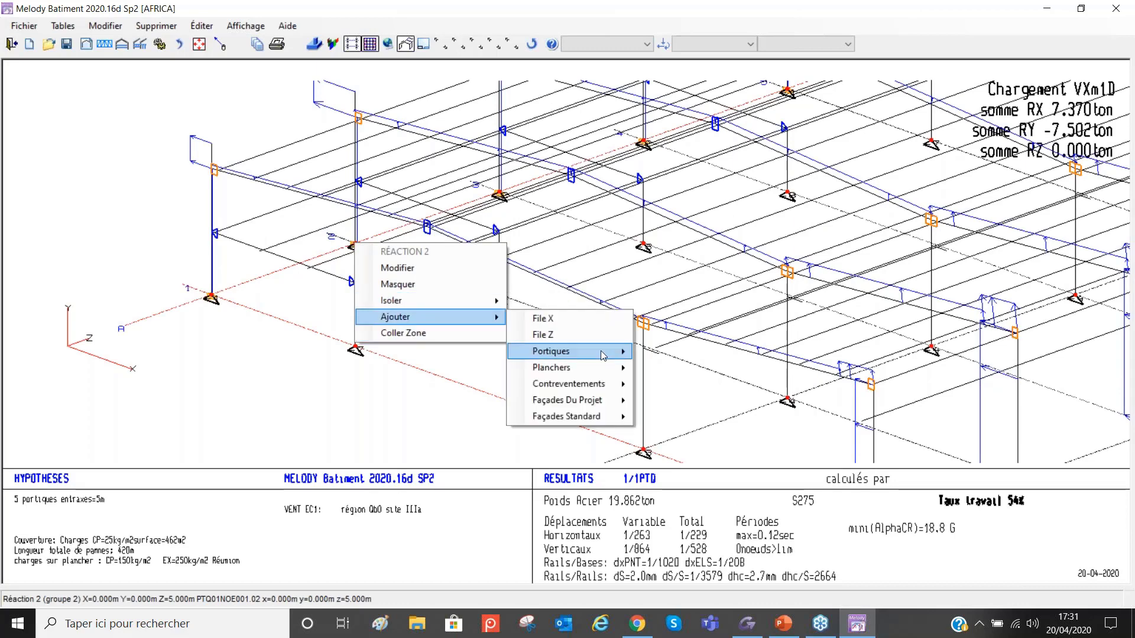
pyautogui.moveTo(609, 385)
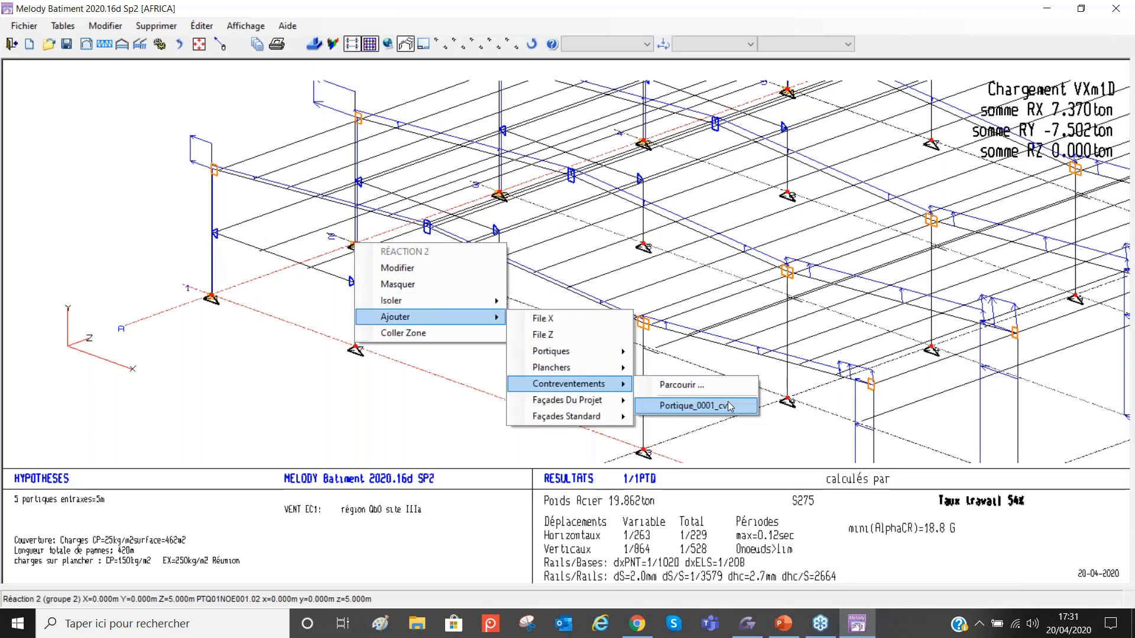
pyautogui.click(728, 406)
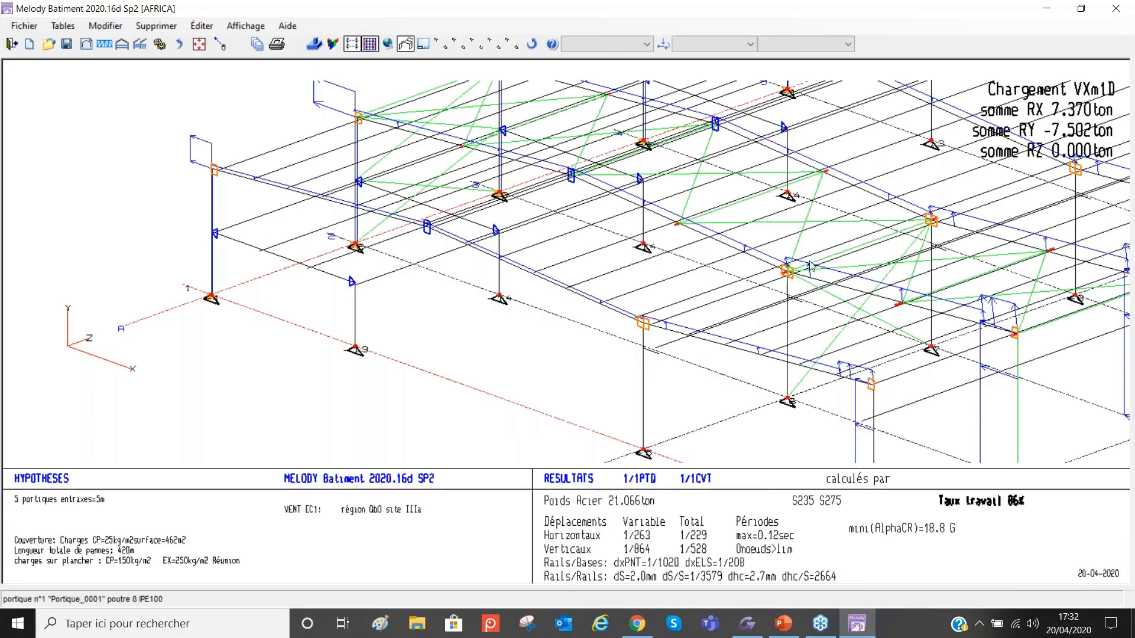
pyautogui.press('Escape')
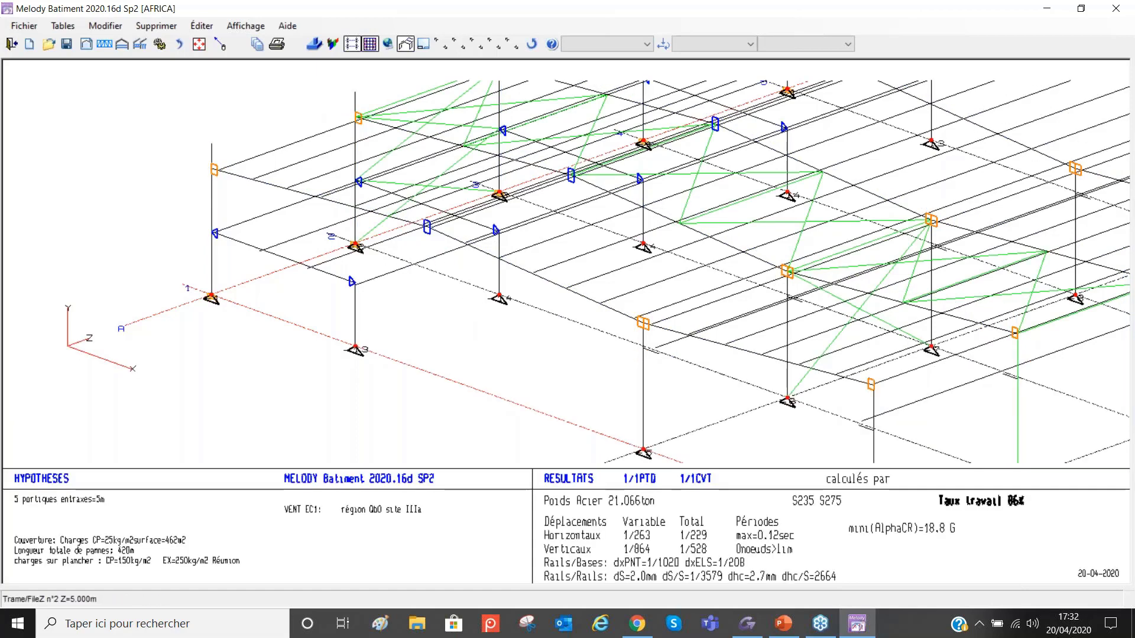
# Step: Show the support plan view and set the drawing in the RTF calculation note to demi-page
pyautogui.click(356, 46)
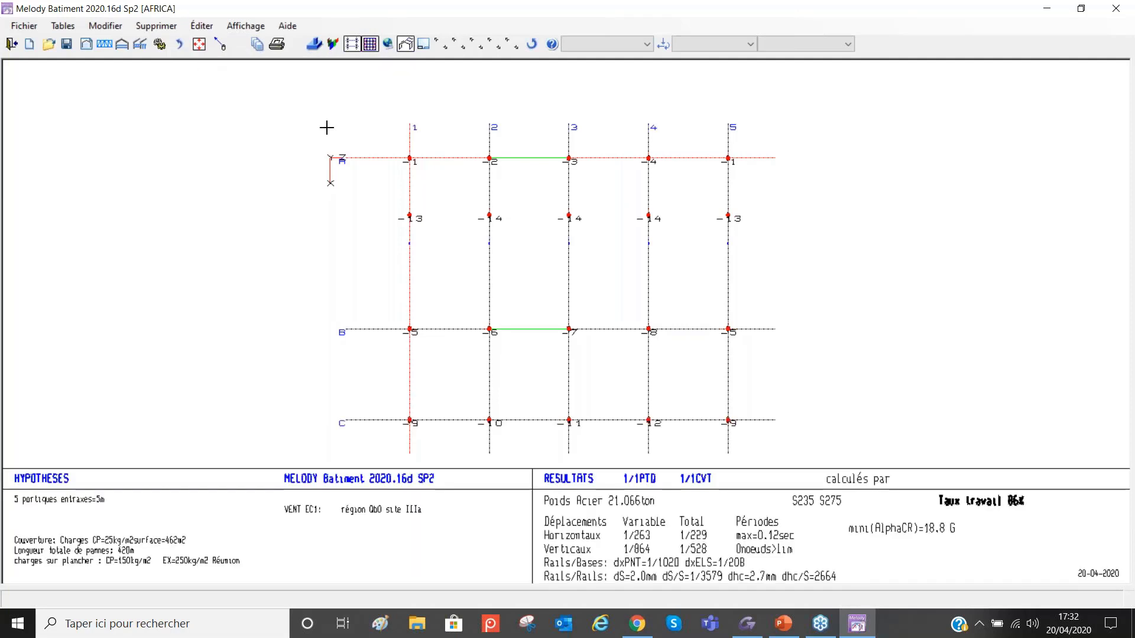
pyautogui.moveTo(854, 341); pyautogui.dragTo(847, 306, button='middle')
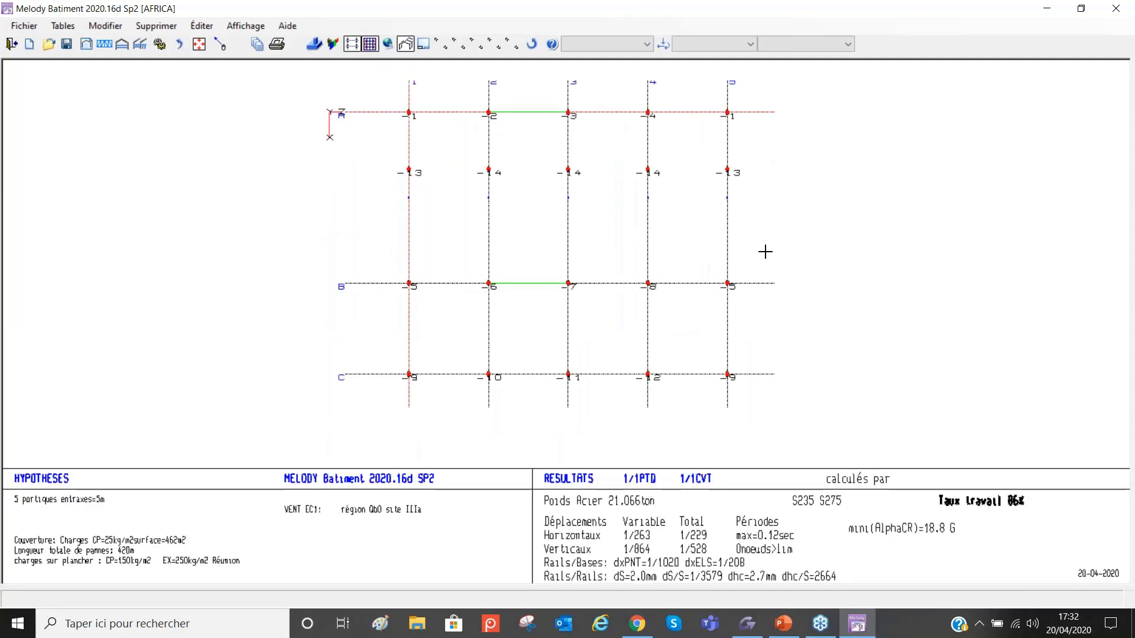
pyautogui.moveTo(627, 202); pyautogui.dragTo(641, 229, button='middle')
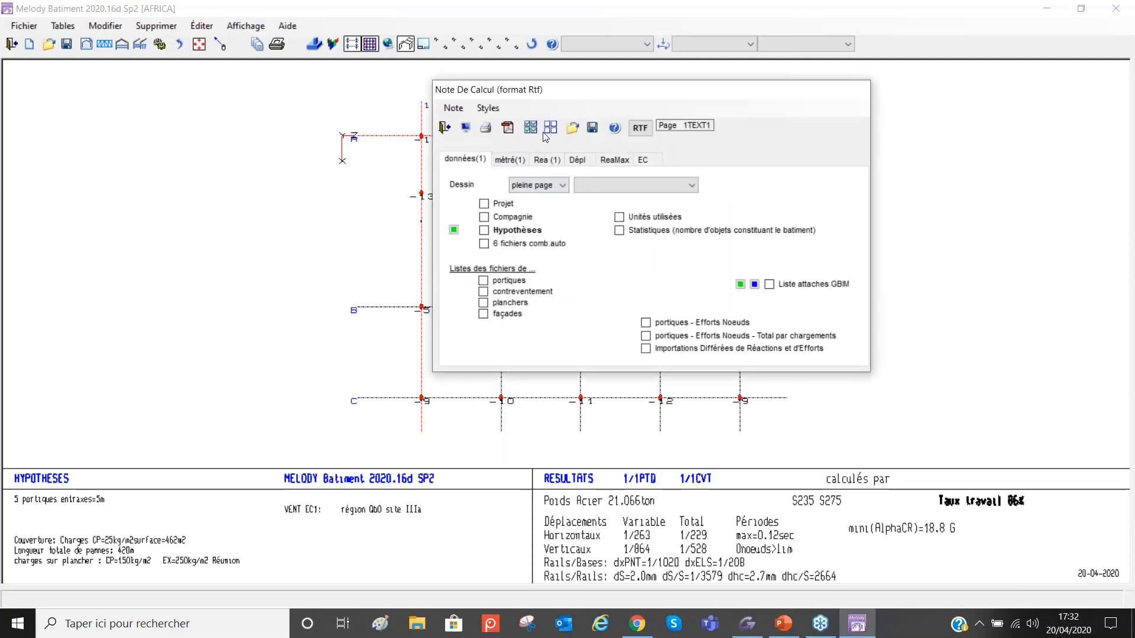
pyautogui.click(547, 185)
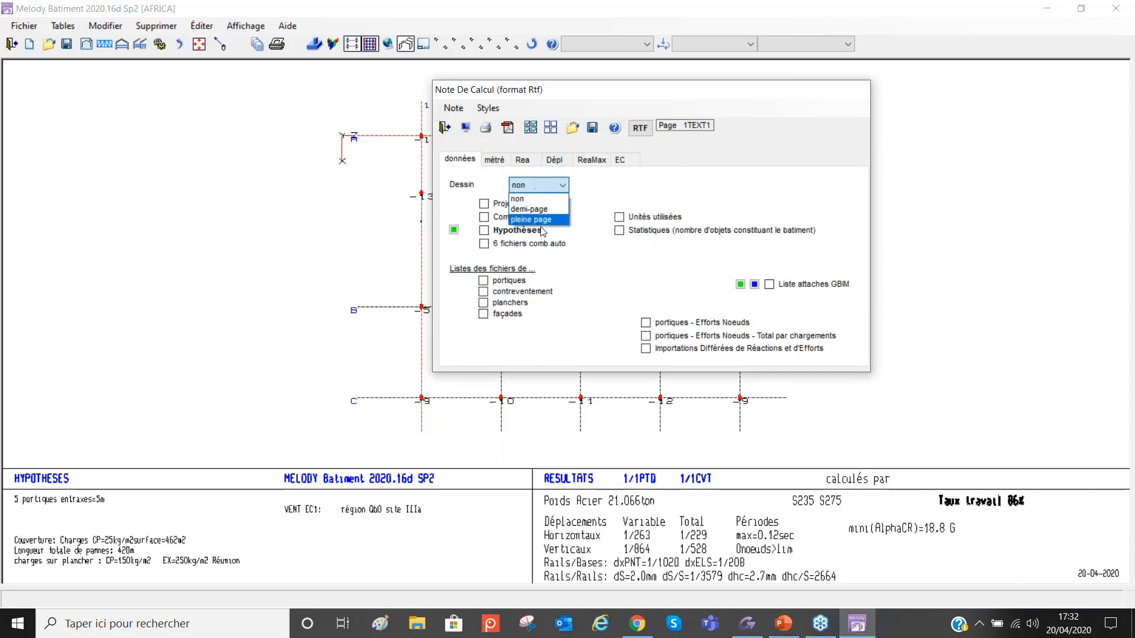
pyautogui.click(535, 208)
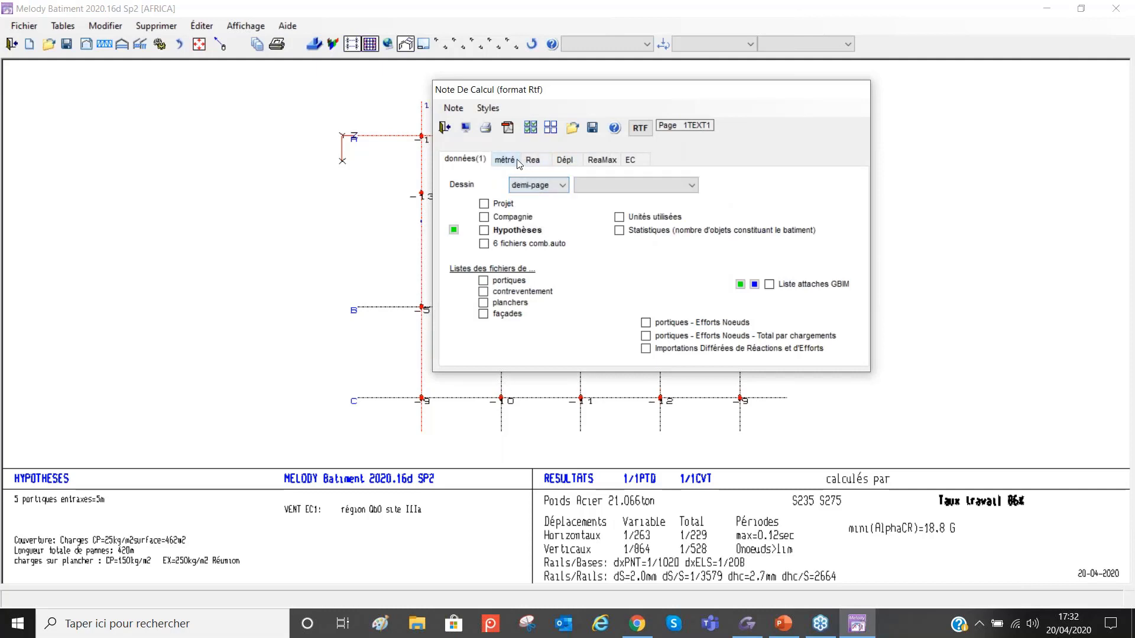
# Step: Set the note's section takeoff and its group-by-group DDC reactions to Tout, and generate the note for viewing
pyautogui.click(505, 159)
pyautogui.click(629, 185)
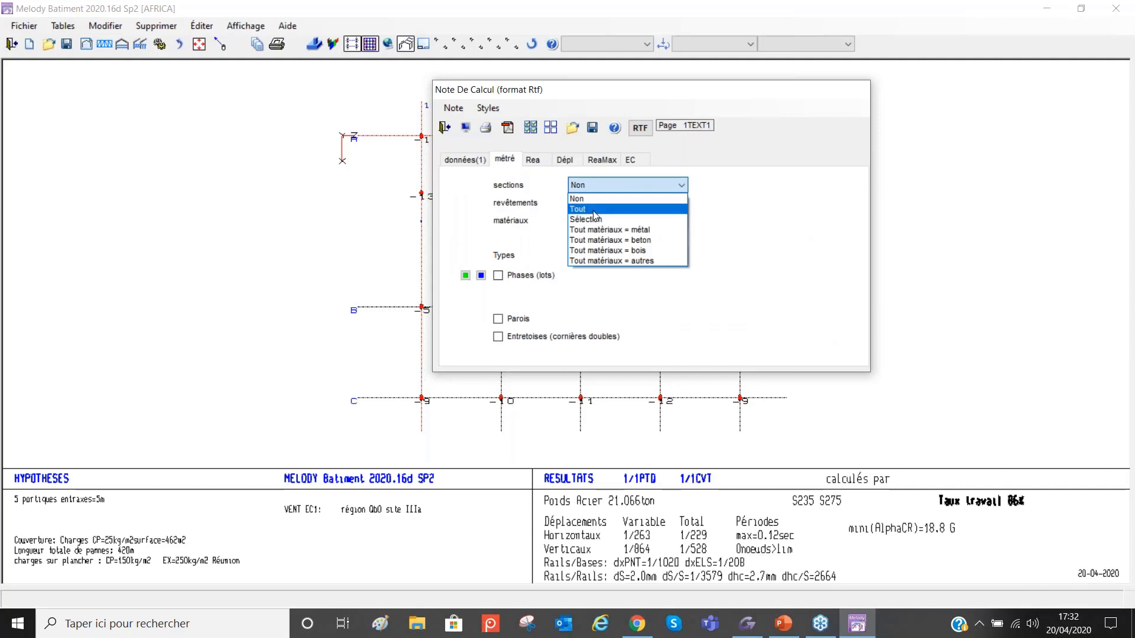
pyautogui.click(594, 210)
pyautogui.click(543, 160)
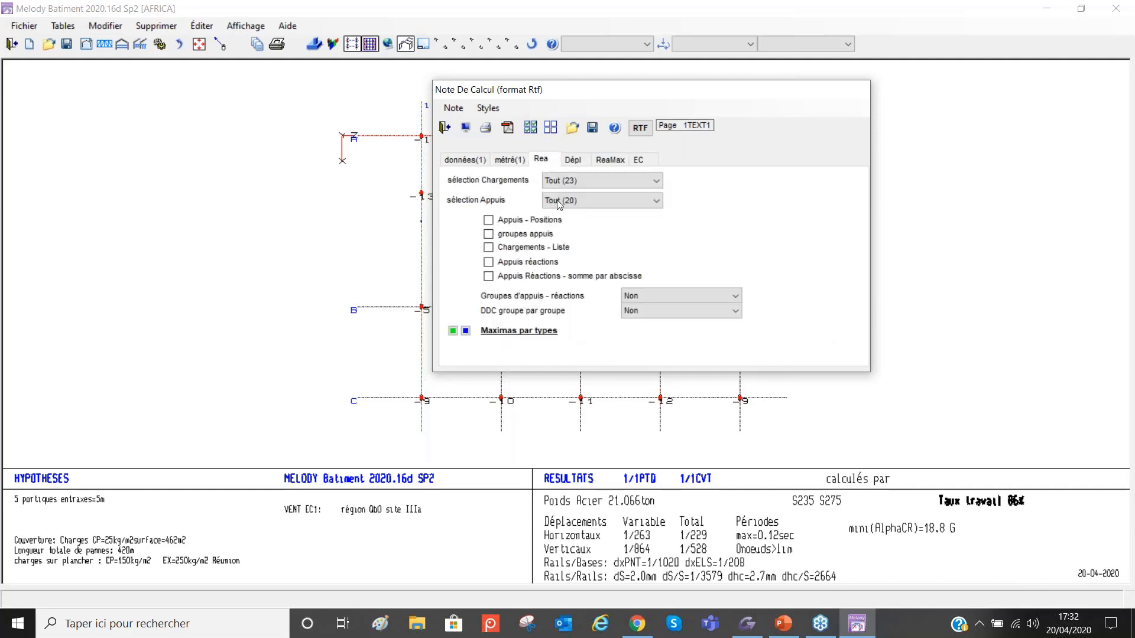
pyautogui.click(680, 311)
pyautogui.click(644, 331)
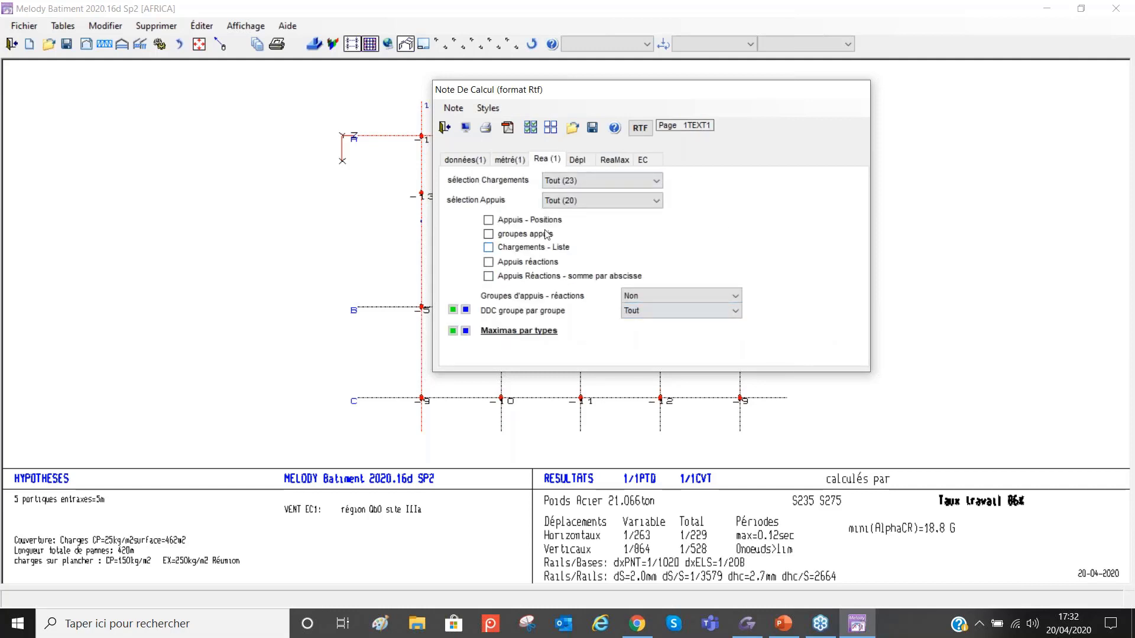
pyautogui.click(466, 128)
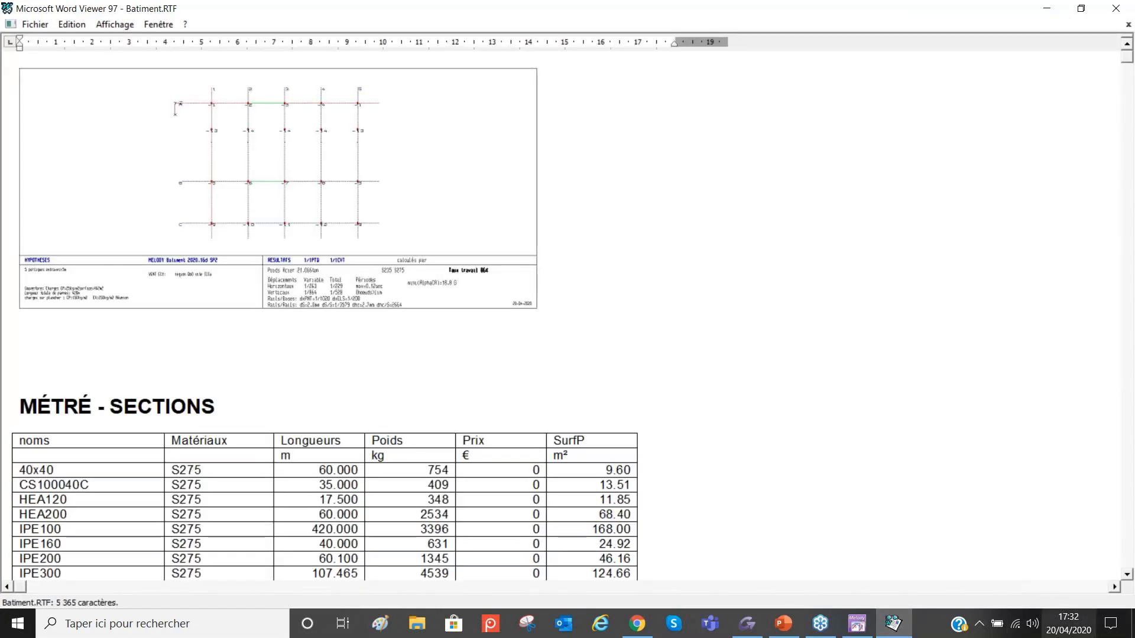
# Step: Examine the support group reactions and the section takeoff's price, surface and weight columns in the generated note
pyautogui.scroll(-11, 330, 148)
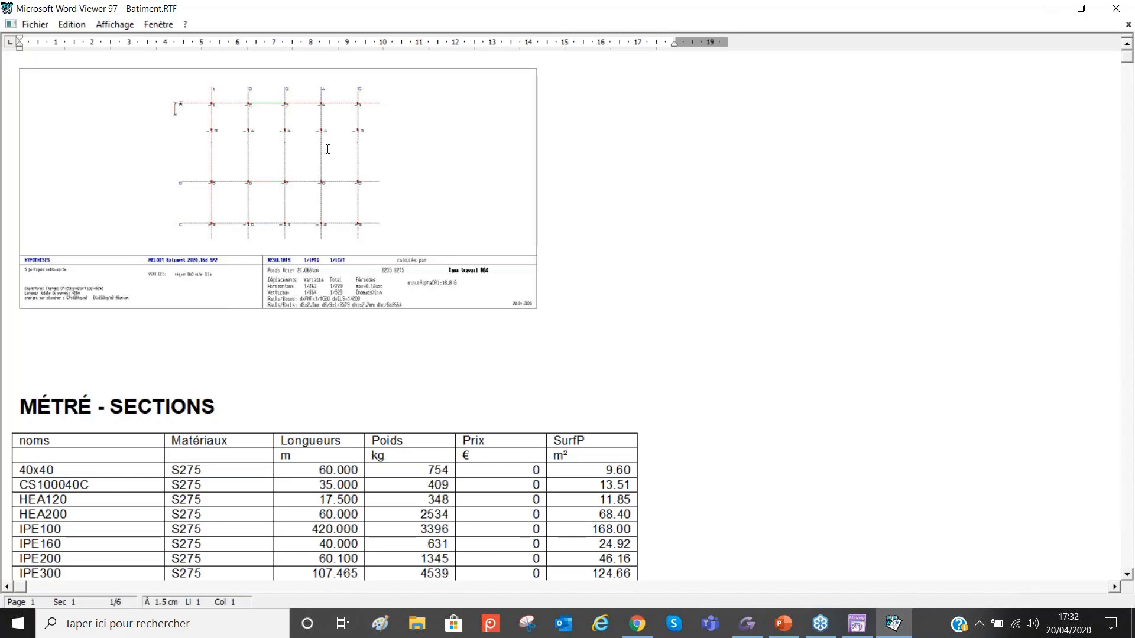
pyautogui.scroll(-3, 343, 311)
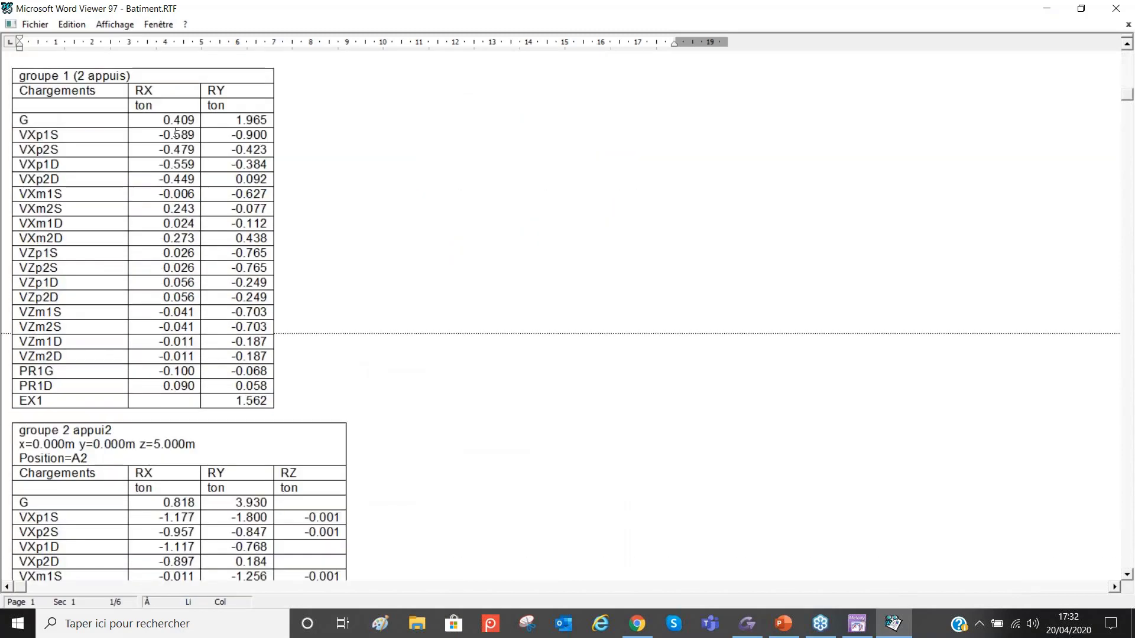
pyautogui.scroll(9, 165, 179)
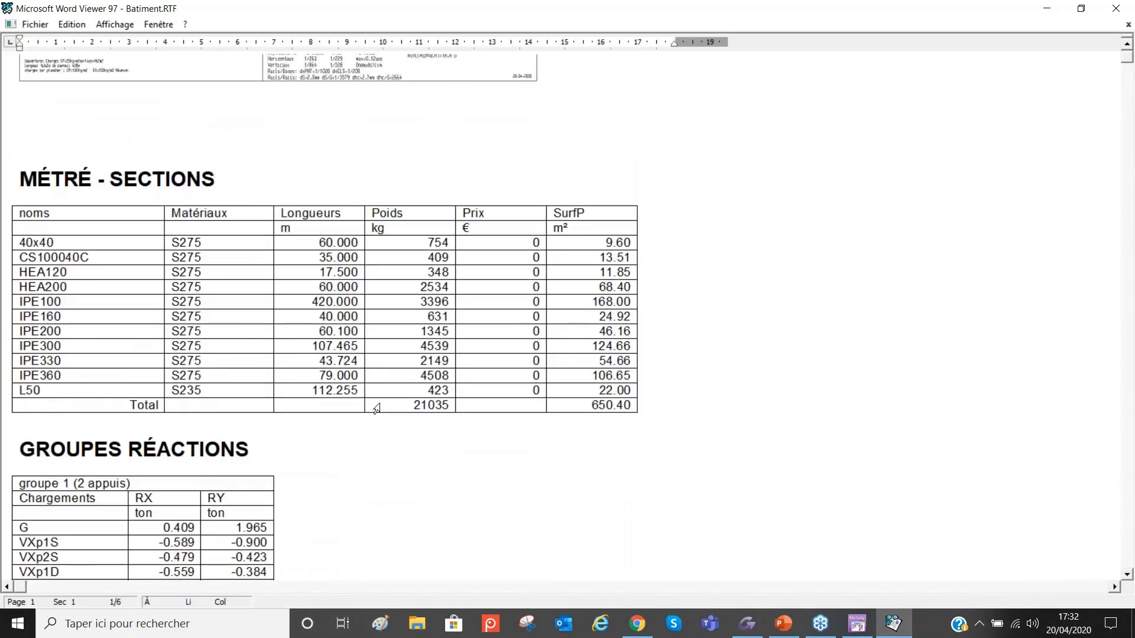
pyautogui.moveTo(513, 243); pyautogui.dragTo(512, 401)
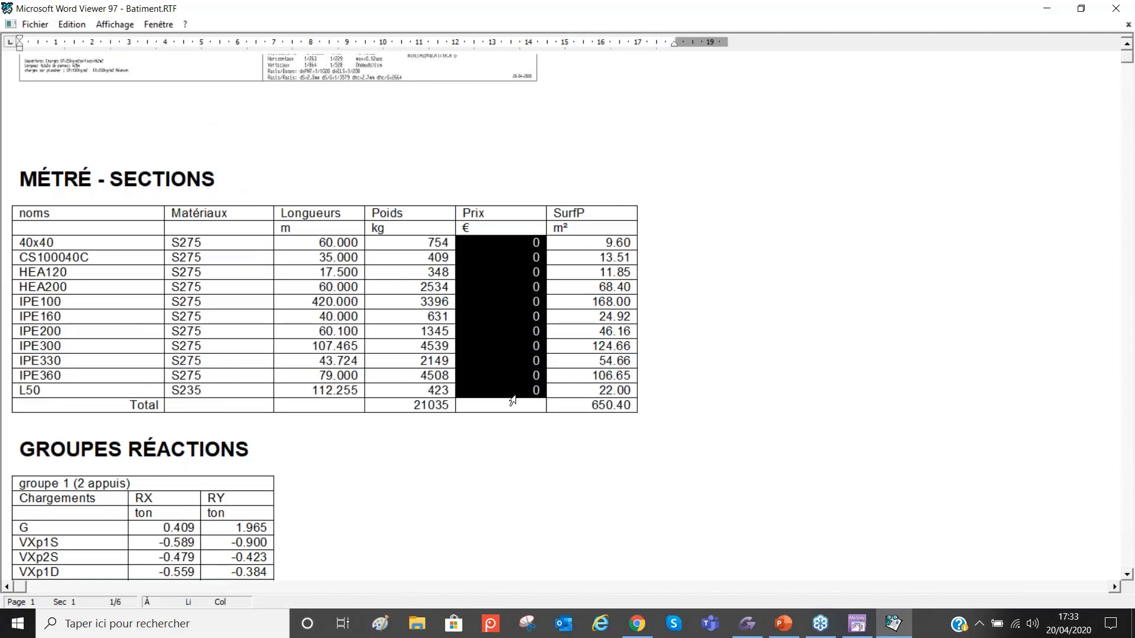
pyautogui.scroll(2, 513, 401)
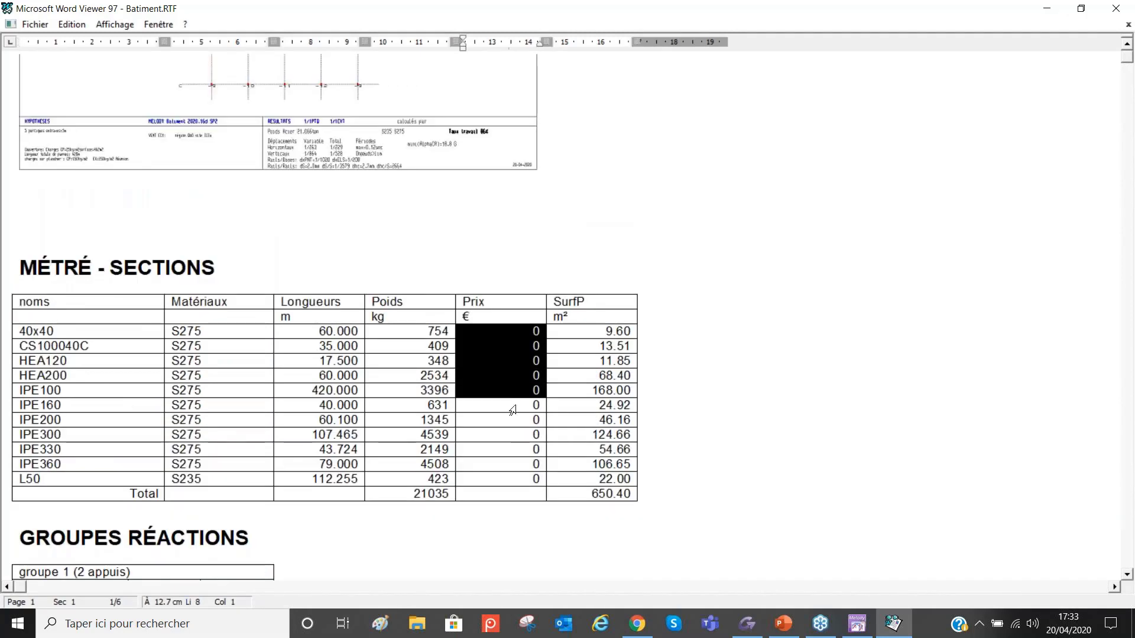
pyautogui.click(515, 496)
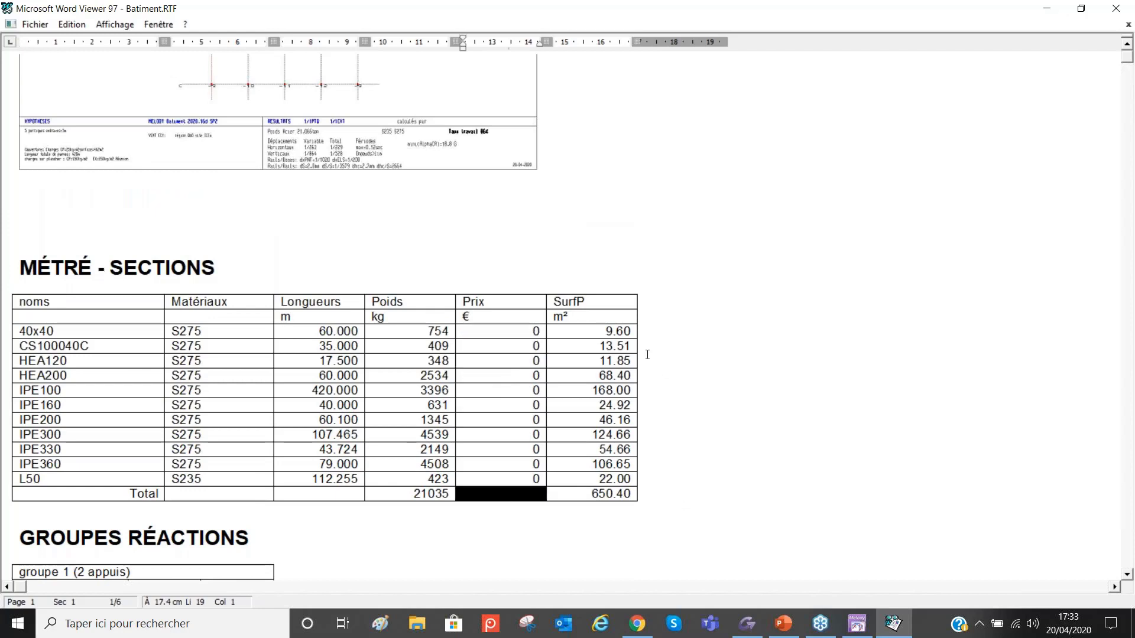
pyautogui.moveTo(572, 338); pyautogui.dragTo(590, 479)
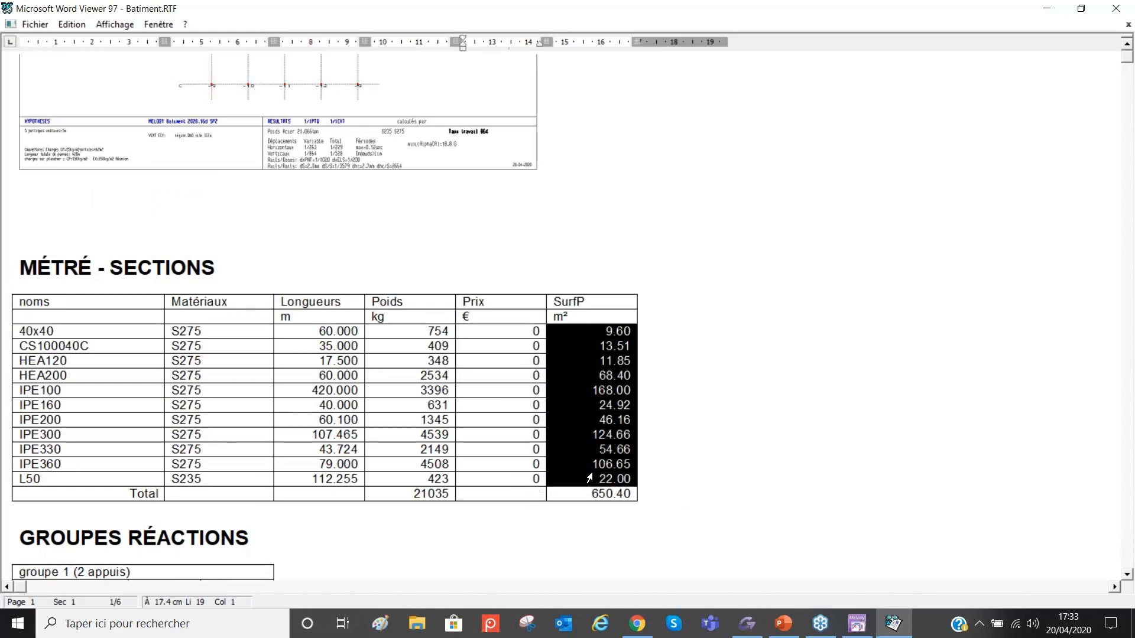
pyautogui.moveTo(402, 337); pyautogui.dragTo(409, 484)
pyautogui.click(407, 496)
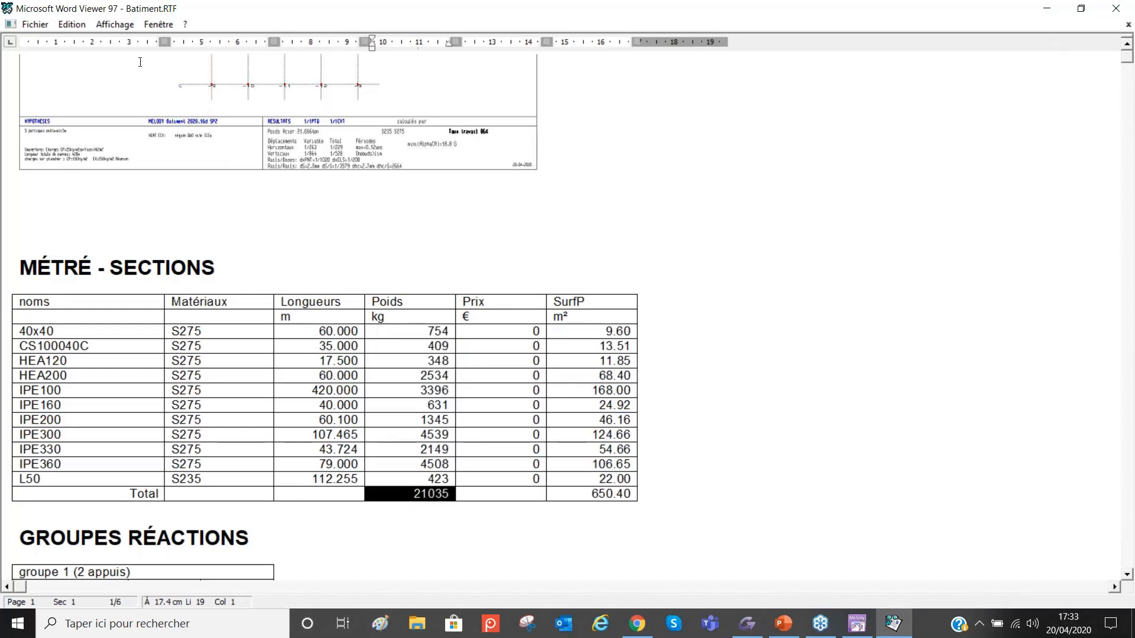
# Step: Close the generated note and exit the calculation note settings
pyautogui.click(36, 25)
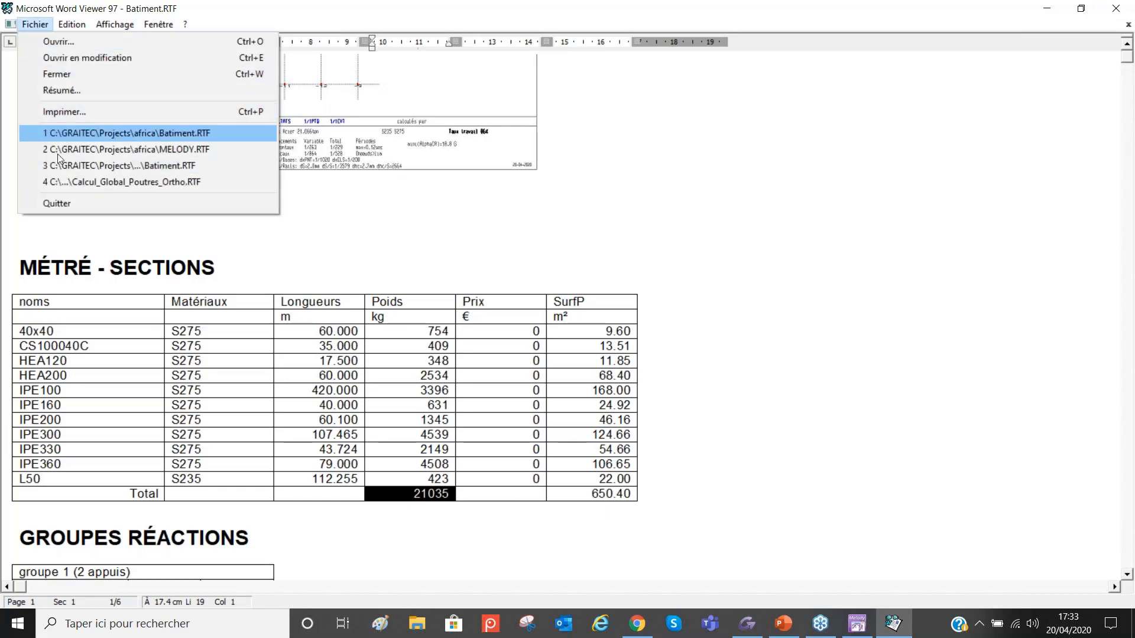
pyautogui.click(65, 204)
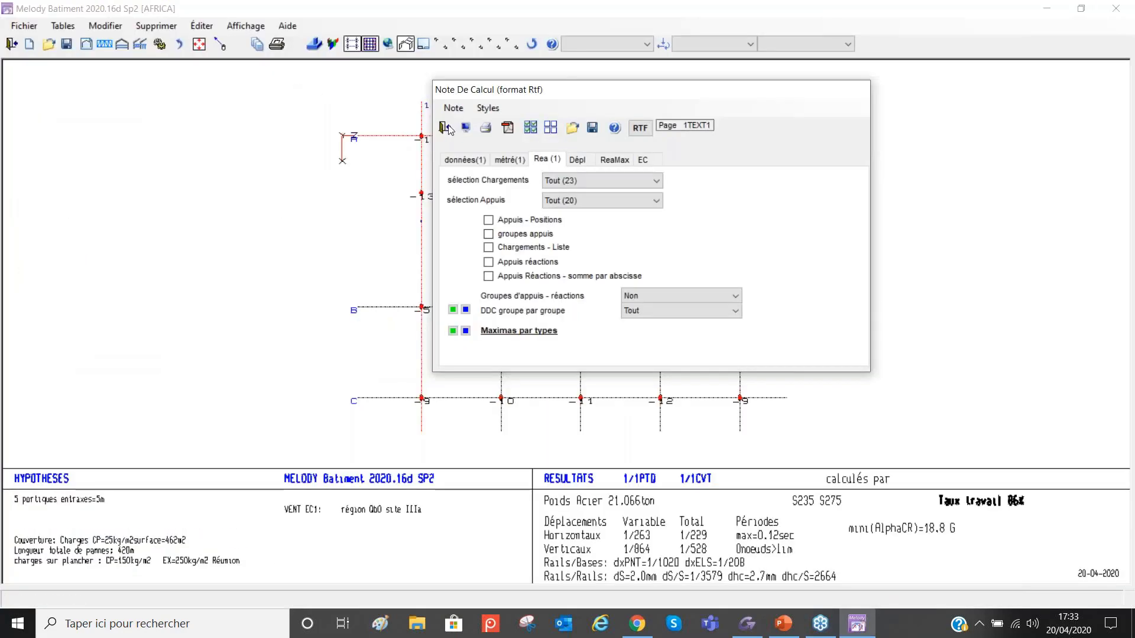
pyautogui.click(445, 130)
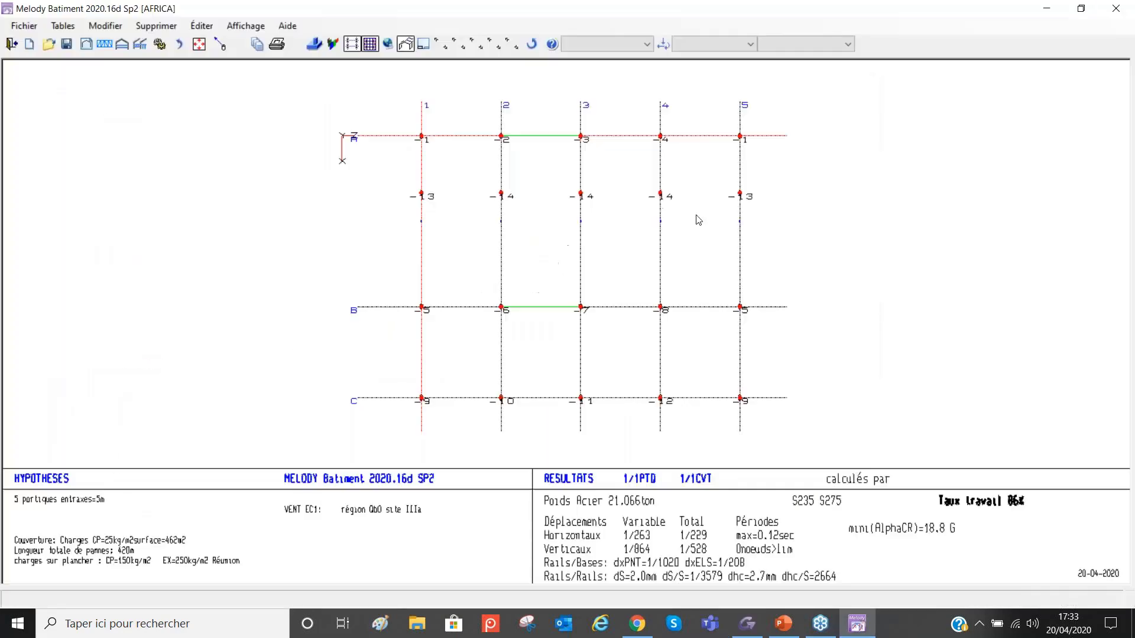
# Step: View the whole building in perspective, inspect the roof plan with its sections, and return to the perspective view
pyautogui.click(412, 46)
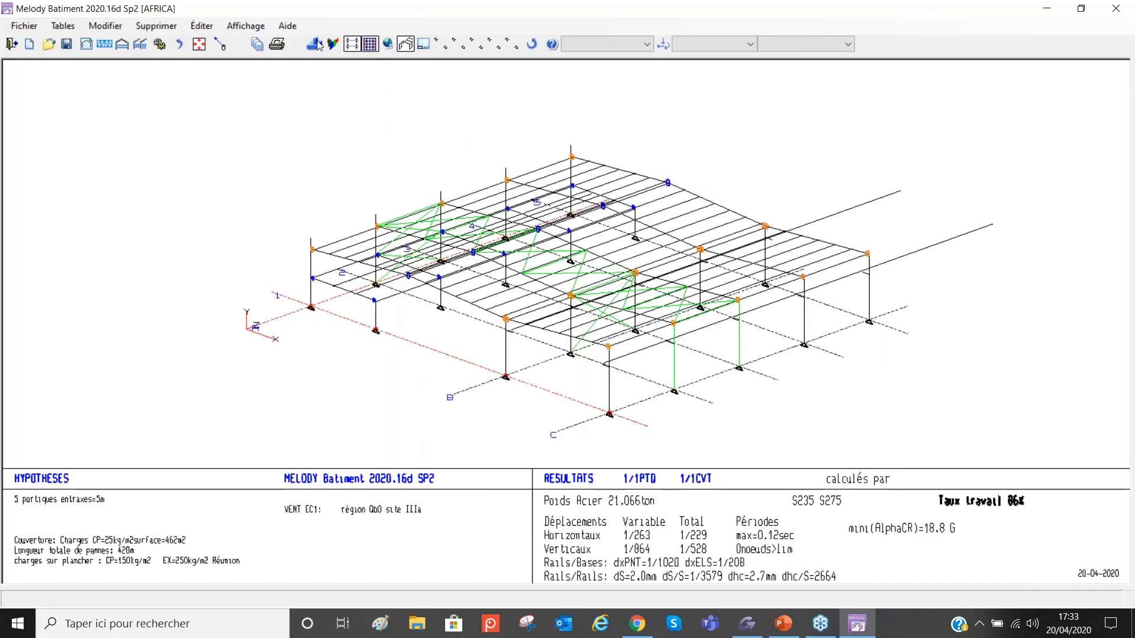
pyautogui.click(370, 45)
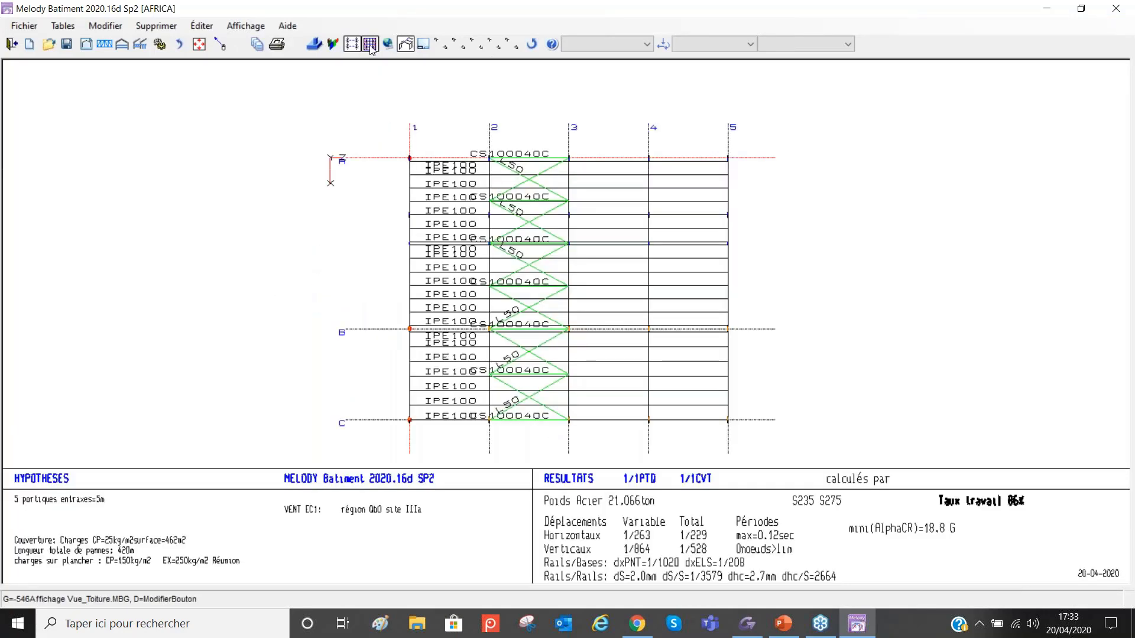
pyautogui.click(413, 45)
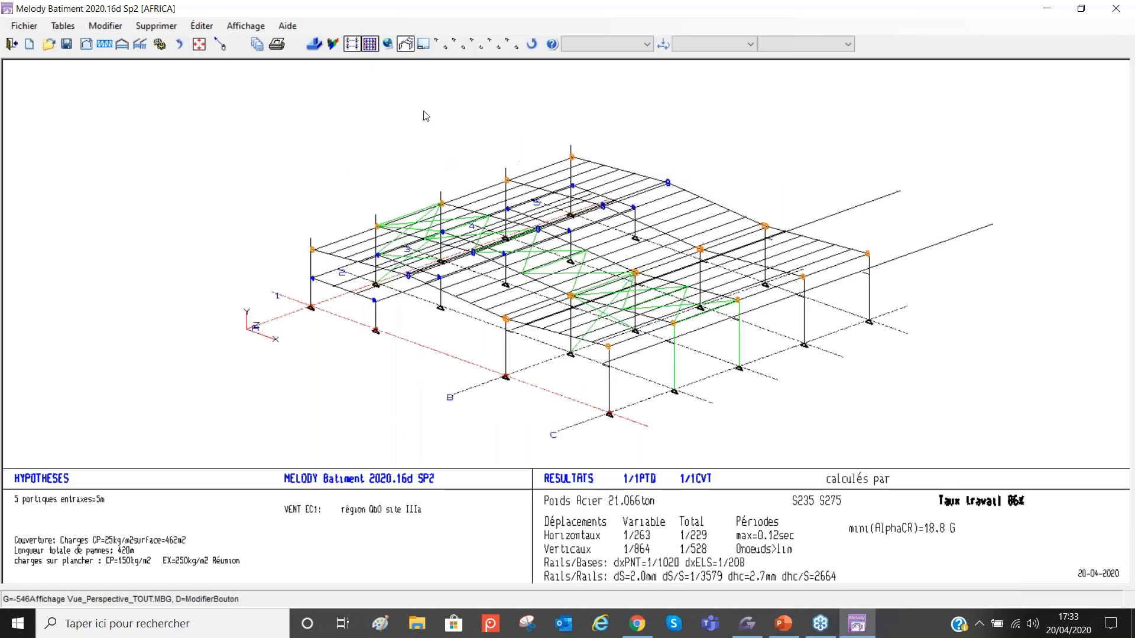
# Step: View the whole building in perspective from the opposite side, fitted to the drawing area
pyautogui.press('Left')
pyautogui.press('Left')
pyautogui.press('Left')
pyautogui.press('Left')
pyautogui.press('Left')
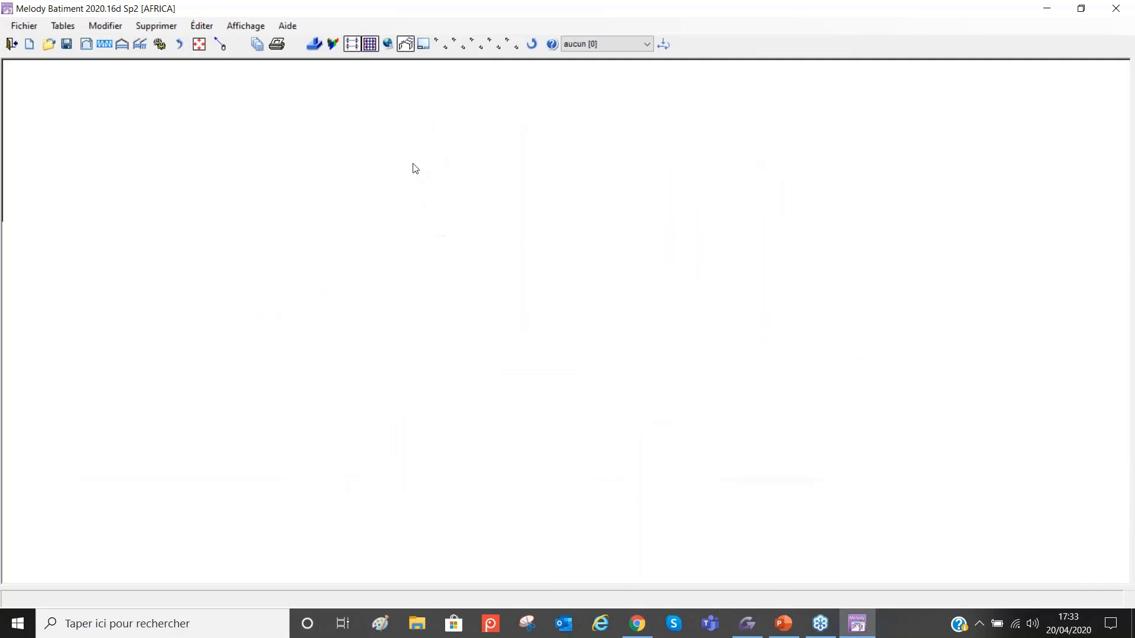
pyautogui.press('Left')
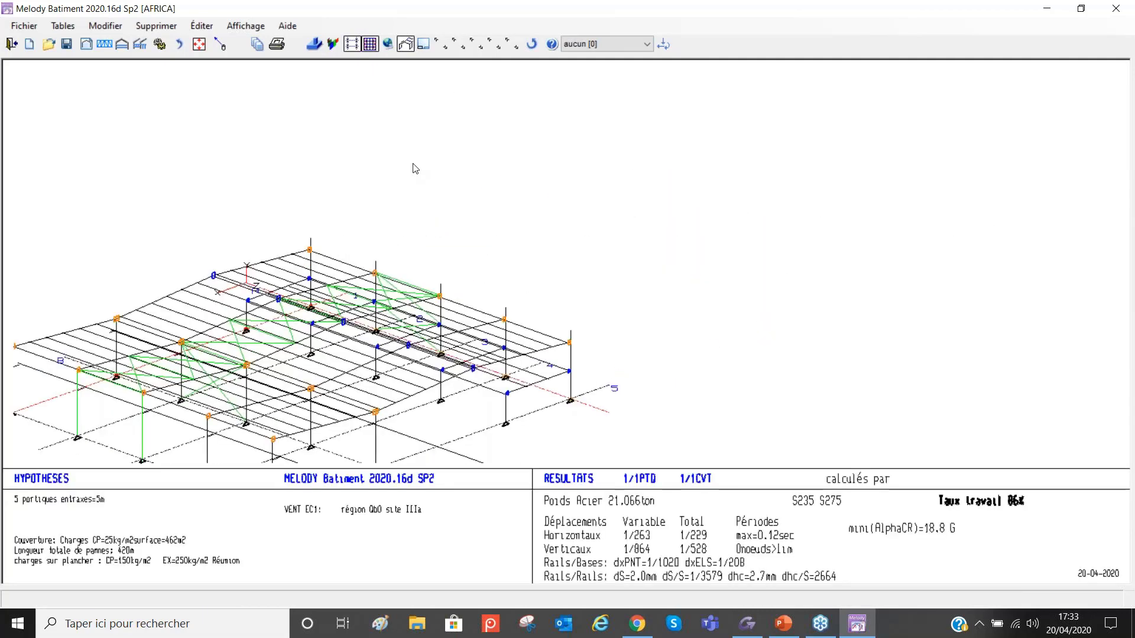
pyautogui.click(199, 45)
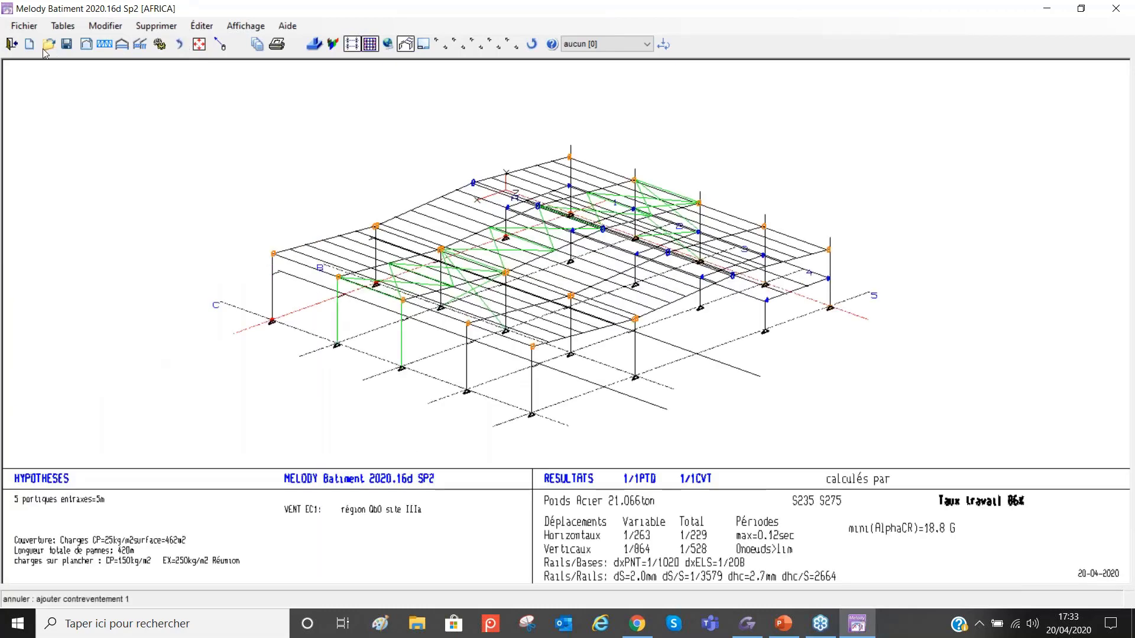
# Step: Isolate the IPE300 bars in the building view using the sections table, and close the table
pyautogui.click(63, 26)
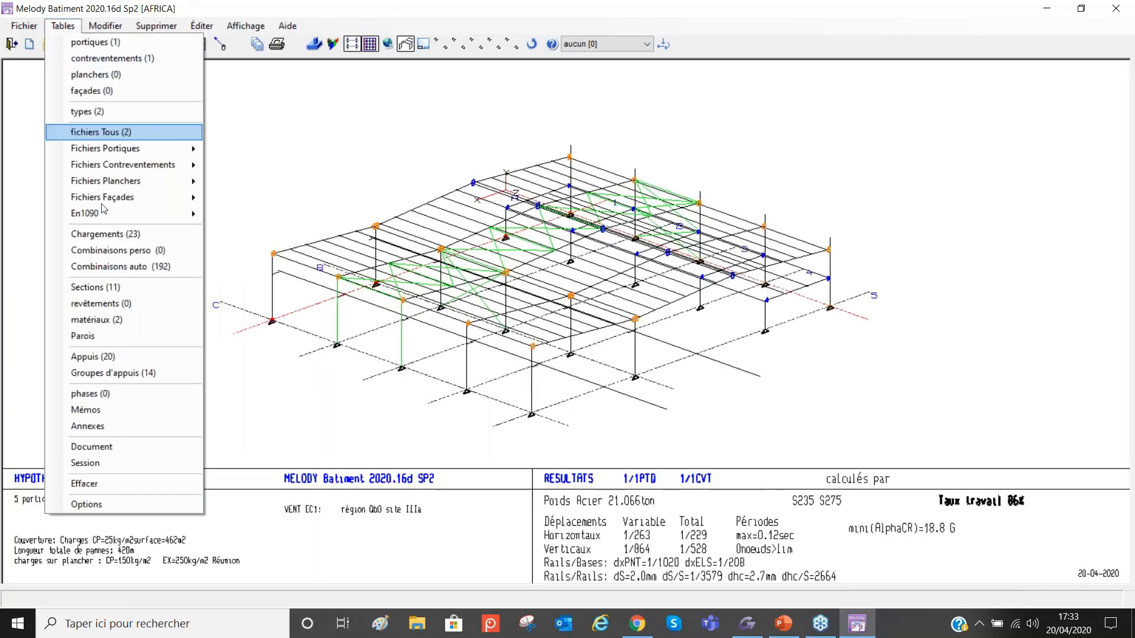
pyautogui.click(114, 293)
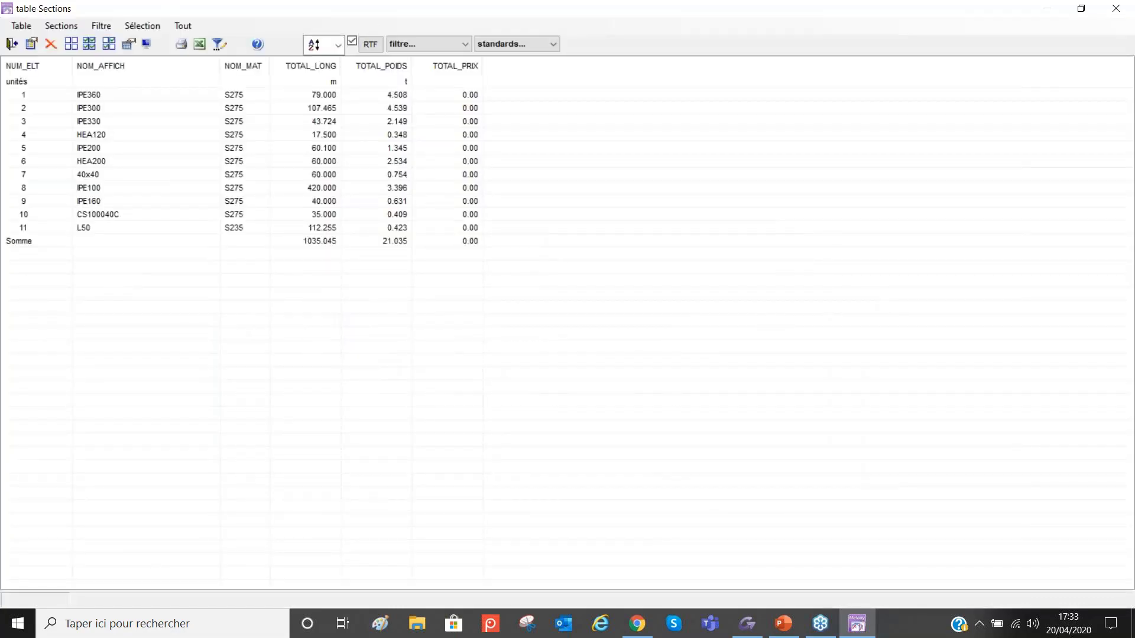
pyautogui.moveTo(426, 8); pyautogui.dragTo(542, 292)
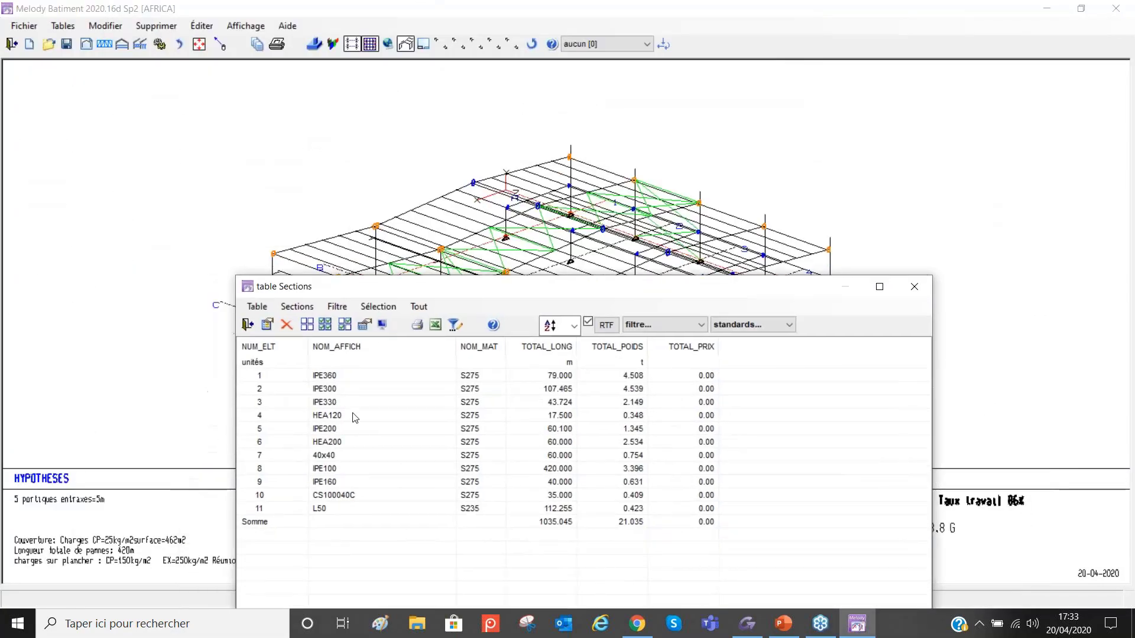
pyautogui.click(336, 389)
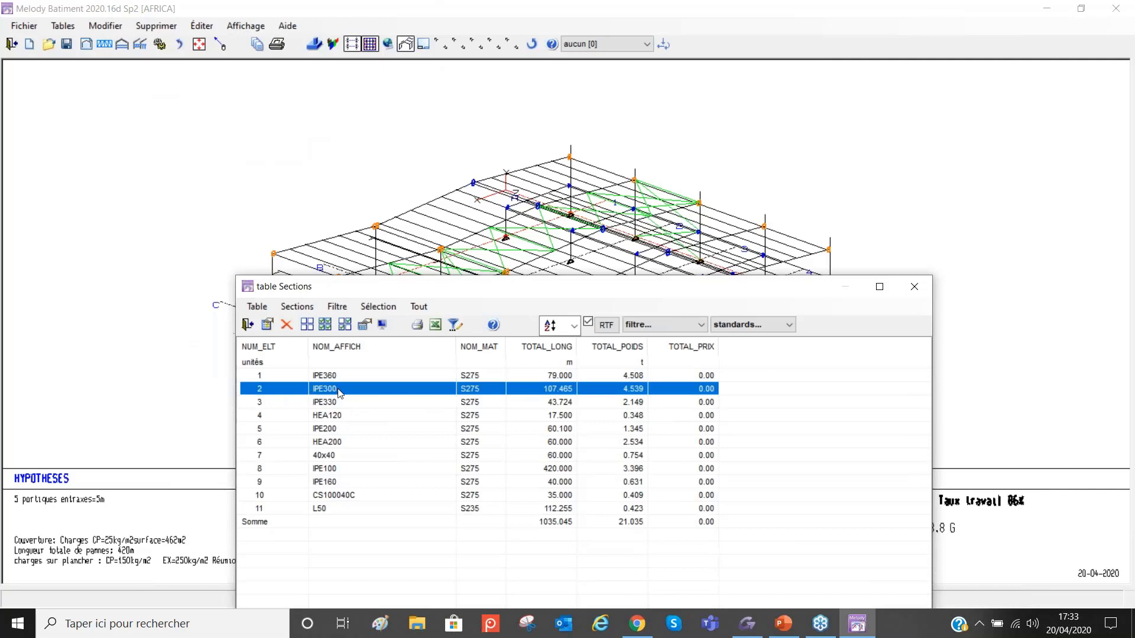
pyautogui.click(379, 306)
pyautogui.moveTo(413, 356)
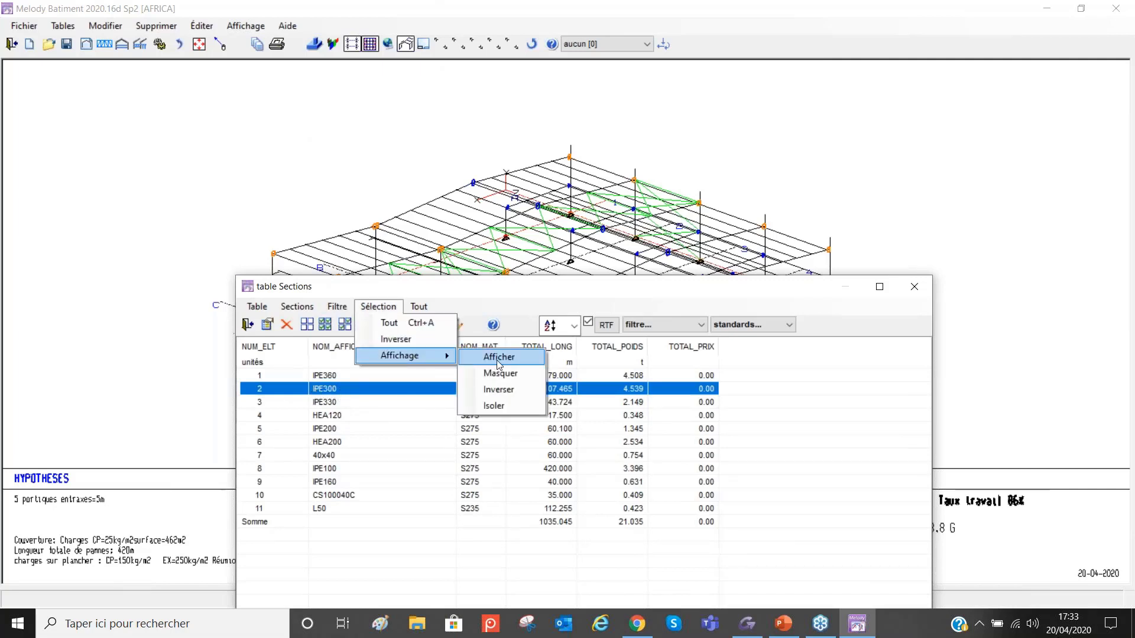
pyautogui.click(506, 406)
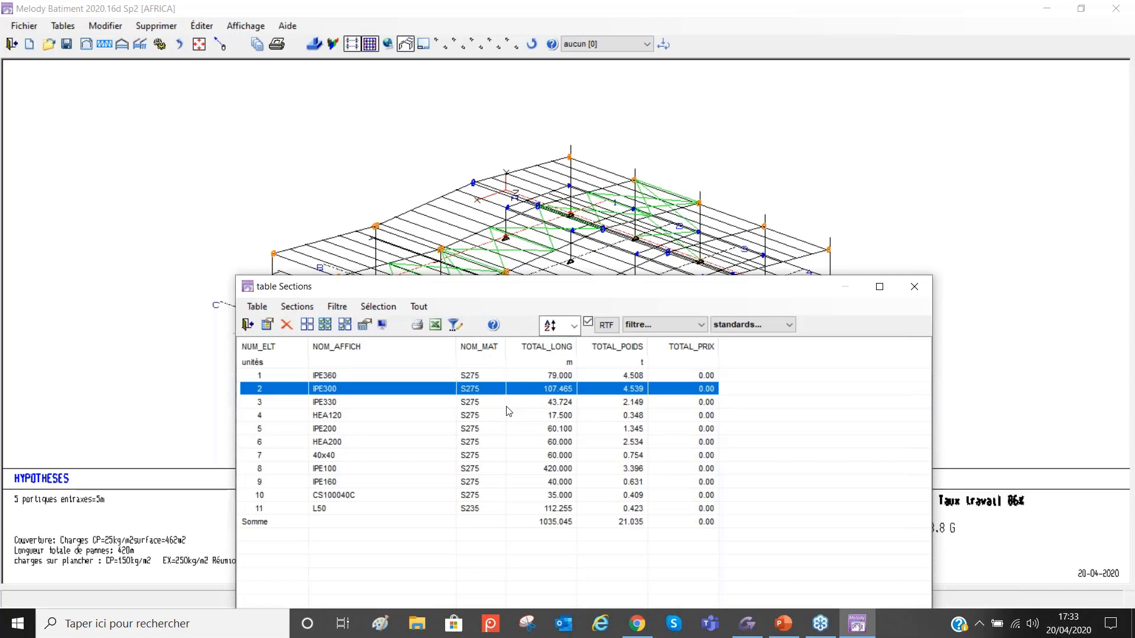
pyautogui.click(249, 324)
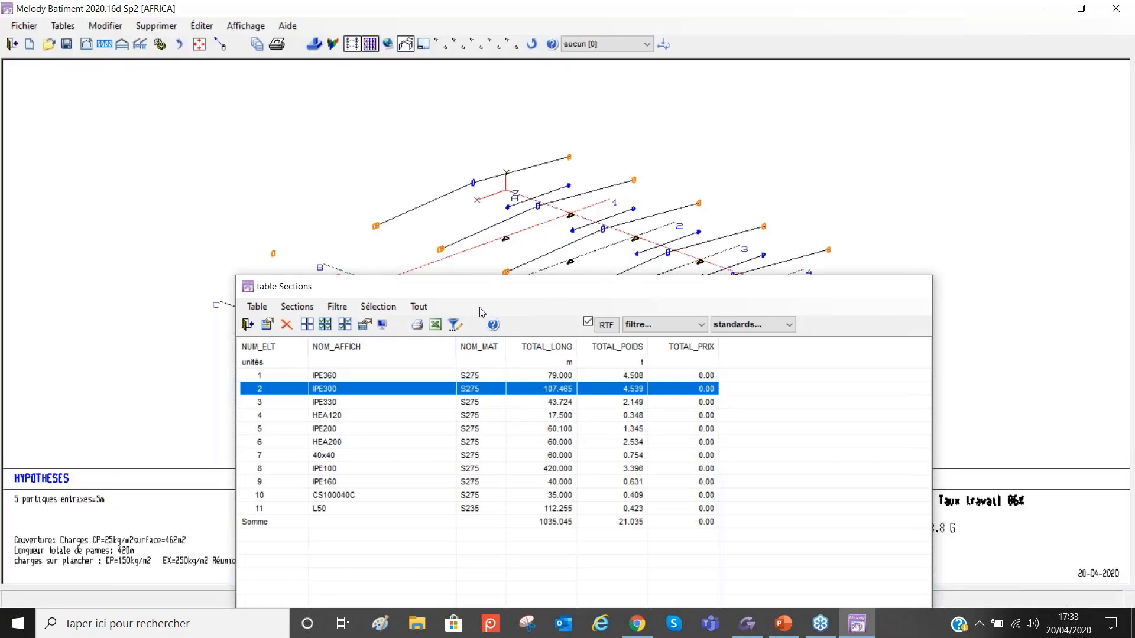
# Step: Hide the node and support symbols, show the bars with their real profiles, and redisplay the full structure
pyautogui.press('a')
pyautogui.press('a')
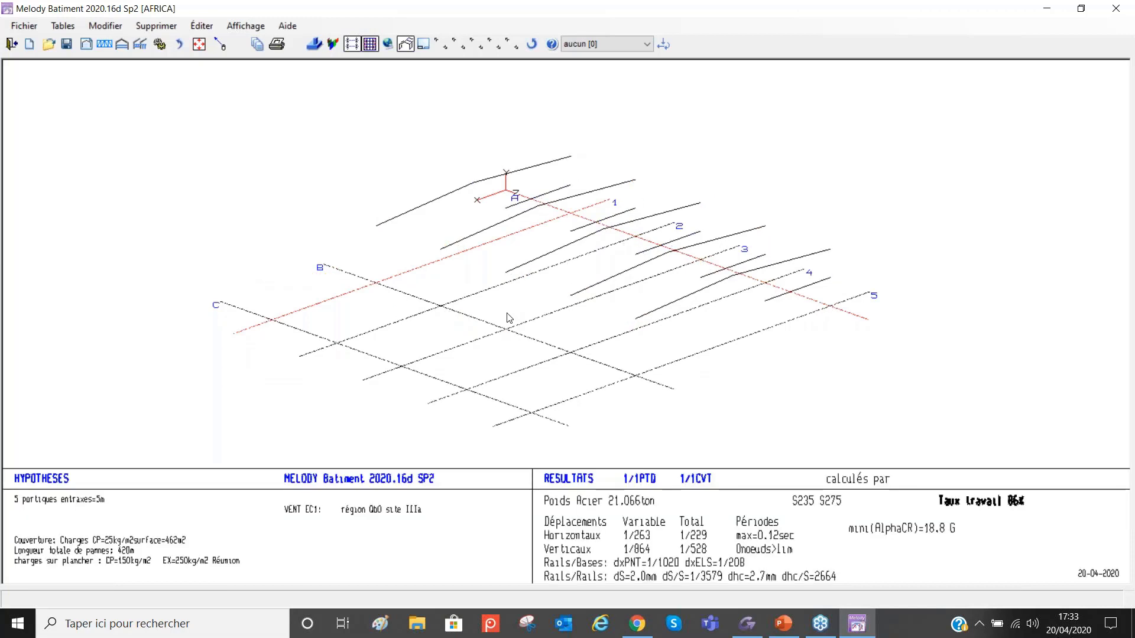
pyautogui.press('p')
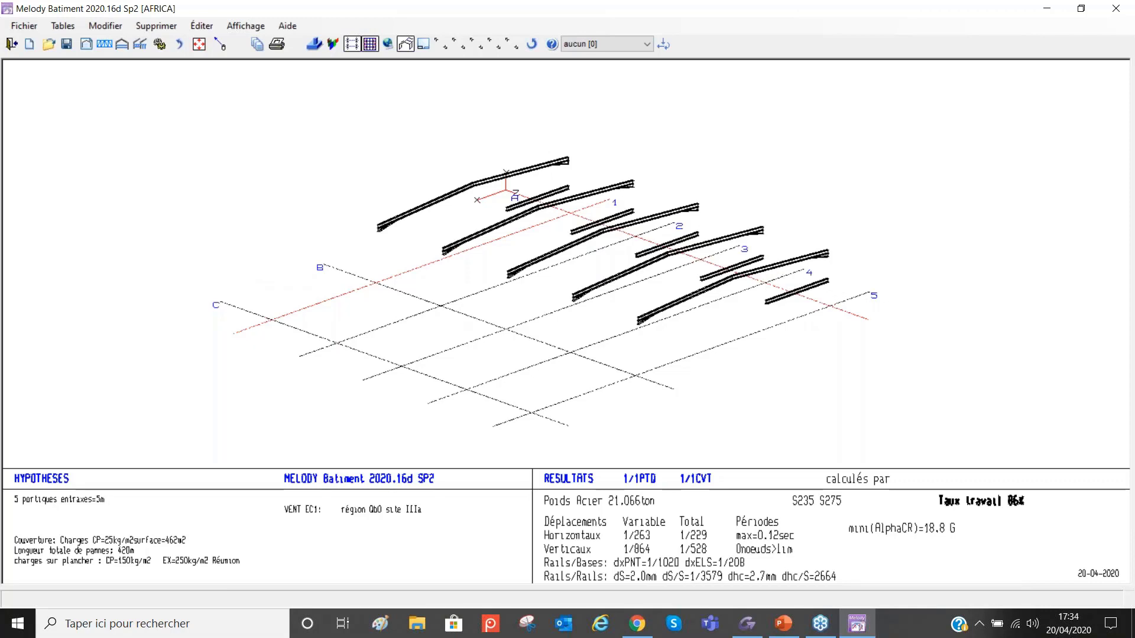
pyautogui.press('Escape')
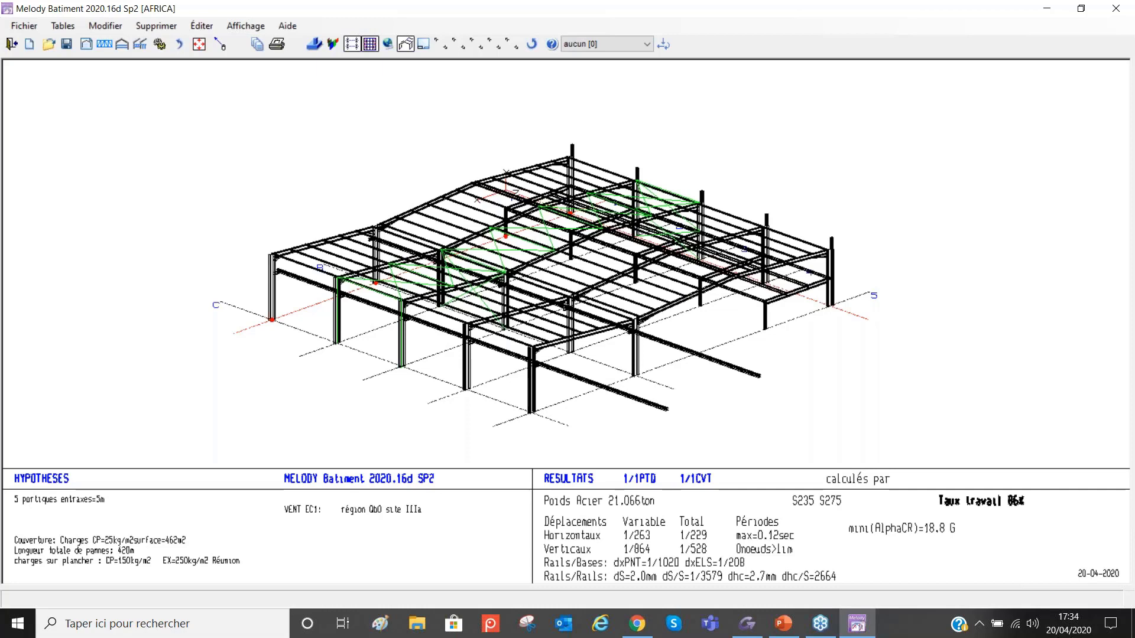
# Step: Save the current building as toto and open the recent study BAT1_EC.MBF
pyautogui.click(24, 25)
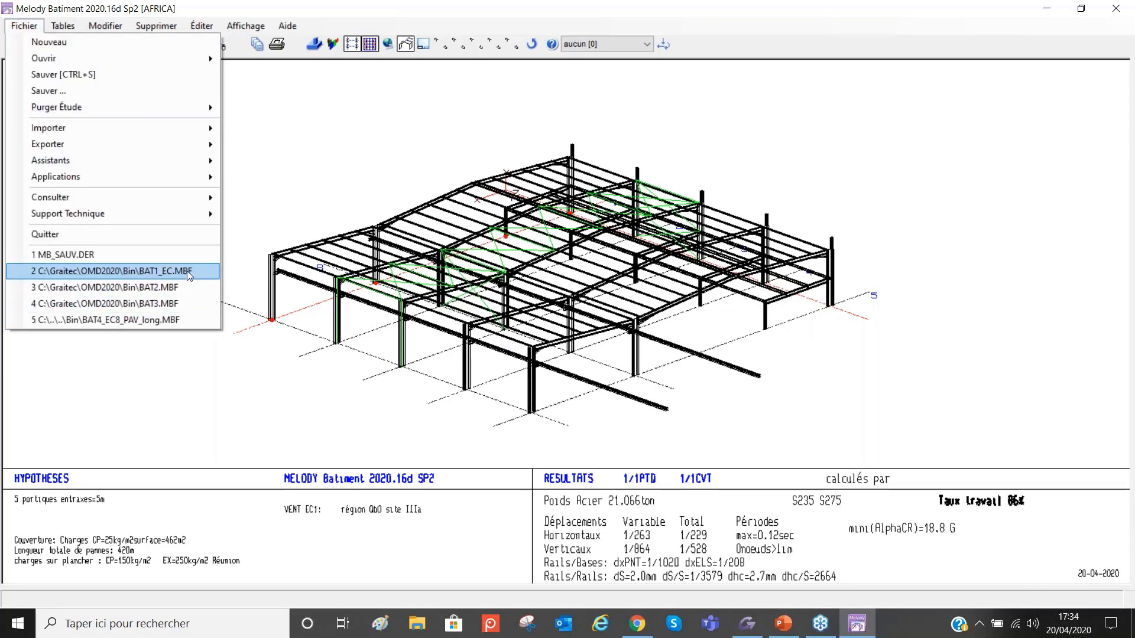
pyautogui.click(188, 272)
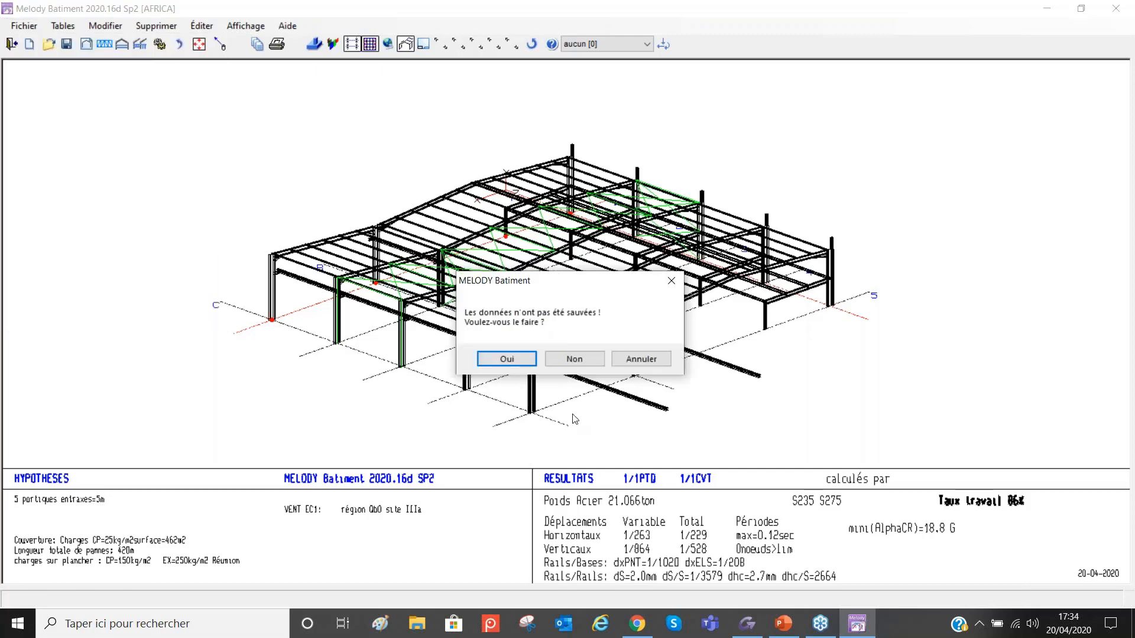
pyautogui.click(523, 359)
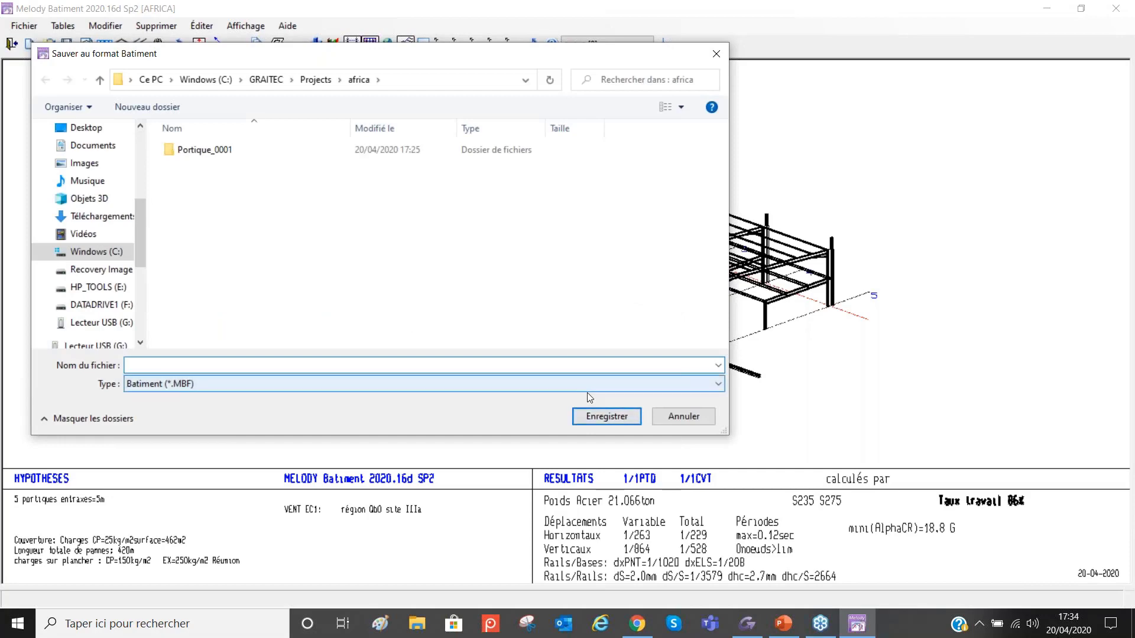
pyautogui.write('toto')
pyautogui.press('Return')
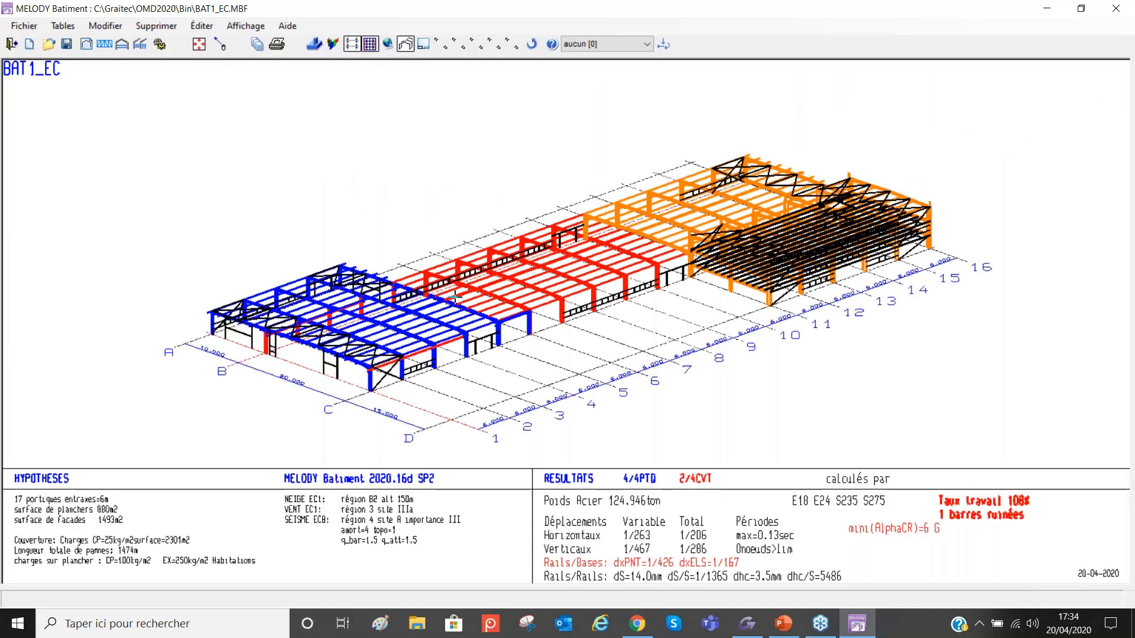
# Step: Examine the BAT1_EC building's blue, red and orange frame zones, façades and floor up close, ending with the full view
pyautogui.scroll(1, 396, 381)
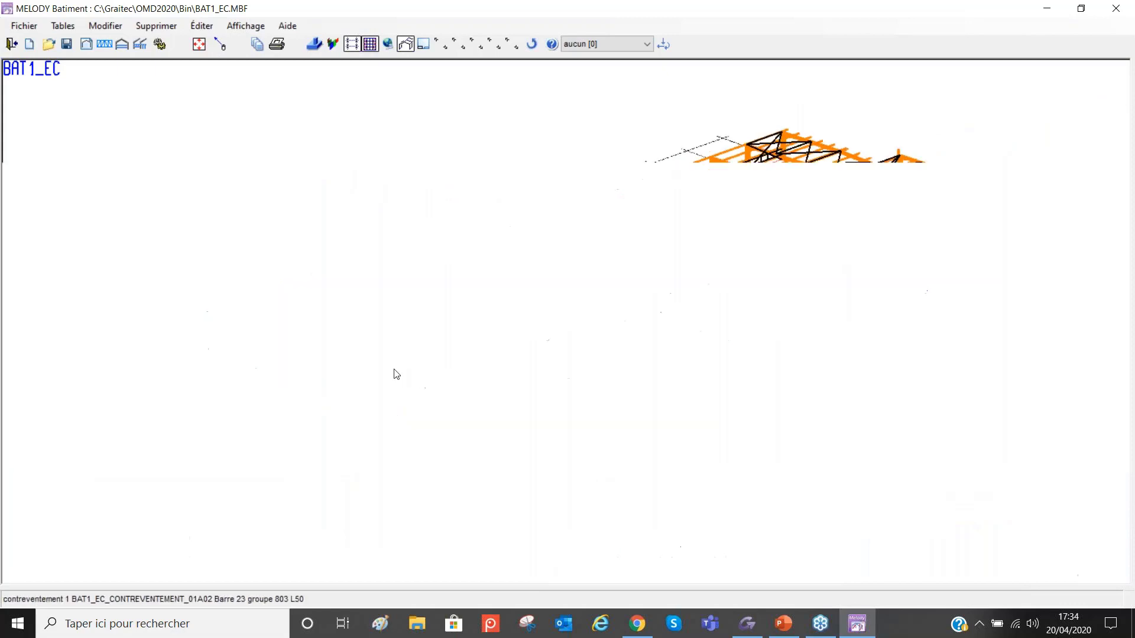
pyautogui.scroll(2, 414, 354)
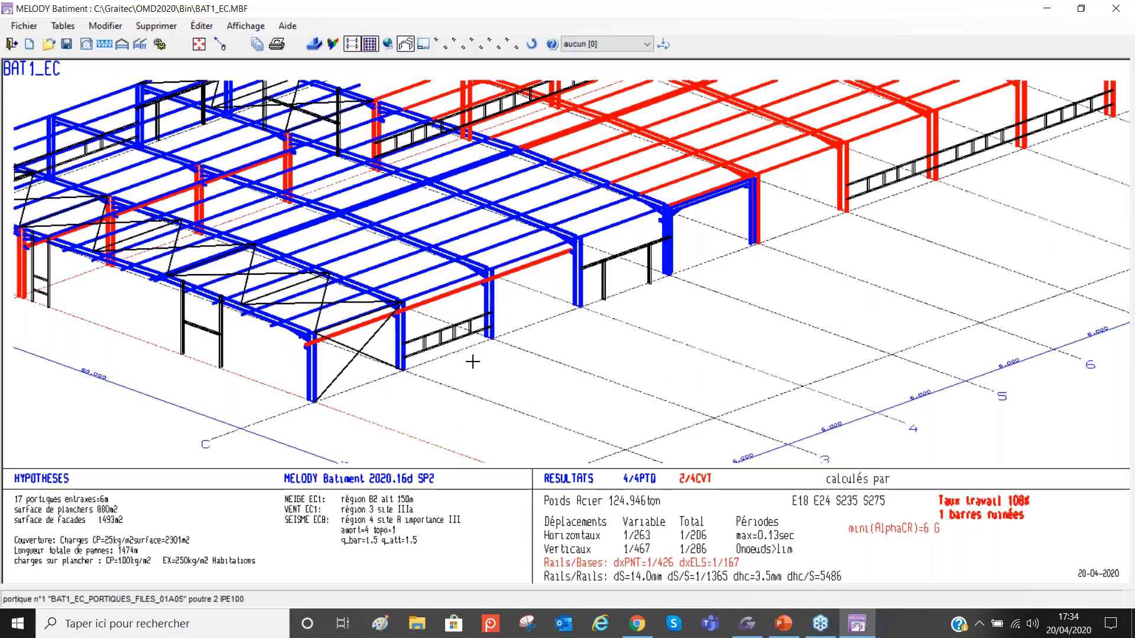
pyautogui.scroll(-2, 591, 384)
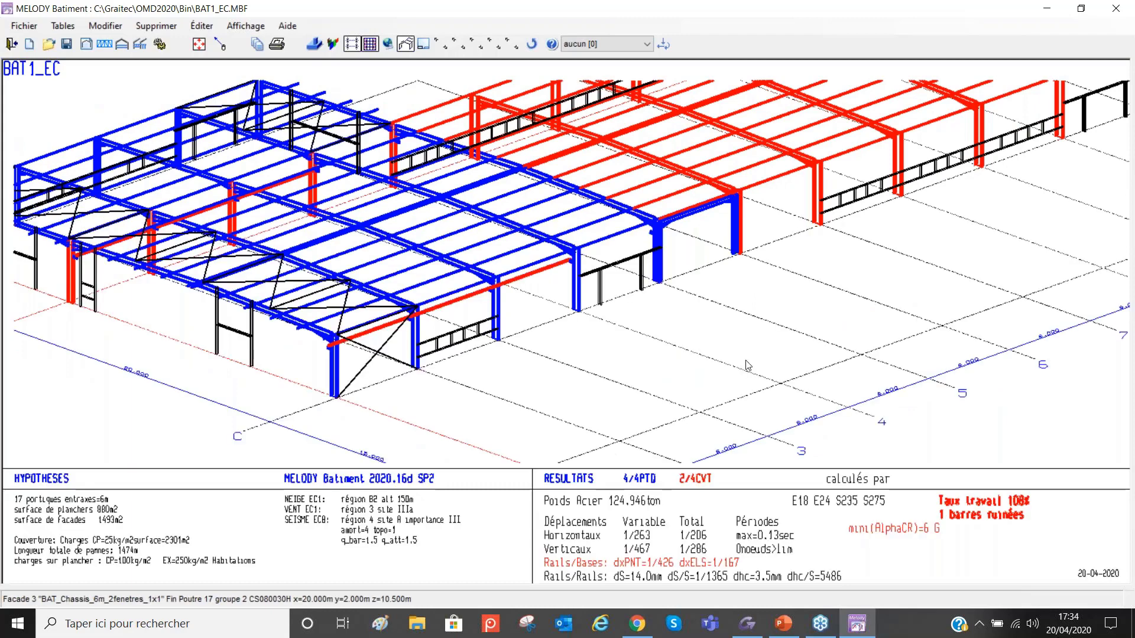
pyautogui.moveTo(840, 299); pyautogui.dragTo(510, 360, button='middle')
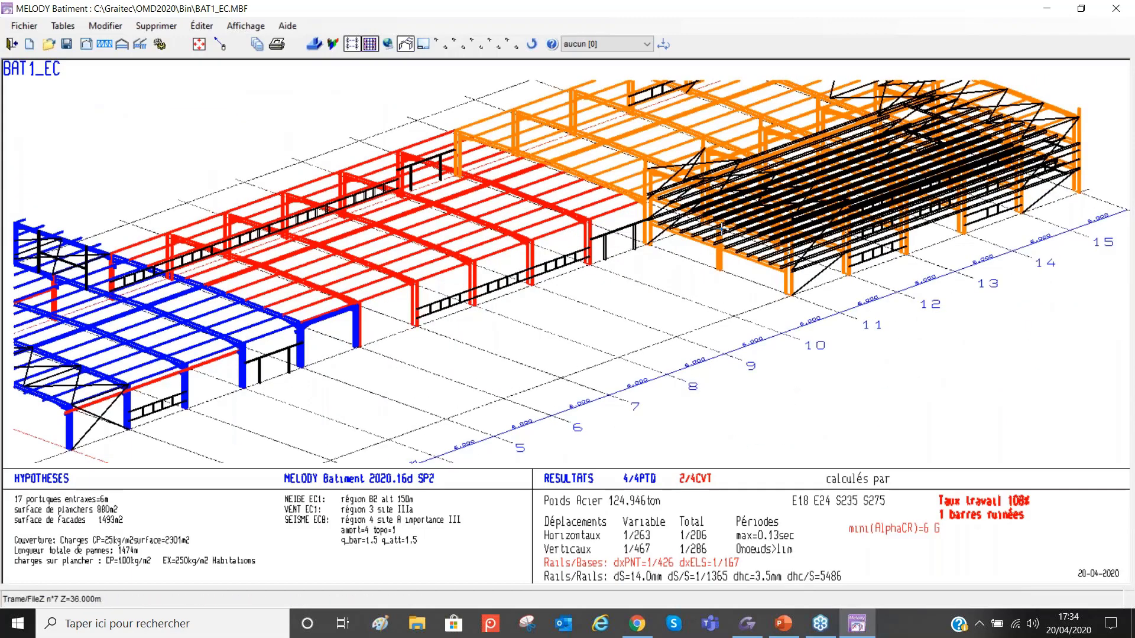
pyautogui.scroll(4, 798, 234)
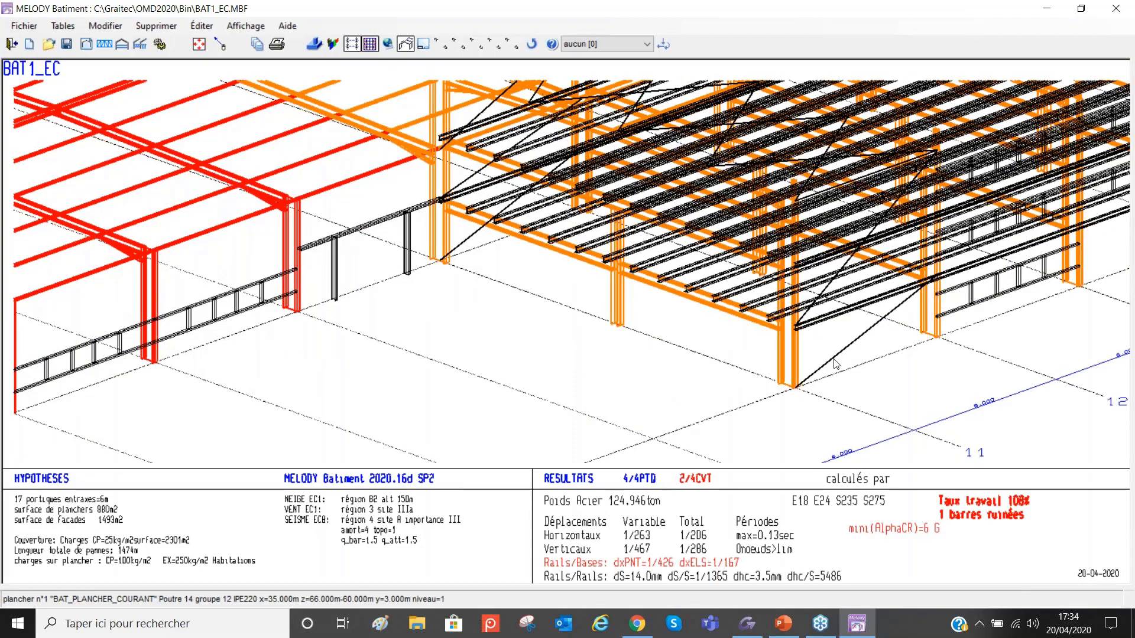
pyautogui.scroll(-1, 830, 362)
pyautogui.scroll(-4, 830, 362)
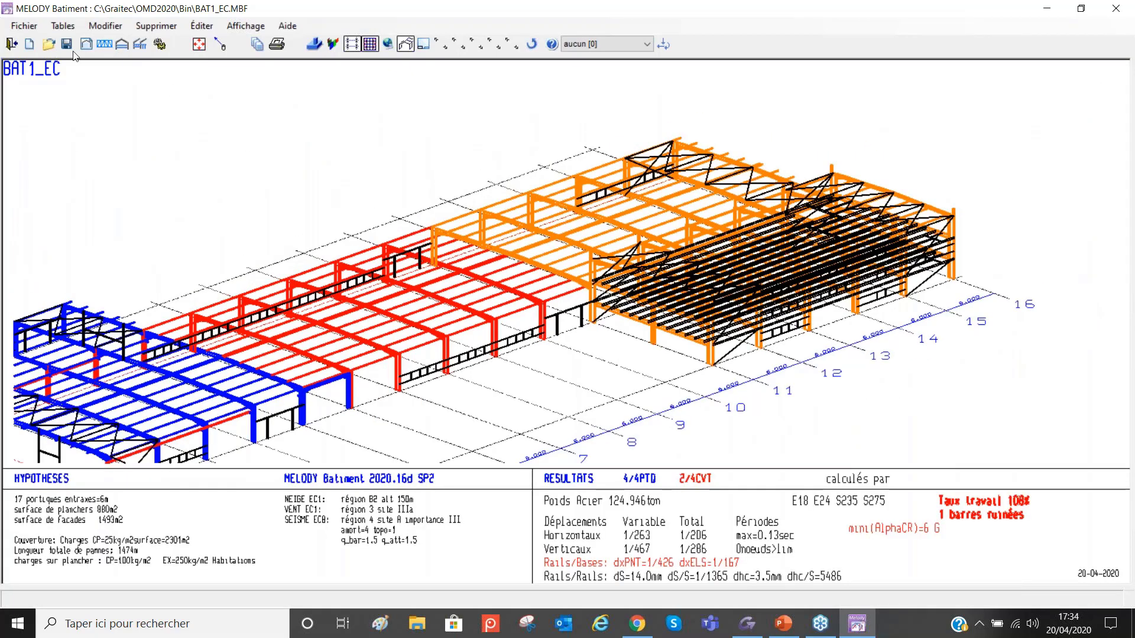
pyautogui.click(200, 44)
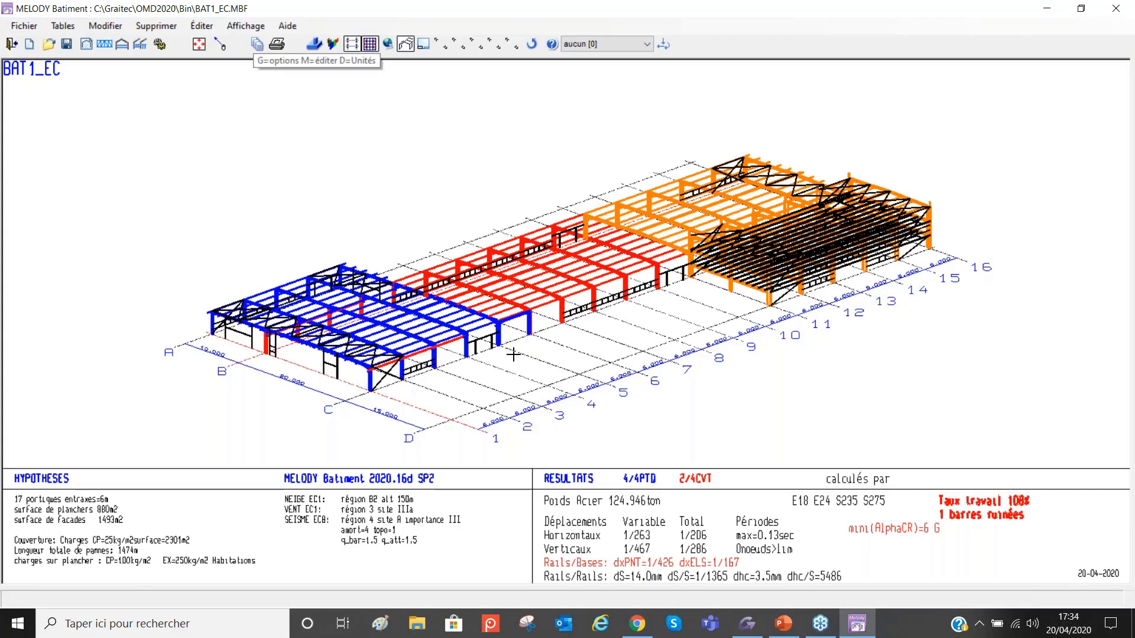
# Step: Open the calculated results of portal frame BAT1_EC_PORTIQUES_FILES_06A10 from one of its IPE500 posts
pyautogui.scroll(1, 530, 342)
pyautogui.scroll(2, 530, 342)
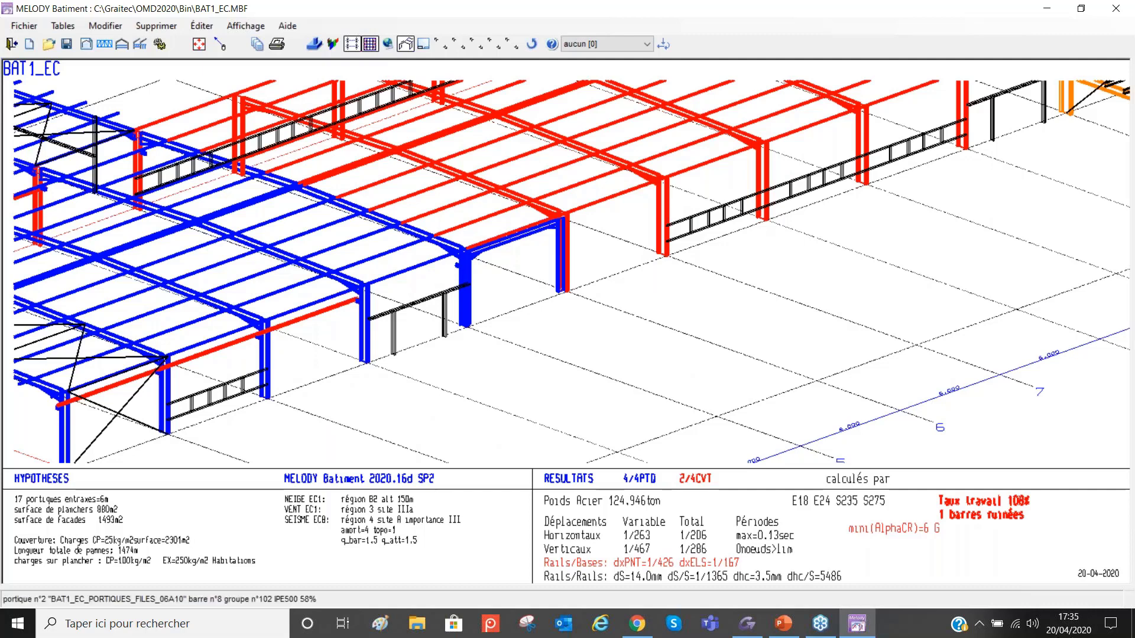
pyautogui.rightClick(664, 207)
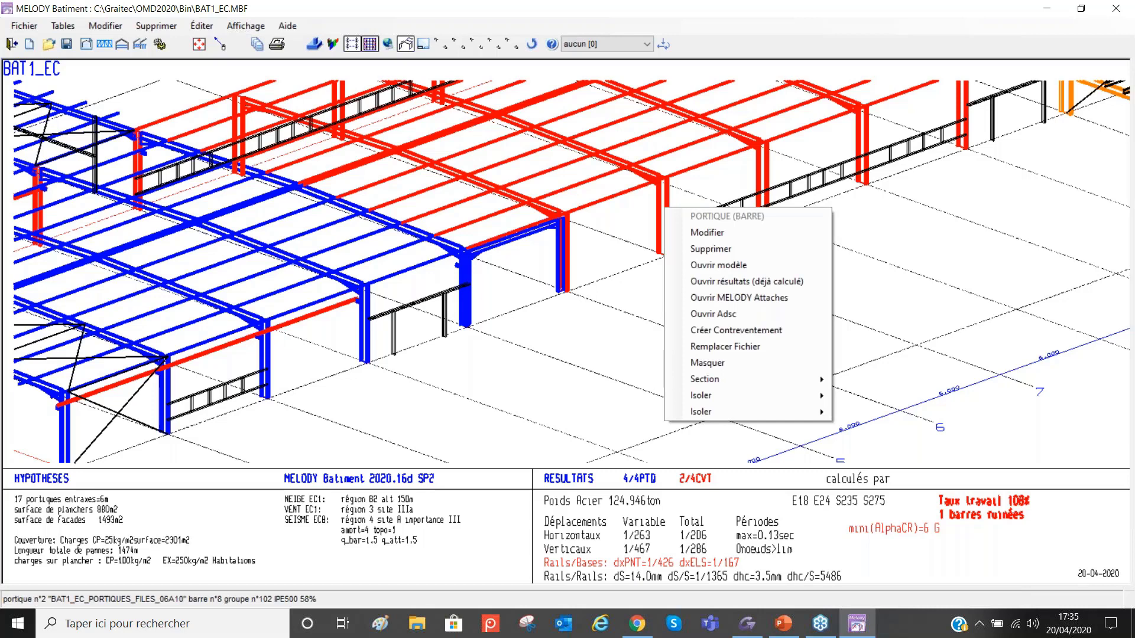
pyautogui.click(734, 285)
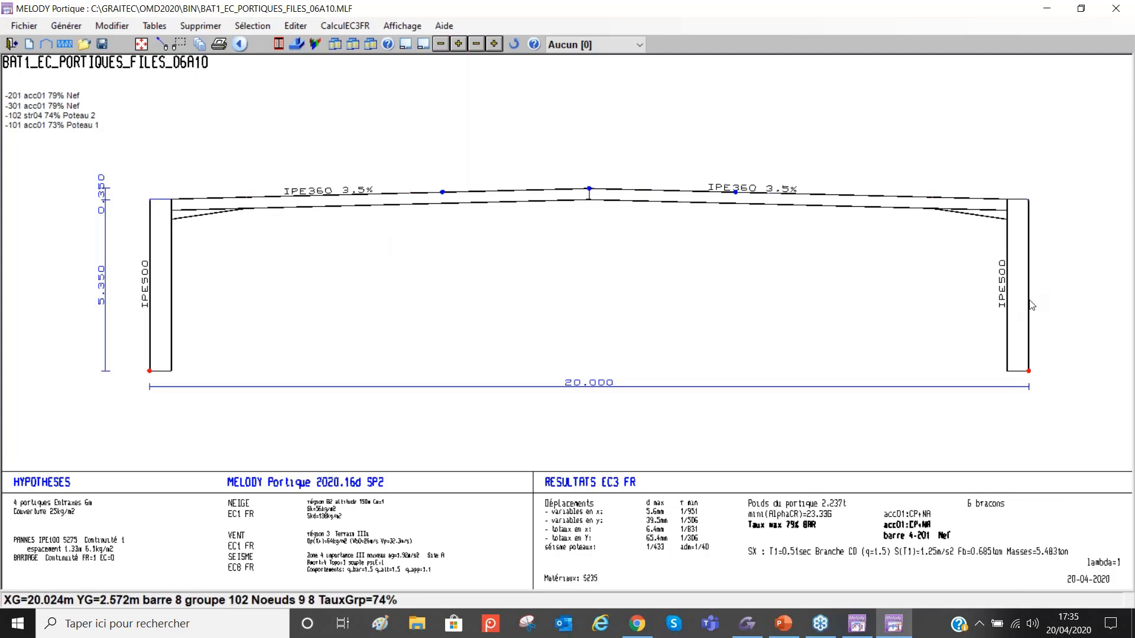
# Step: Set the global ordinate of Poteau 2's base node to -2 m, save the frame and return to the building
pyautogui.doubleClick(1030, 375)
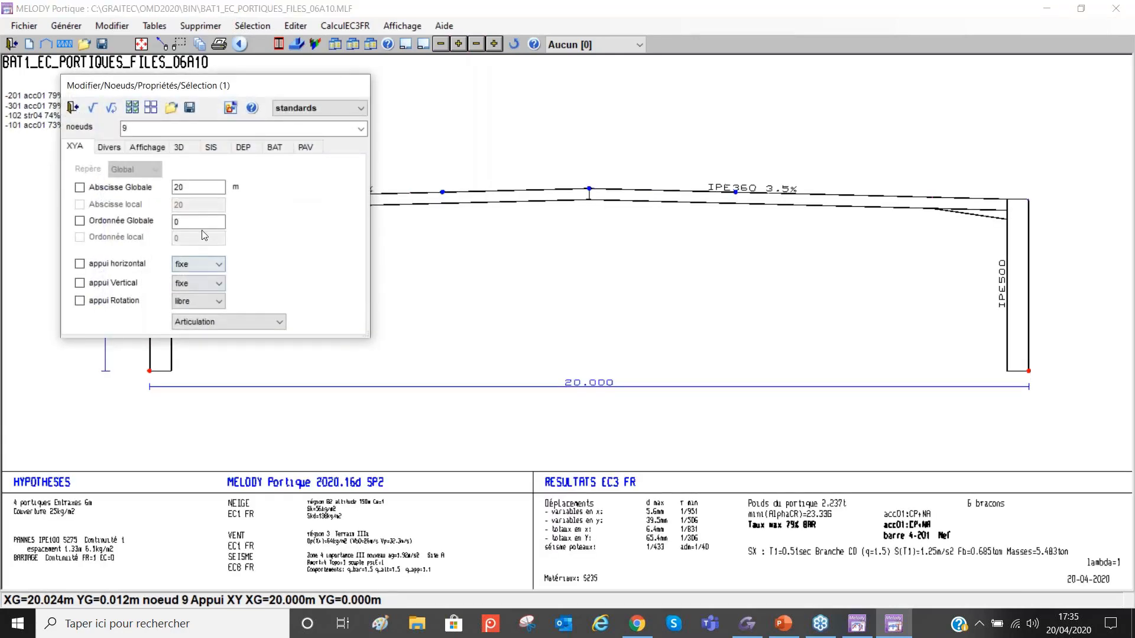
pyautogui.moveTo(196, 222); pyautogui.dragTo(69, 221)
pyautogui.write('-2')
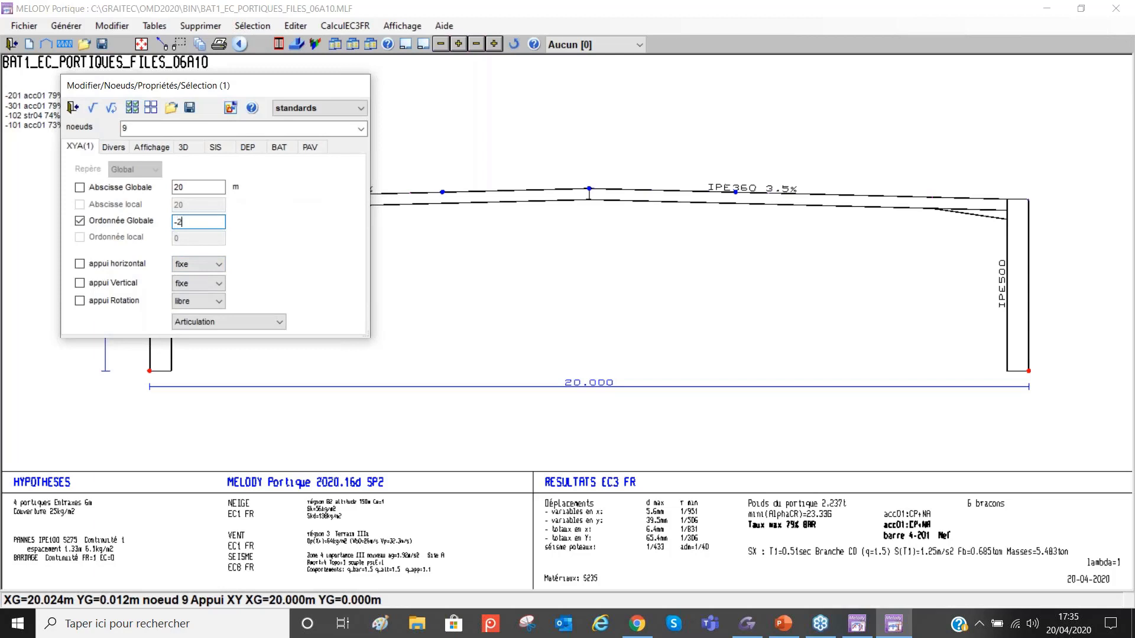
pyautogui.click(93, 108)
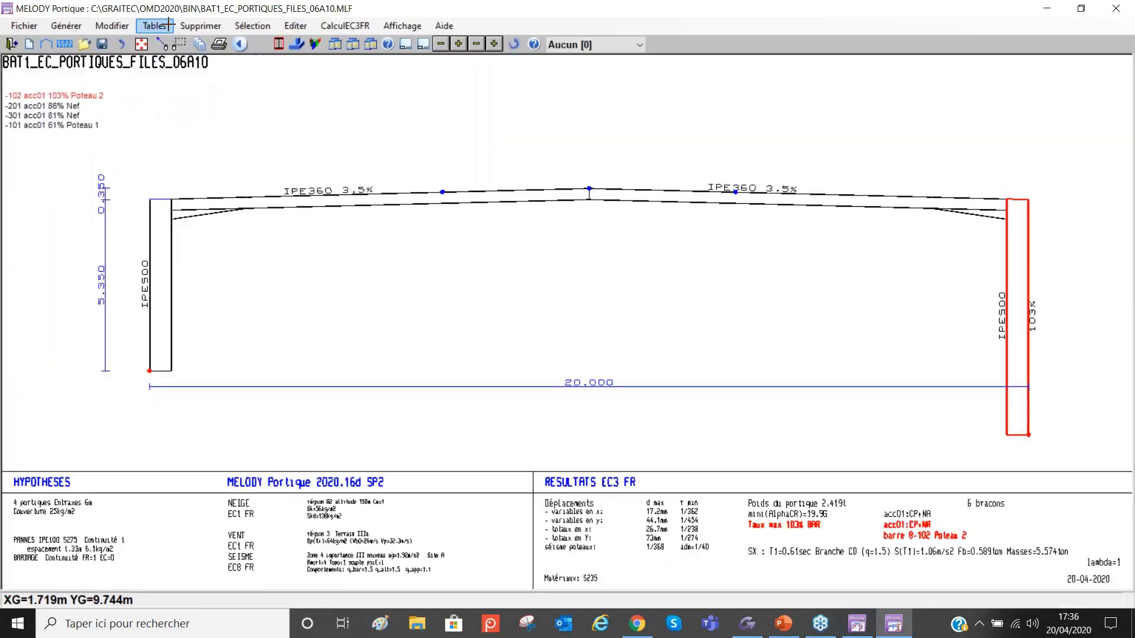
pyautogui.click(103, 43)
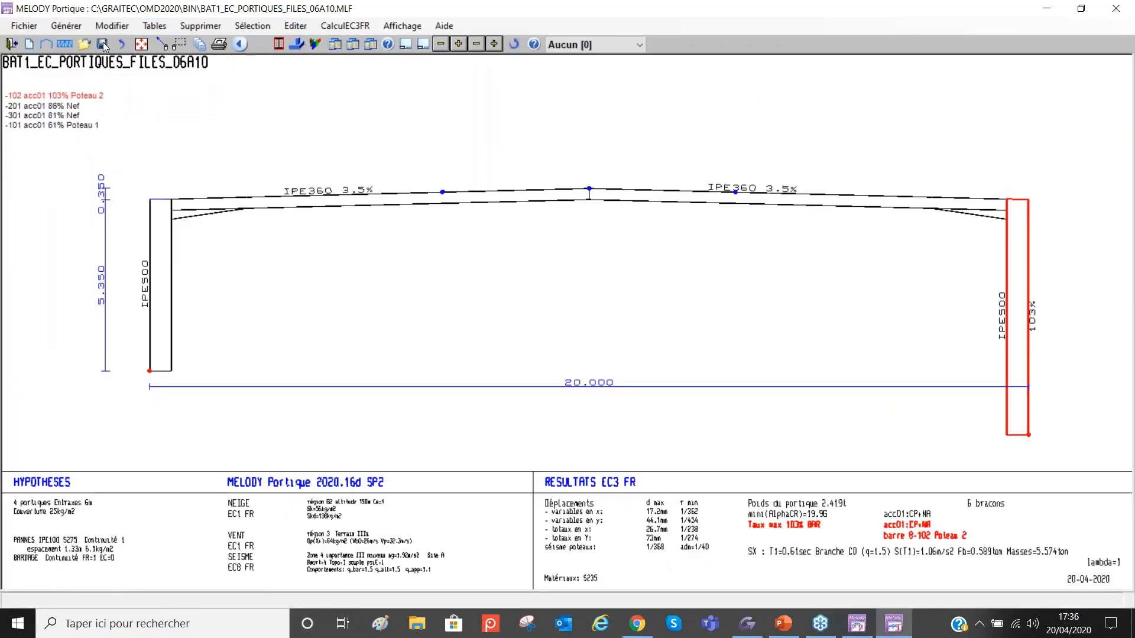
pyautogui.click(11, 44)
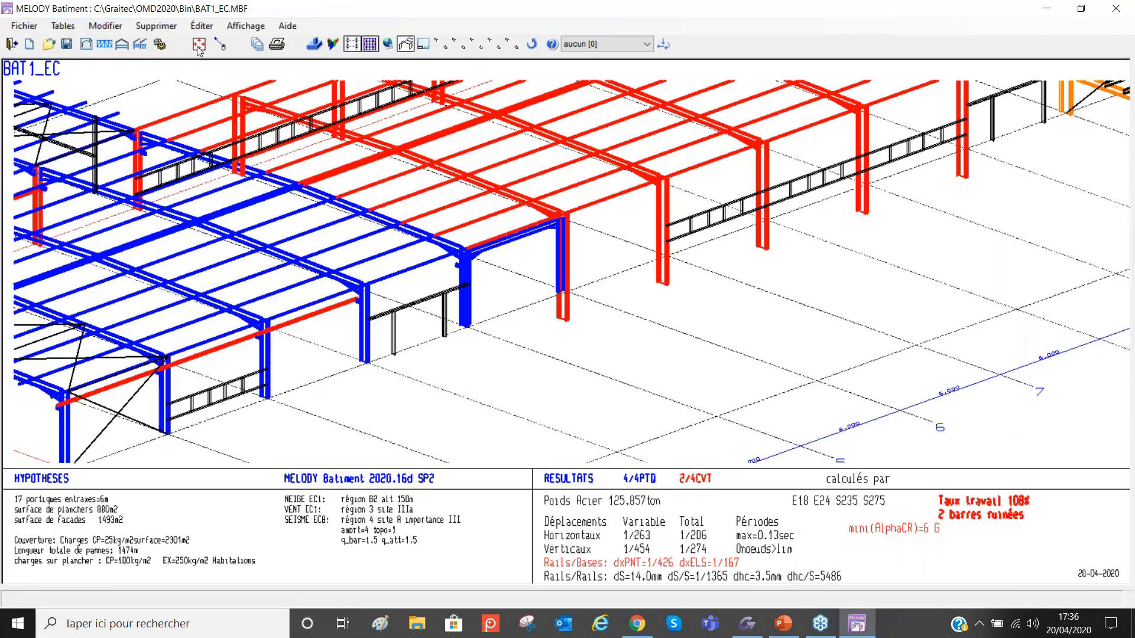
# Step: Open the table of portal frame files and open all four frames for simultaneous modification
pyautogui.click(63, 25)
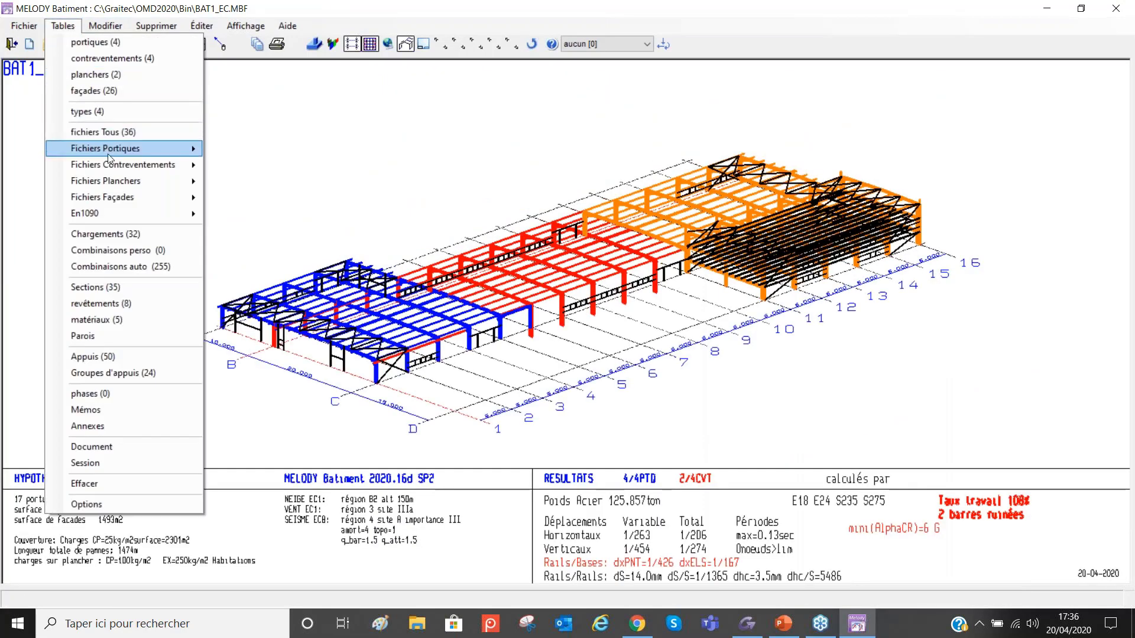
pyautogui.moveTo(177, 158)
pyautogui.click(279, 151)
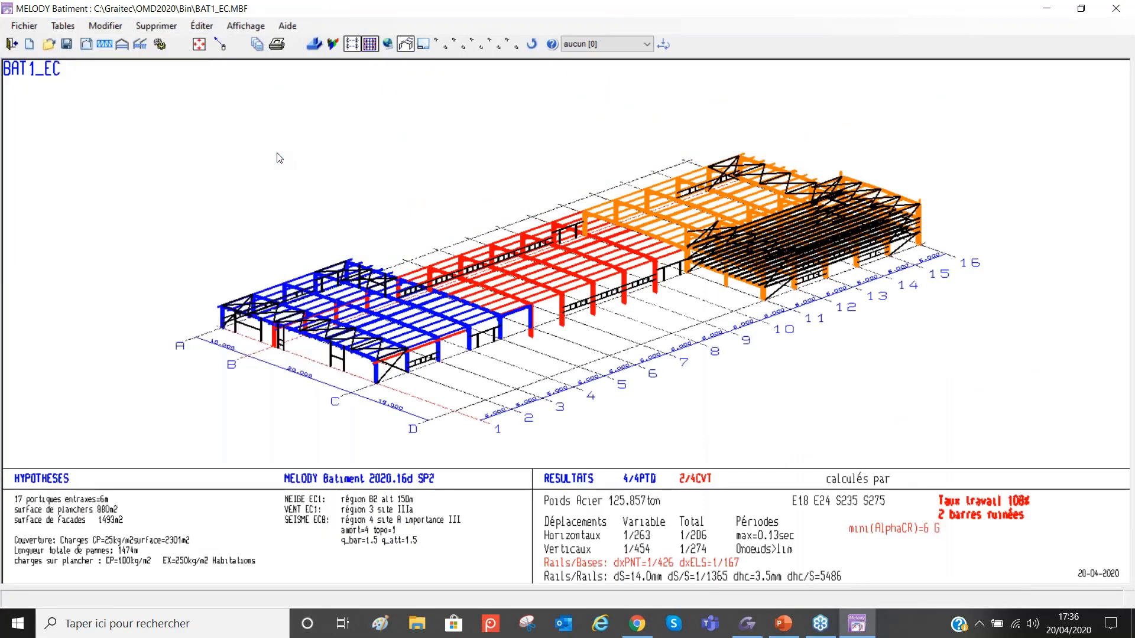
pyautogui.click(241, 220)
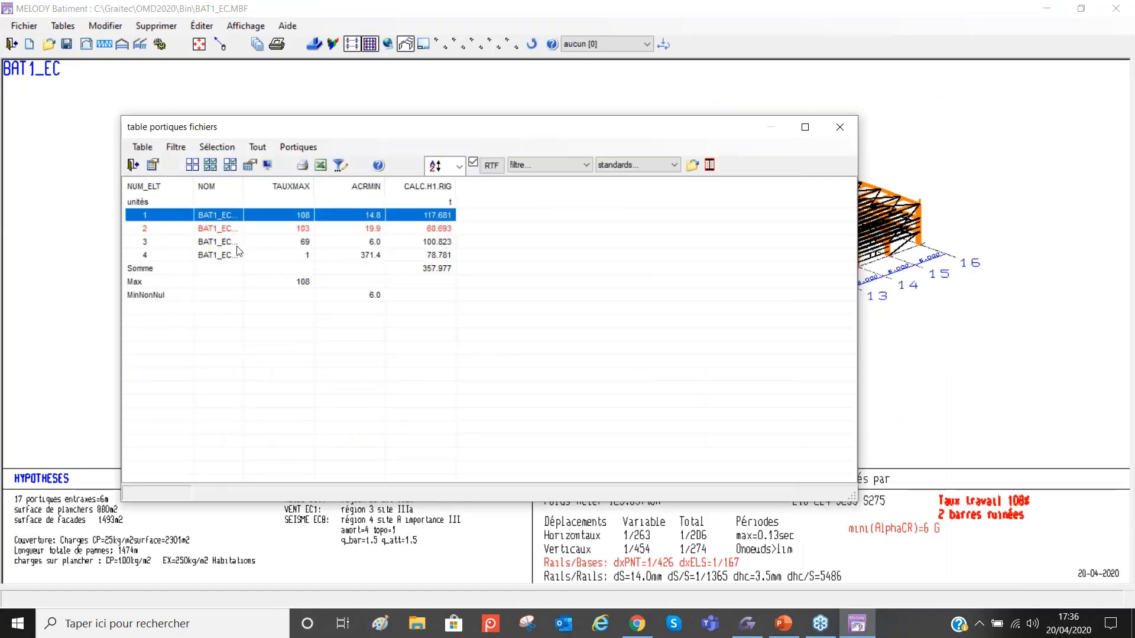
pyautogui.keyDown('shift'); pyautogui.click(233, 262); pyautogui.keyUp('shift')
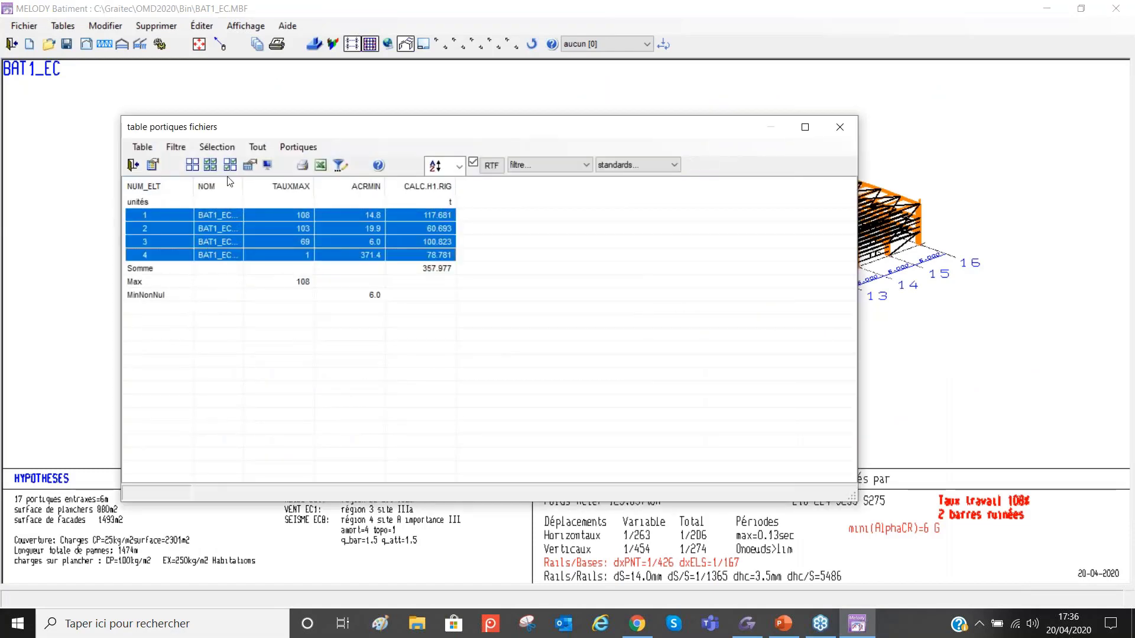
pyautogui.doubleClick(339, 258)
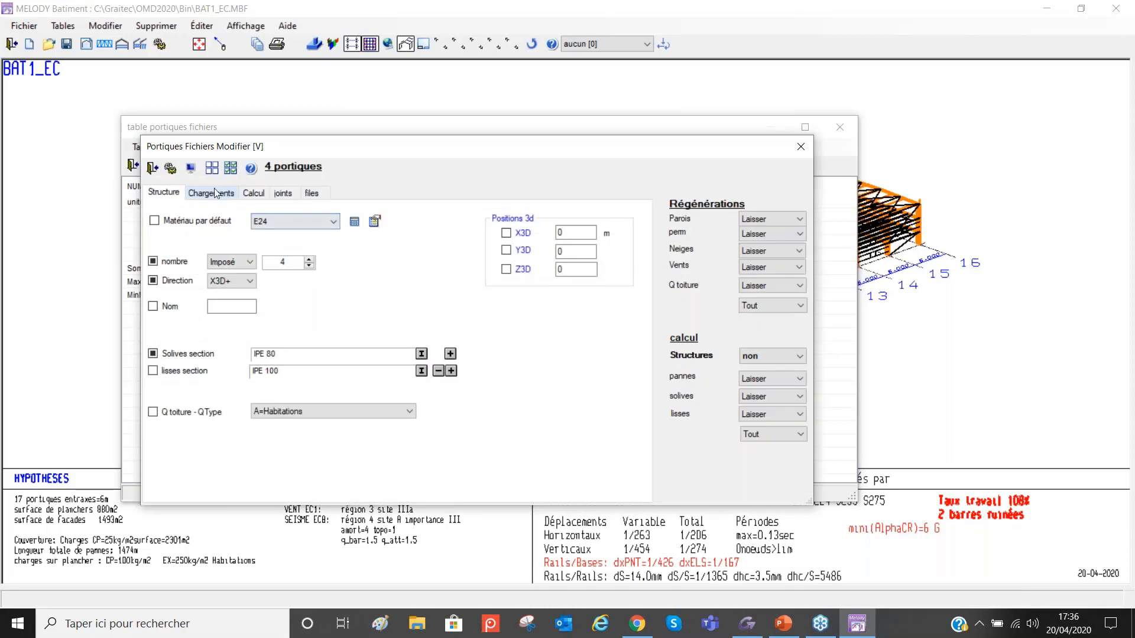
# Step: Set the roof covering's permanent load to 40 kg/m² for the four frames
pyautogui.click(211, 193)
pyautogui.click(190, 212)
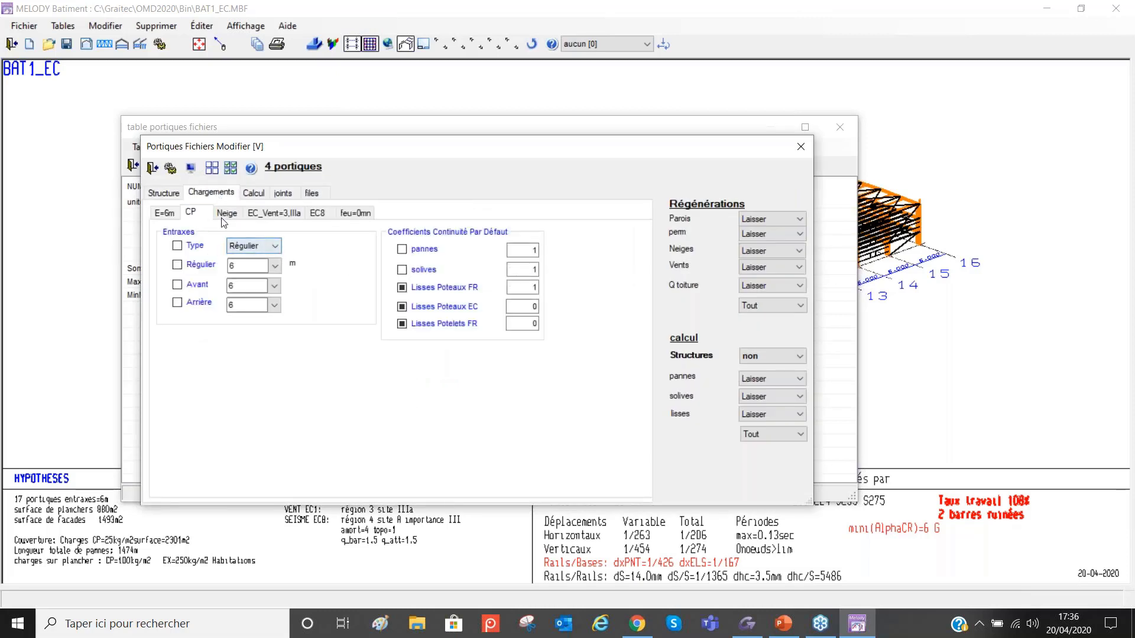
pyautogui.doubleClick(414, 231)
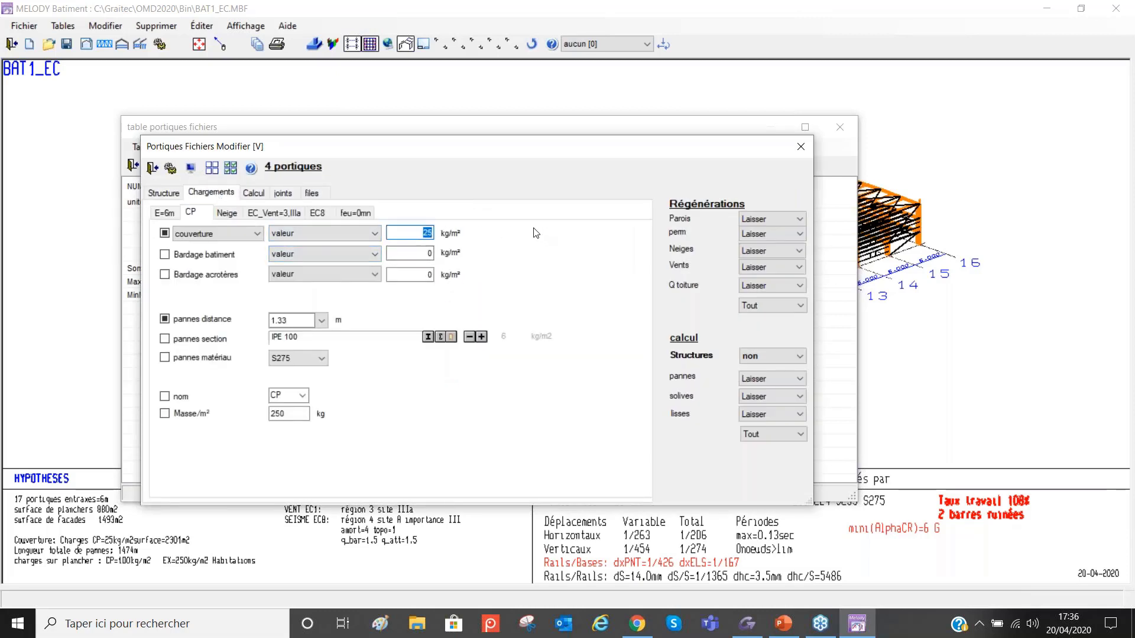
pyautogui.write('40')
# Step: Examine the four frames' snow, Eurocode wind, displacement and stability settings, and return to the building view
pyautogui.click(258, 213)
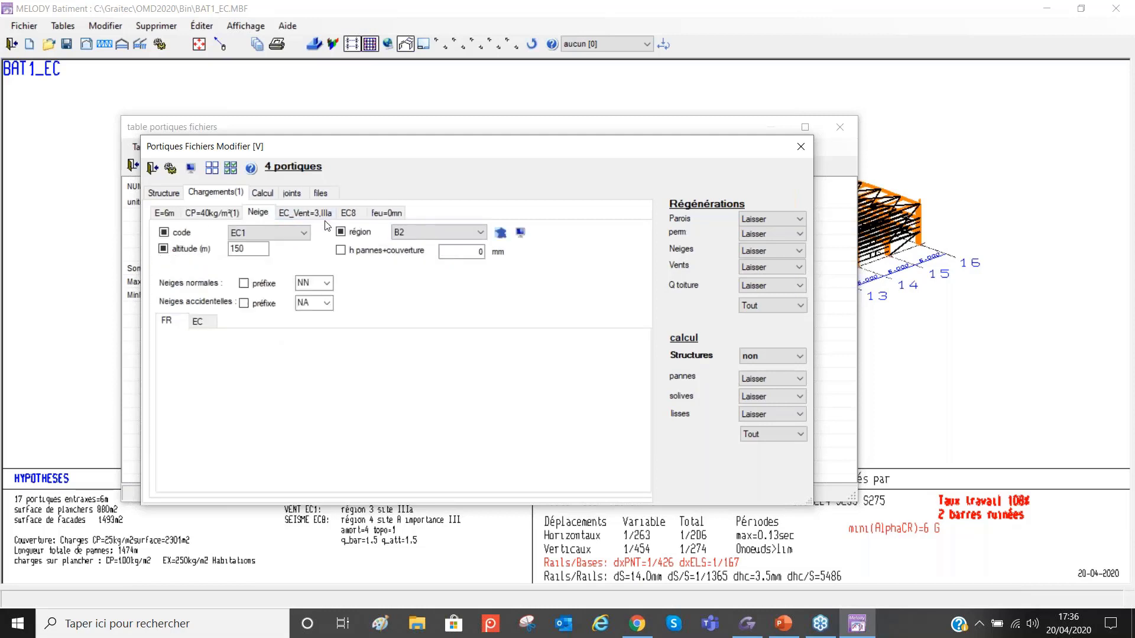
pyautogui.click(305, 214)
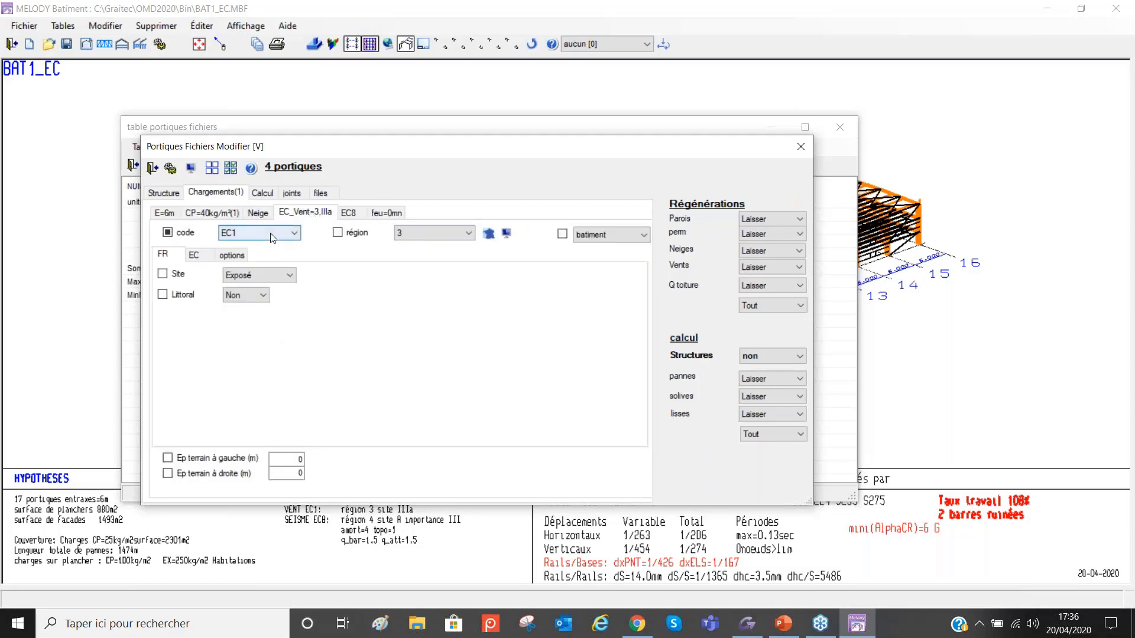
pyautogui.click(430, 236)
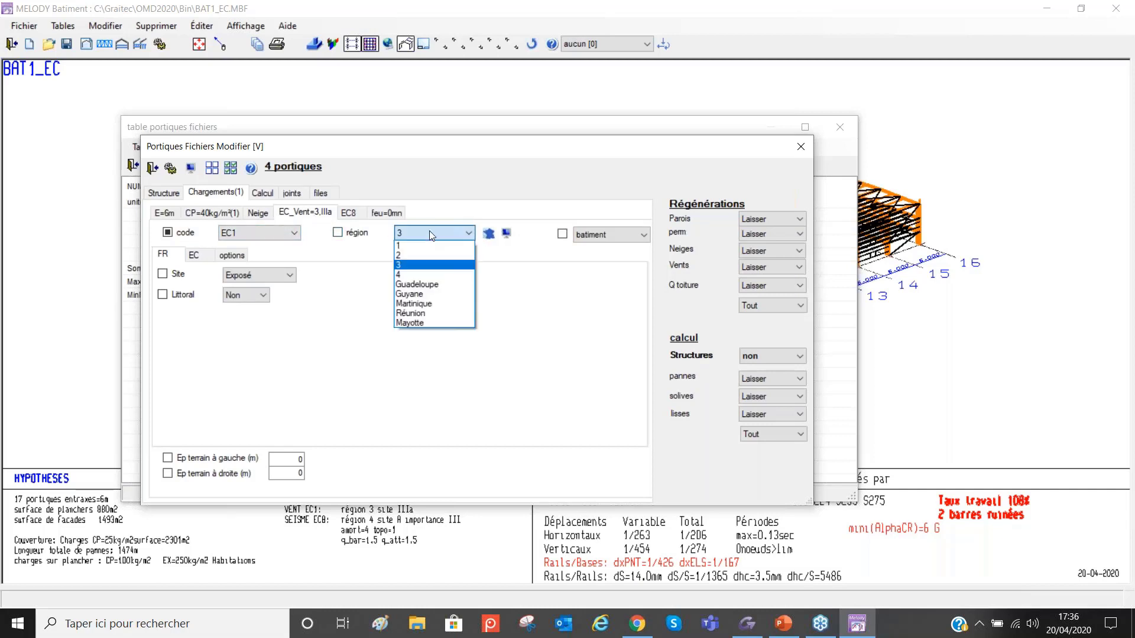
pyautogui.click(206, 256)
pyautogui.click(206, 256)
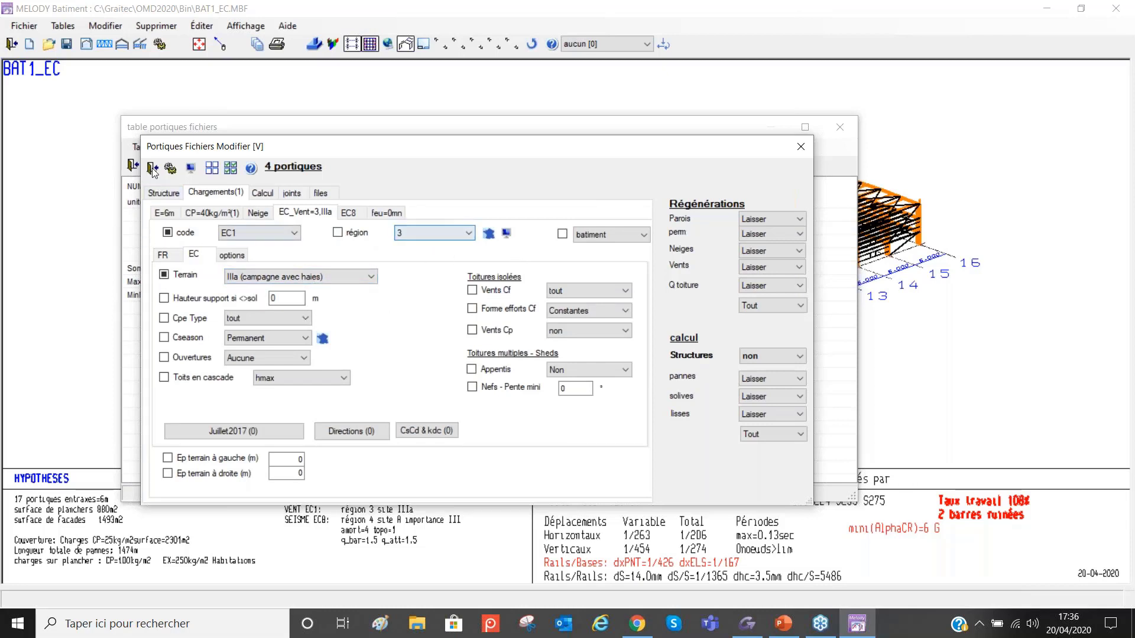
pyautogui.click(270, 197)
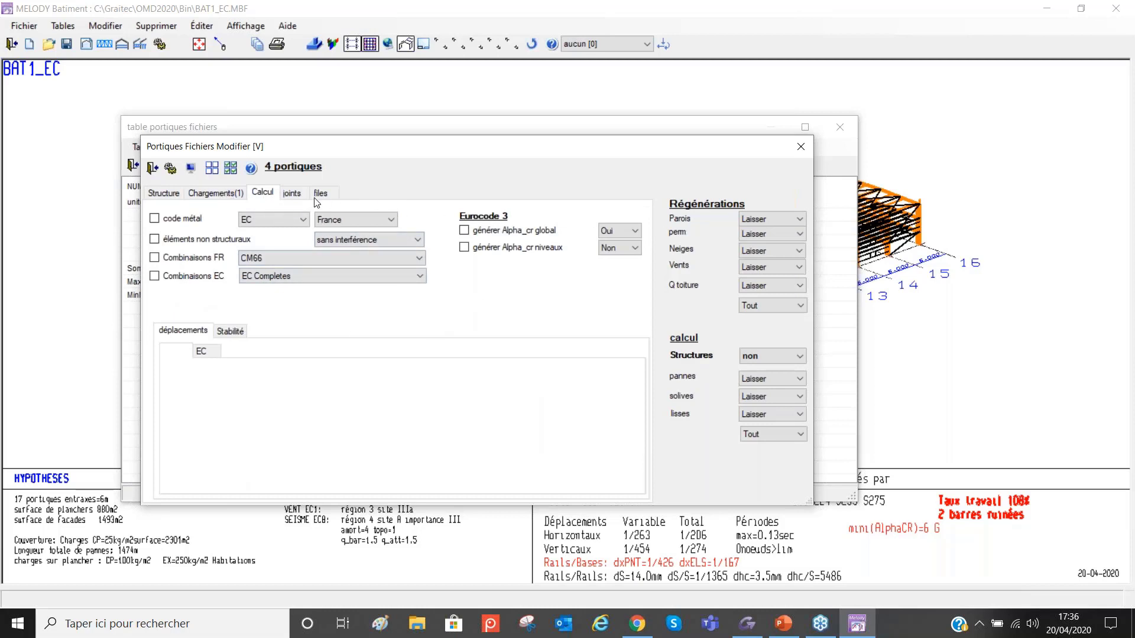
pyautogui.click(203, 353)
pyautogui.click(229, 331)
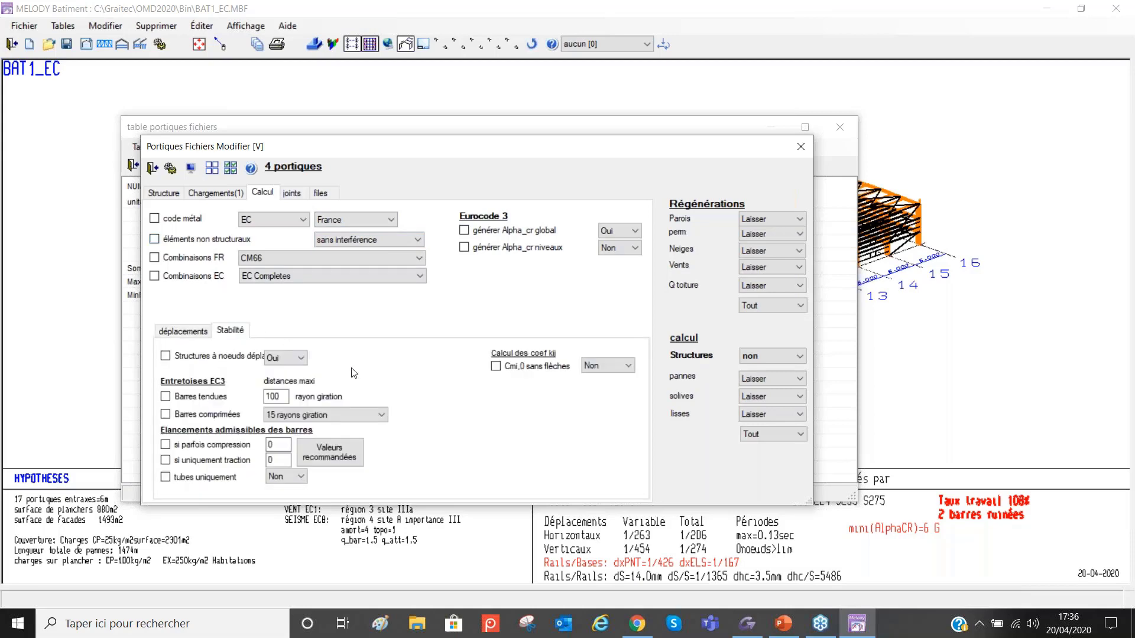
pyautogui.click(152, 169)
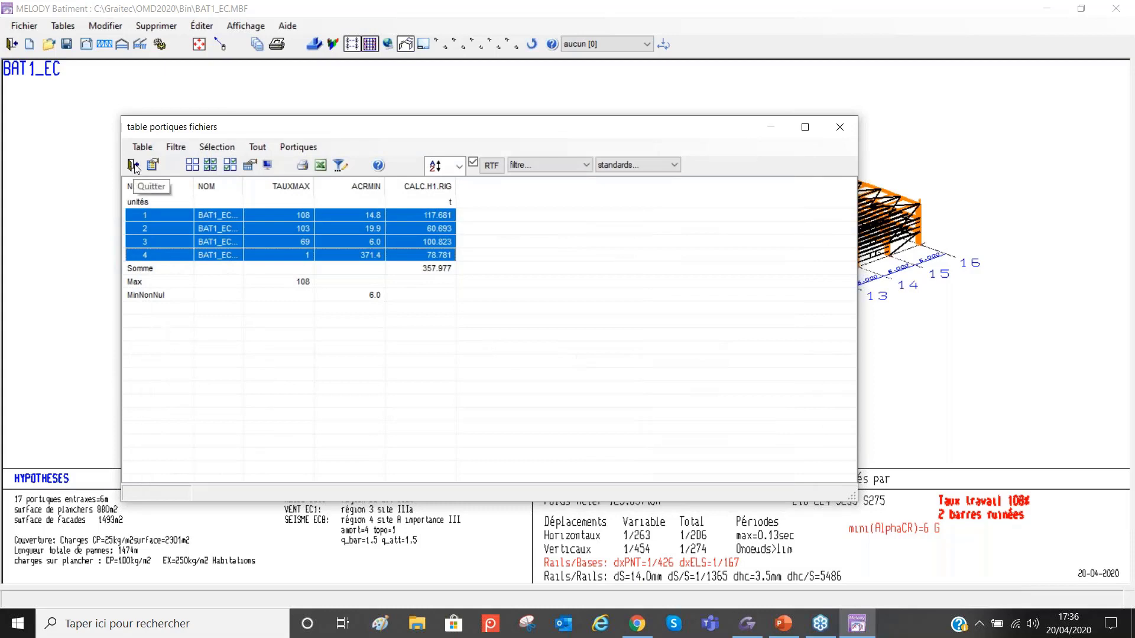
pyautogui.click(133, 168)
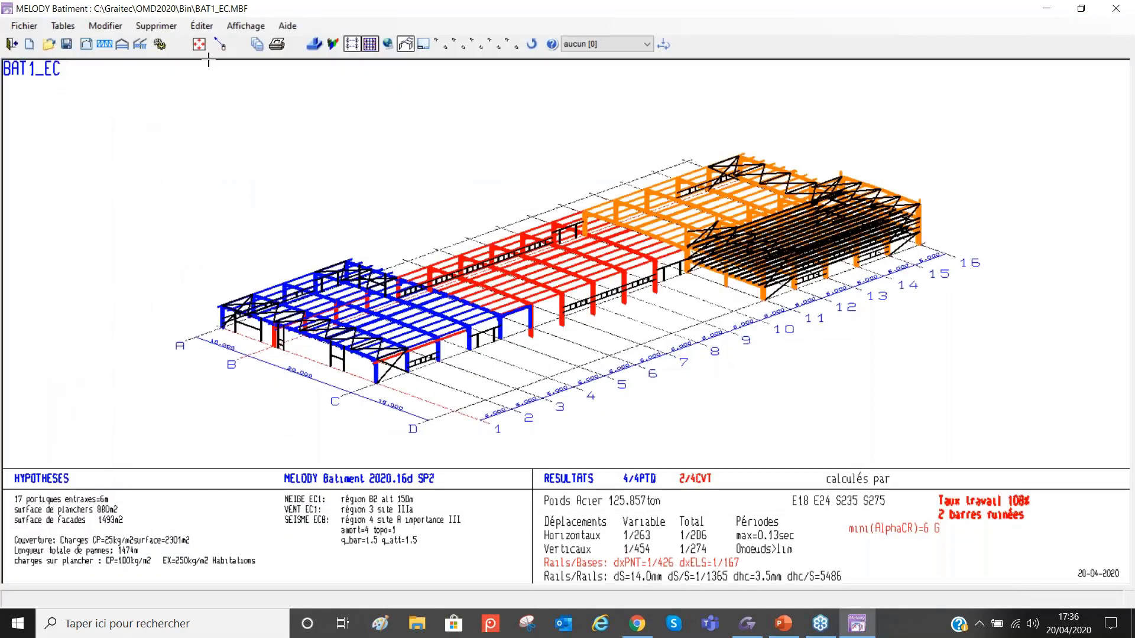
# Step: Close the BAT1_EC building, switch to Melody Portique and open the recent study Treillis Tubes Circ.mlf
pyautogui.click(203, 49)
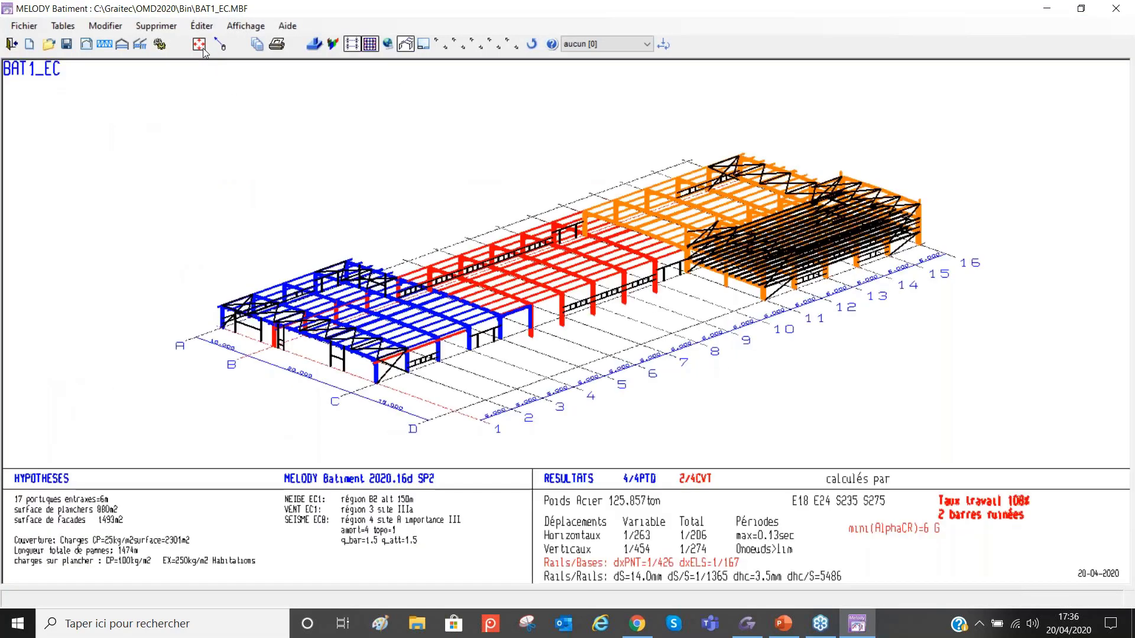
pyautogui.click(1119, 9)
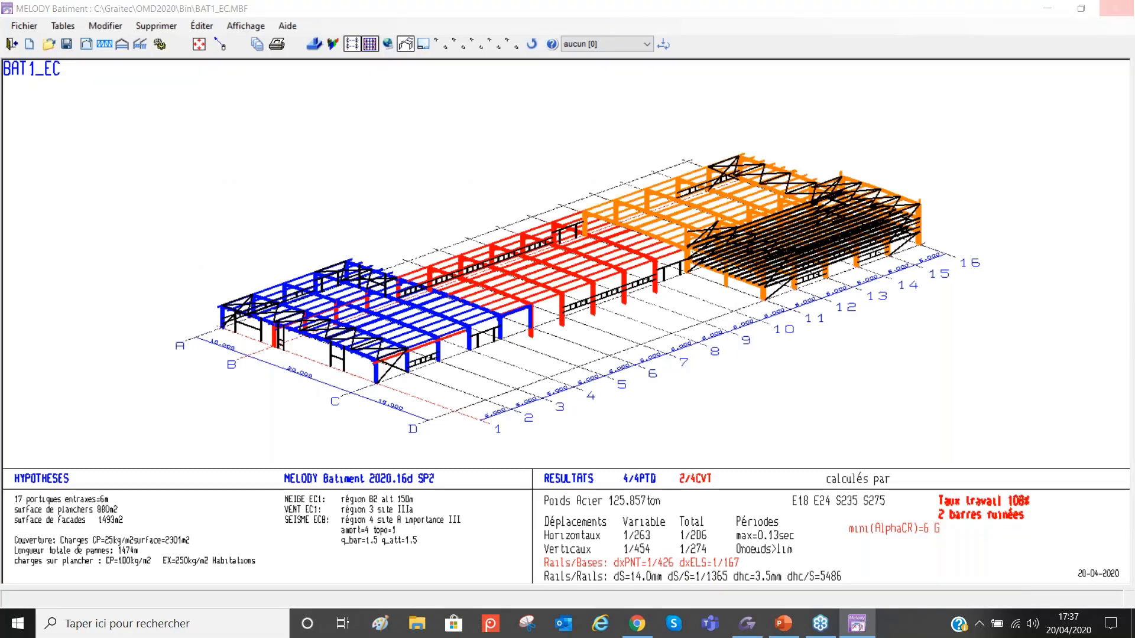
pyautogui.click(598, 363)
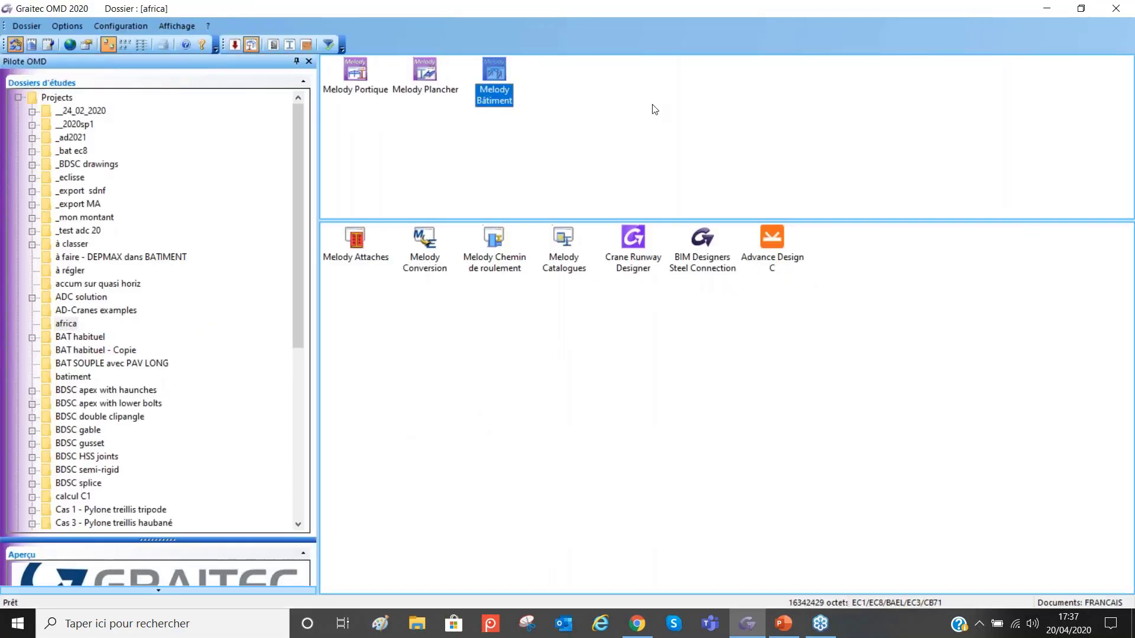
pyautogui.doubleClick(360, 69)
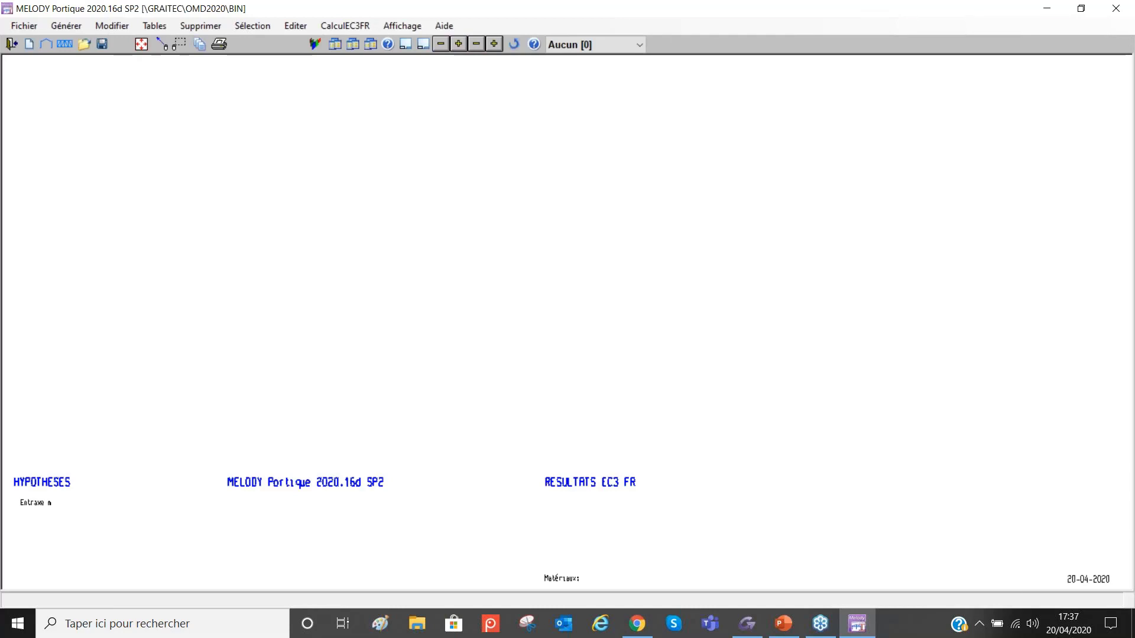
pyautogui.click(24, 26)
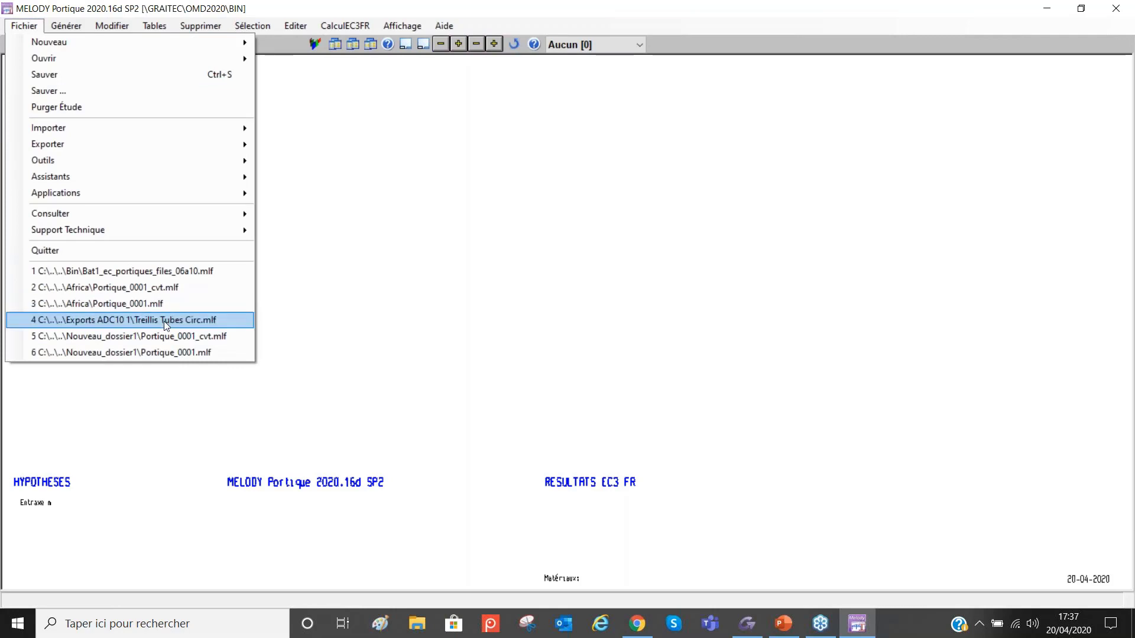
pyautogui.click(183, 320)
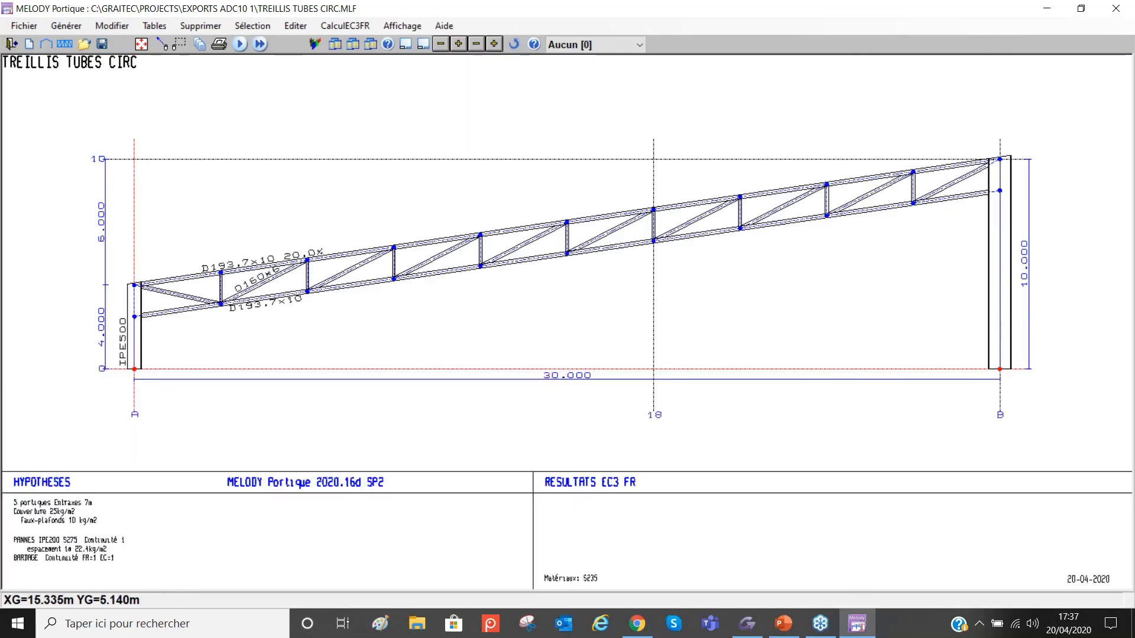
pyautogui.scroll(2, 646, 272)
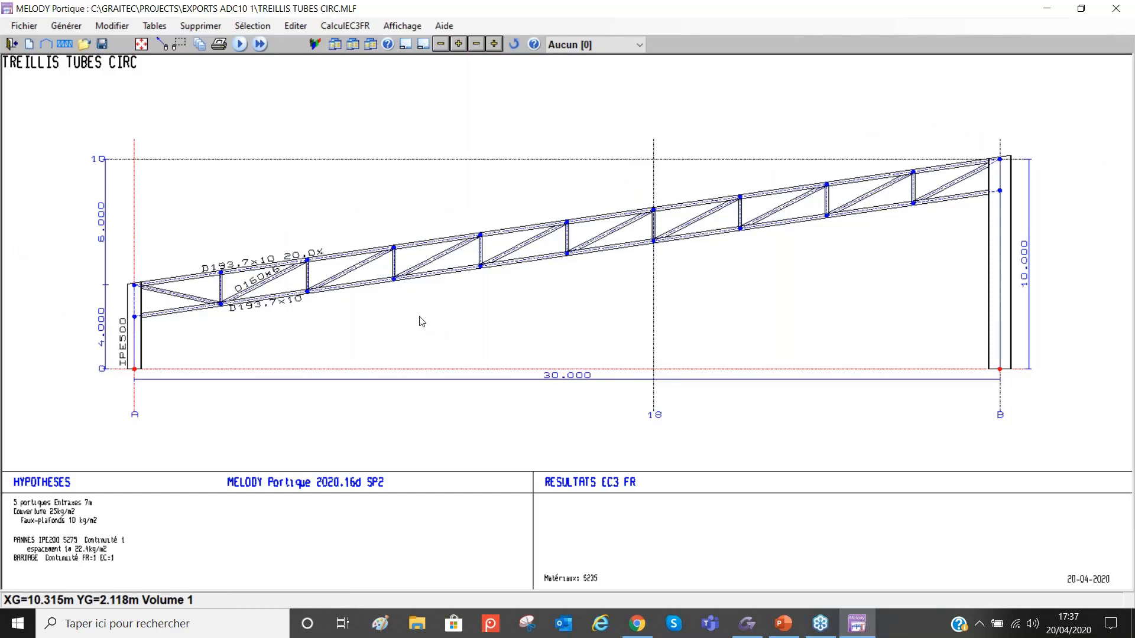
# Step: Create ADC joints by node where the truss's lower chord meets the IPE500 post and at the lower chord's node on axis 18
pyautogui.click(160, 45)
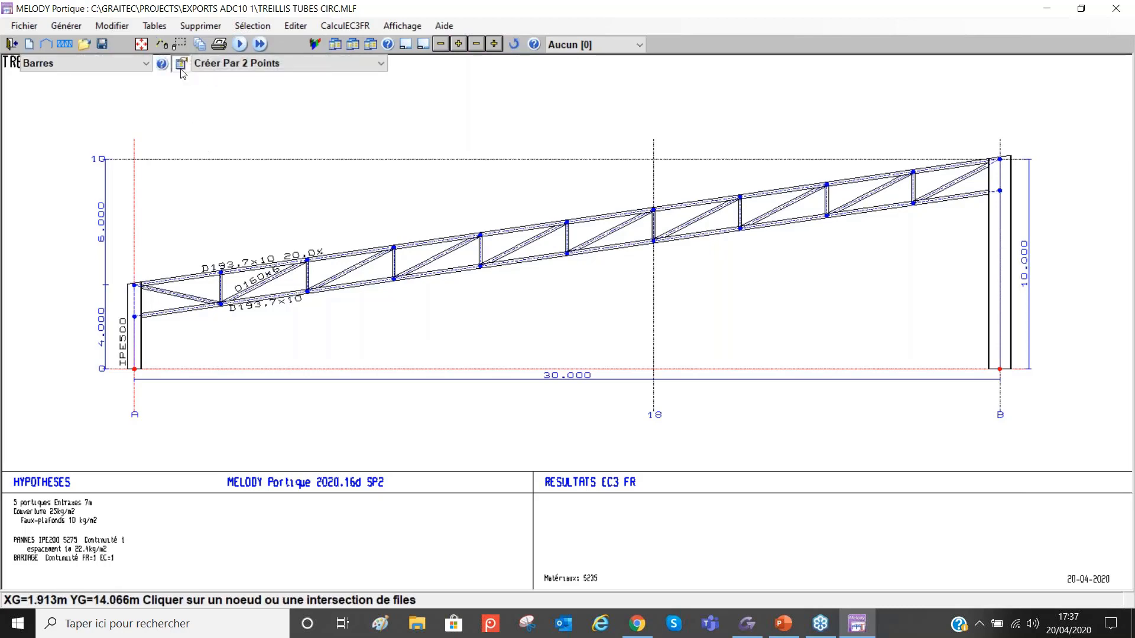
pyautogui.click(104, 66)
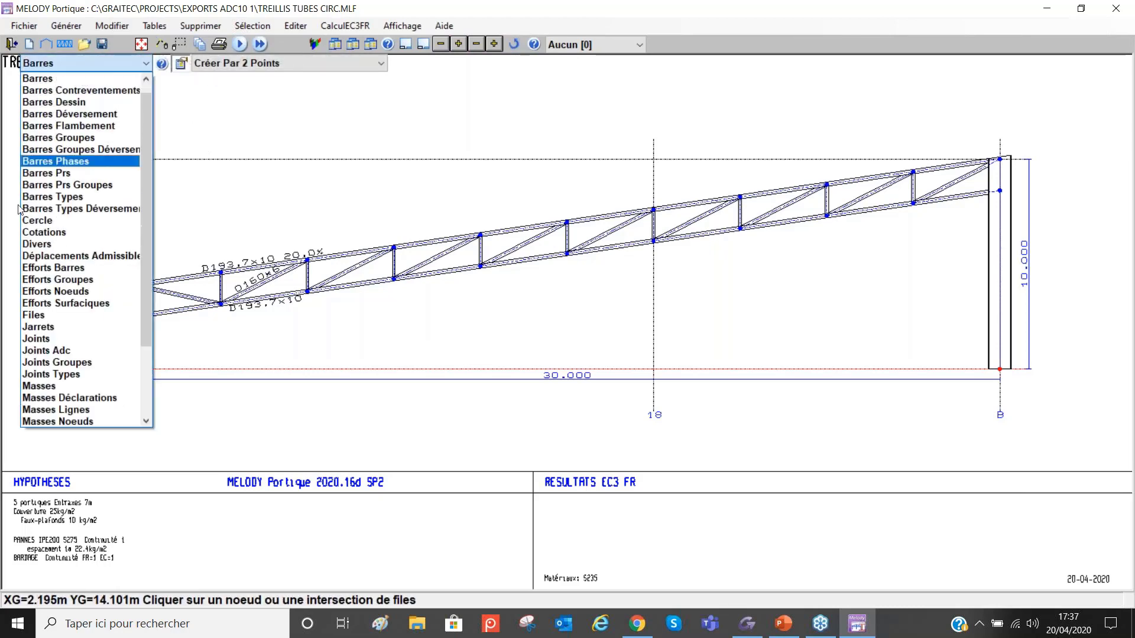
pyautogui.click(84, 351)
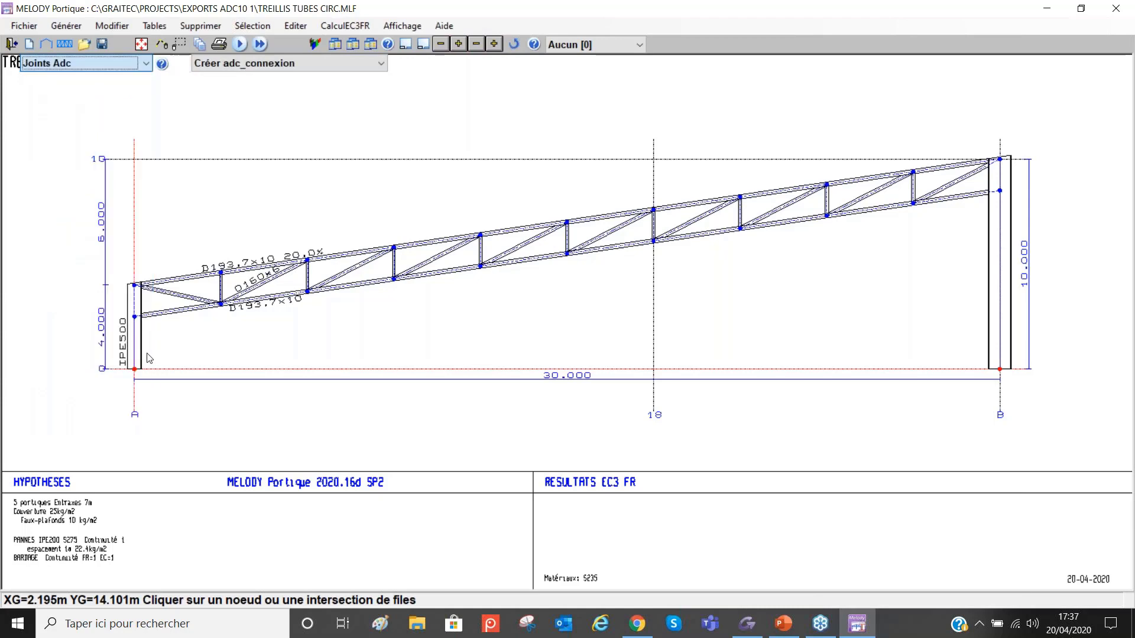
pyautogui.click(136, 311)
pyautogui.click(360, 63)
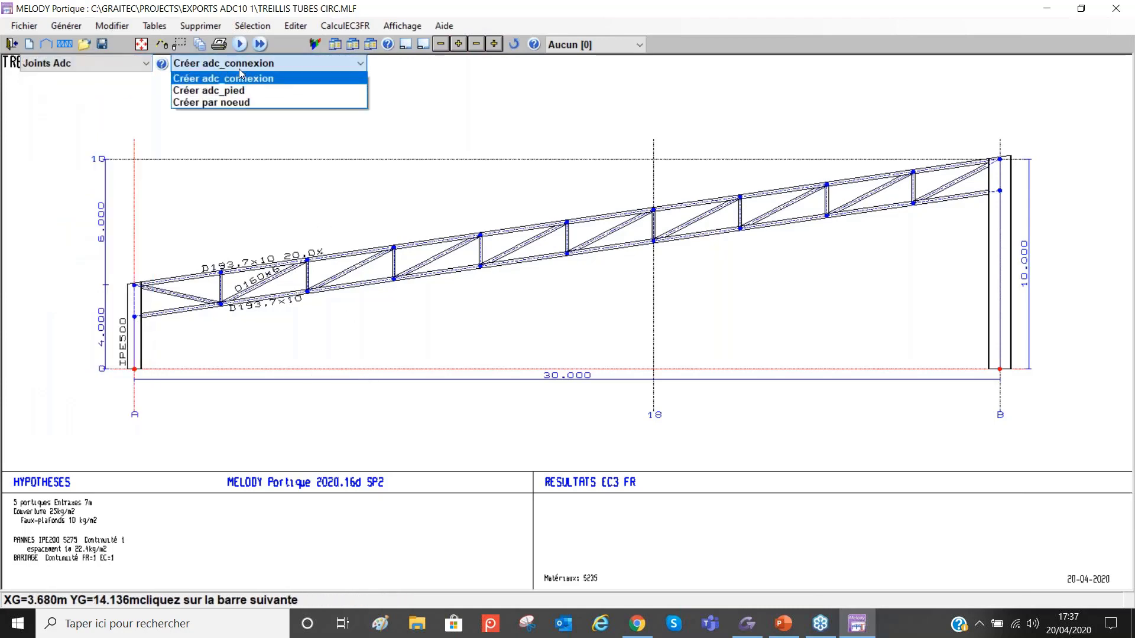
pyautogui.click(201, 101)
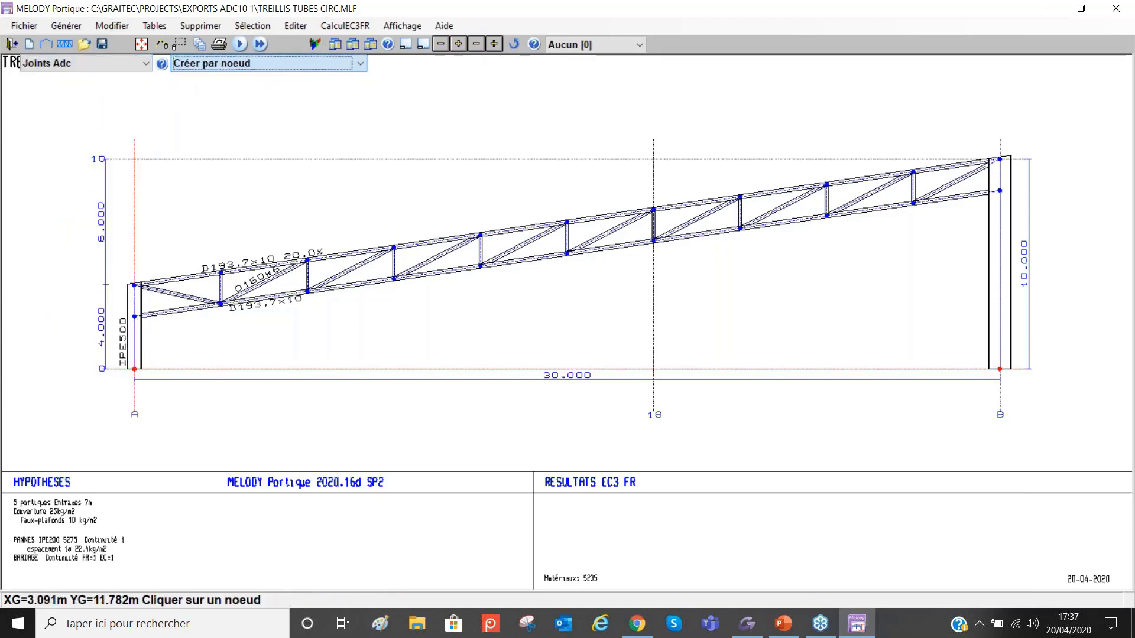
pyautogui.click(136, 318)
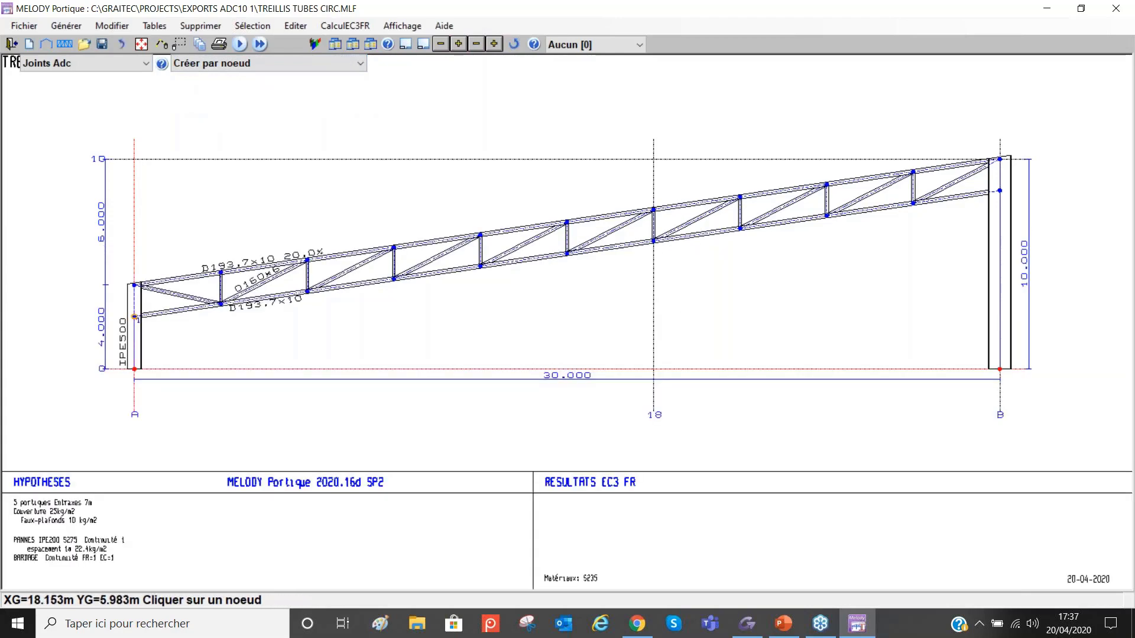
pyautogui.click(654, 241)
pyautogui.rightClick(273, 102)
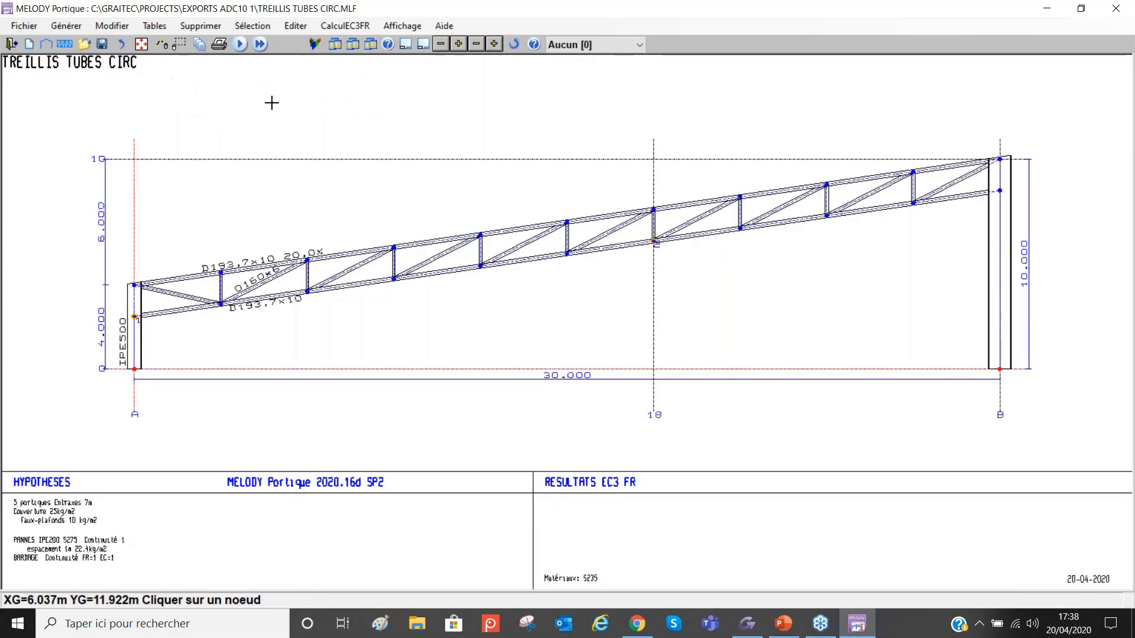
# Step: Try to delete all ADC joint files from the study's folder
pyautogui.click(200, 26)
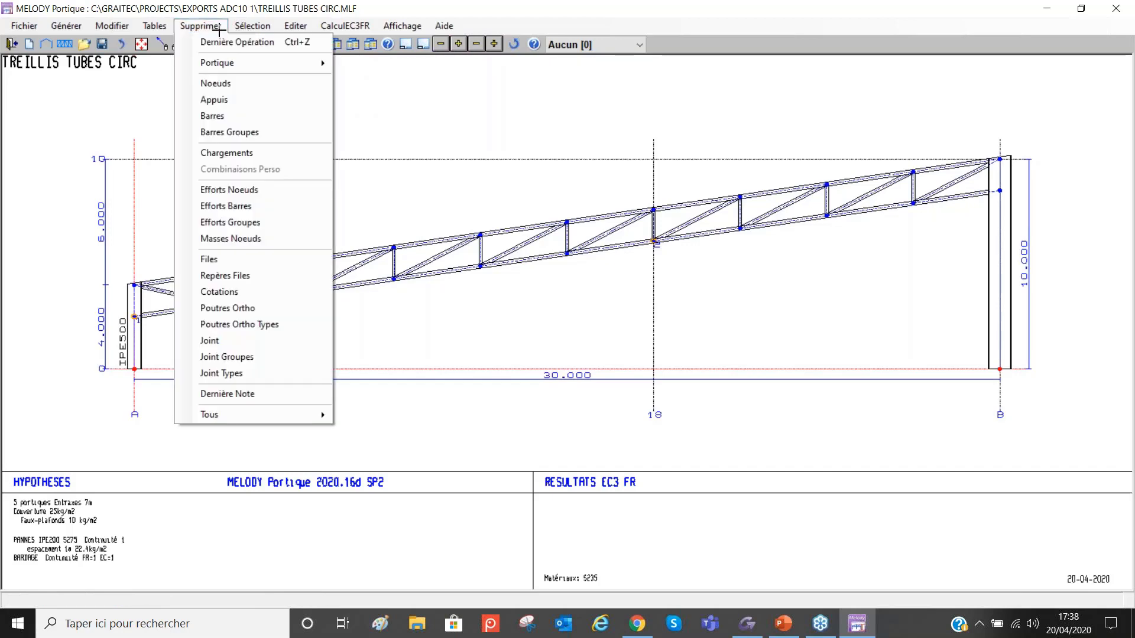
pyautogui.moveTo(249, 414)
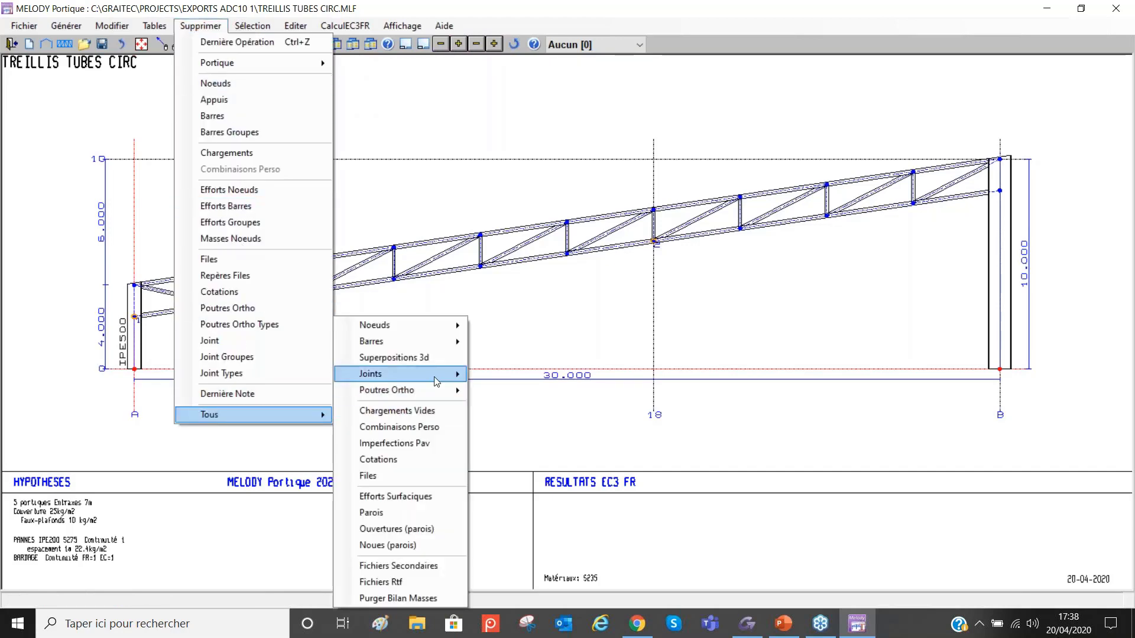
pyautogui.moveTo(436, 381)
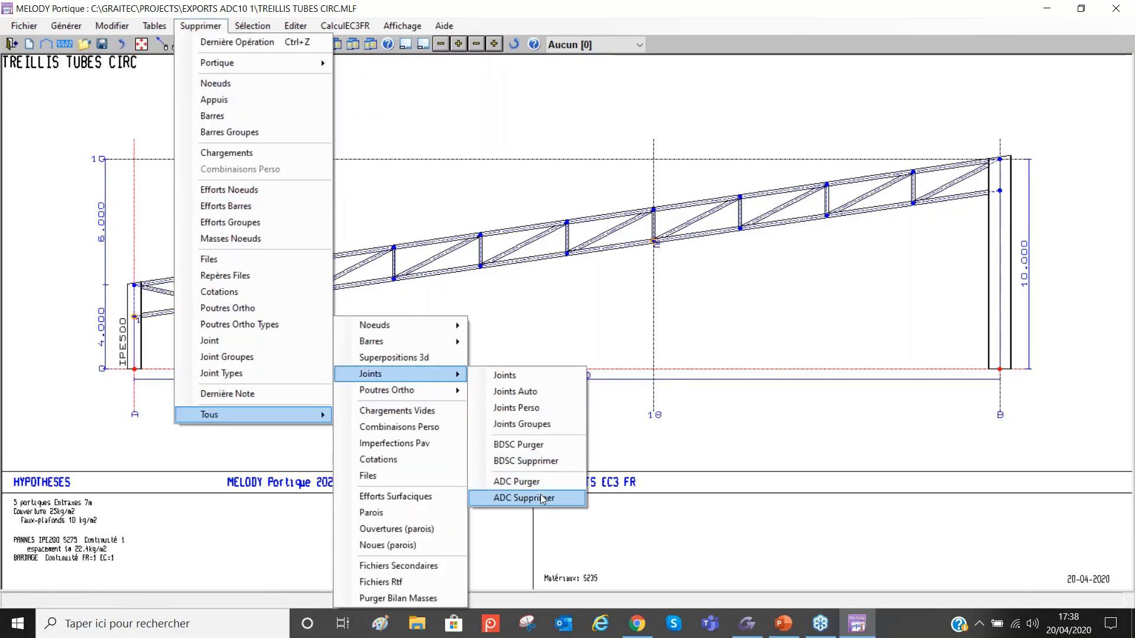
pyautogui.click(542, 500)
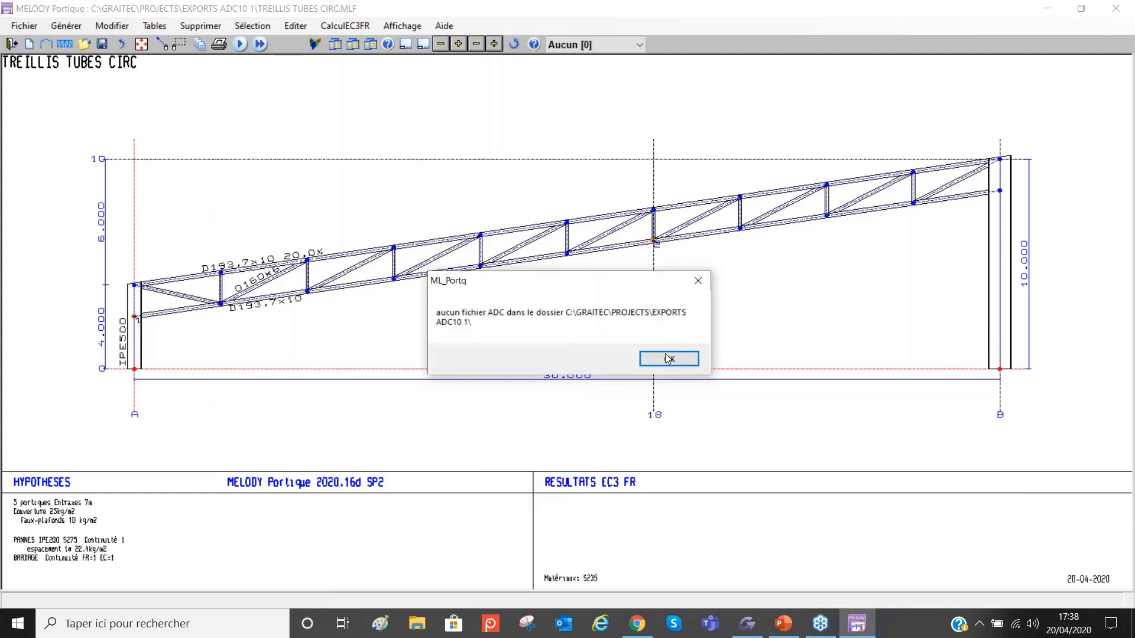
pyautogui.click(668, 359)
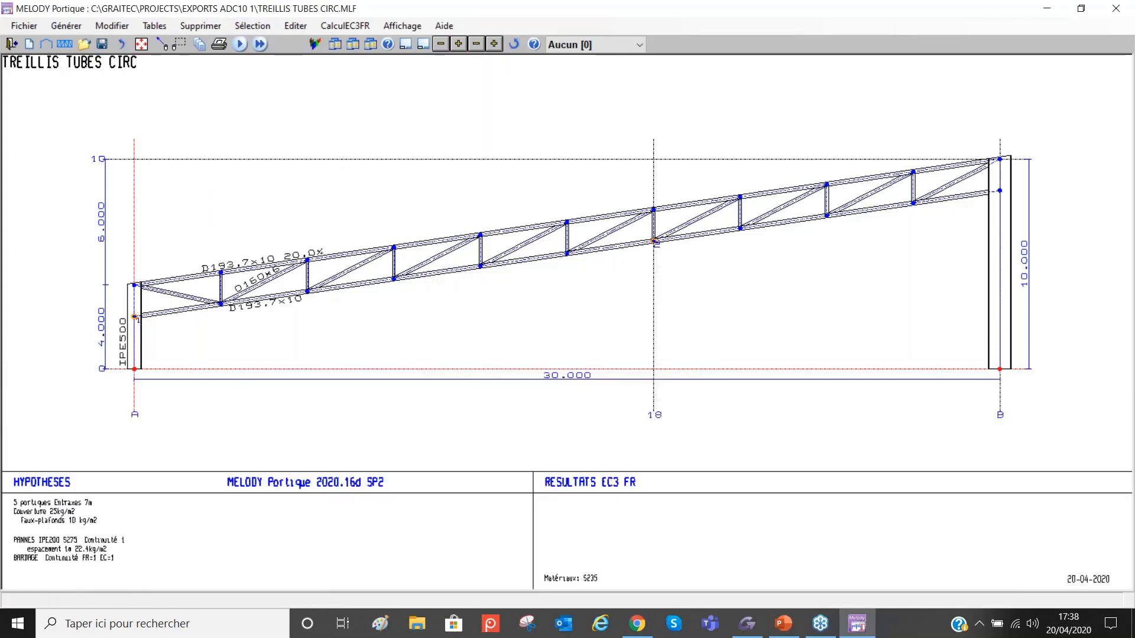
# Step: Calculate the frame and, in the Advance Design Connection assistant, merge the two G411_E21 members of J2_N13 and complete the export
pyautogui.click(260, 45)
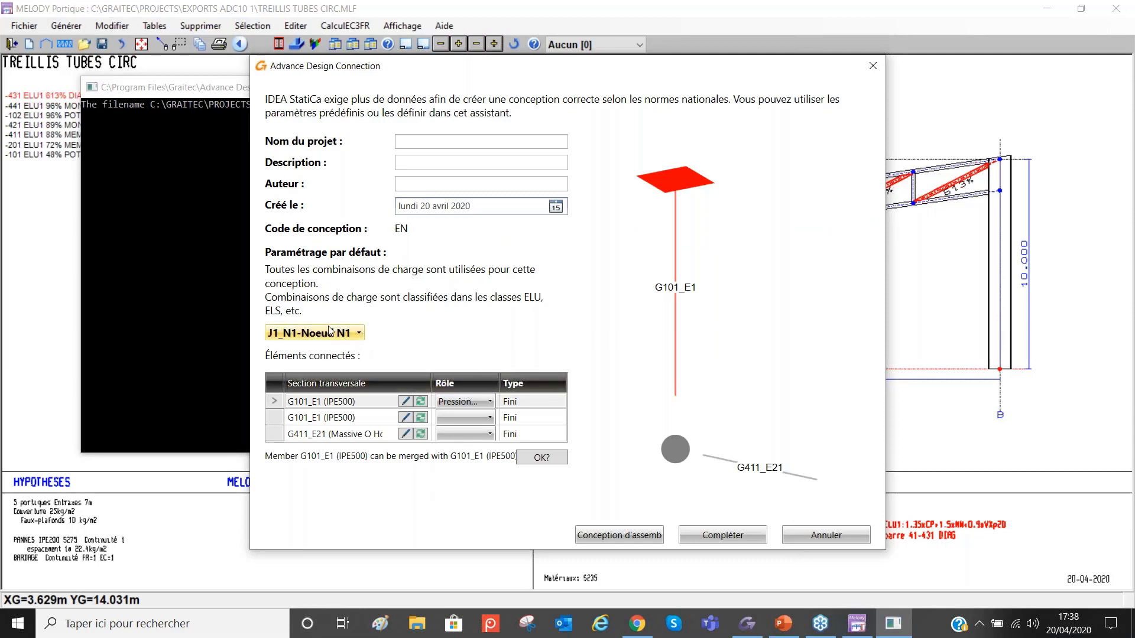
pyautogui.click(343, 334)
pyautogui.click(295, 370)
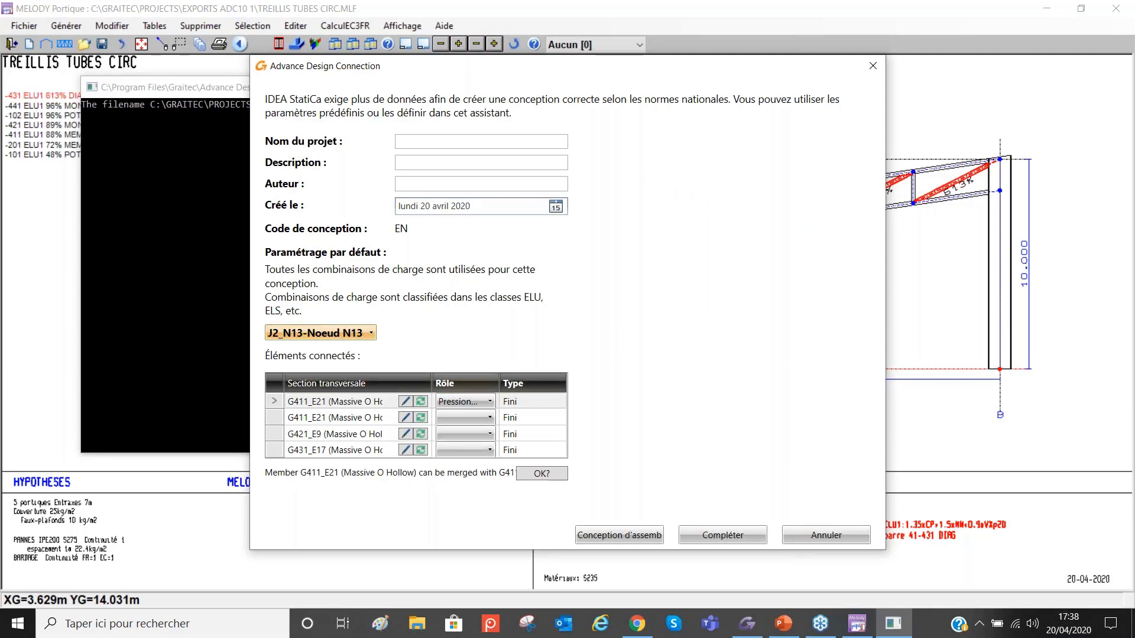
pyautogui.click(540, 474)
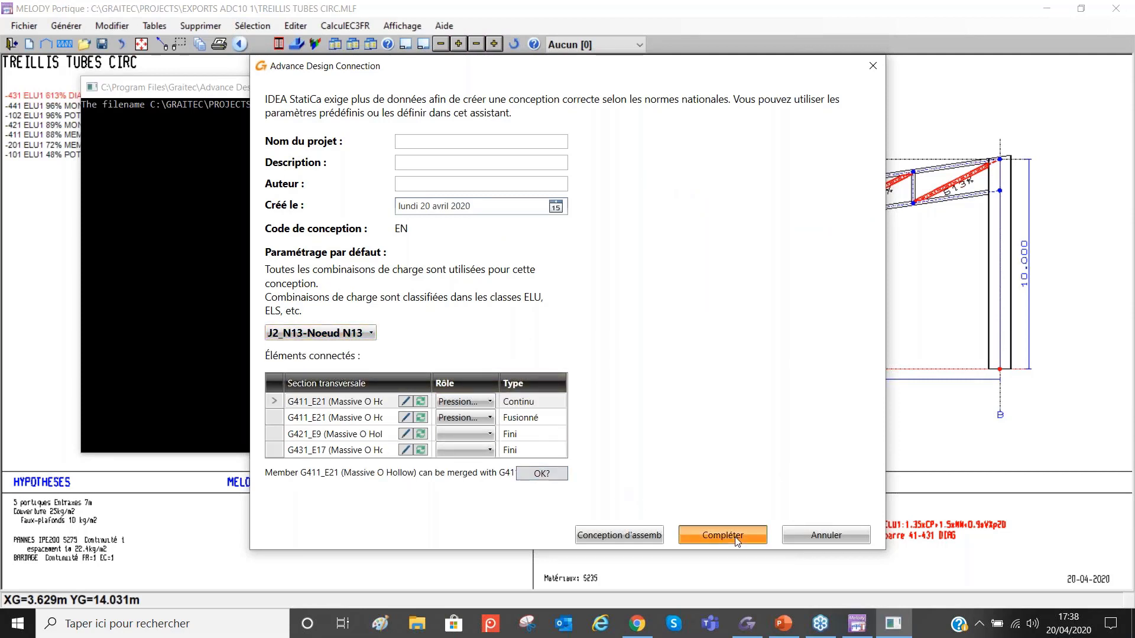
pyautogui.click(736, 539)
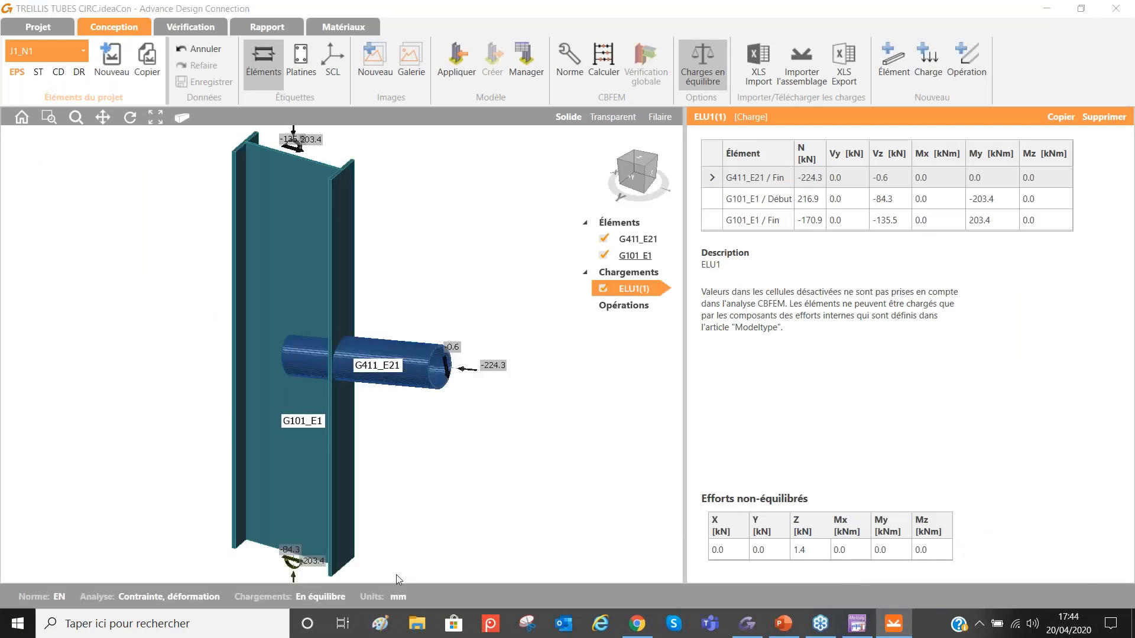
# Step: Switch to joint J2_N13 and add a plate-to-plate connection between the two G411_E21 members with M16 8.8 bolts
pyautogui.click(42, 50)
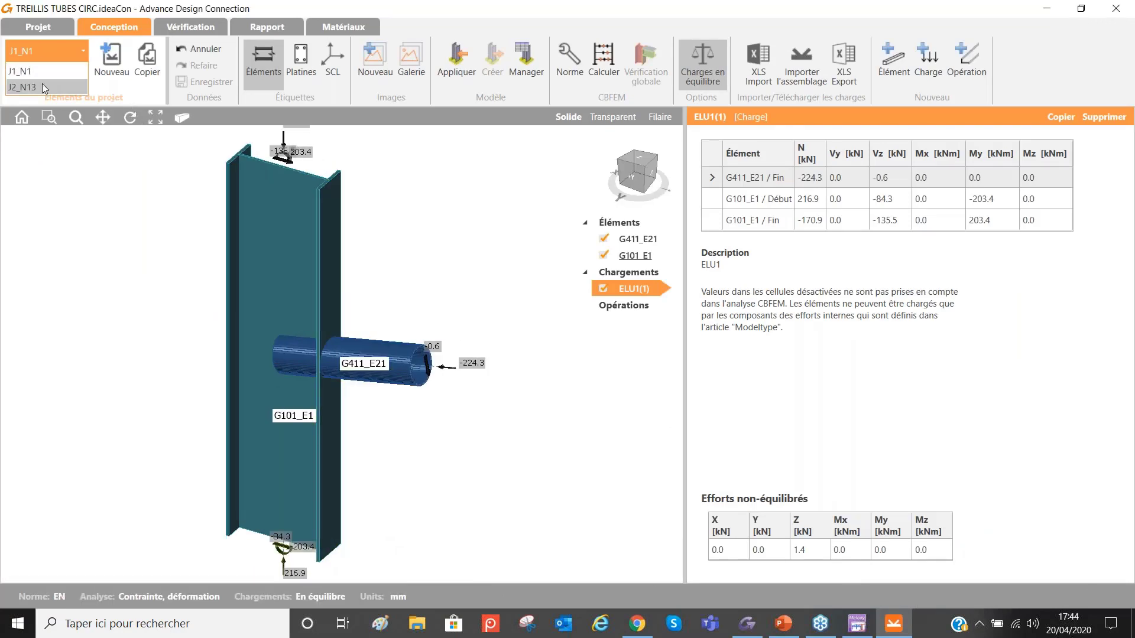
pyautogui.click(37, 85)
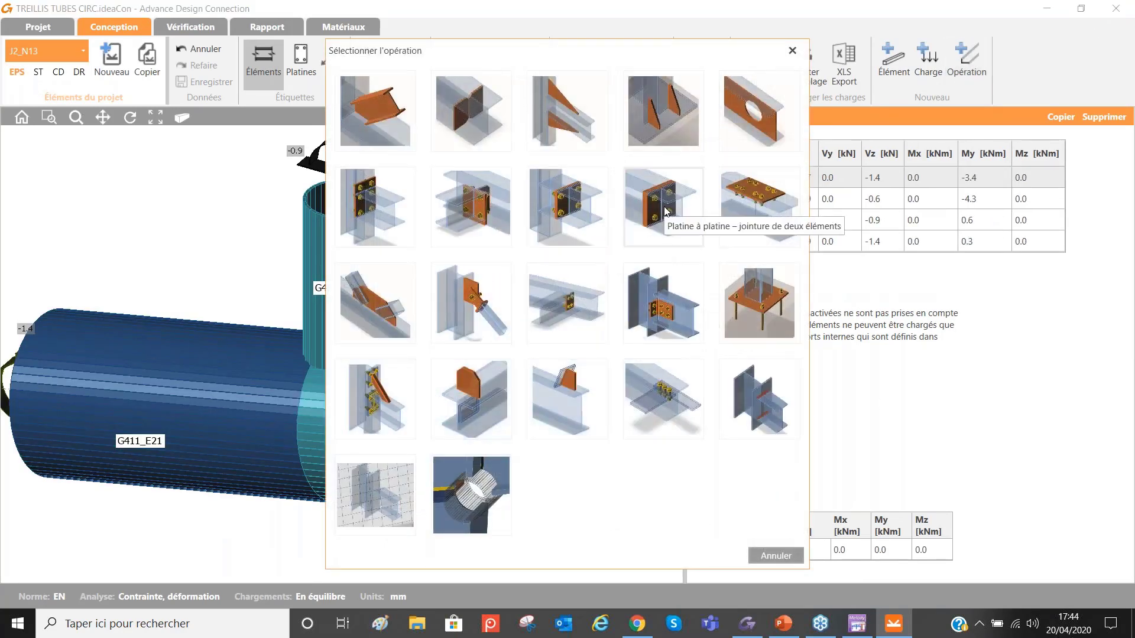
pyautogui.click(666, 211)
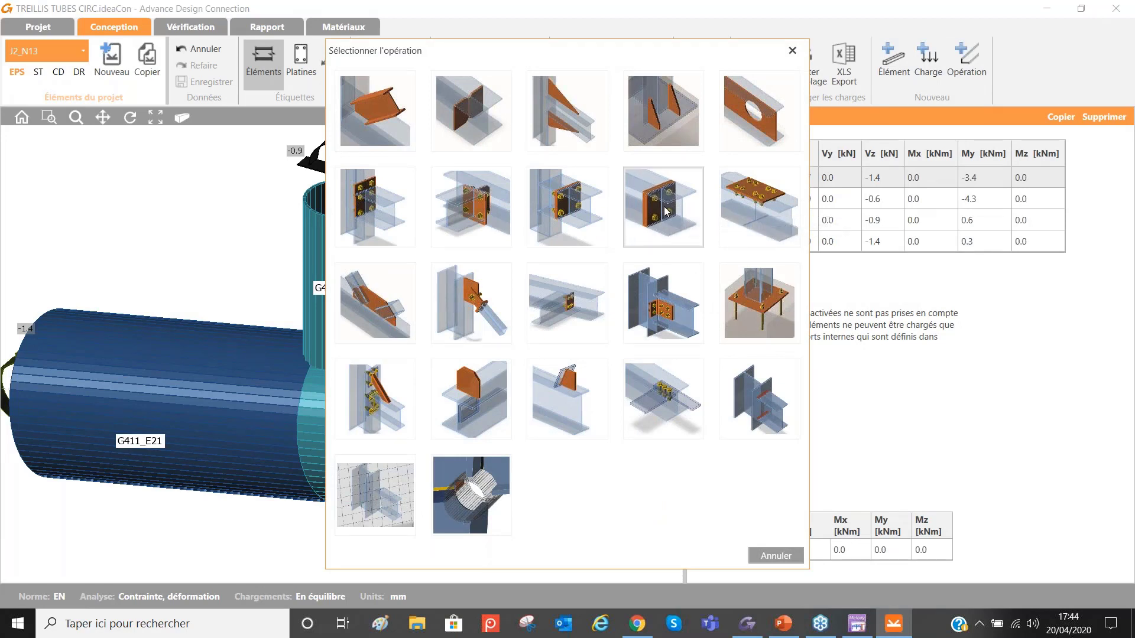
pyautogui.click(498, 189)
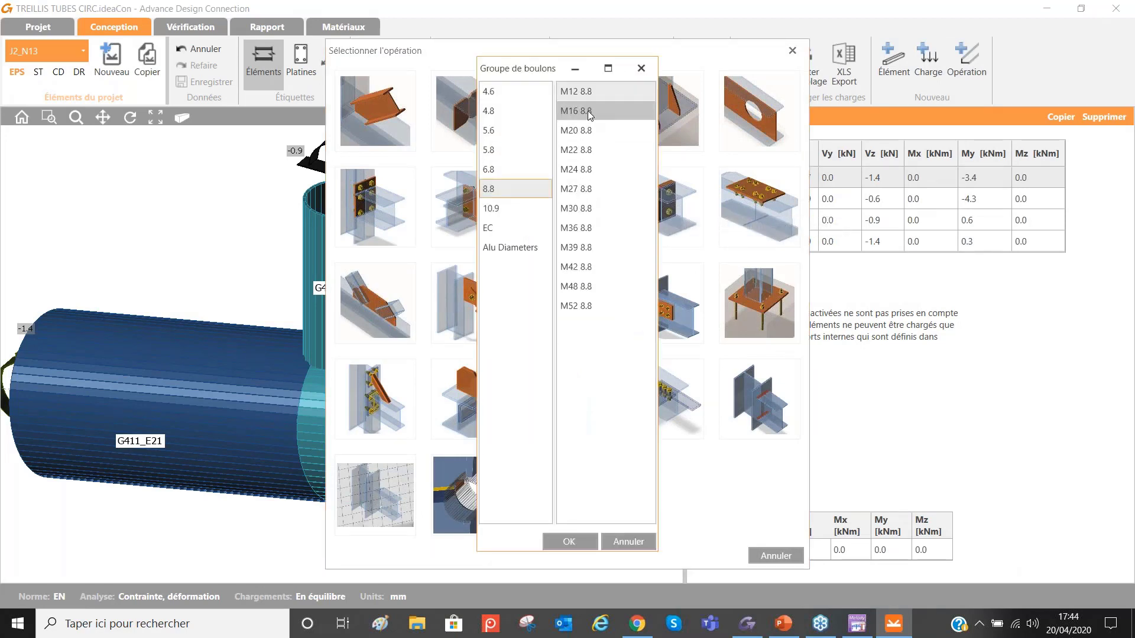
pyautogui.click(588, 111)
pyautogui.click(579, 549)
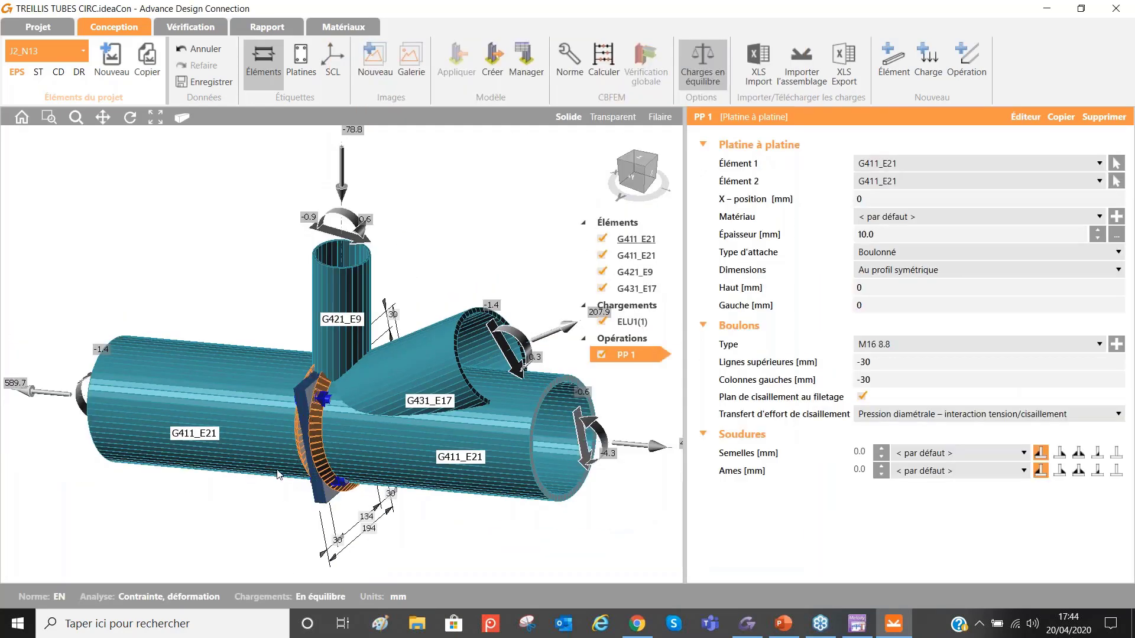
# Step: Set the end plates' X-position to 100 mm and their dimension type to Cercle
pyautogui.scroll(3, 299, 434)
pyautogui.click(912, 195)
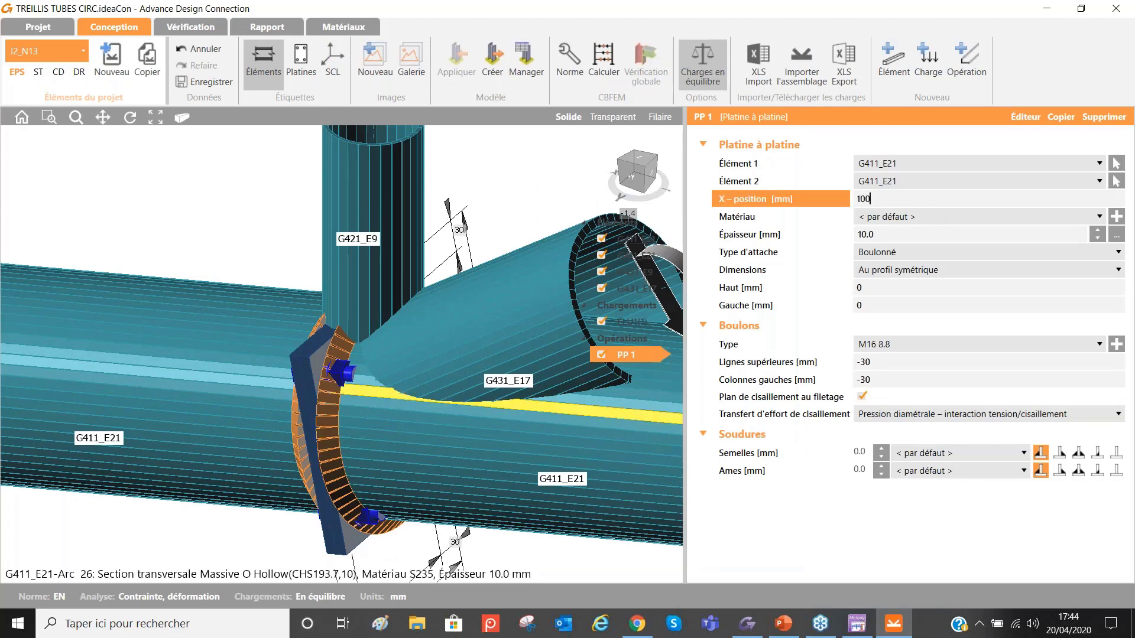
pyautogui.write('100')
pyautogui.press('Tab')
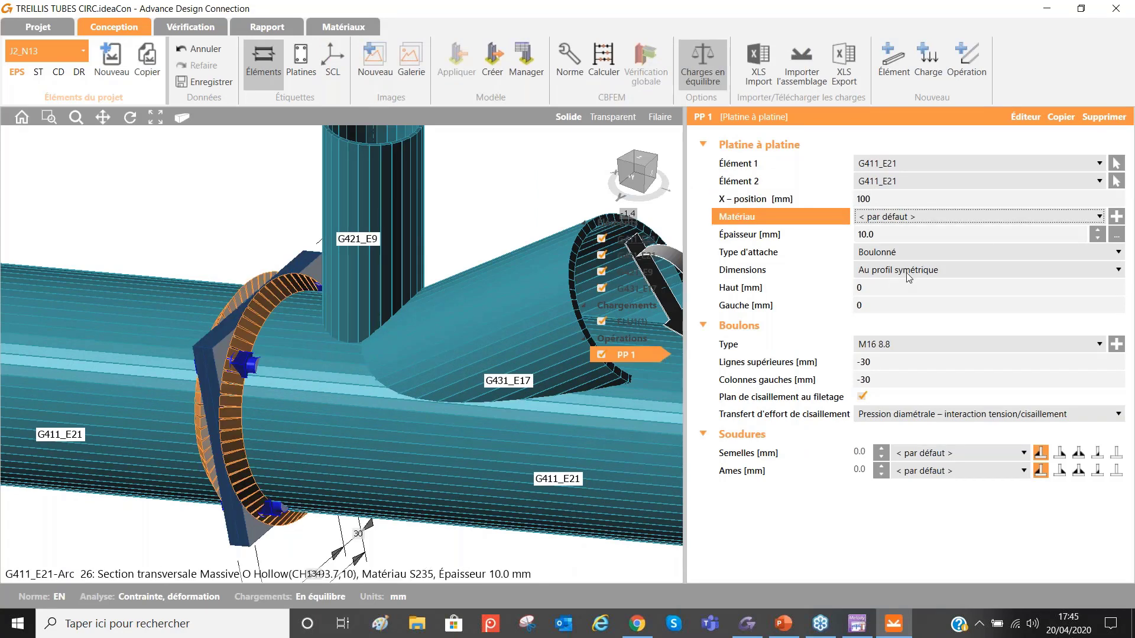
pyautogui.click(909, 272)
pyautogui.click(881, 346)
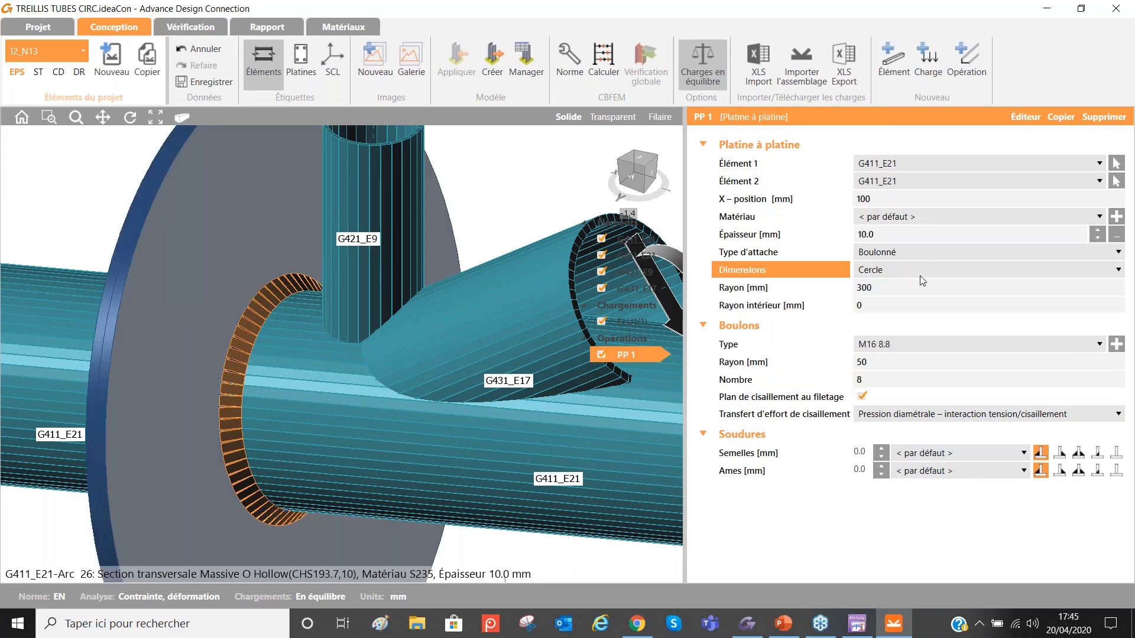
# Step: Set the circular plates' radius to 180 mm and the bolt circle radius to 150 mm
pyautogui.doubleClick(893, 288)
pyautogui.write('180')
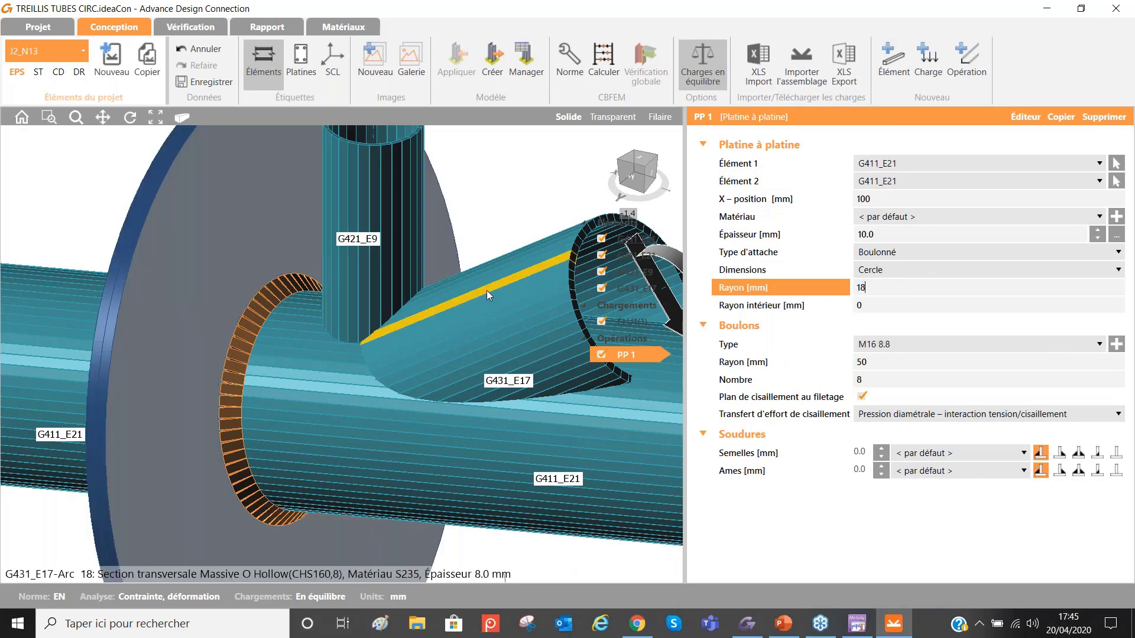
pyautogui.press('Tab')
pyautogui.click(872, 365)
pyautogui.write('150')
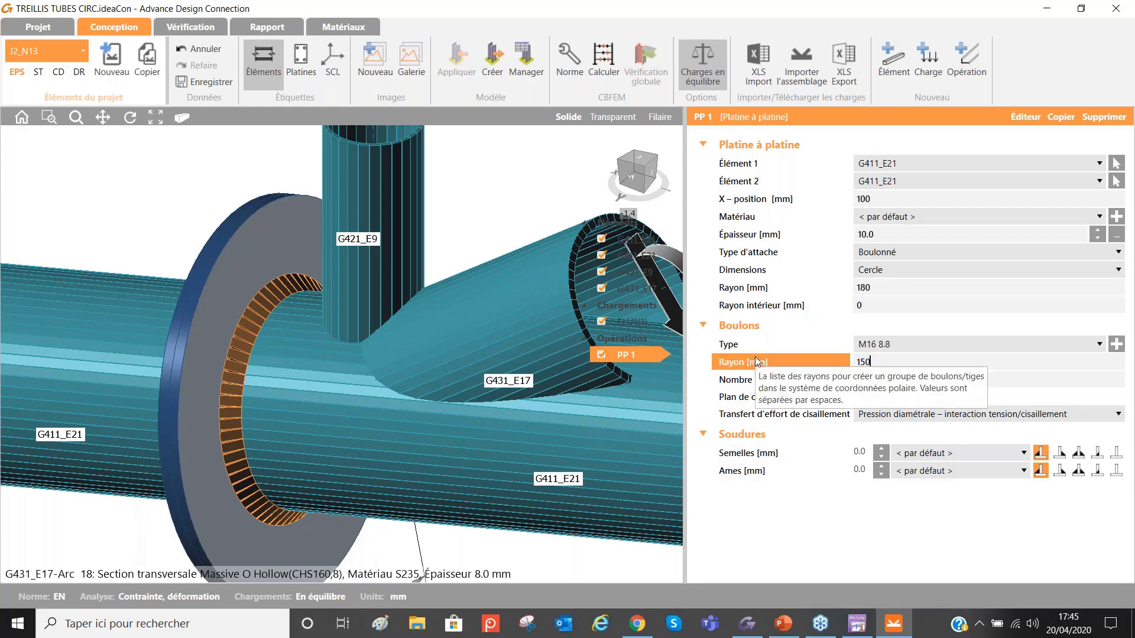
pyautogui.press('Tab')
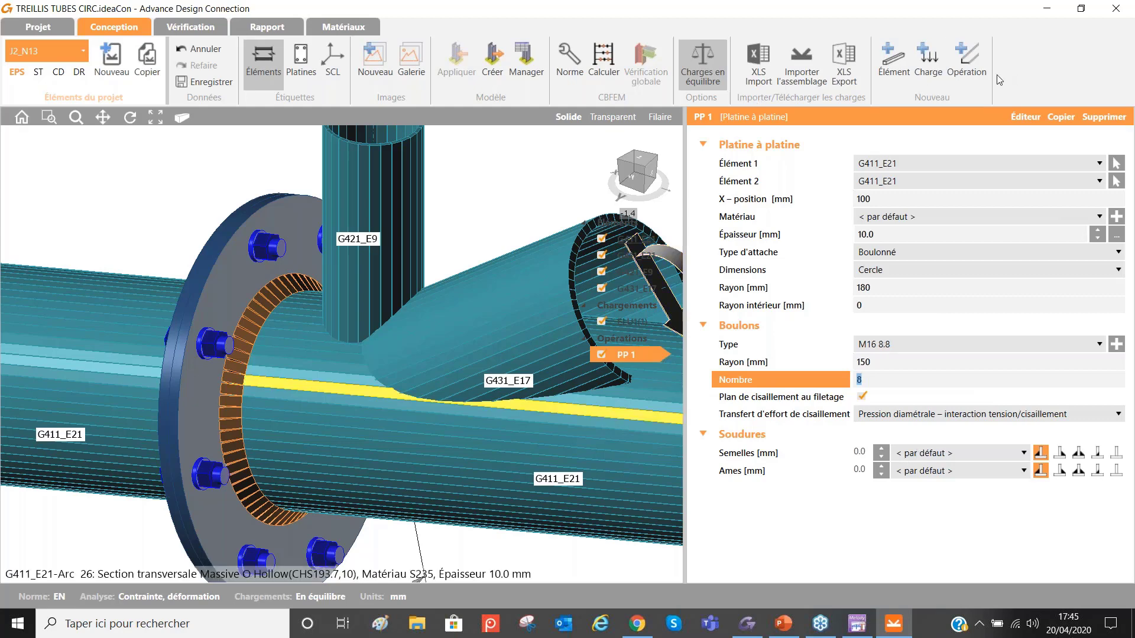
# Step: Add a cut of diagonal G431_E17 by chord G411_E21 using the Surface method
pyautogui.click(974, 63)
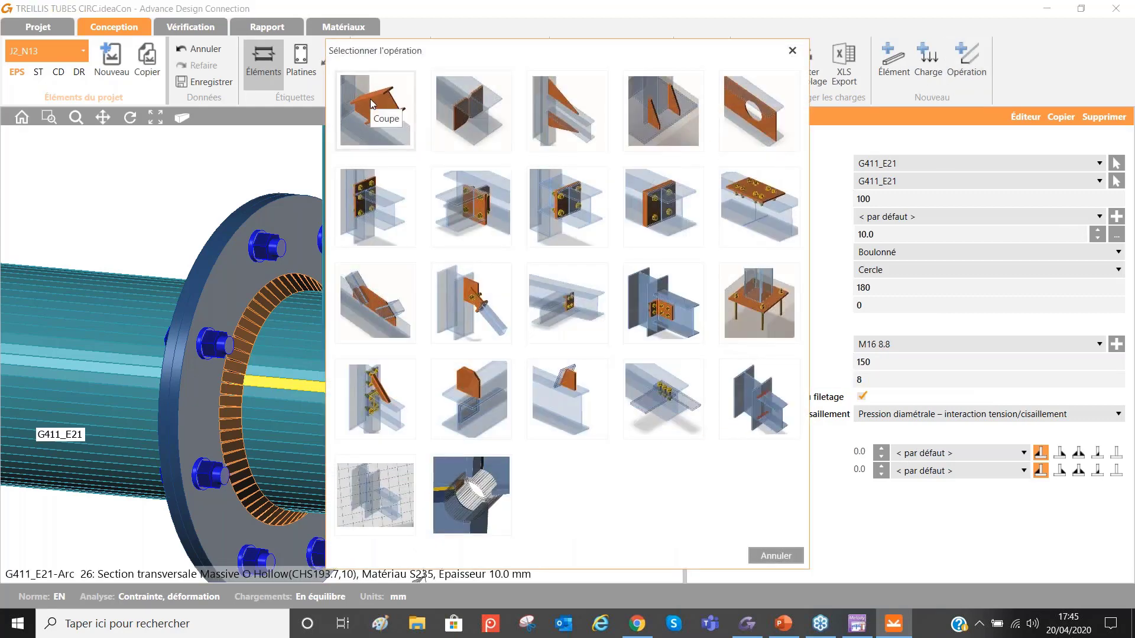
pyautogui.click(373, 104)
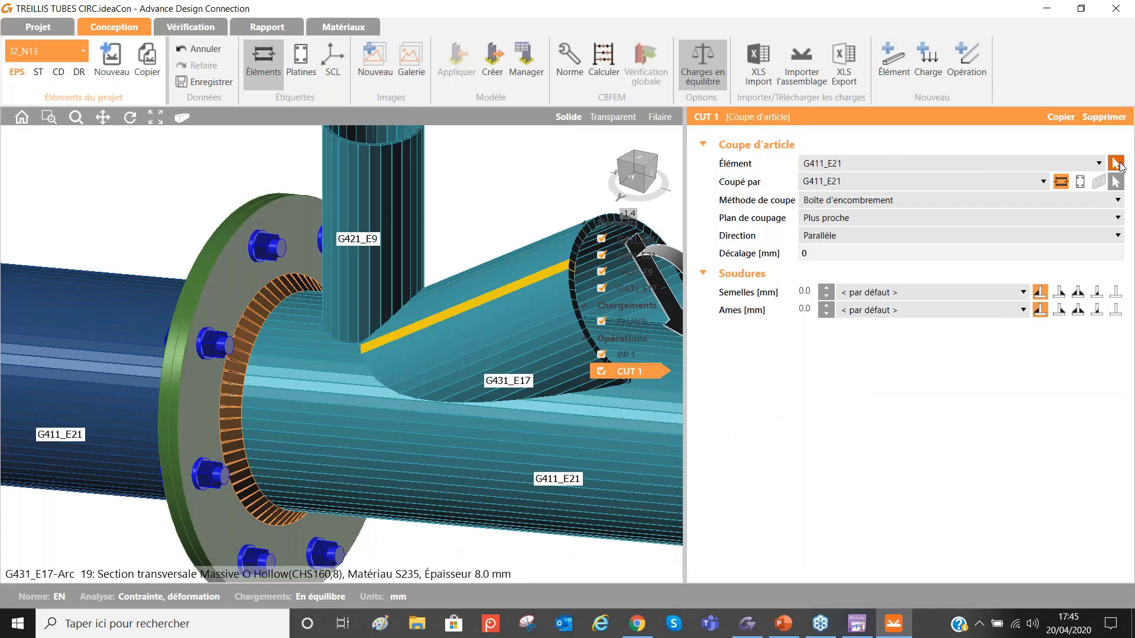
pyautogui.click(542, 252)
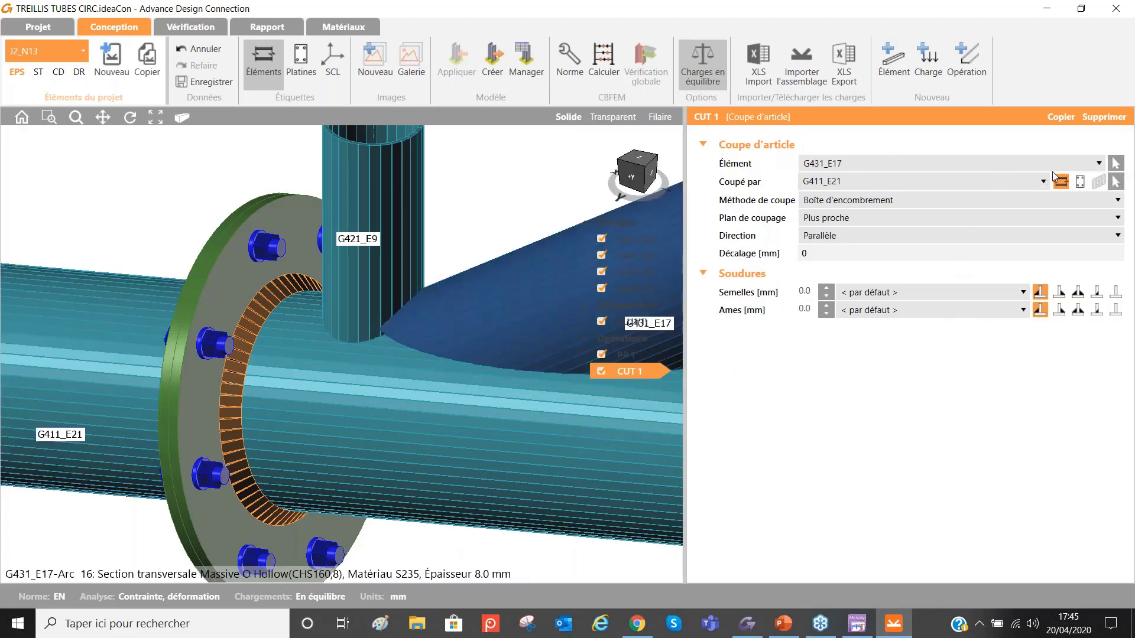
pyautogui.click(1115, 183)
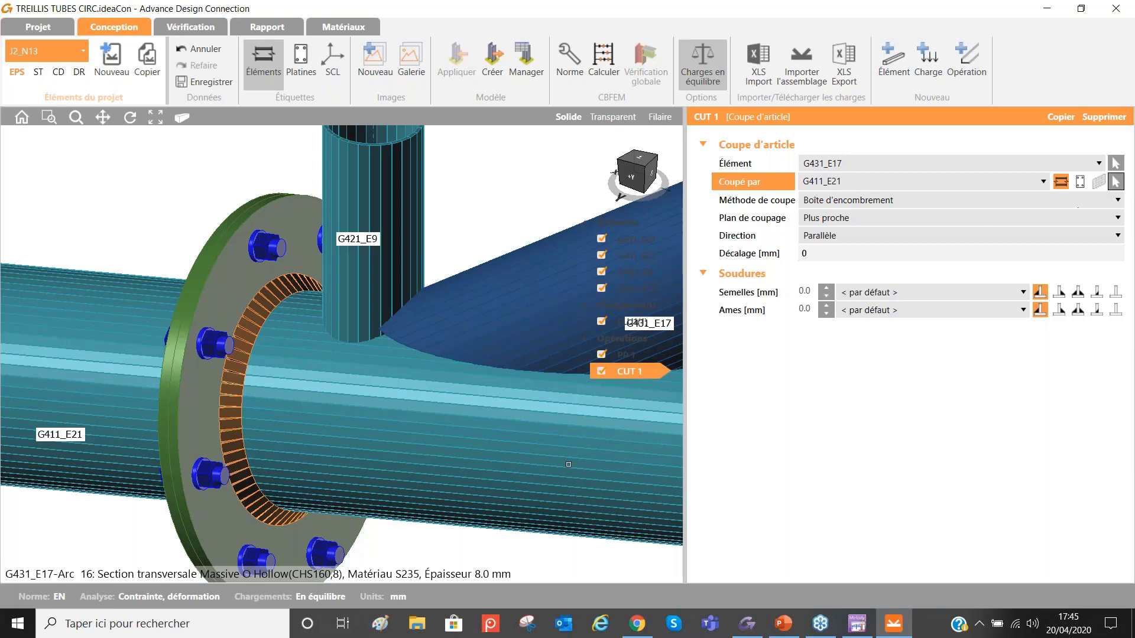
pyautogui.click(553, 463)
pyautogui.click(849, 204)
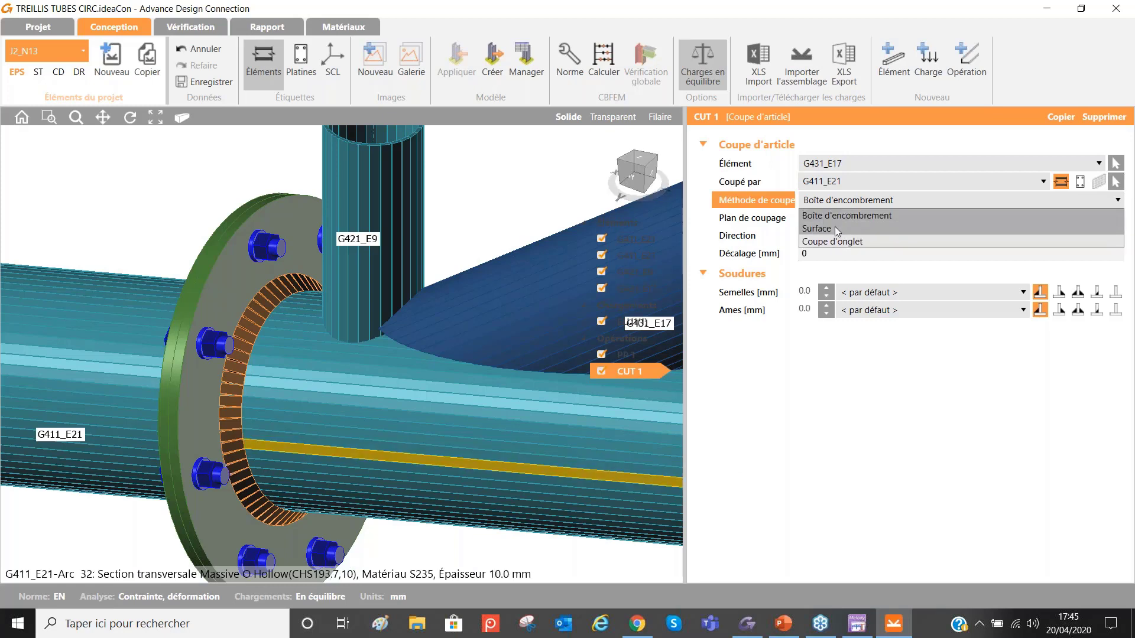
pyautogui.click(825, 229)
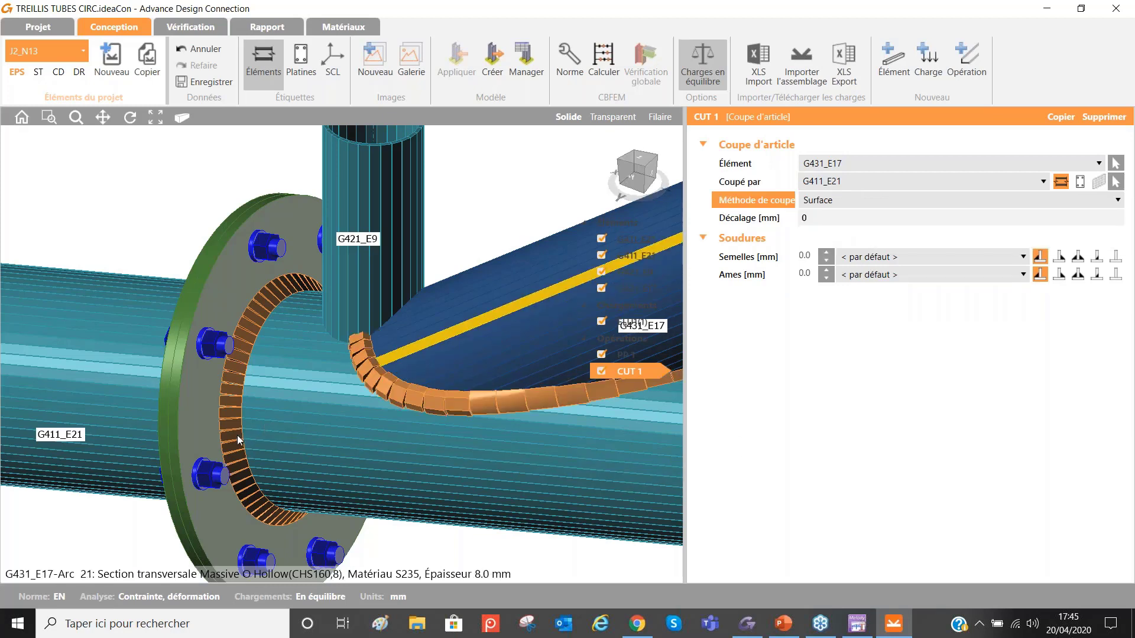
# Step: Copy the diagonal's cut and apply it to vertical member G421_E9 against chord G411_E21
pyautogui.moveTo(459, 397); pyautogui.dragTo(253, 407, button='middle')
pyautogui.scroll(-4, 253, 407)
pyautogui.scroll(2, 253, 406)
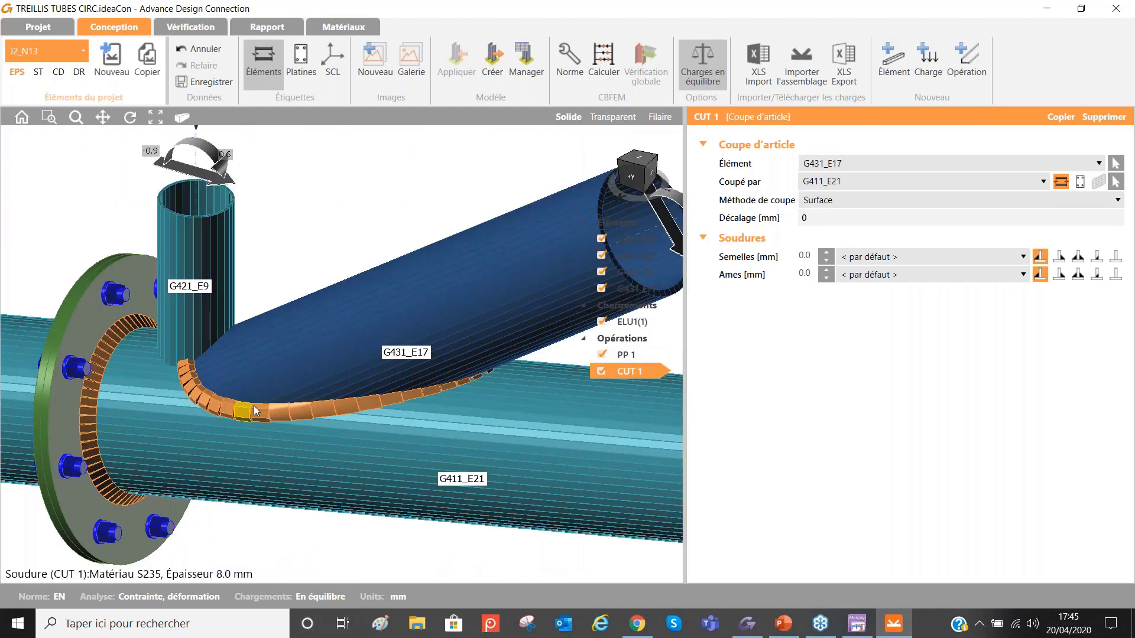
pyautogui.scroll(-1, 253, 406)
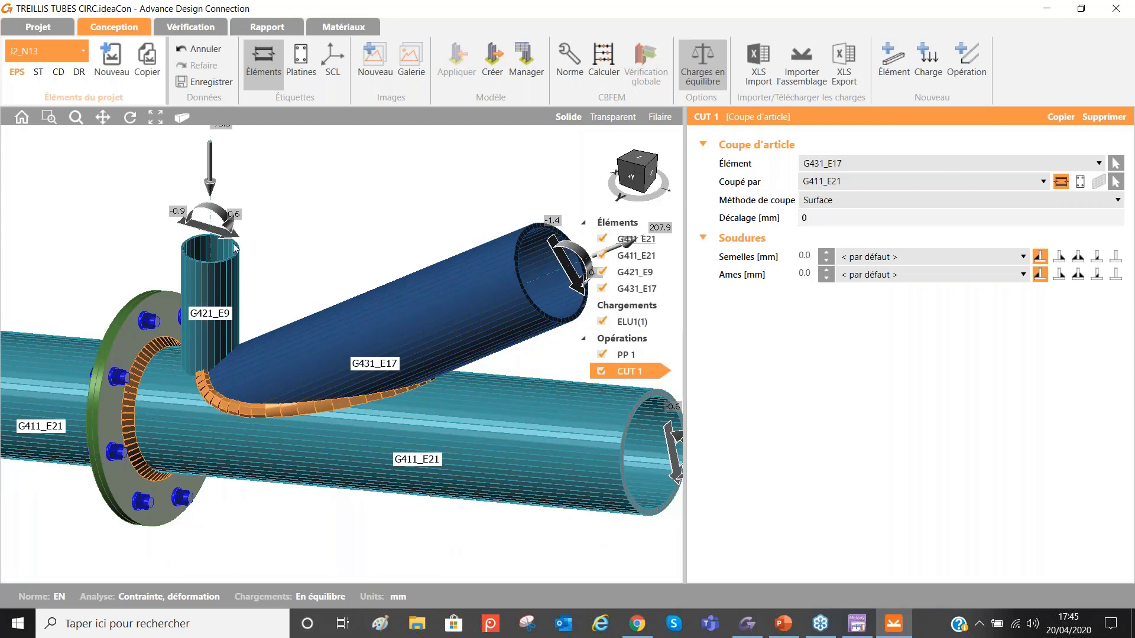
pyautogui.click(1061, 118)
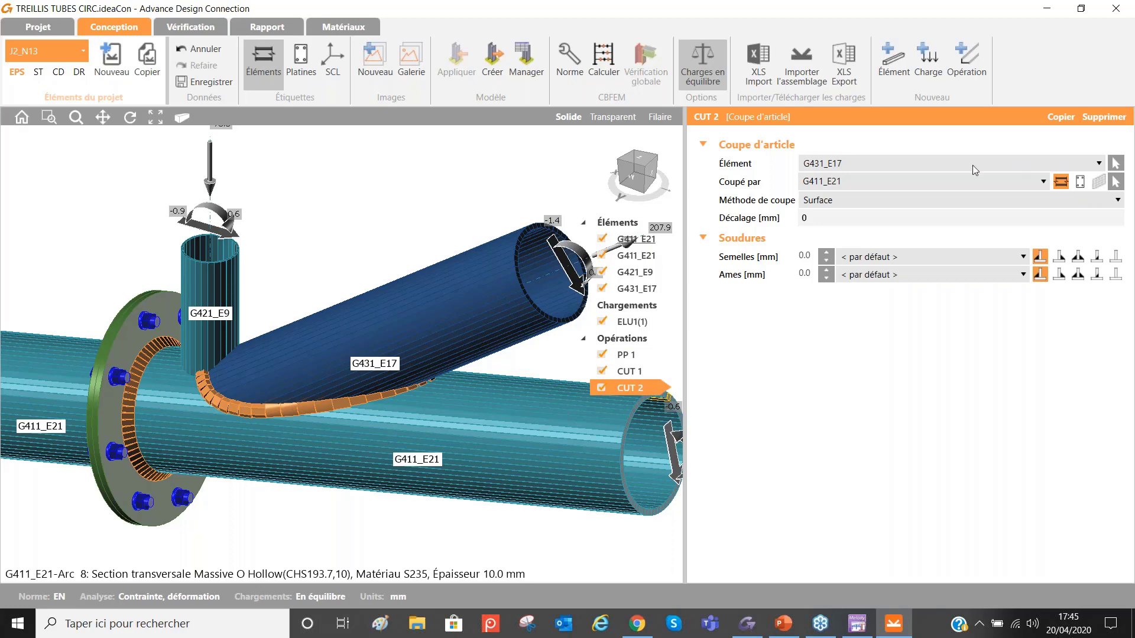
pyautogui.click(1115, 163)
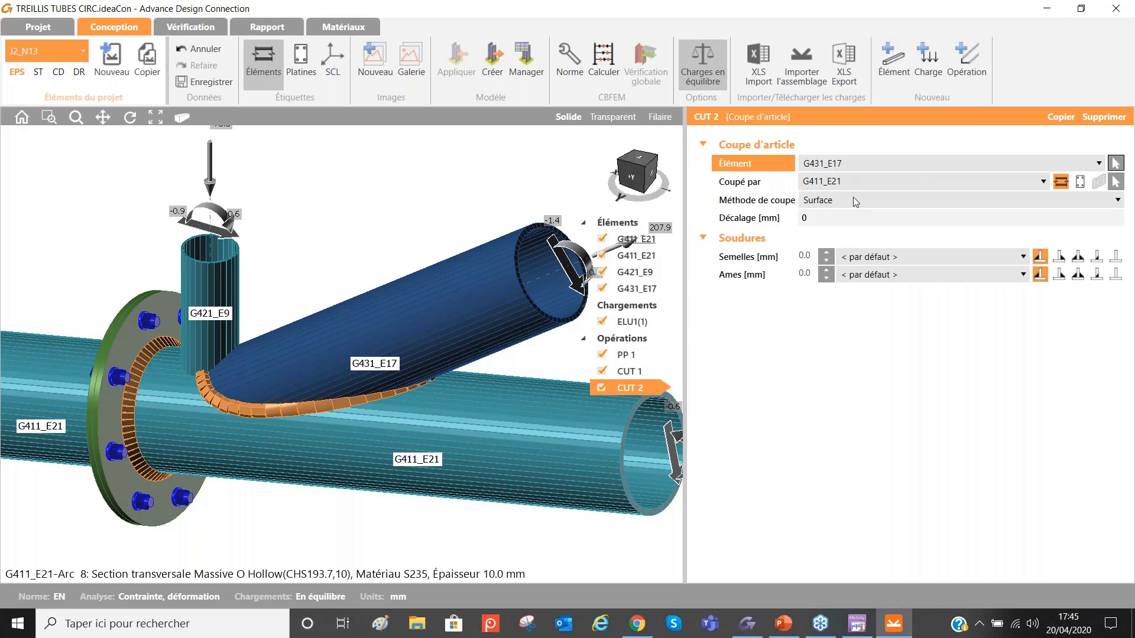
pyautogui.click(221, 277)
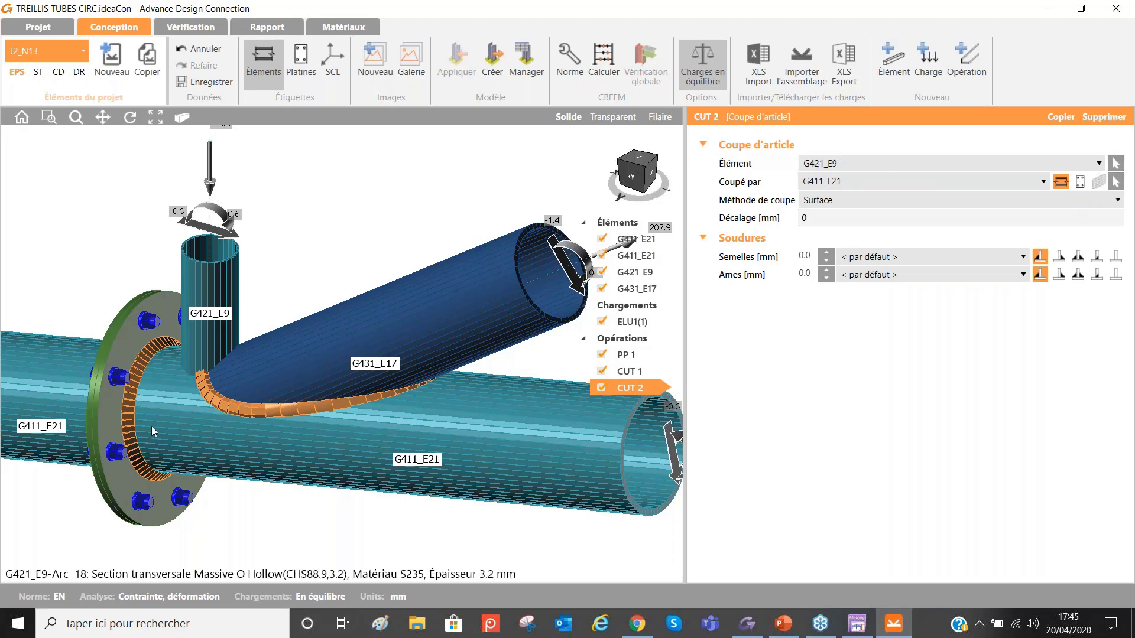
pyautogui.scroll(5, 164, 375)
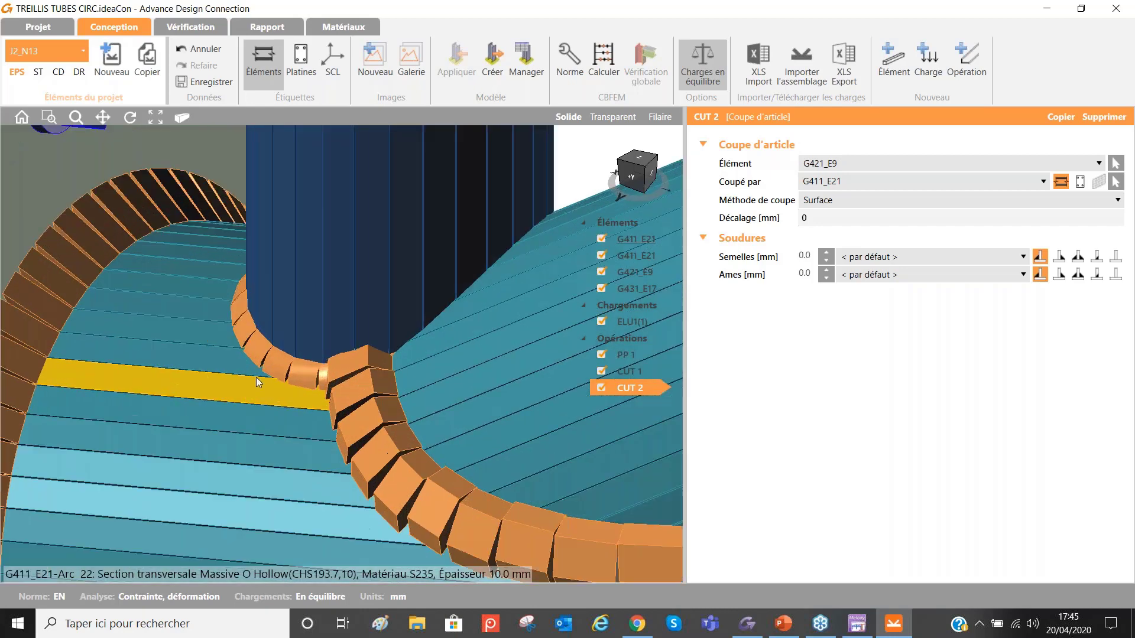
pyautogui.scroll(-4, 550, 285)
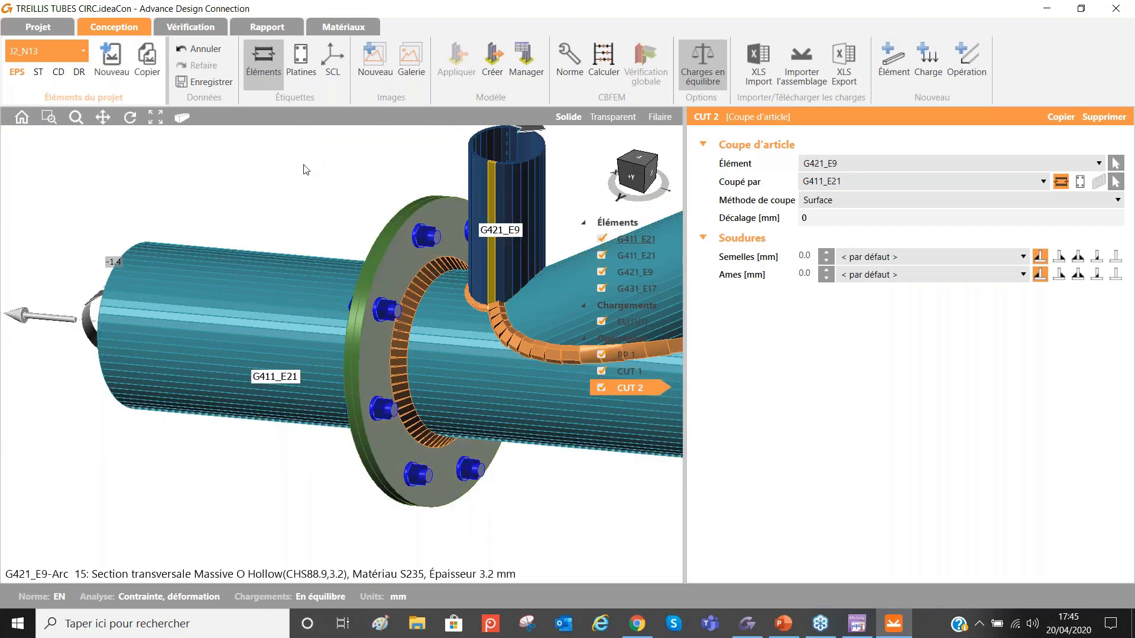
# Step: Add a third surface cut that trims vertical member G421_E9 by diagonal G431_E17
pyautogui.moveTo(300, 171); pyautogui.dragTo(86, 251, button='middle')
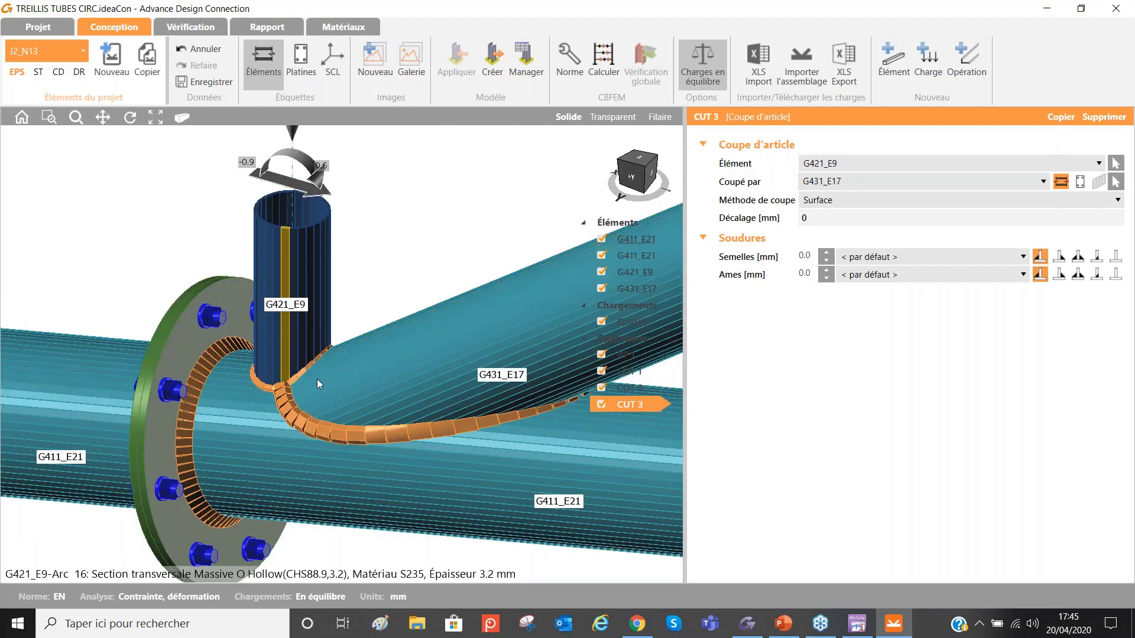
pyautogui.scroll(5, 312, 377)
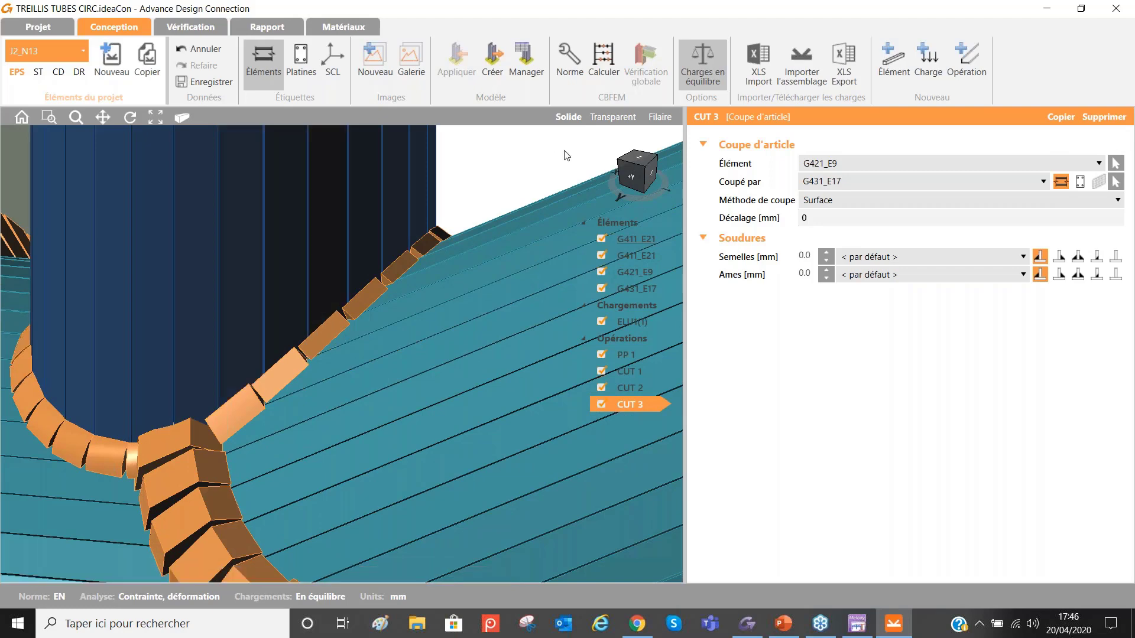
pyautogui.scroll(-10, 542, 215)
pyautogui.moveTo(527, 263); pyautogui.dragTo(88, 315, button='middle')
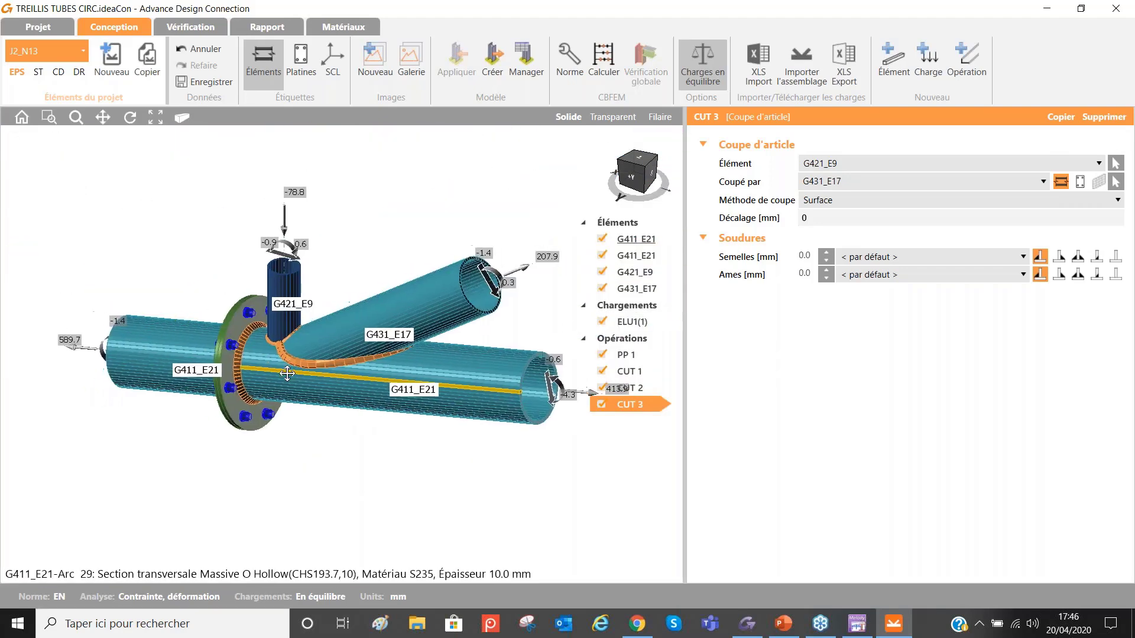
# Step: Display the ELU1 load case and run the CBFEM calculation of joint J2_N13
pyautogui.click(636, 321)
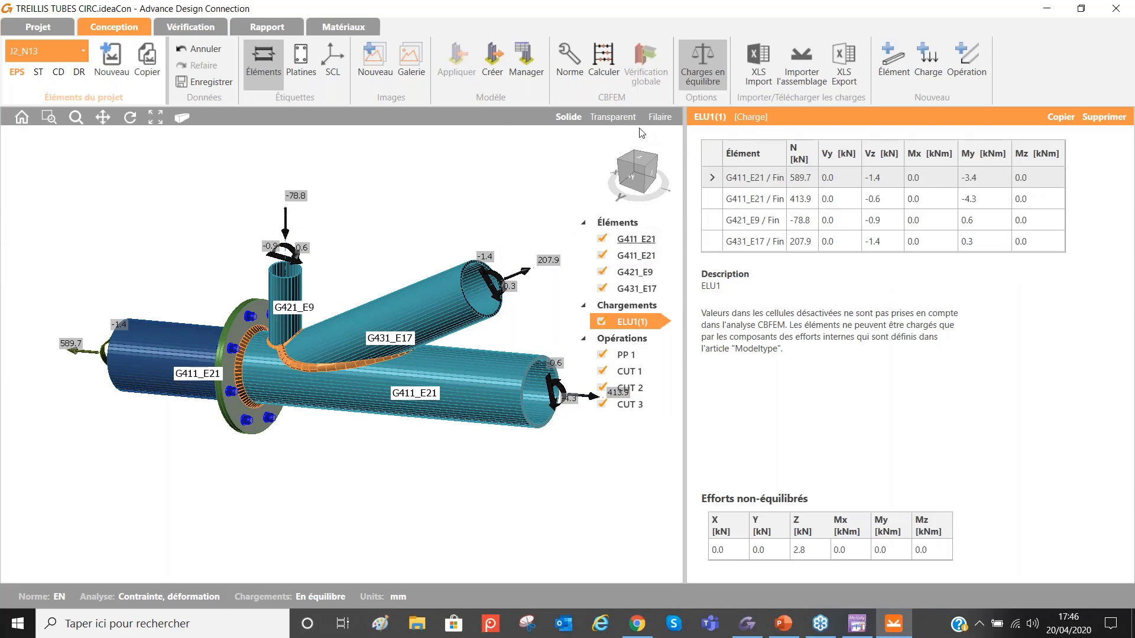
pyautogui.click(607, 69)
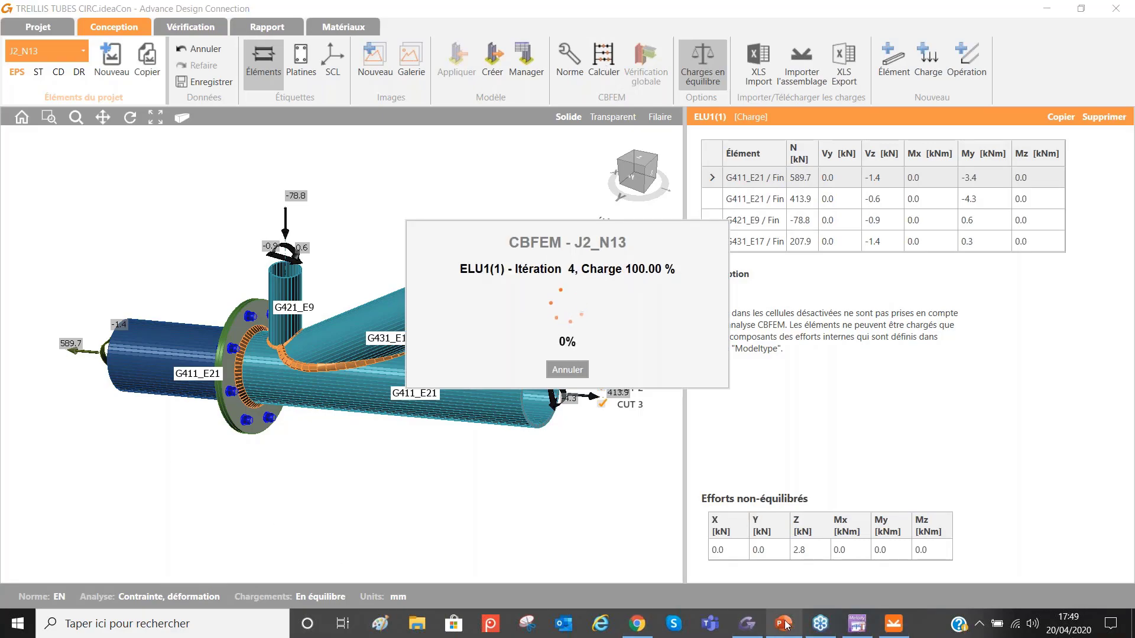
# Step: Switch to the PowerPoint slide on GRAITEC Advance Steel Connection, read it, and return to Advance Design Connection
pyautogui.click(768, 622)
pyautogui.click(762, 355)
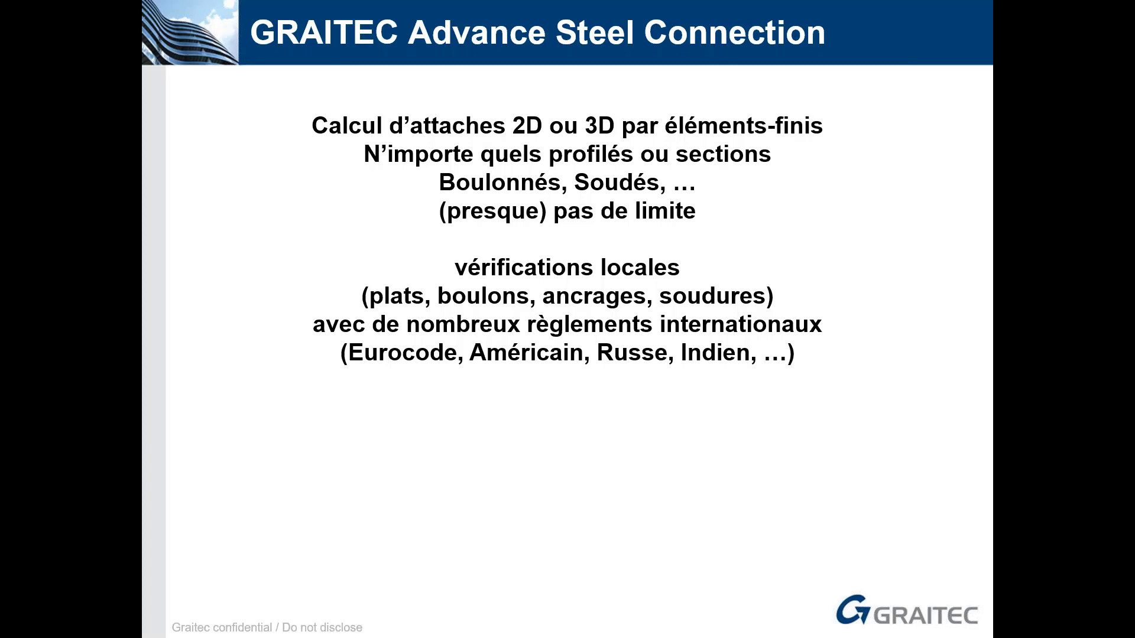
pyautogui.hotkey('alt', 'Tab')
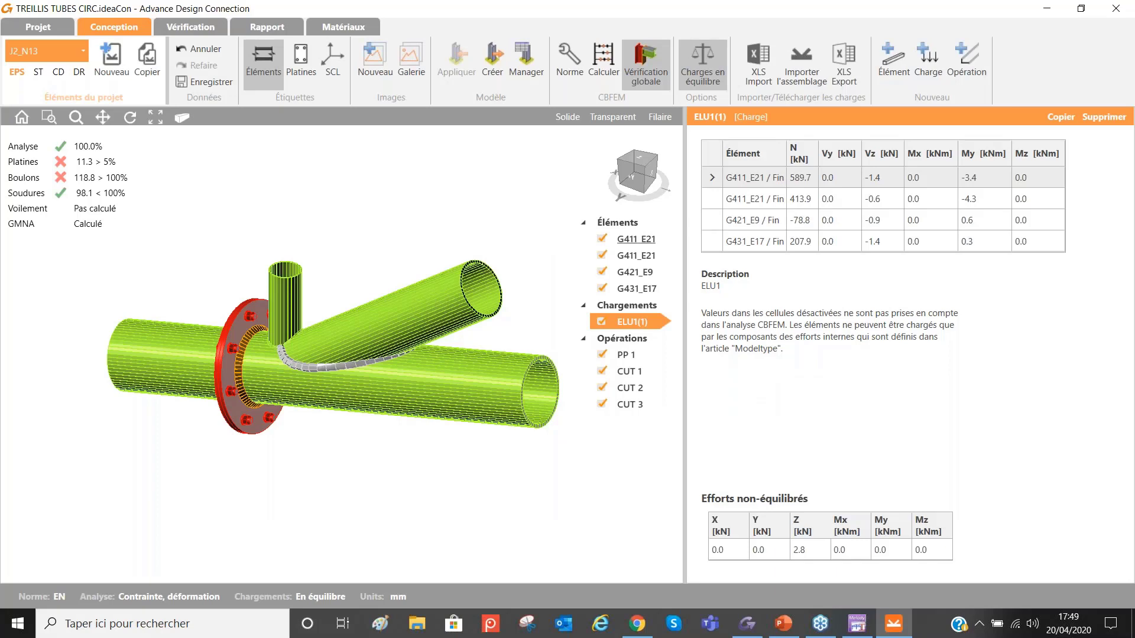
# Step: Add a stiffener operation and assign it to chord member G411_E21 on the side away from the vertical and diagonal
pyautogui.scroll(3, 220, 332)
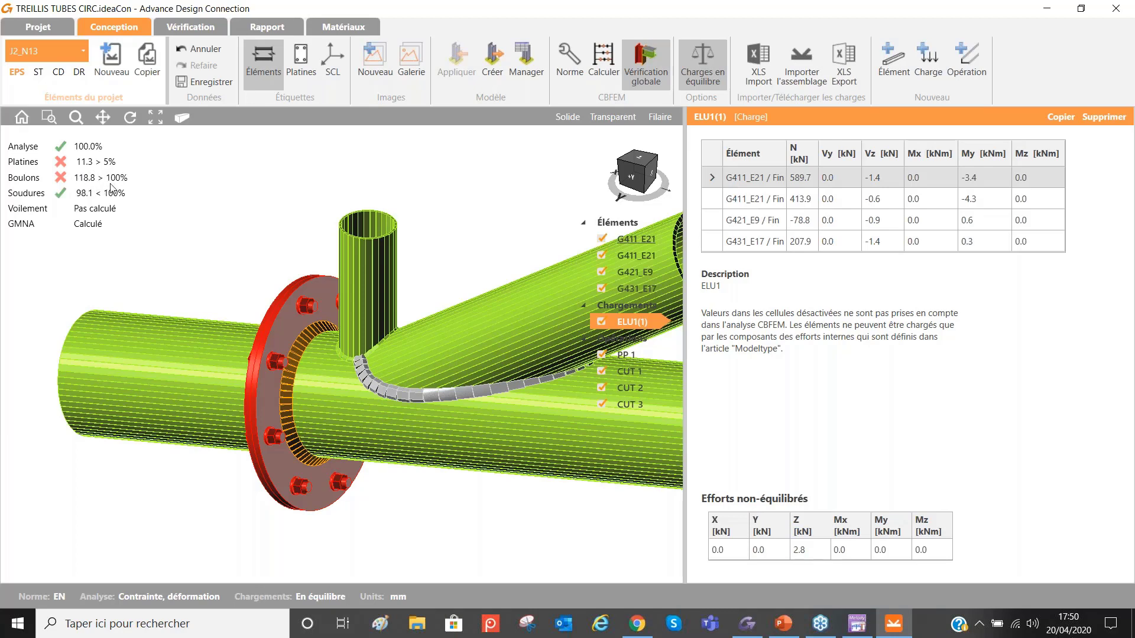
pyautogui.scroll(-3, 328, 296)
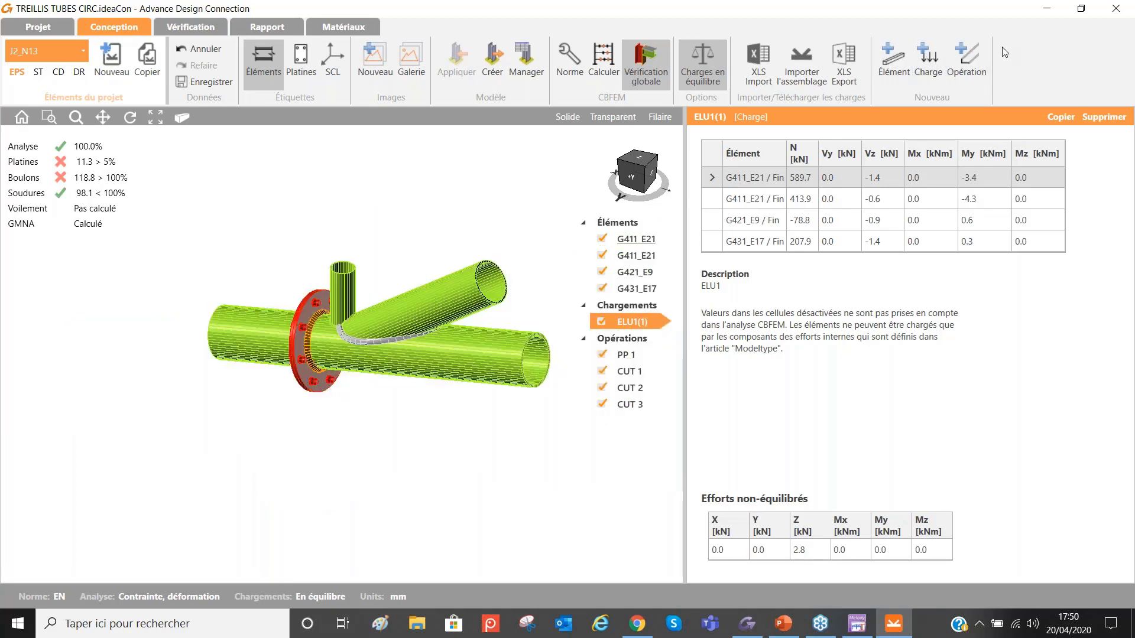
pyautogui.click(968, 61)
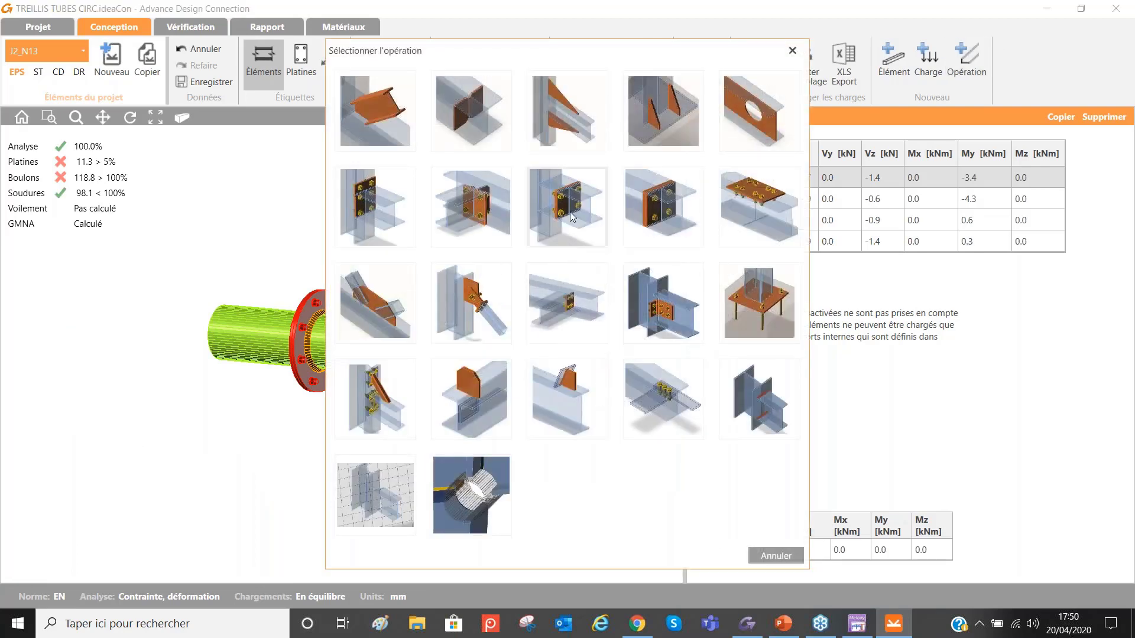
pyautogui.click(665, 107)
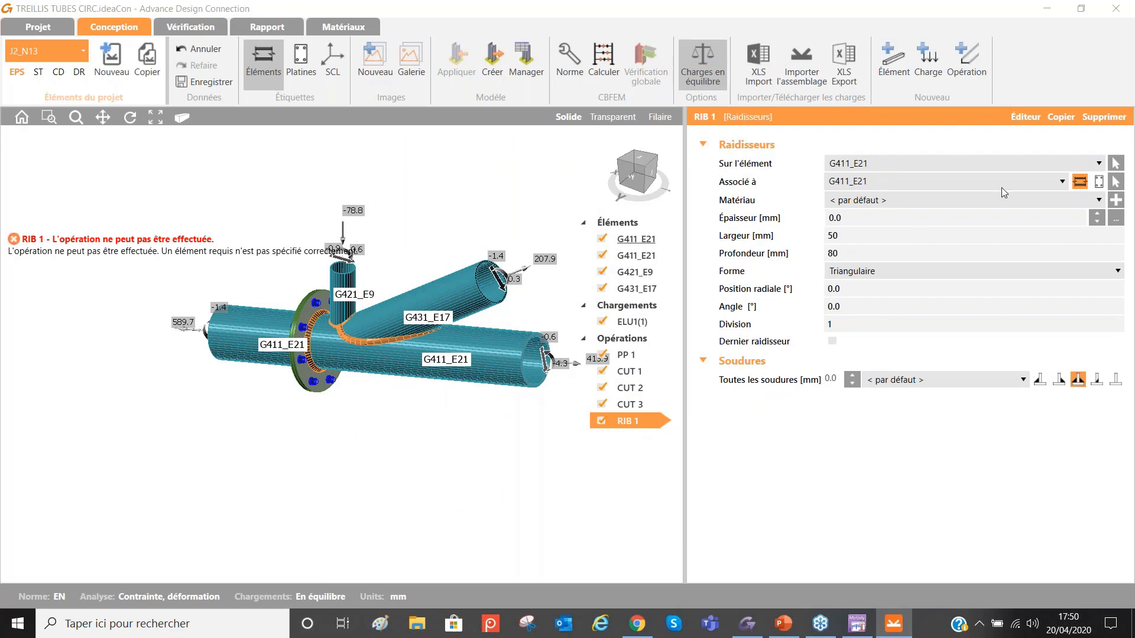
pyautogui.click(1115, 163)
pyautogui.click(250, 315)
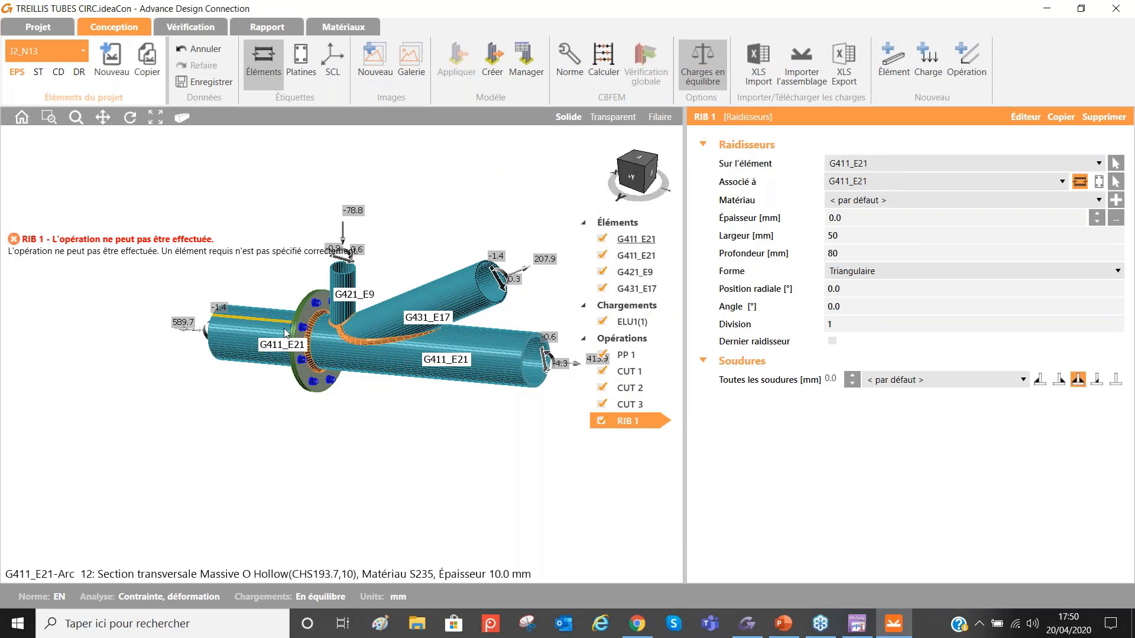
# Step: Associate the stiffener with end plate PP 1a and examine its placement at the flange
pyautogui.click(1116, 182)
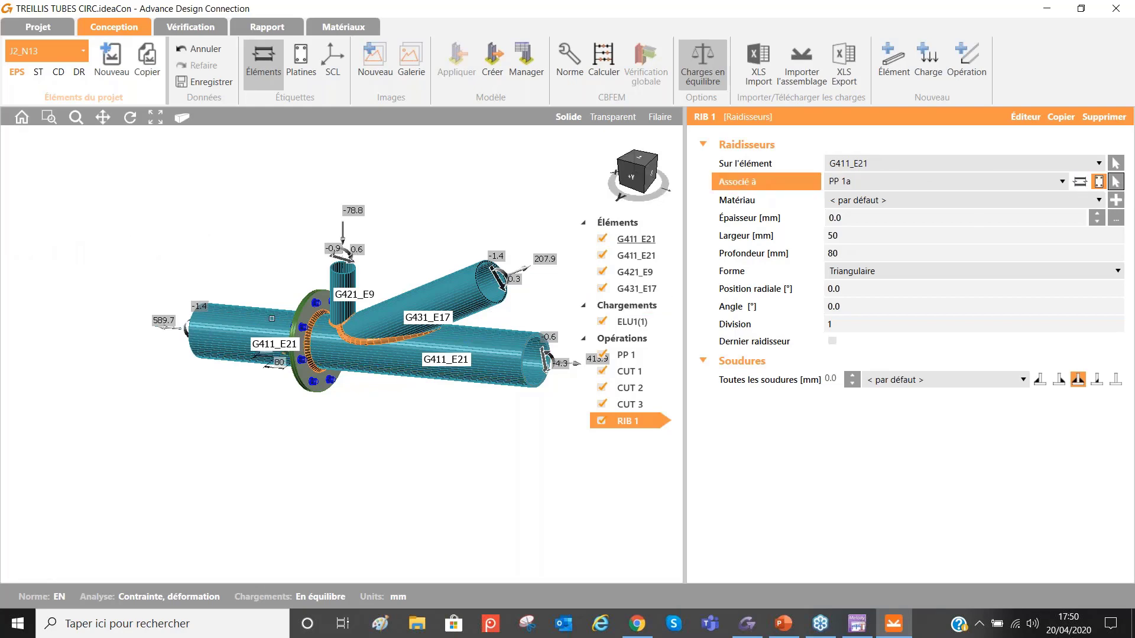
pyautogui.scroll(5, 323, 288)
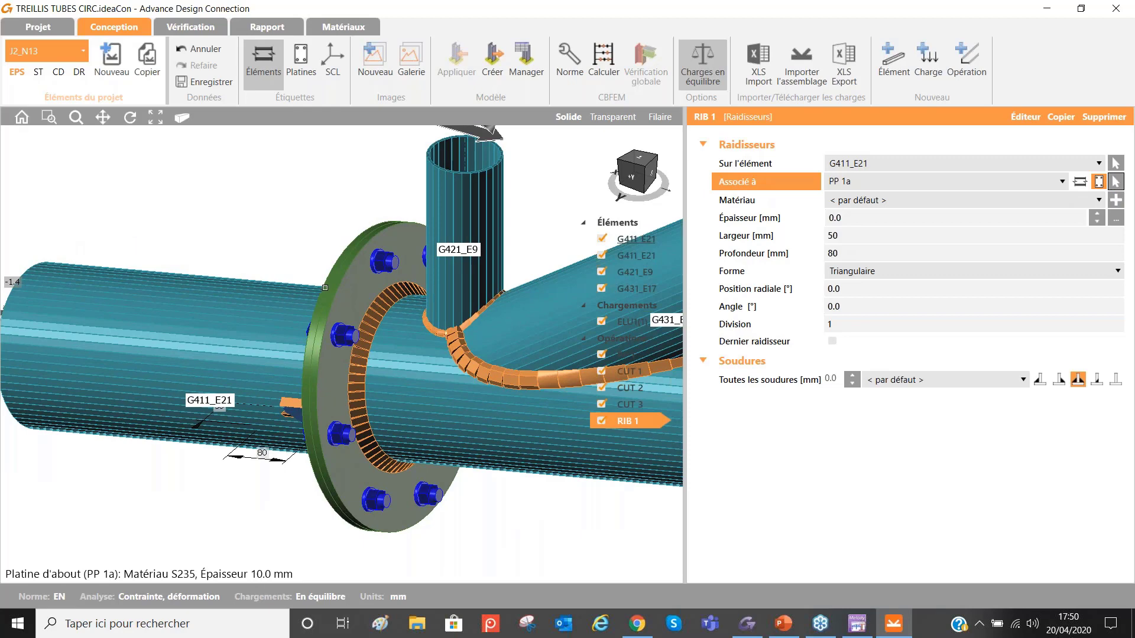
pyautogui.click(325, 288)
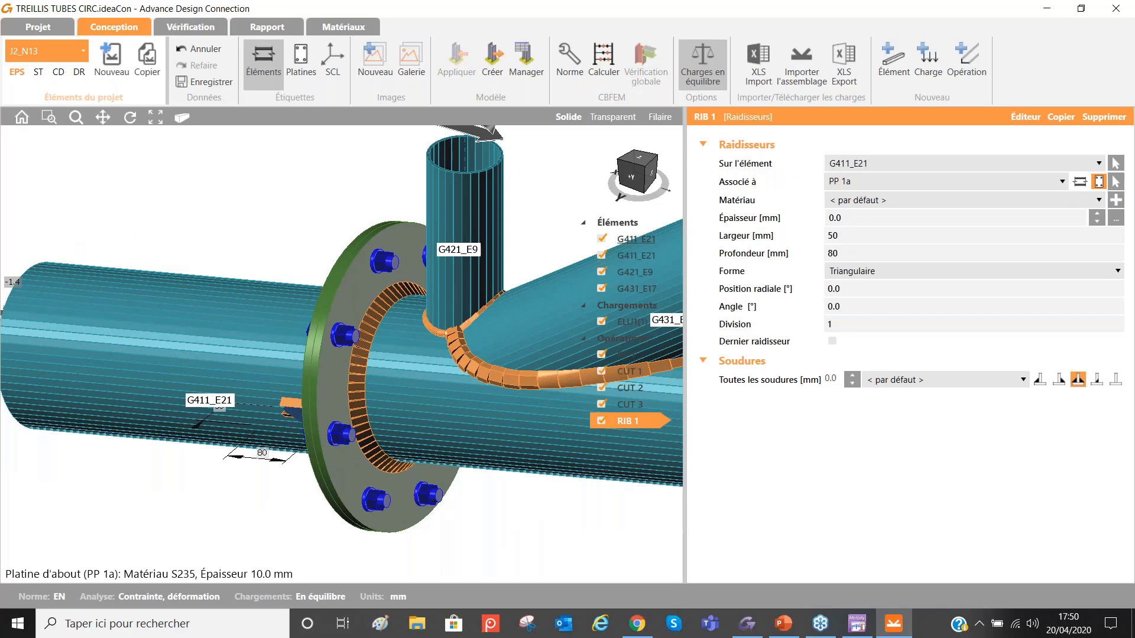
pyautogui.click(632, 169)
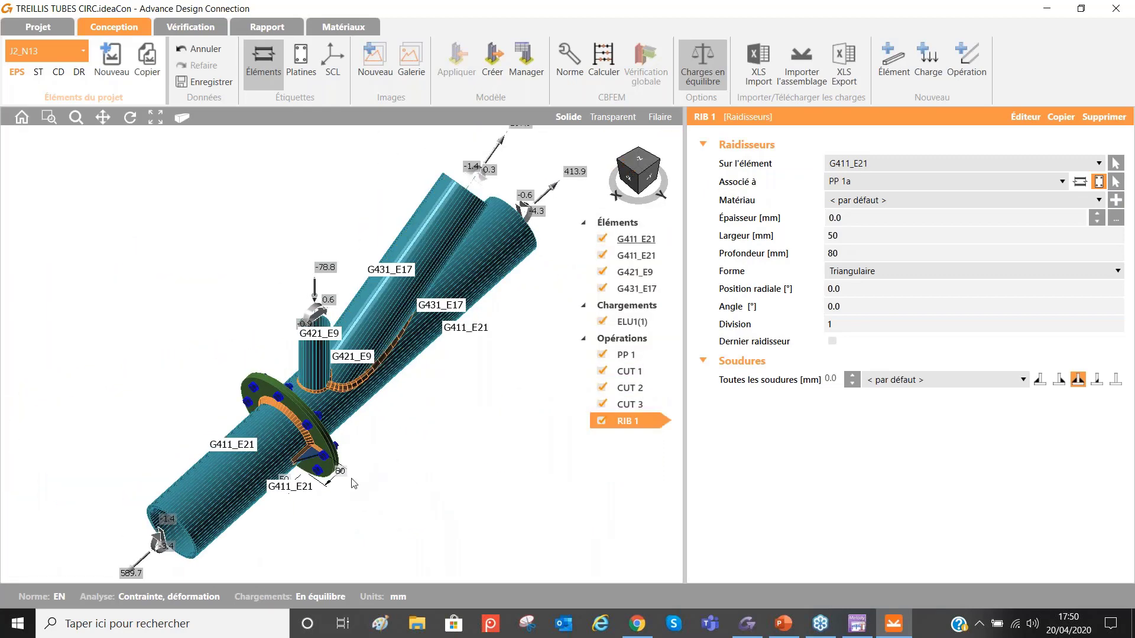
pyautogui.scroll(3, 353, 484)
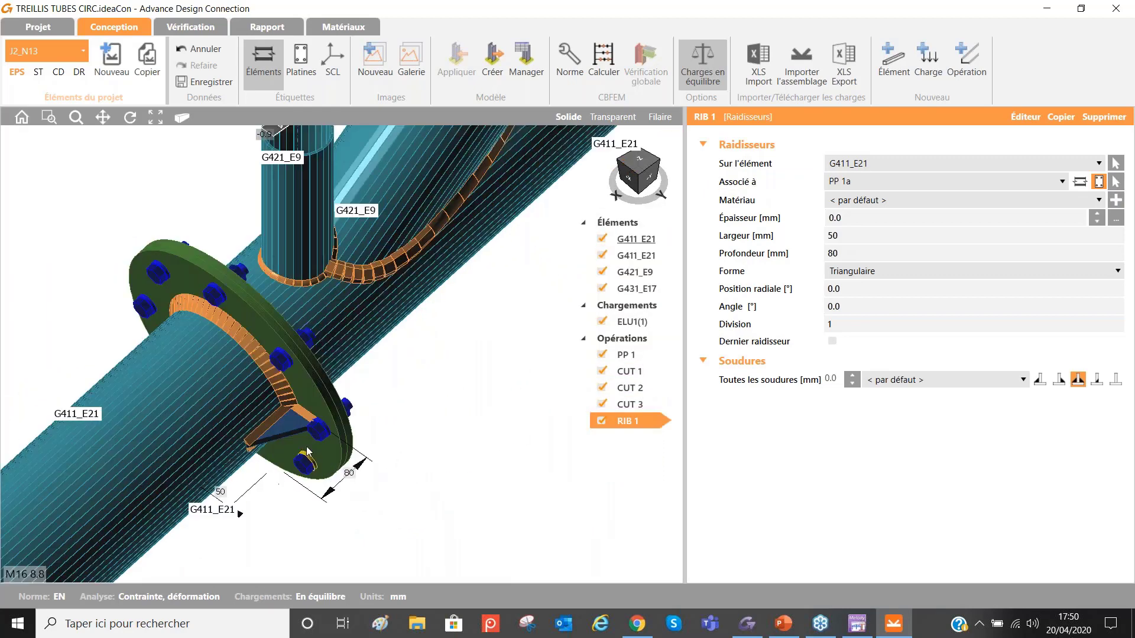
pyautogui.click(866, 289)
pyautogui.write('22.')
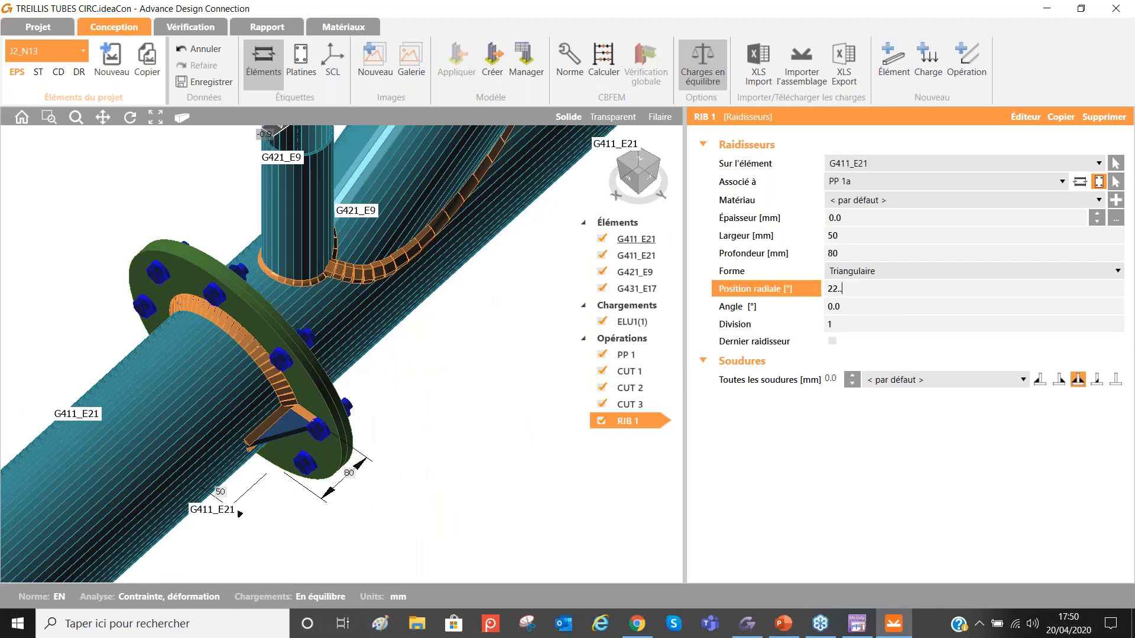
pyautogui.press('Return')
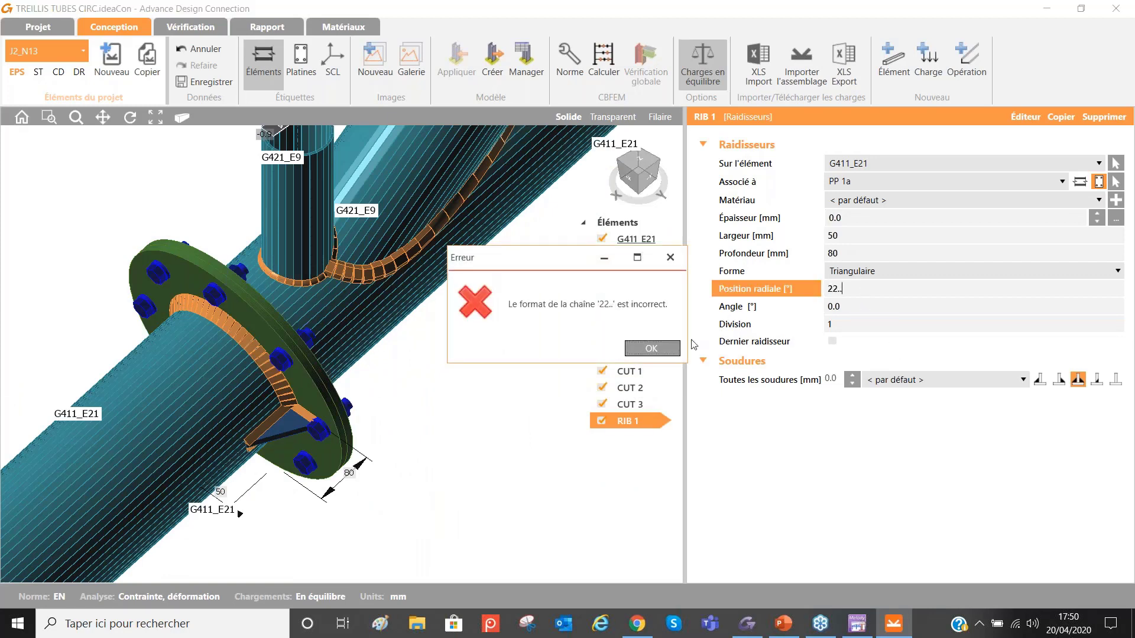
pyautogui.click(669, 350)
pyautogui.hotkey('shift', 'Tab')
pyautogui.write('22.')
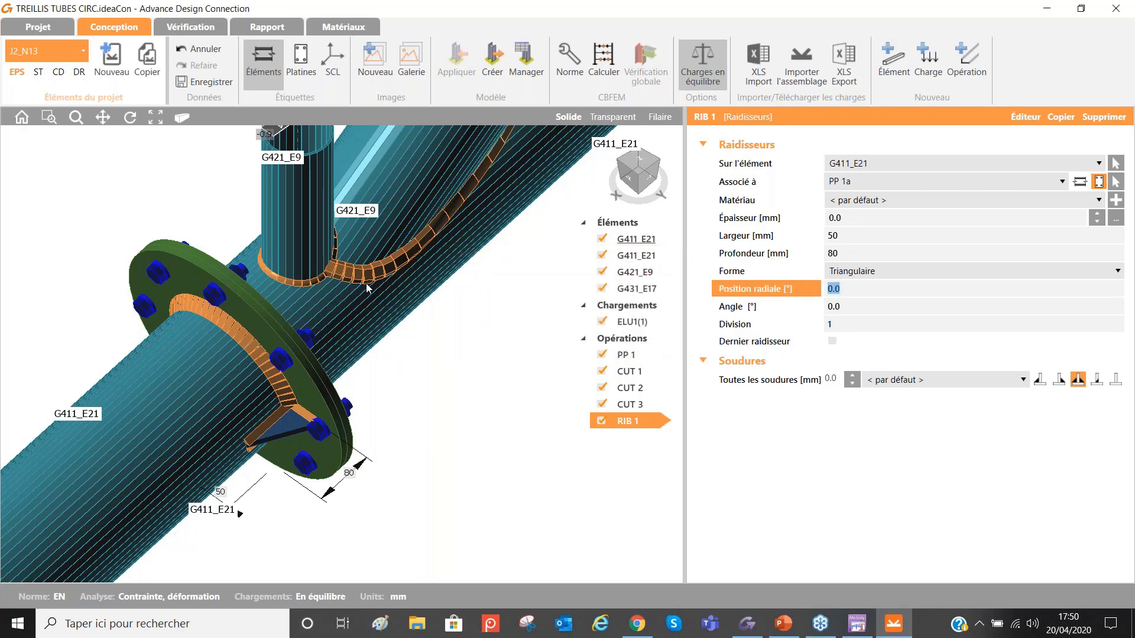
pyautogui.write('.')
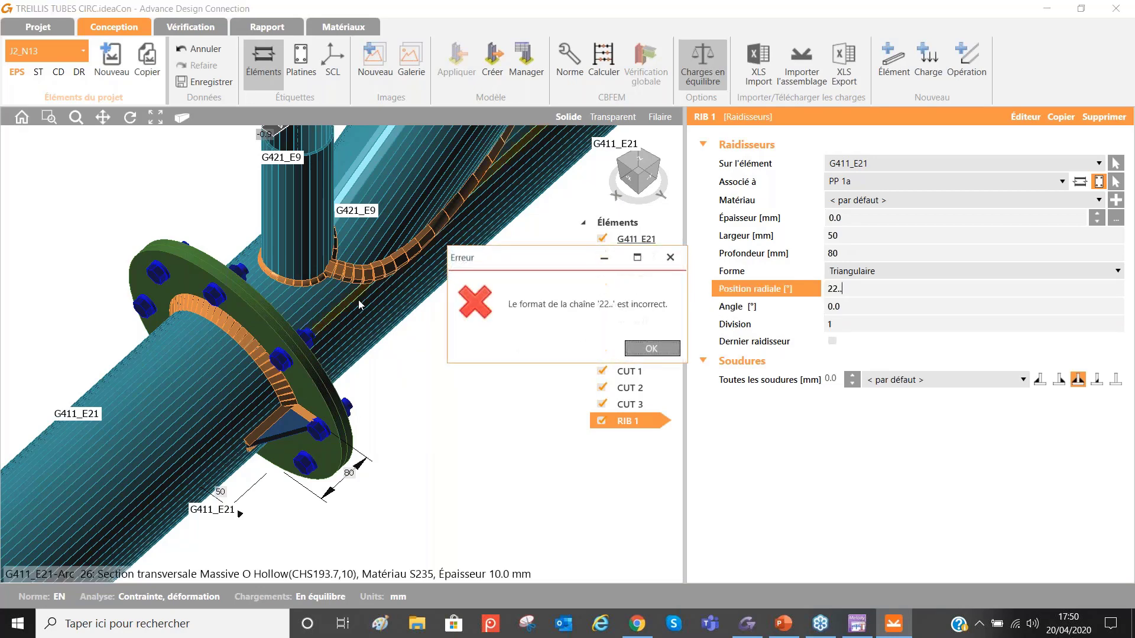
pyautogui.press('Return')
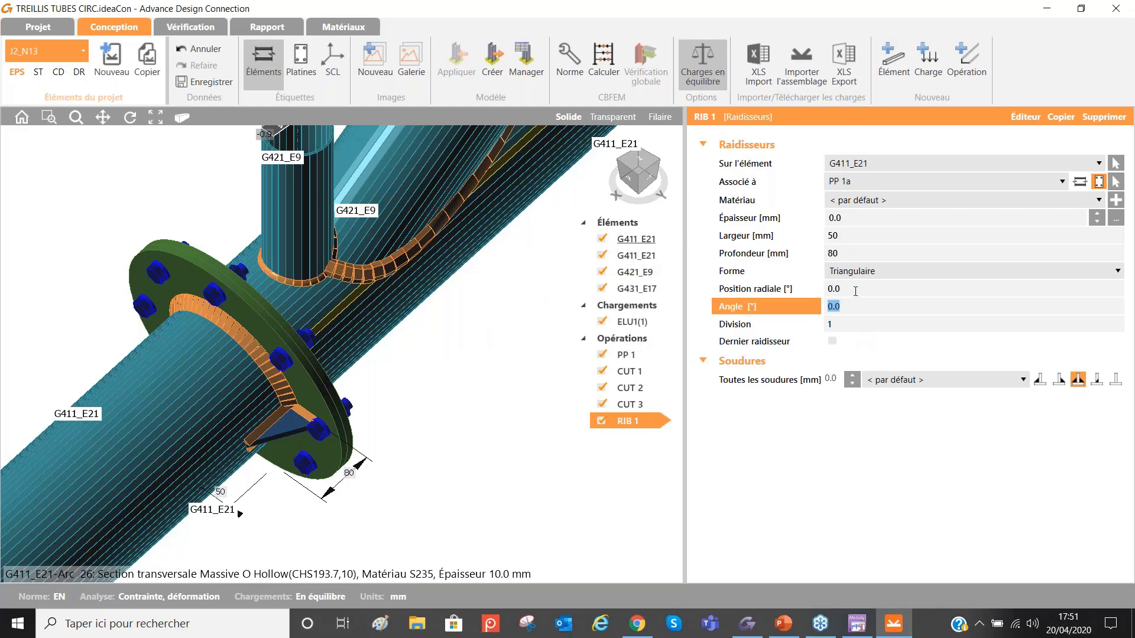
# Step: Set the stiffener's radial position to 22.5°
pyautogui.hotkey('shift', 'Tab')
pyautogui.write('2')
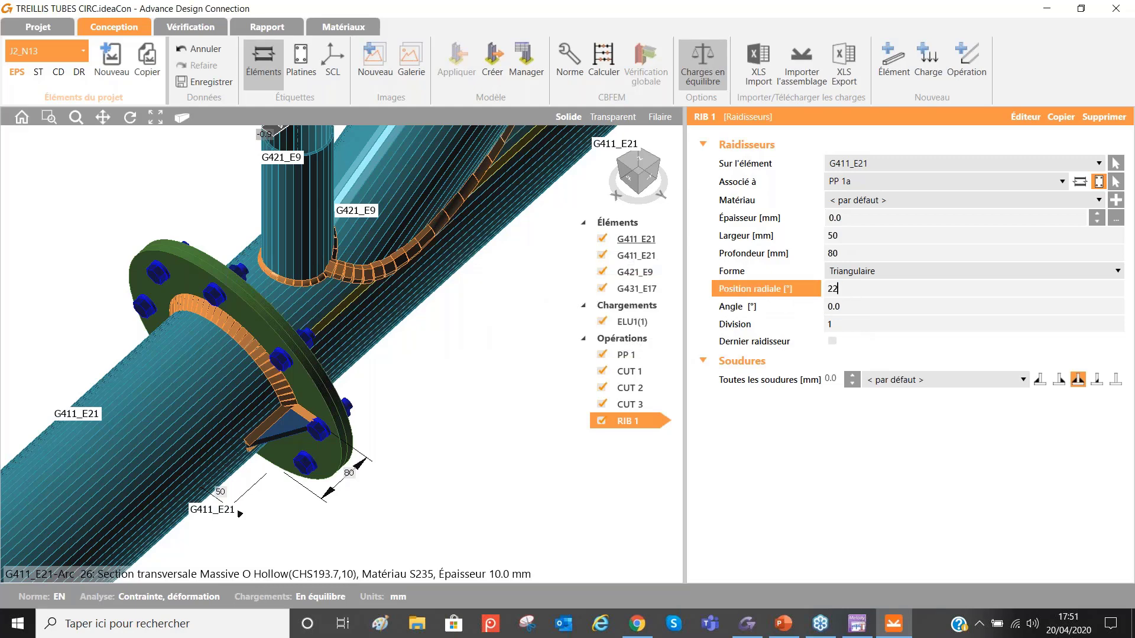
pyautogui.press('Tab')
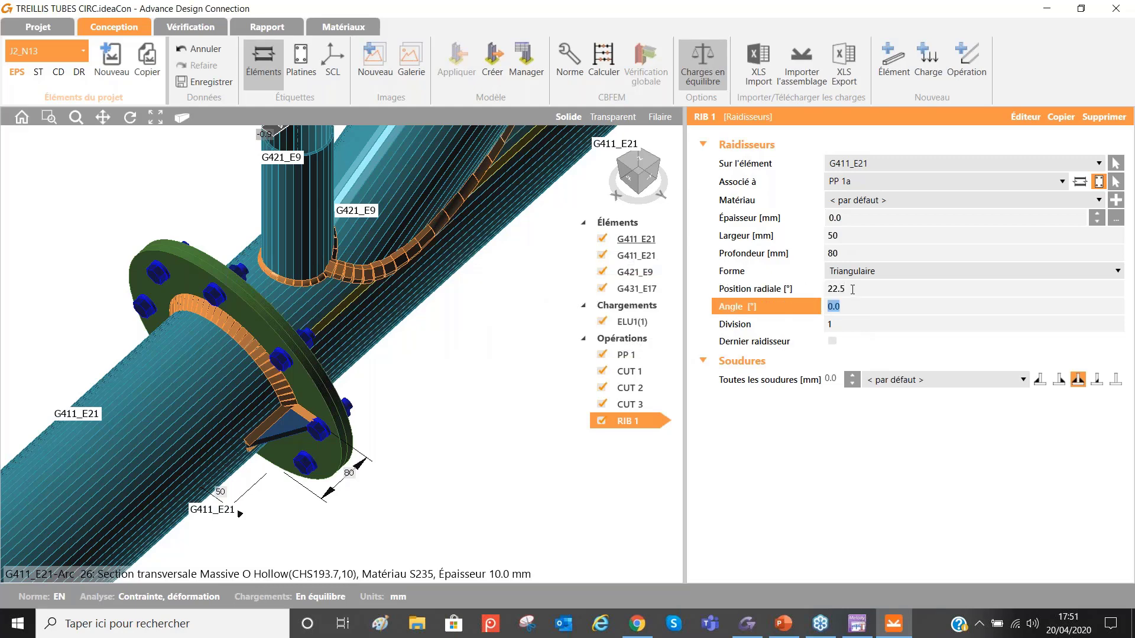
# Step: Set the stiffener's width to 80 mm and its depth to 150 mm
pyautogui.click(833, 236)
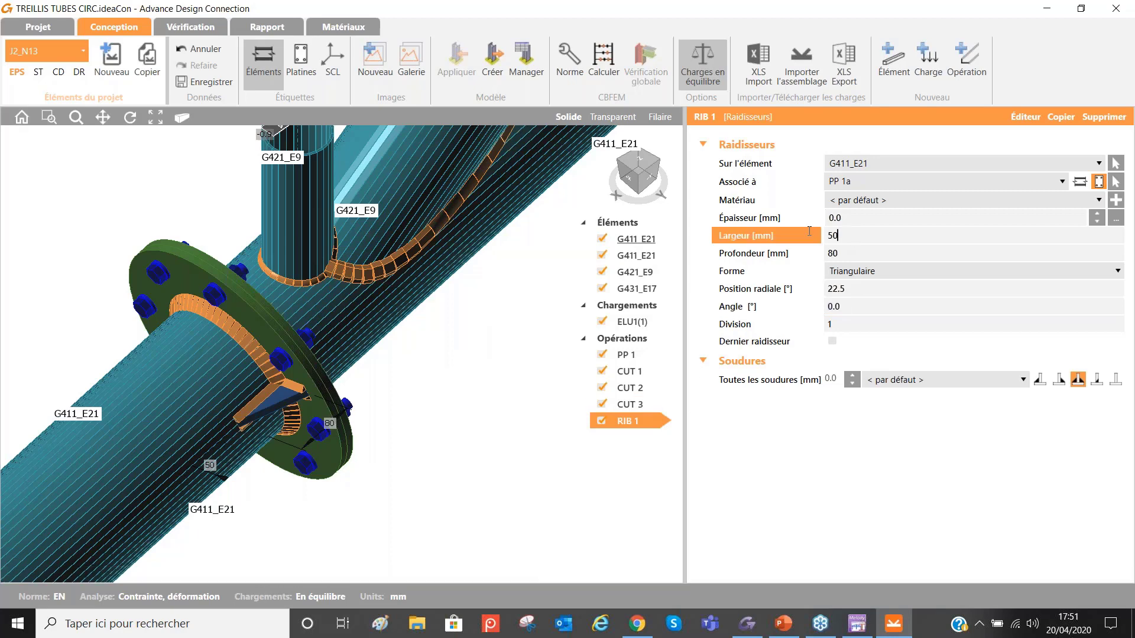
pyautogui.write('80')
pyautogui.press('Tab')
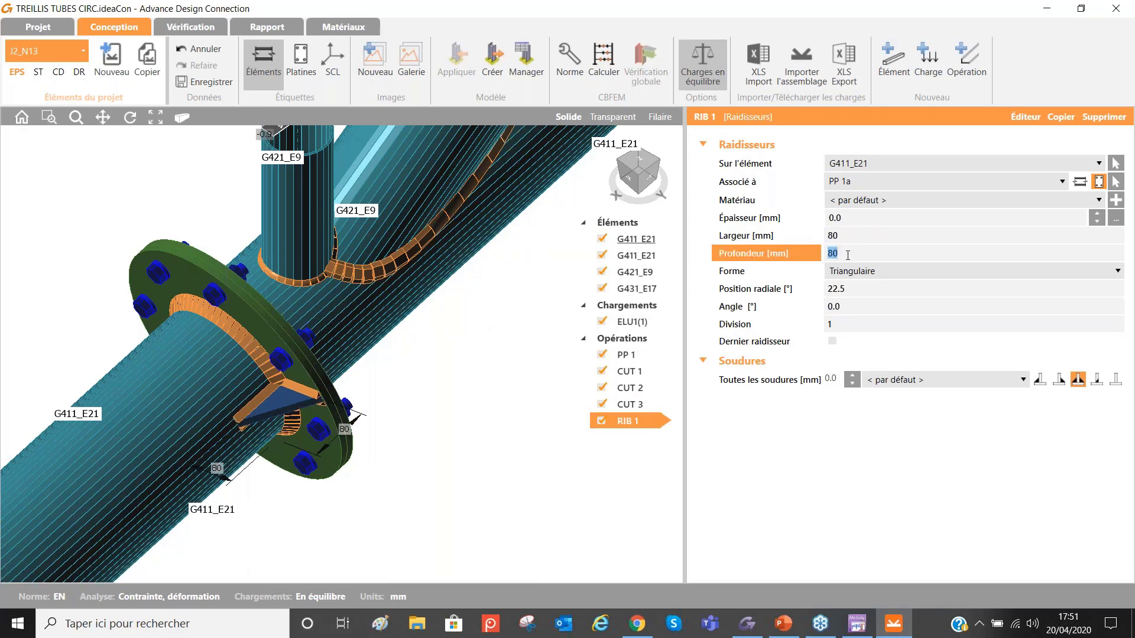
pyautogui.write('150')
pyautogui.press('Tab')
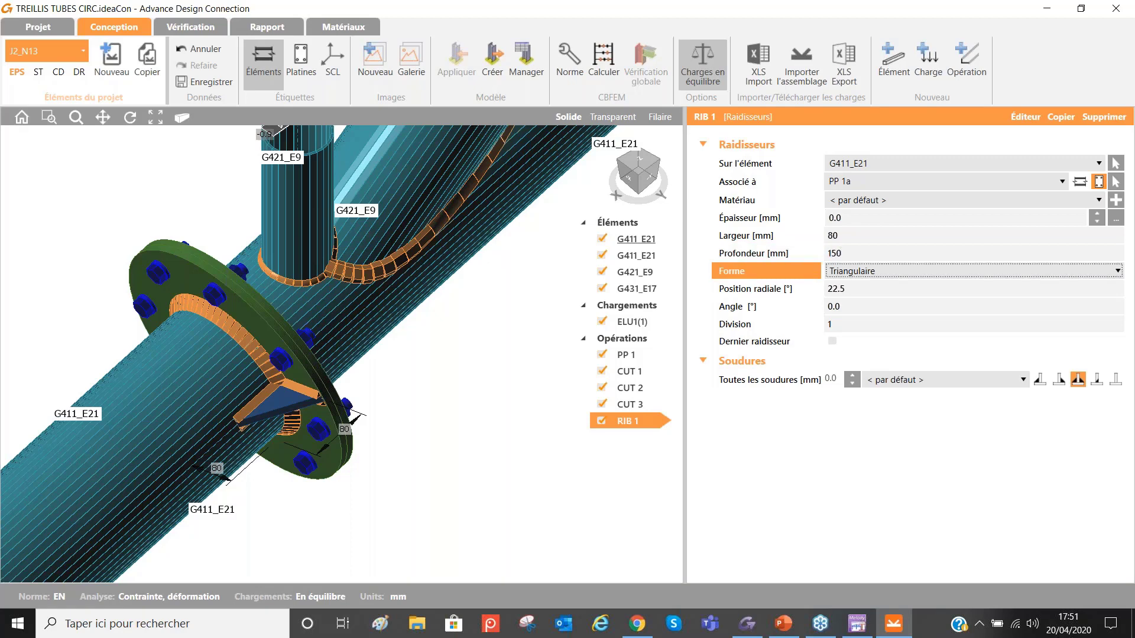
pyautogui.press('Tab')
pyautogui.press('Tab')
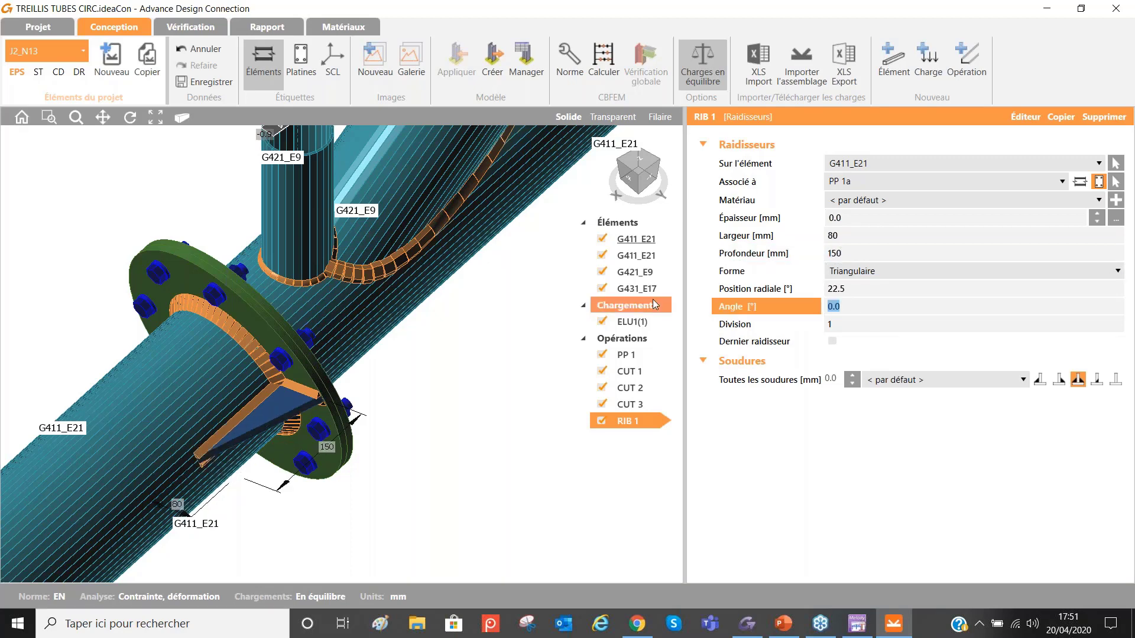
# Step: Distribute the stiffeners around the tube with an angle of 360° and 8 divisions
pyautogui.write('360')
pyautogui.press('Tab')
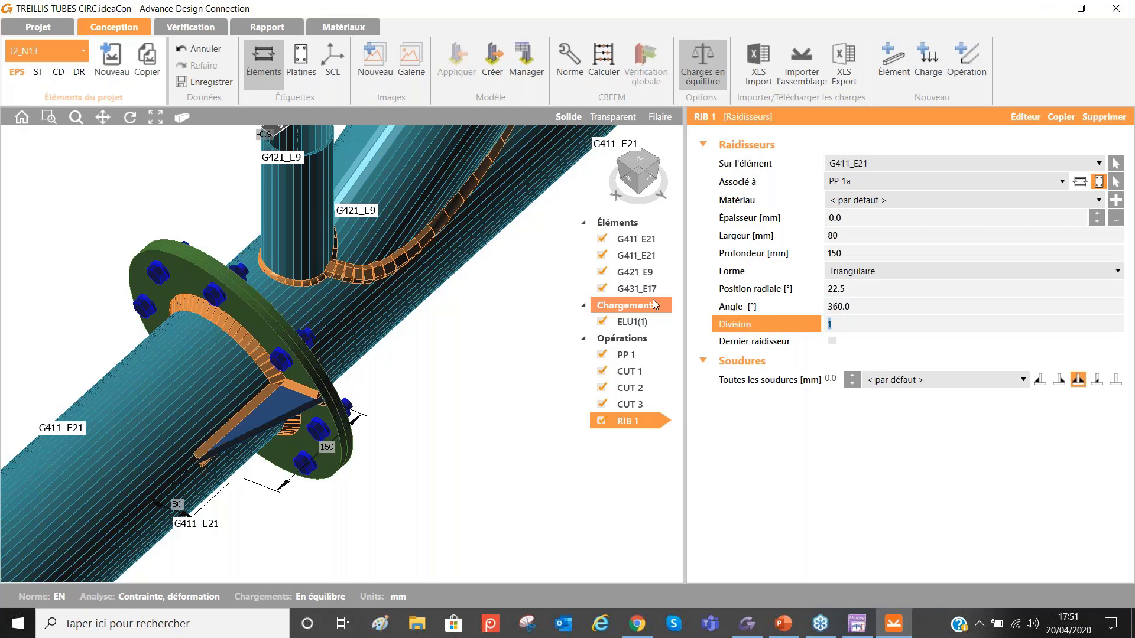
pyautogui.write('8')
pyautogui.press('Tab')
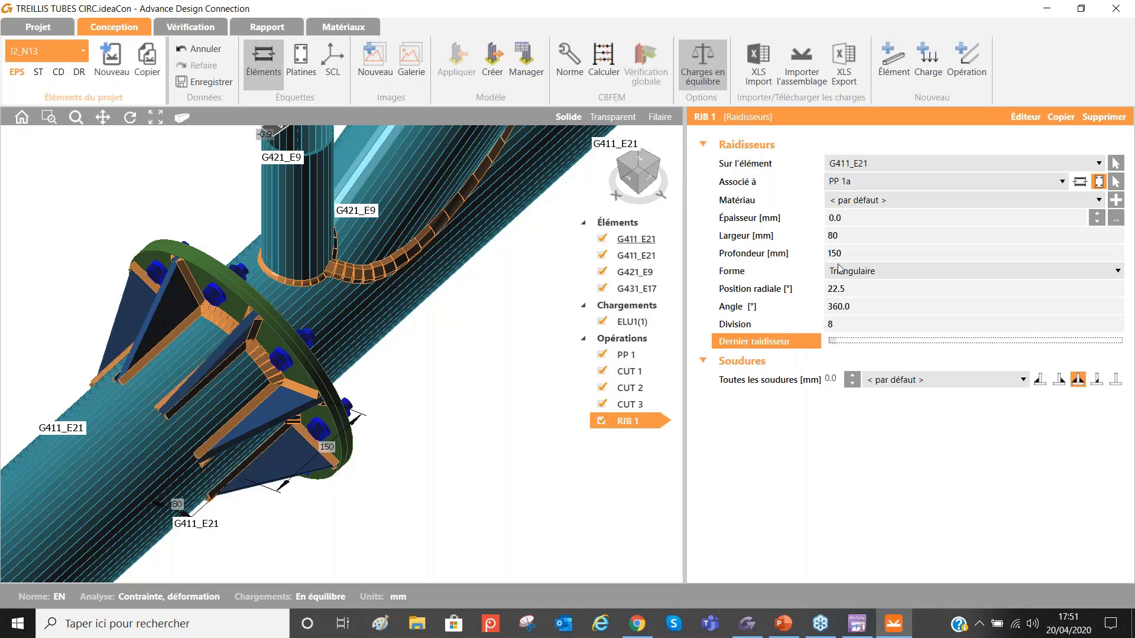
# Step: Copy the stiffener operation and assign the copy to the other chord member G411_E21 and end plate PP 1b
pyautogui.click(1061, 117)
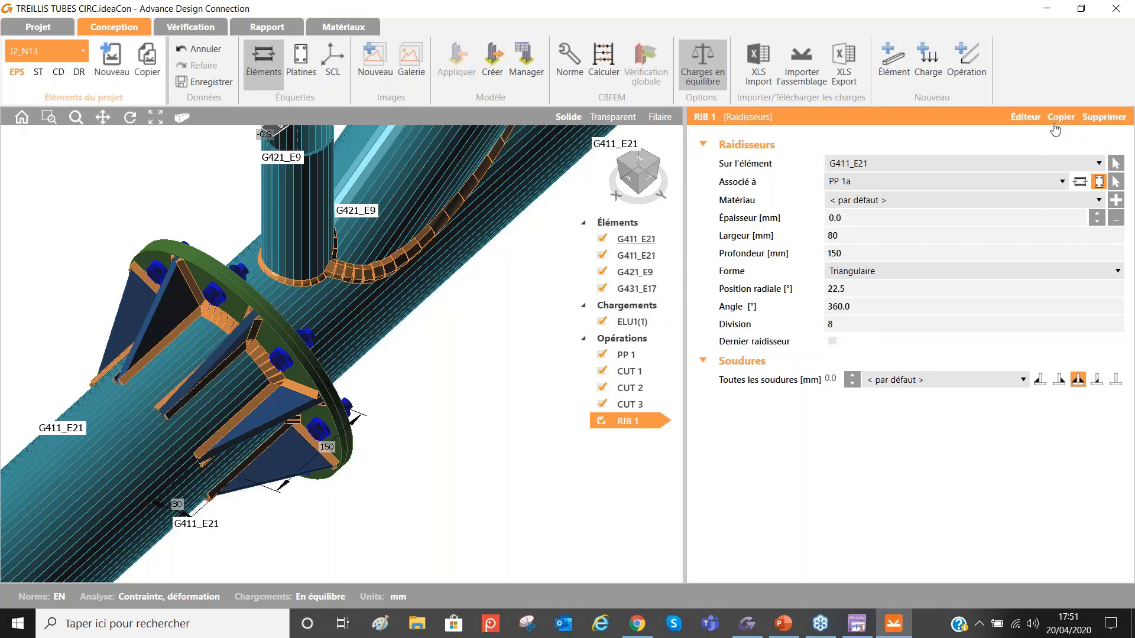
pyautogui.click(862, 166)
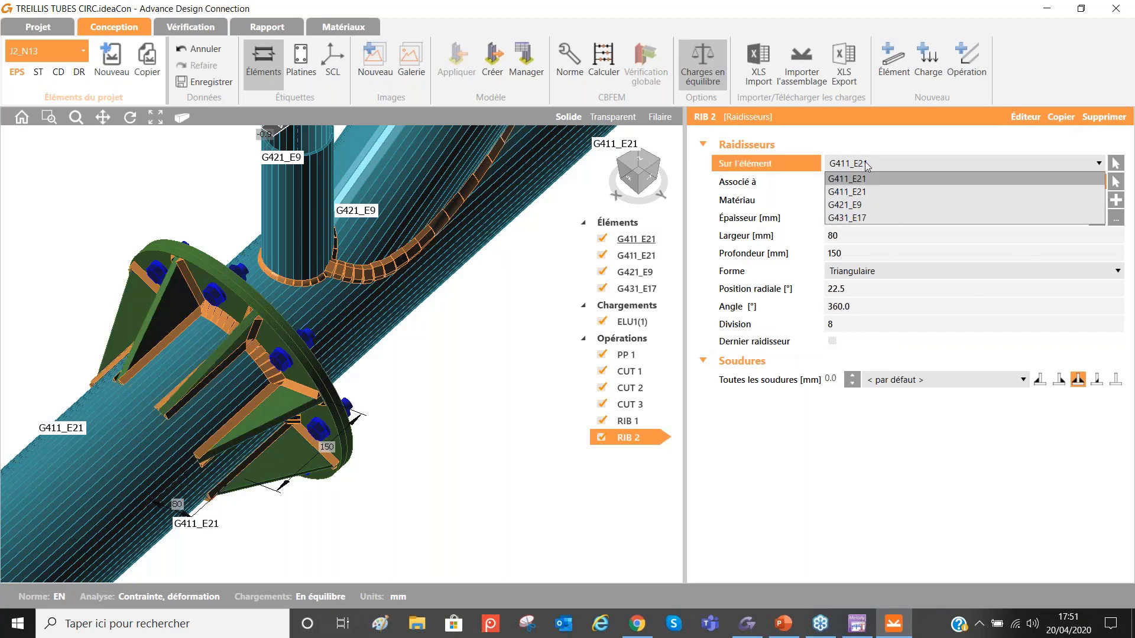
pyautogui.click(861, 192)
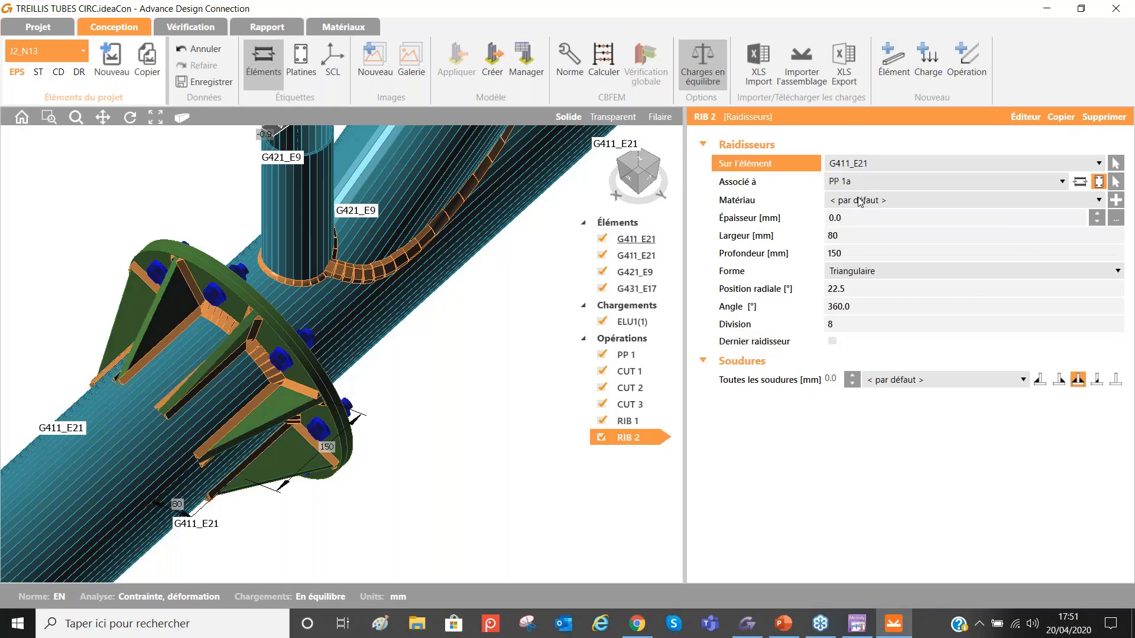
pyautogui.click(858, 188)
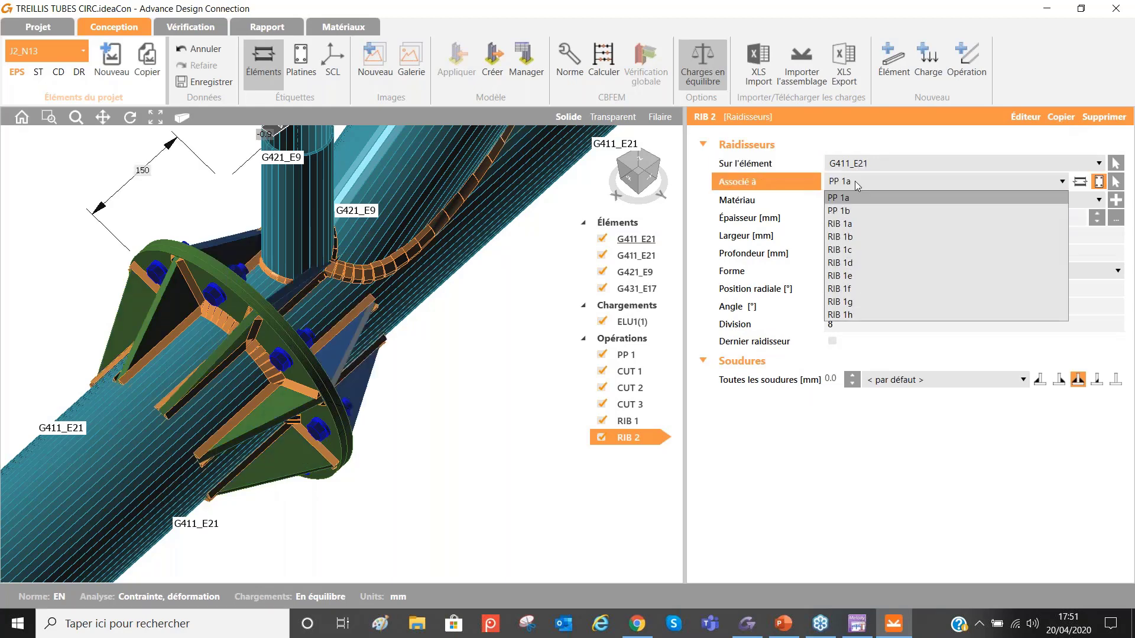
pyautogui.click(850, 213)
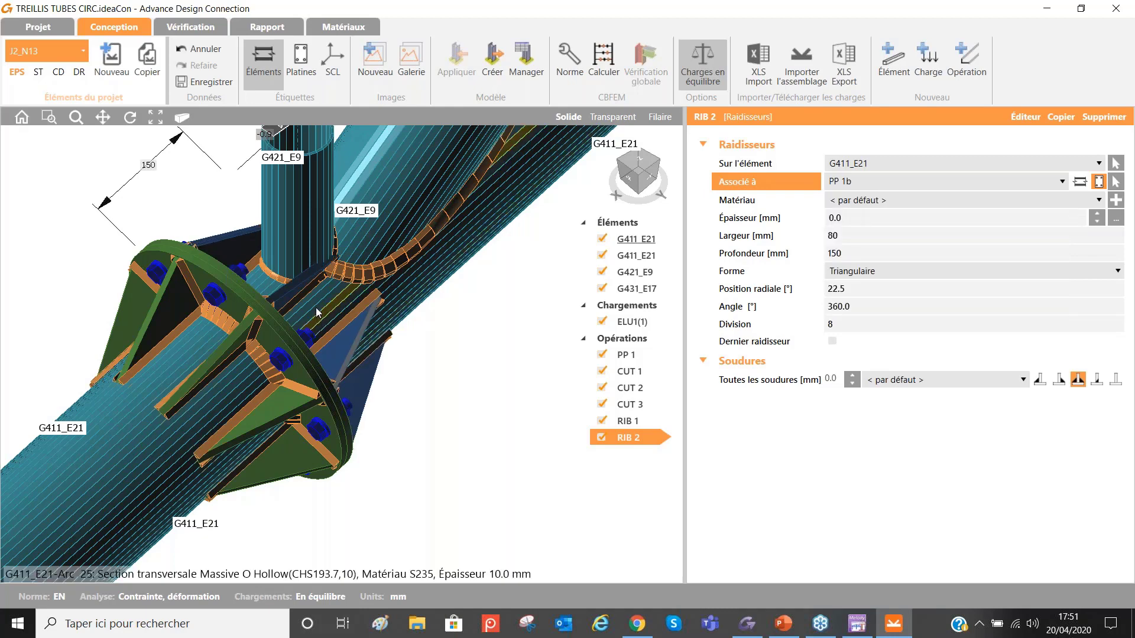
# Step: Run the CBFEM calculation of joint J2_N13 and display the equivalent stresses
pyautogui.click(604, 59)
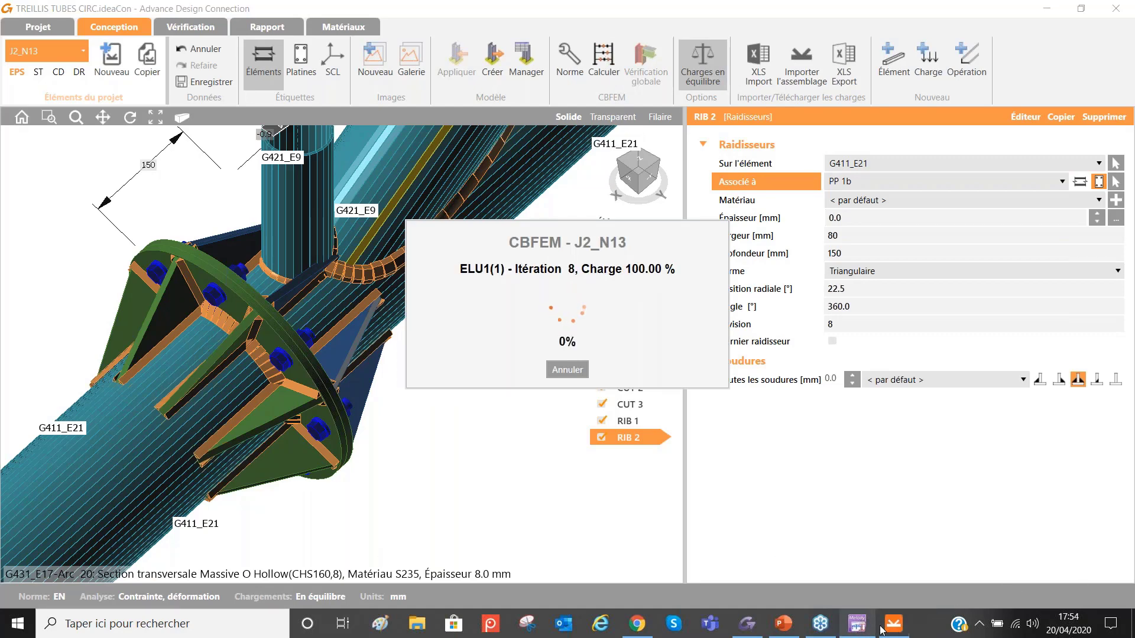
pyautogui.moveTo(896, 627)
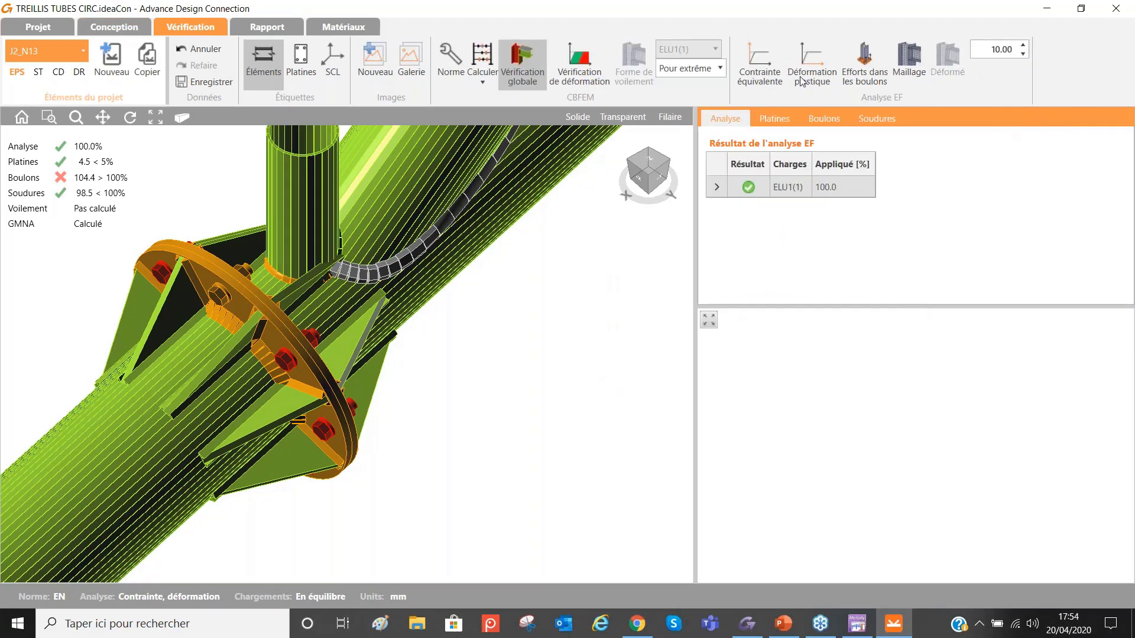
pyautogui.click(768, 65)
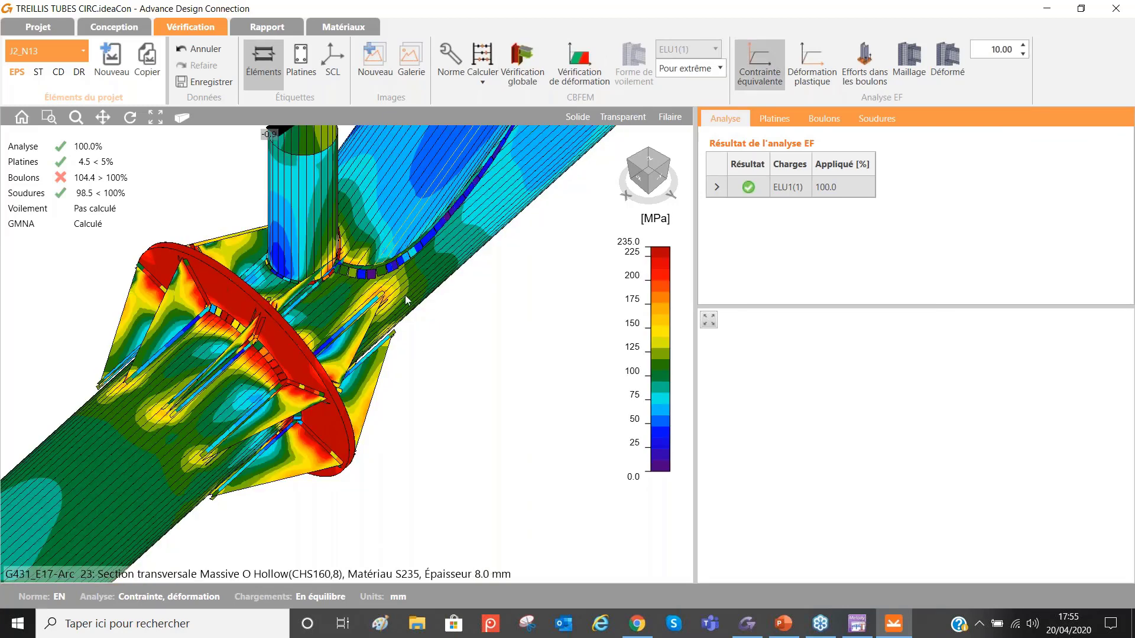
# Step: Examine the plate check stress maps of chord G411_E21 and diagonal G431_E17, and display the bolt forces
pyautogui.click(561, 319)
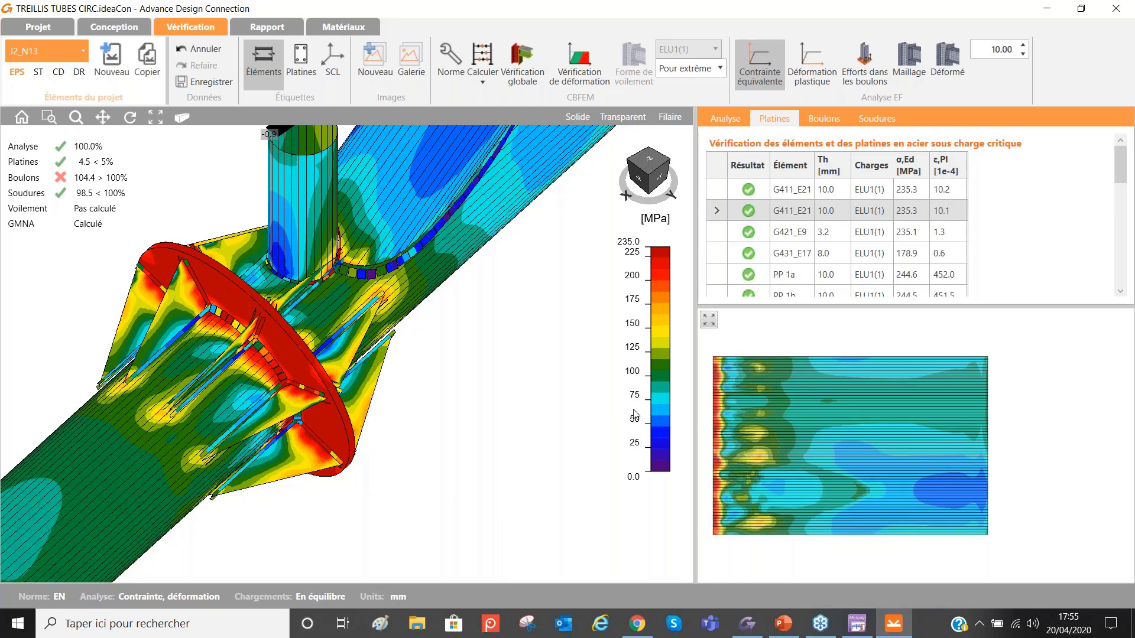
pyautogui.click(394, 173)
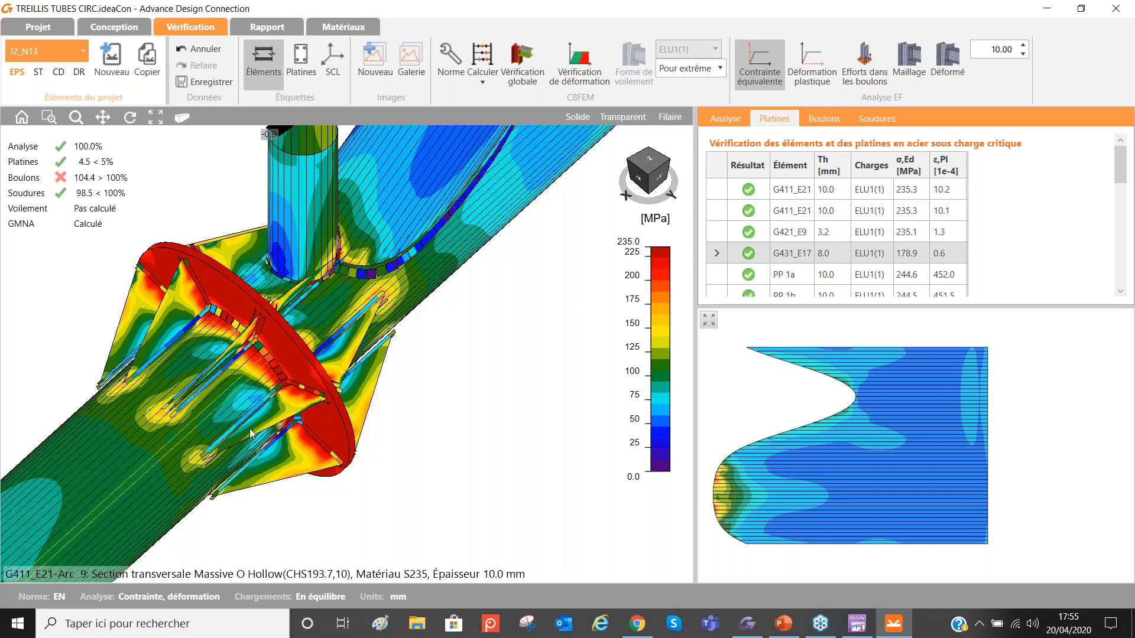
pyautogui.scroll(2, 315, 397)
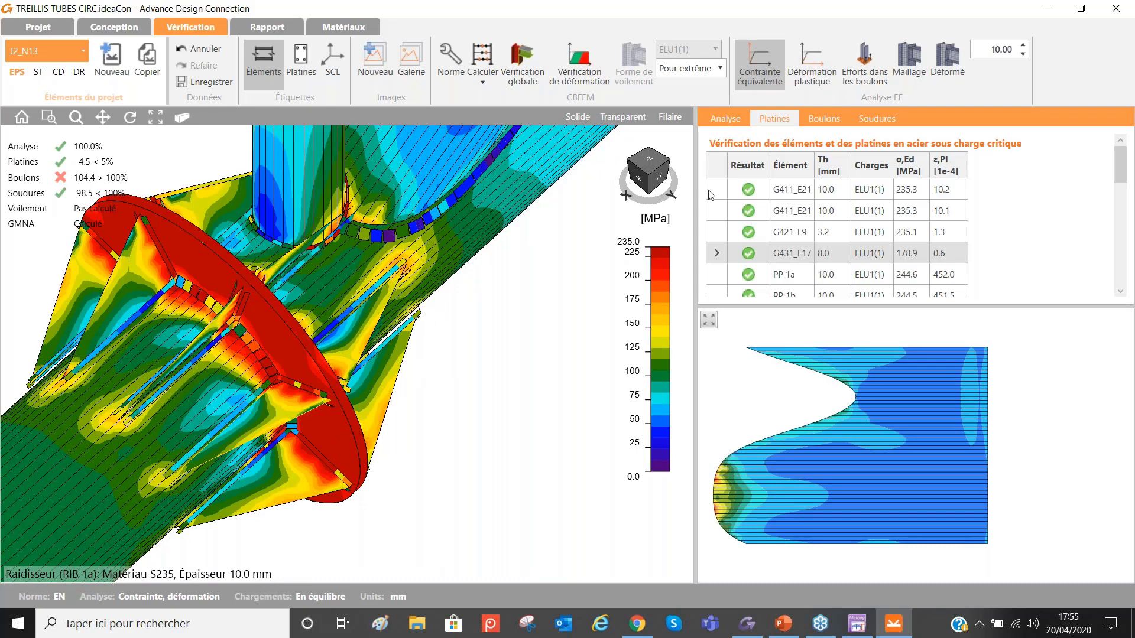
pyautogui.click(866, 74)
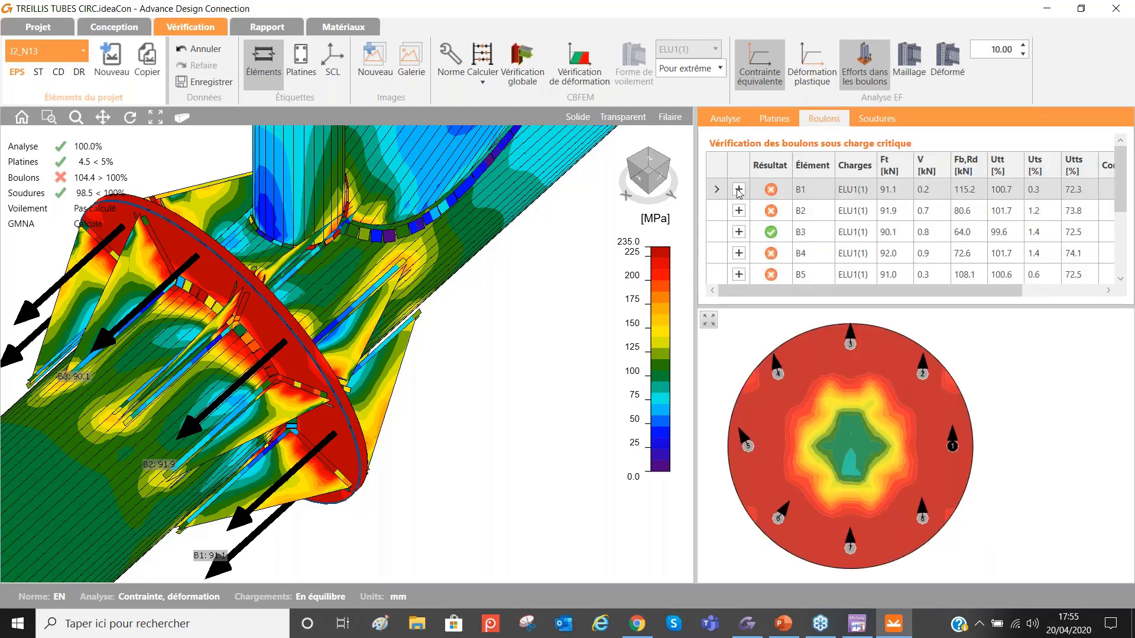
# Step: Examine the detailed resistance check of bolt B1 in a print preview, and display the finite element mesh on the stress results
pyautogui.click(738, 190)
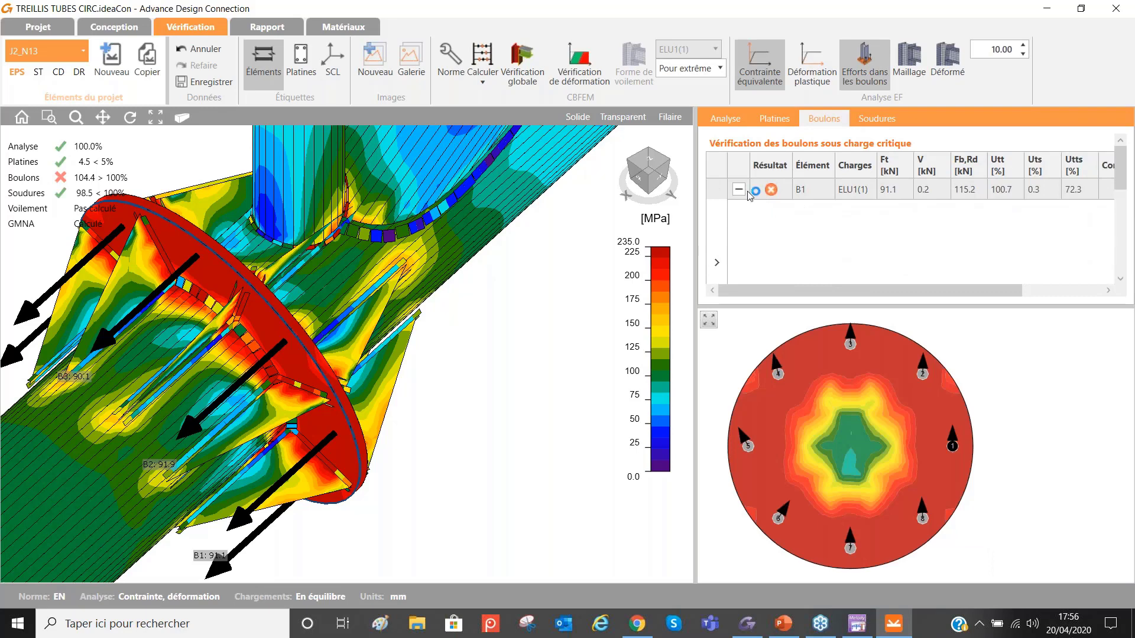
pyautogui.scroll(-1, 896, 251)
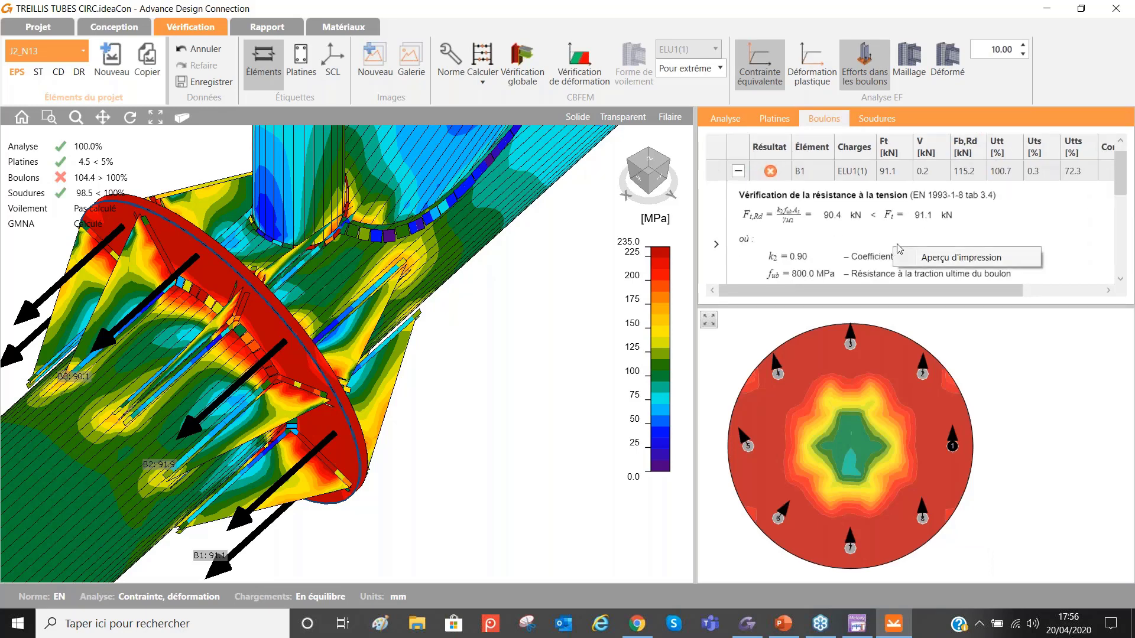
pyautogui.doubleClick(989, 280)
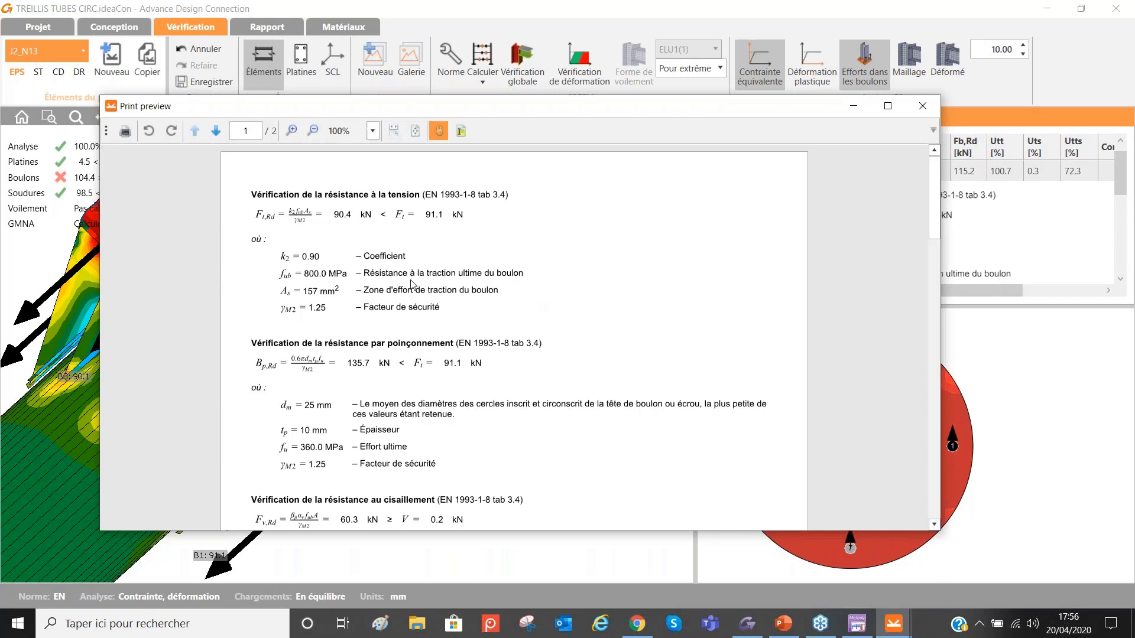
pyautogui.scroll(-10, 412, 284)
pyautogui.scroll(3, 414, 284)
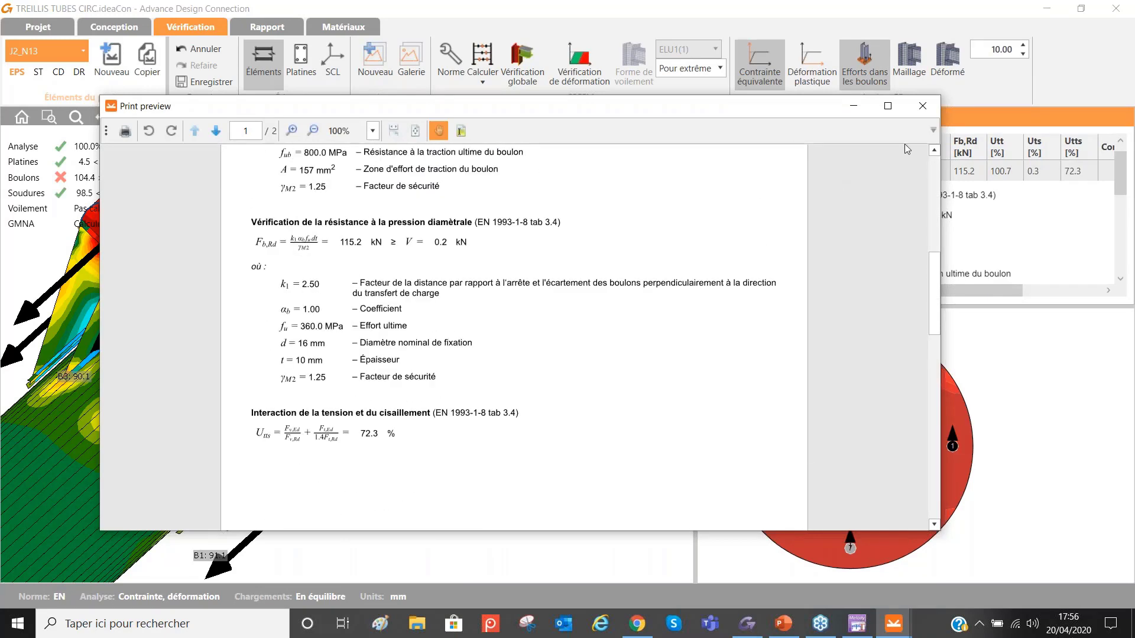
pyautogui.click(923, 107)
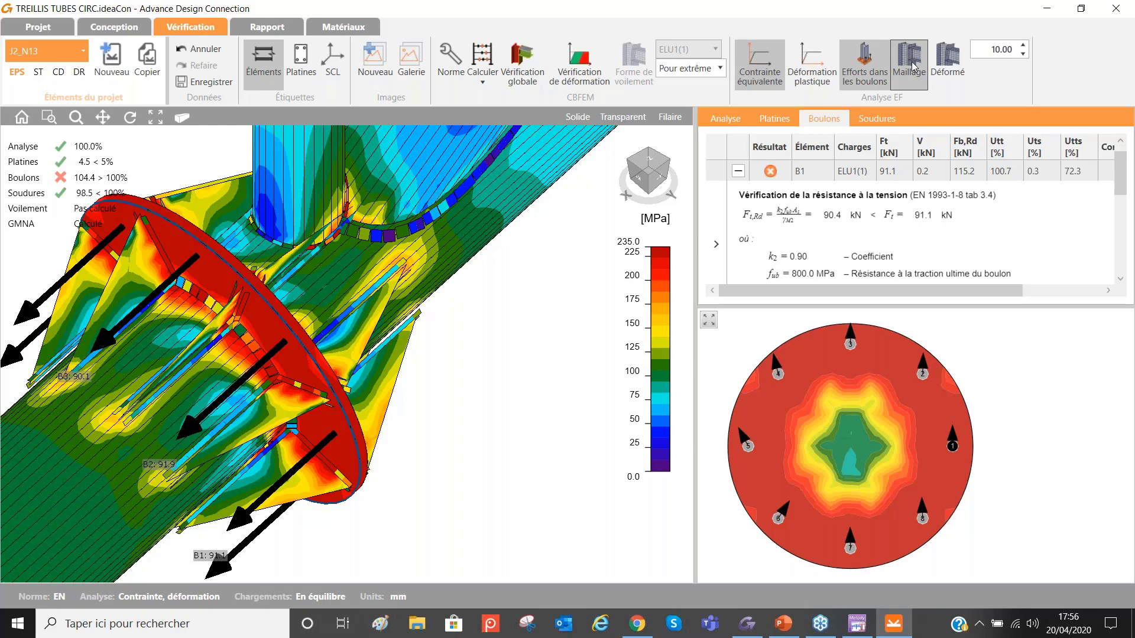
pyautogui.click(948, 63)
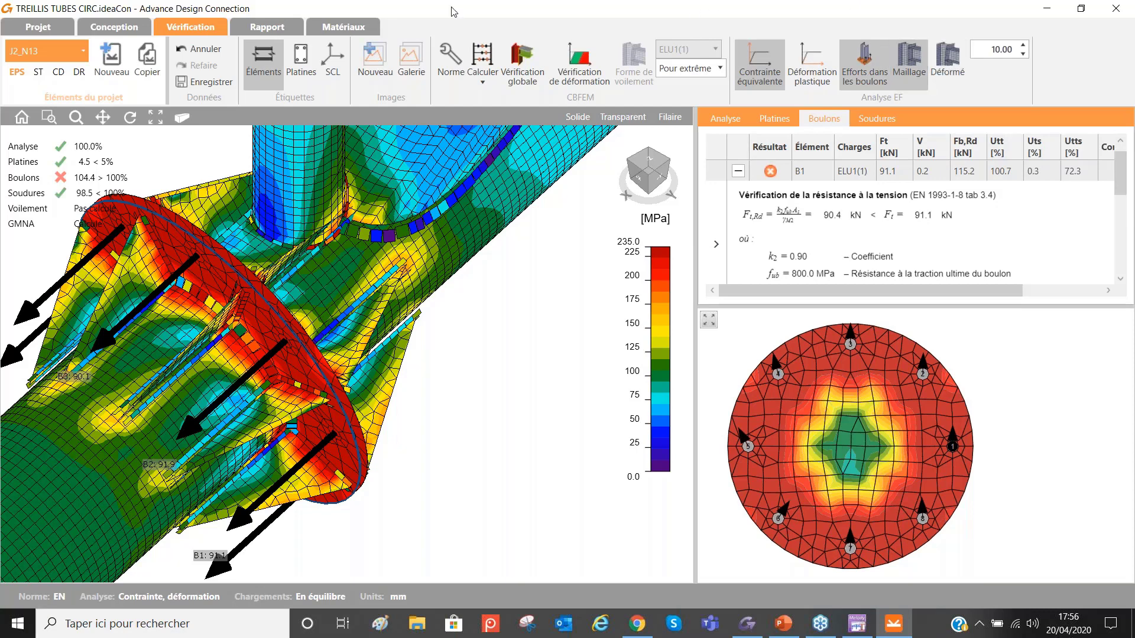
# Step: Open the report for joint J2_N13 and dismiss the Advance Design BIM Links Installer window
pyautogui.click(274, 29)
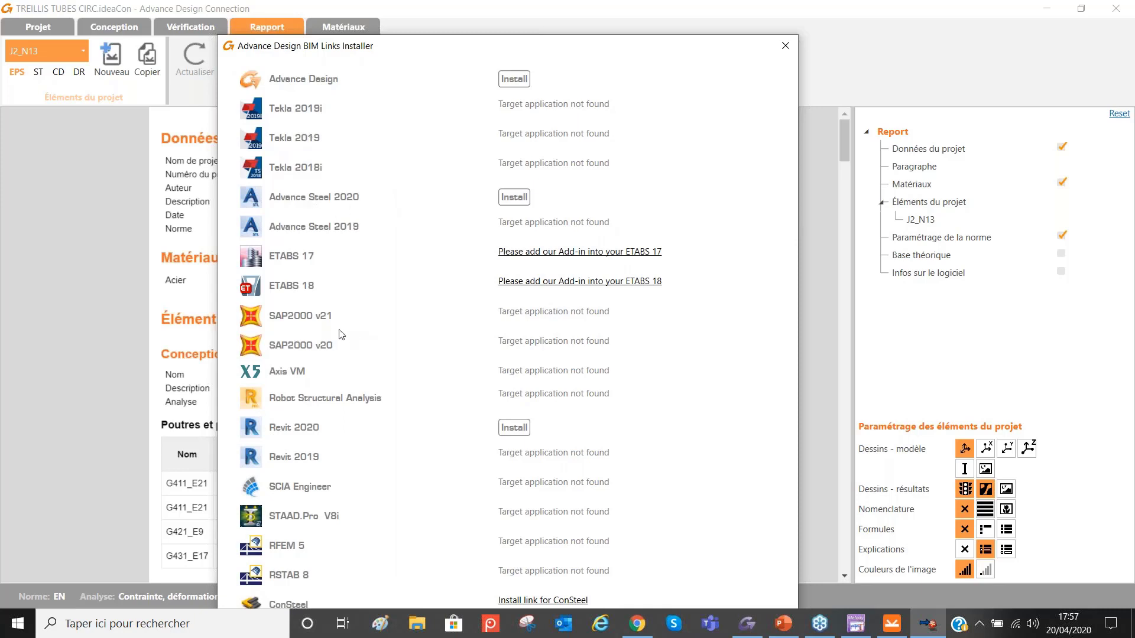
pyautogui.moveTo(331, 403)
pyautogui.click(787, 47)
# Step: Examine the detailed report's model view, loads, verification summary and check tables for plates, bolts and welds
pyautogui.scroll(-8, 395, 368)
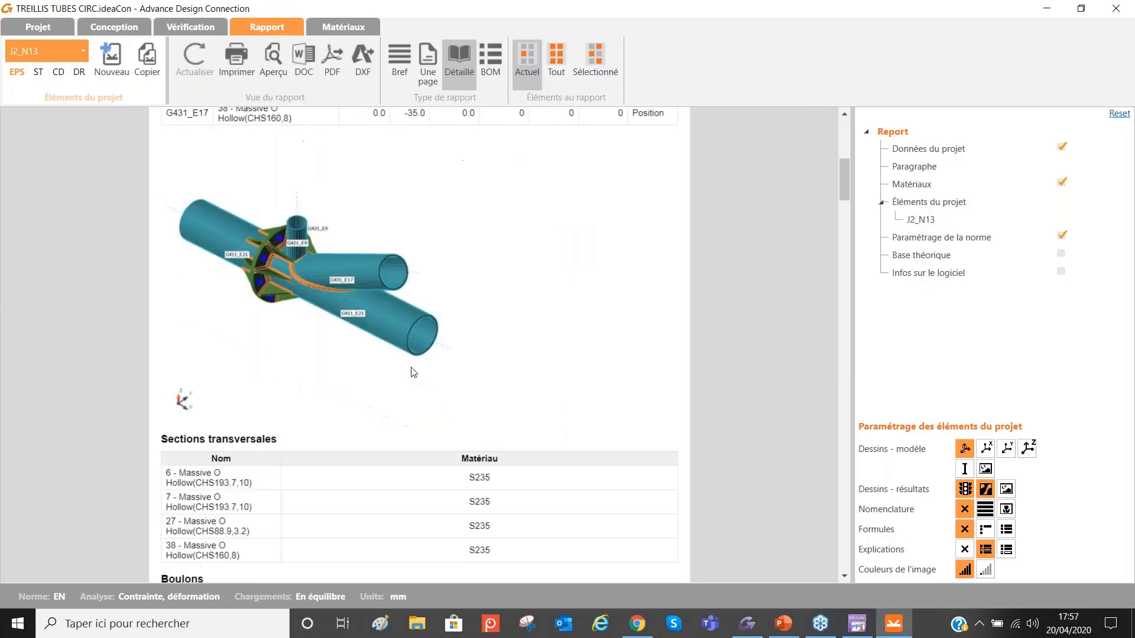
pyautogui.scroll(-8, 414, 372)
pyautogui.scroll(-5, 445, 371)
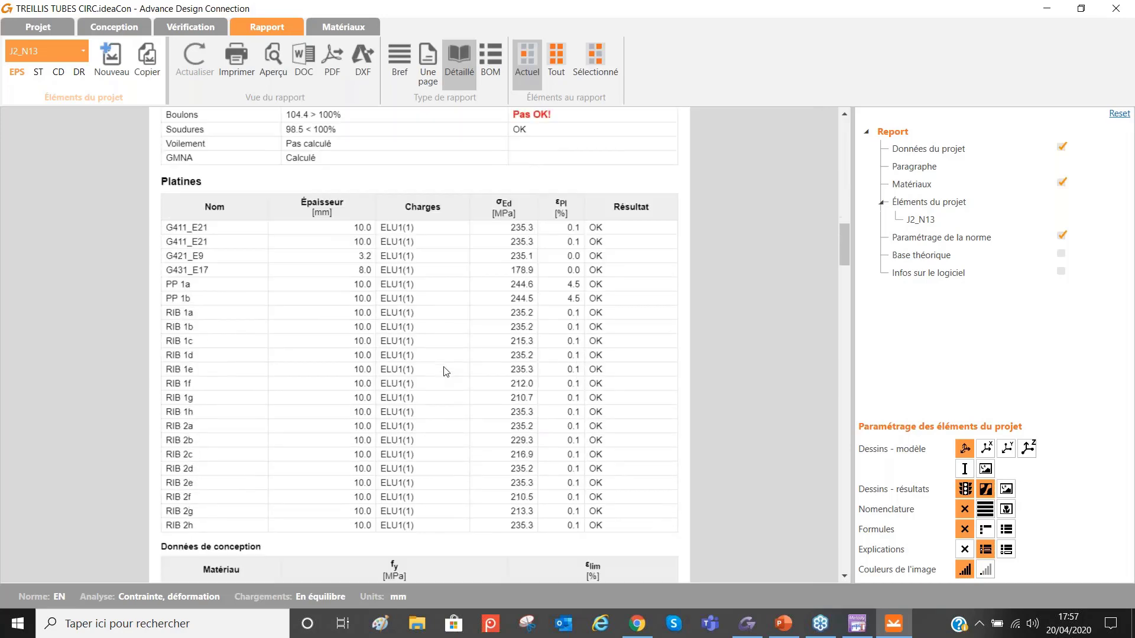
pyautogui.scroll(5, 472, 298)
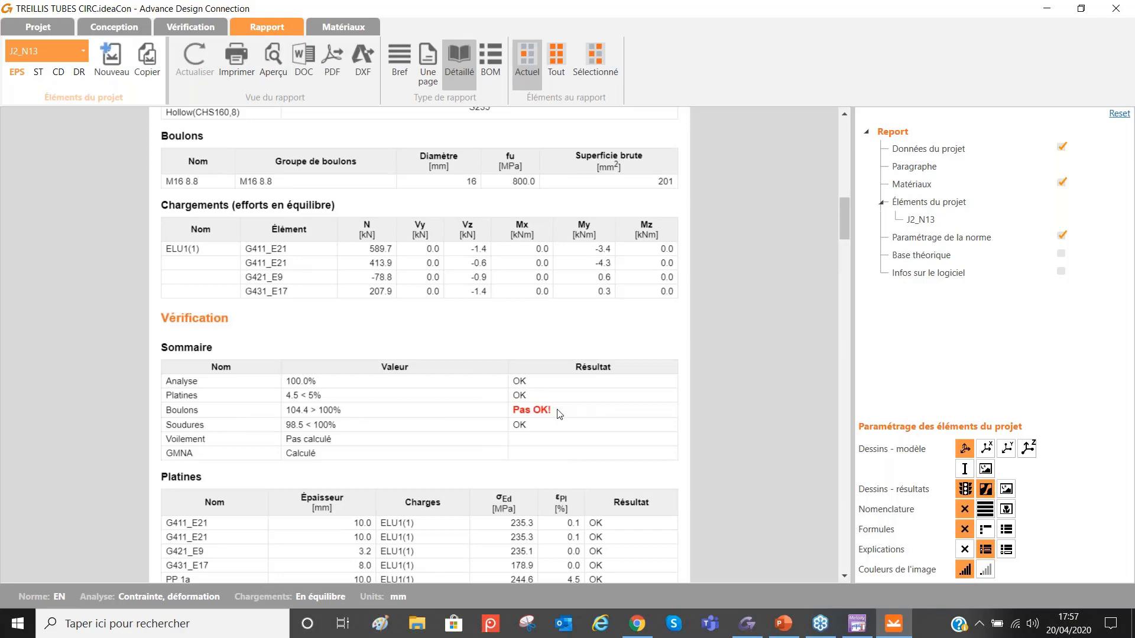
pyautogui.scroll(-5, 574, 415)
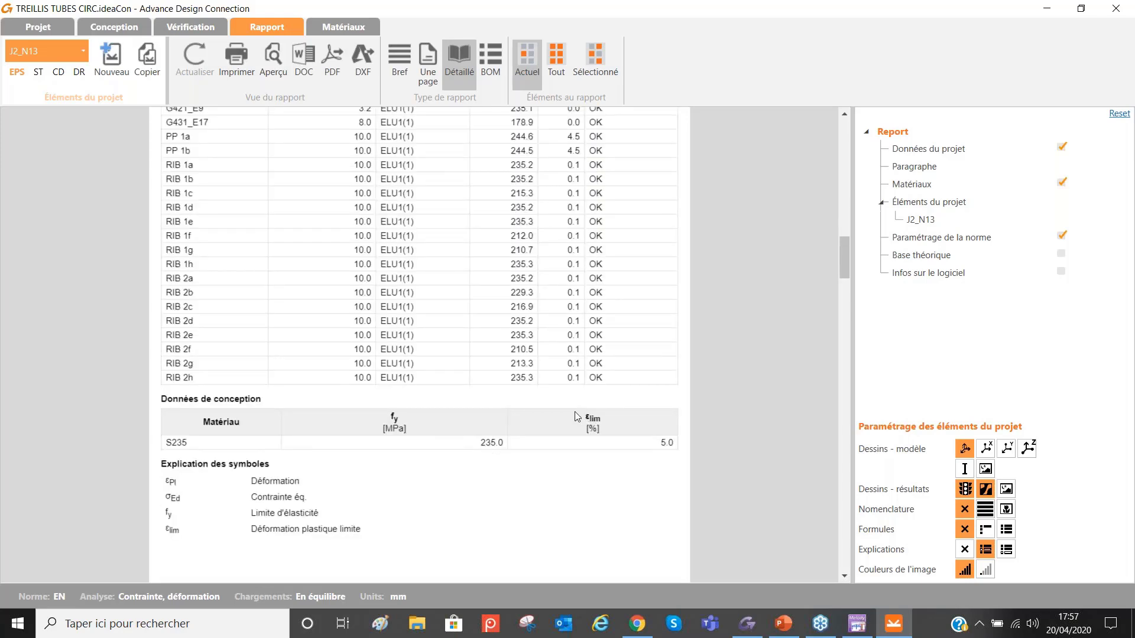
pyautogui.scroll(-5, 578, 418)
pyautogui.scroll(-5, 576, 417)
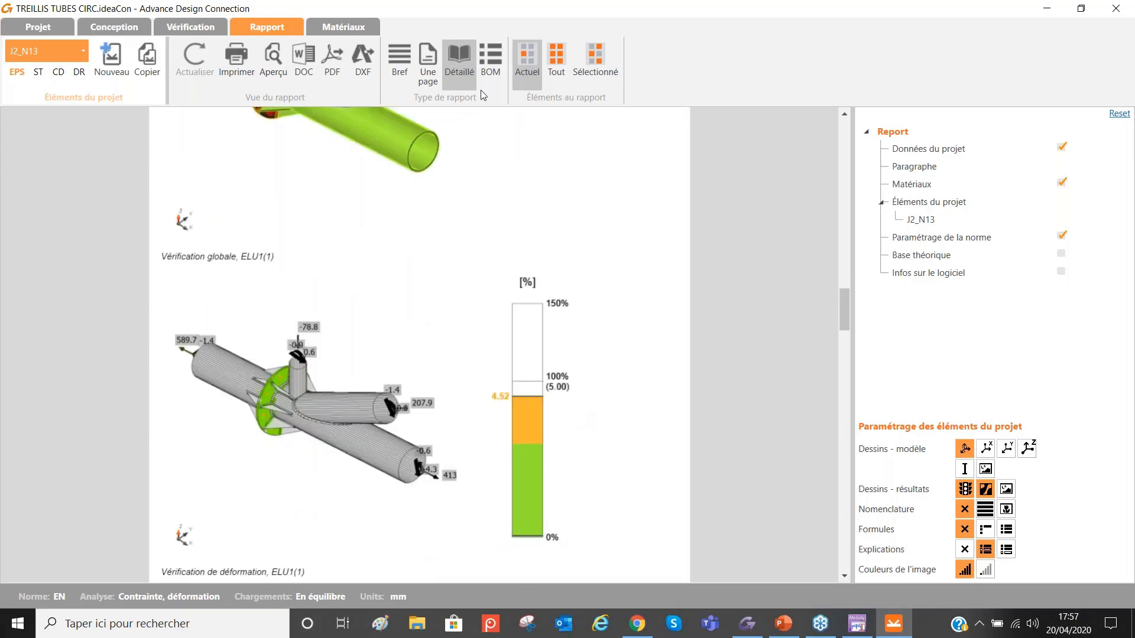
pyautogui.scroll(-10, 511, 262)
pyautogui.scroll(-10, 513, 284)
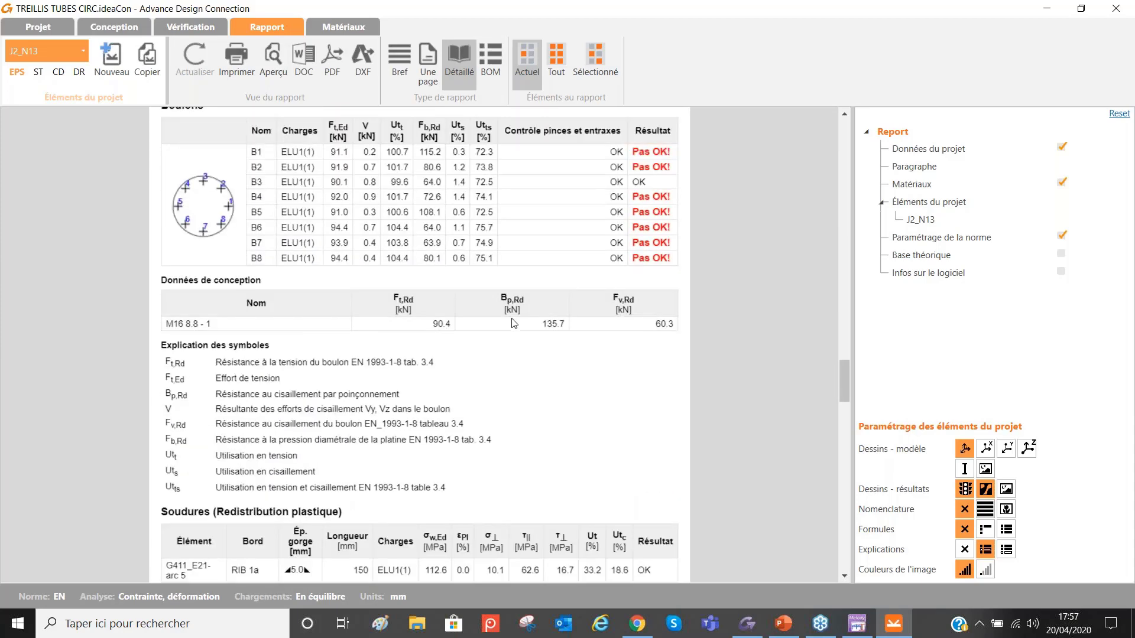
pyautogui.scroll(-3, 514, 324)
pyautogui.scroll(-3, 514, 324)
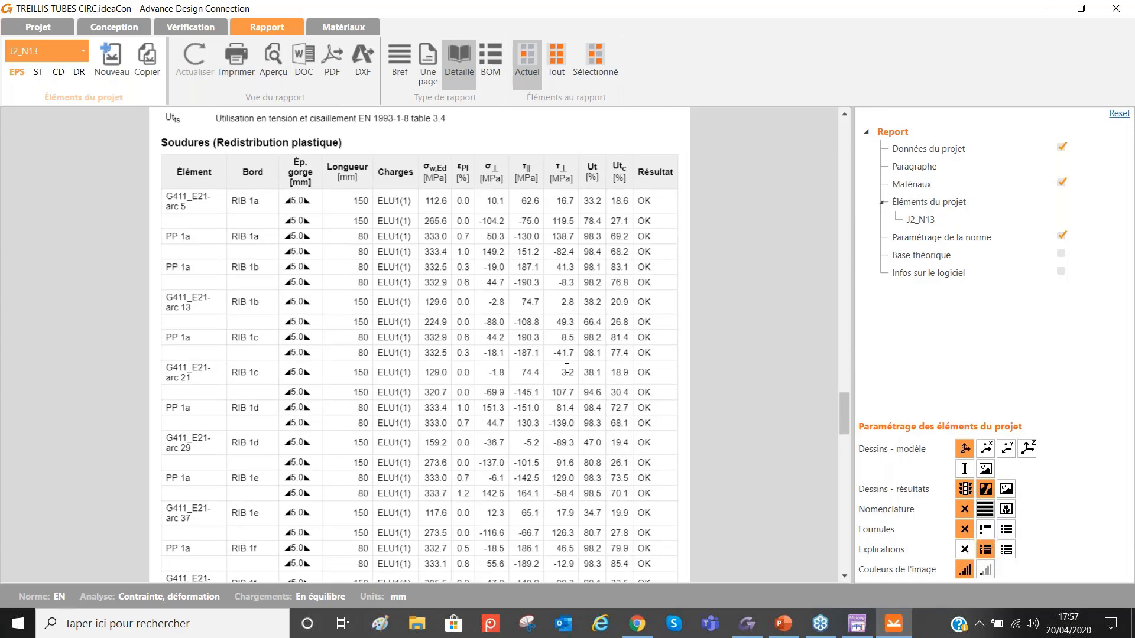
# Step: Switch the report to the BOM type and examine the operations, weld and bolt lists and the end plate and rib drawings
pyautogui.click(491, 59)
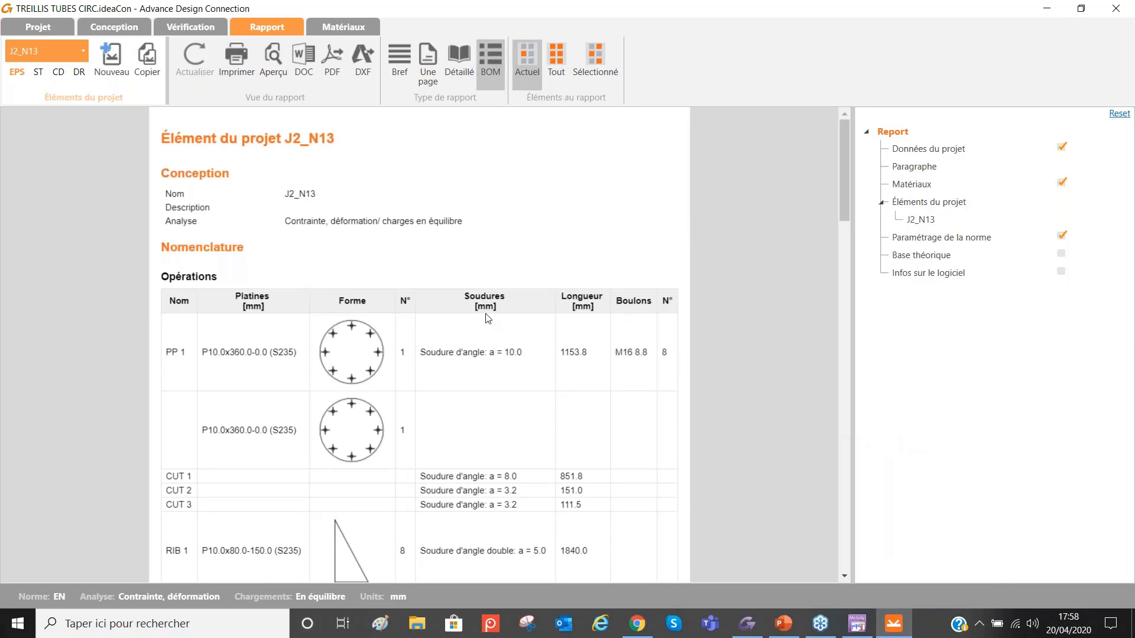
pyautogui.scroll(-5, 397, 309)
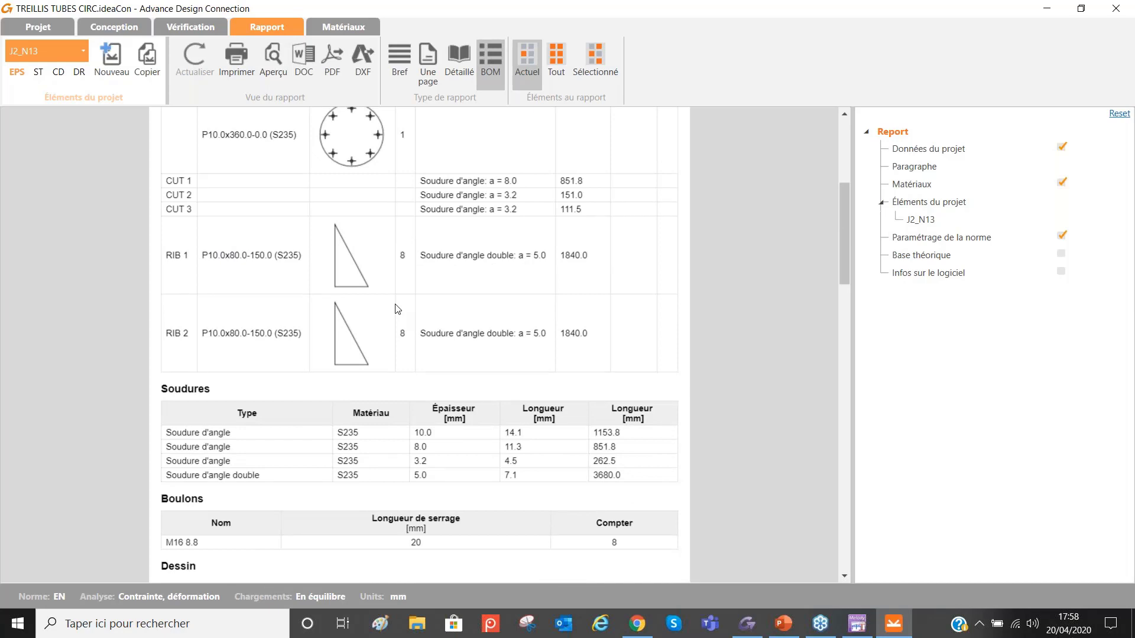
pyautogui.scroll(-7, 397, 309)
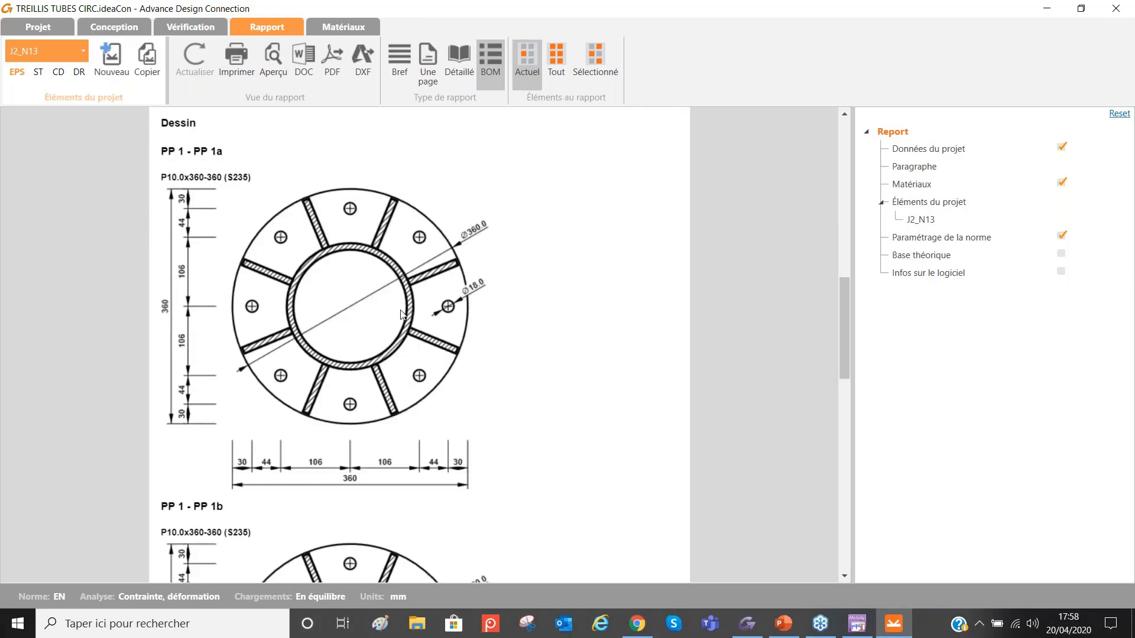
pyautogui.scroll(-5, 400, 313)
pyautogui.scroll(-2, 402, 313)
pyautogui.scroll(4, 406, 319)
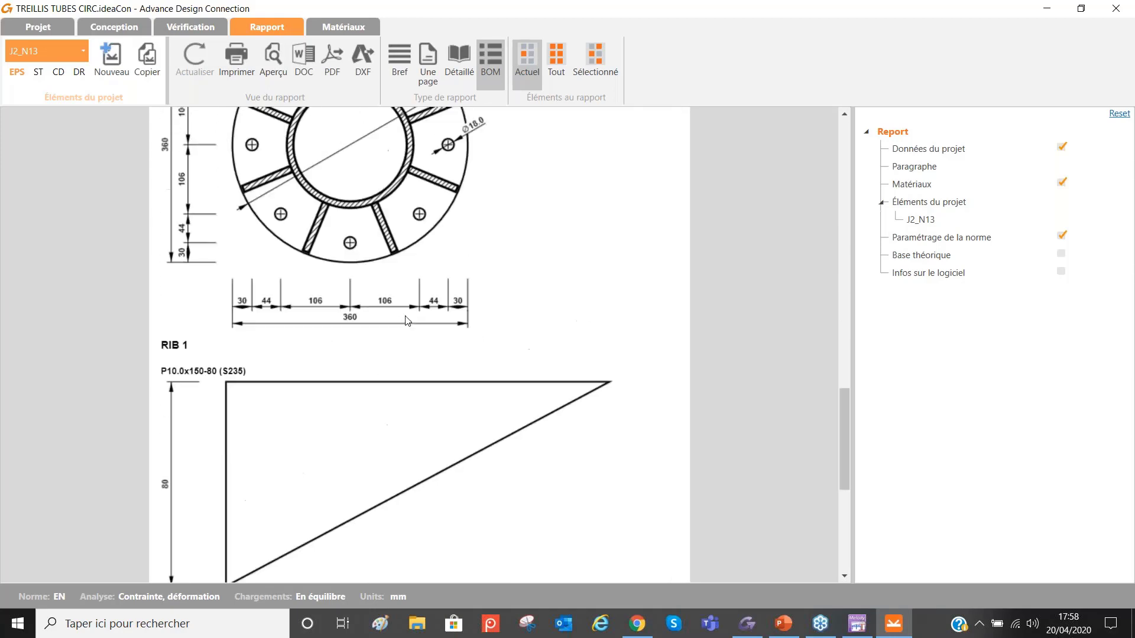
pyautogui.scroll(-10, 408, 324)
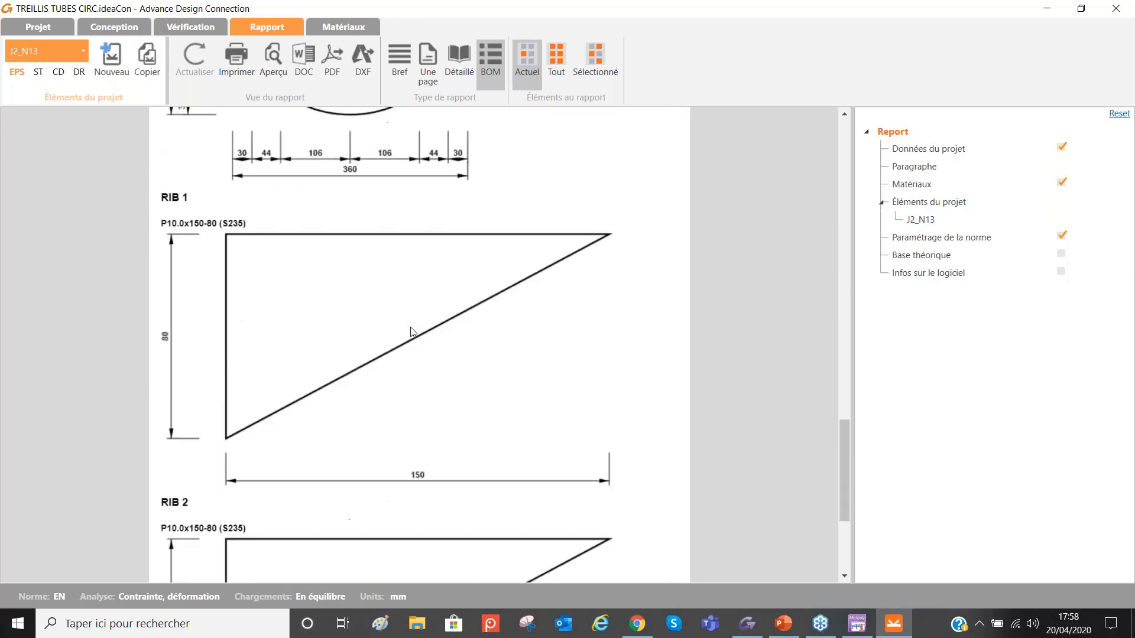
pyautogui.scroll(10, 413, 332)
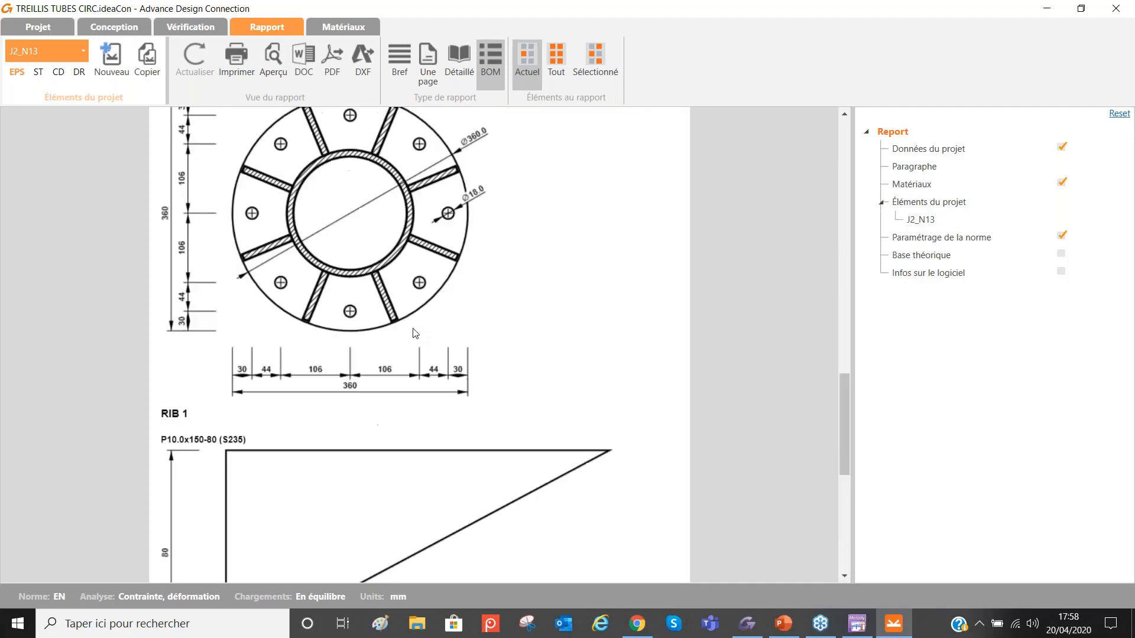